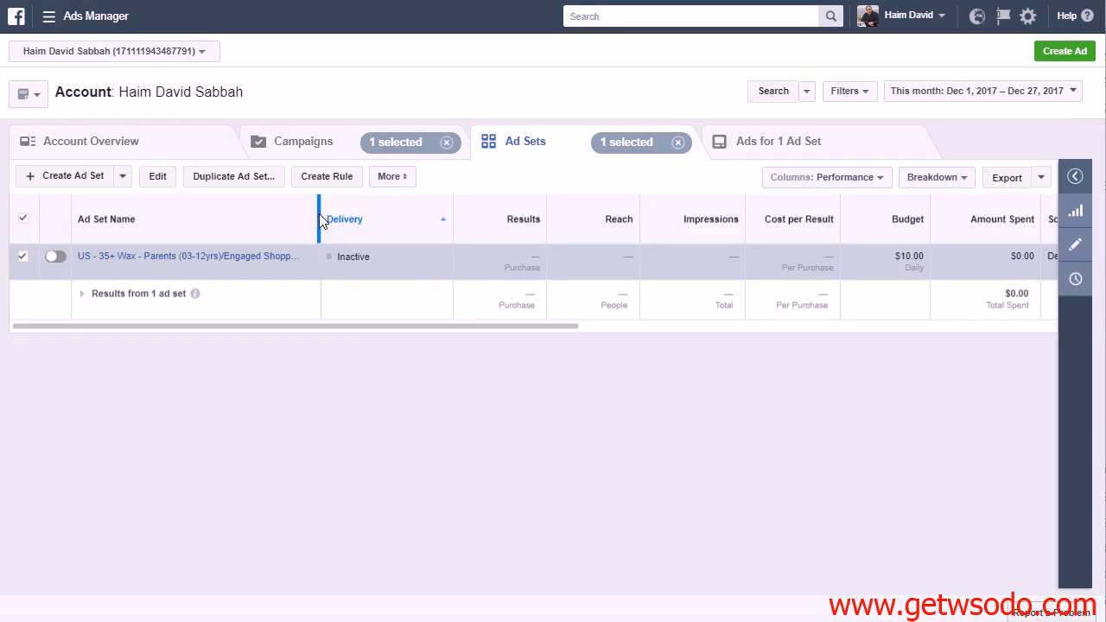
Widen the Ad Set Name column enough to show the full ad set name and check the remaining columns
drag(321, 215, 342, 215)
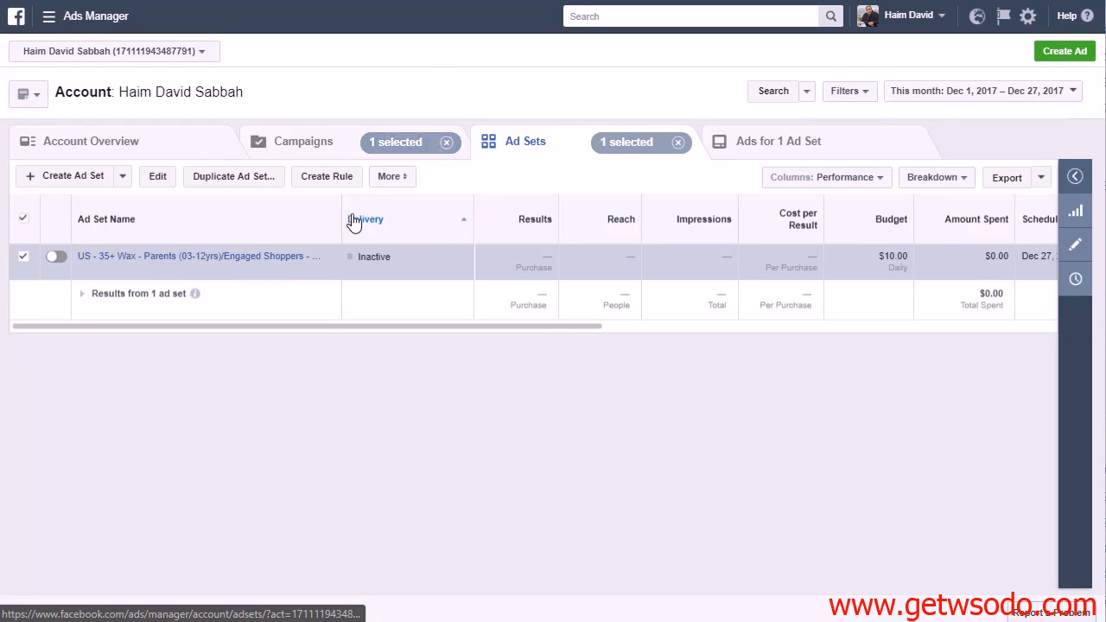
mouse_move(340, 208)
mouse_down()
mouse_move(378, 208)
mouse_move(361, 207)
mouse_up()
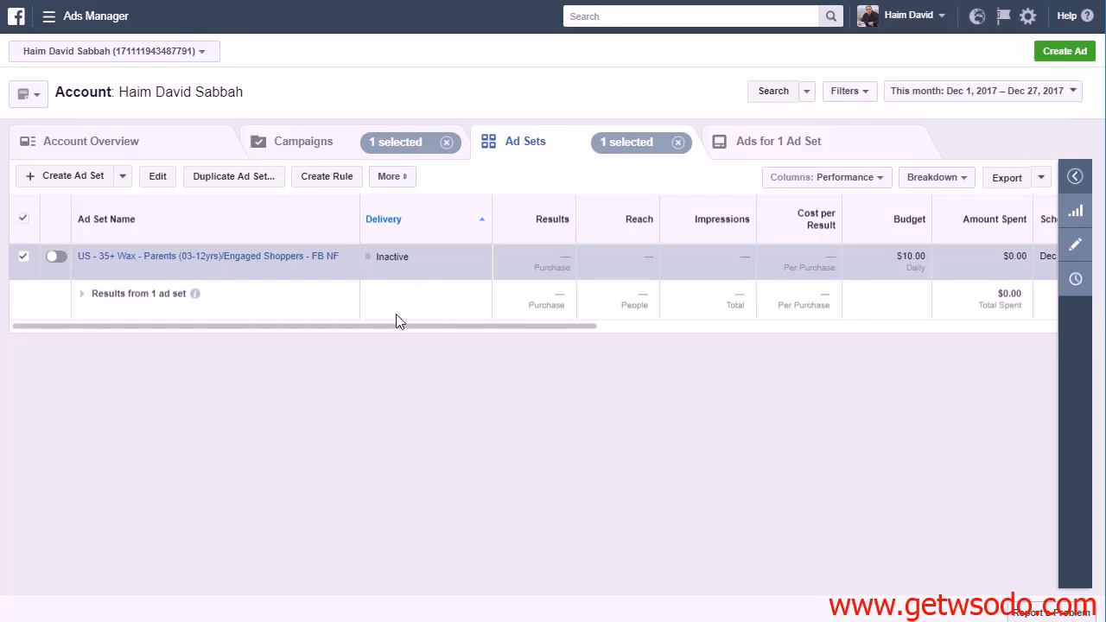
drag(409, 324, 451, 325)
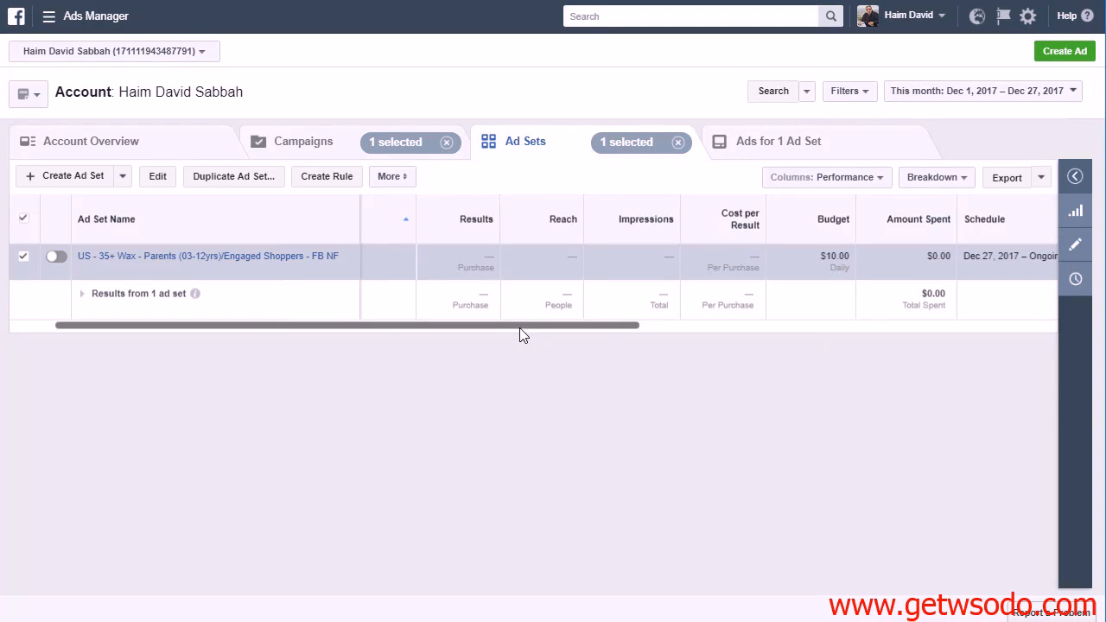
drag(519, 327, 401, 339)
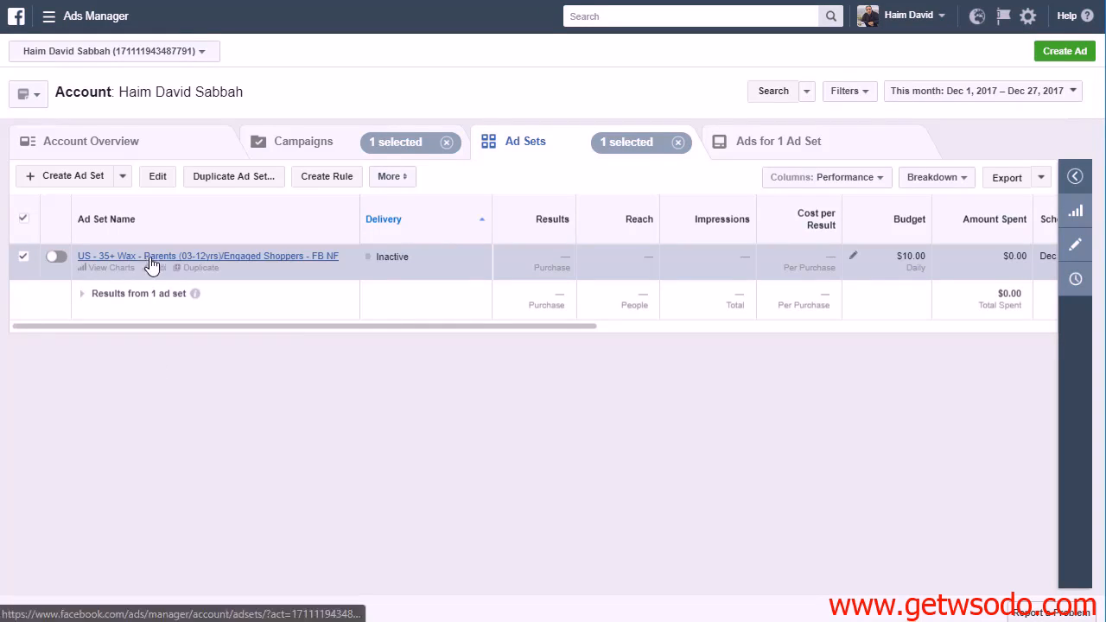
mouse_move(210, 261)
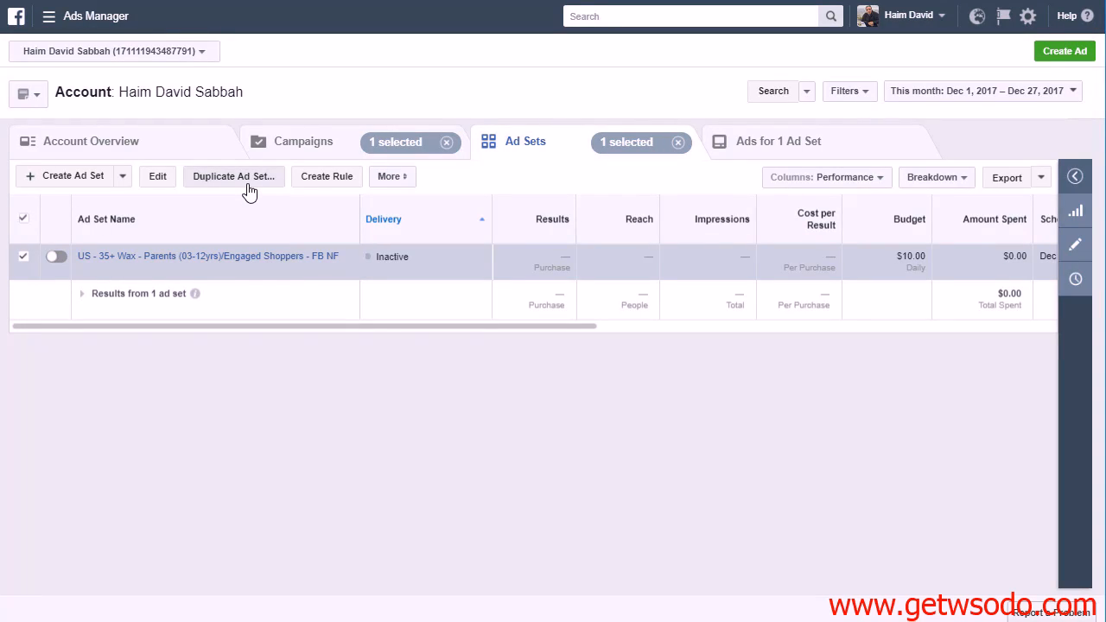
click(24, 258)
click(23, 259)
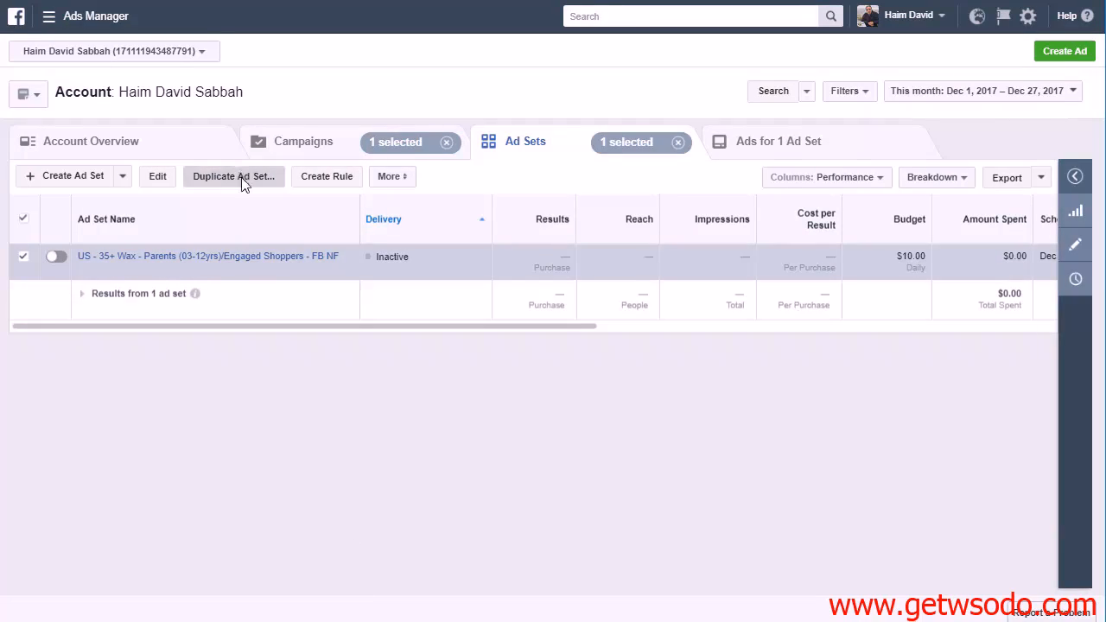
click(243, 178)
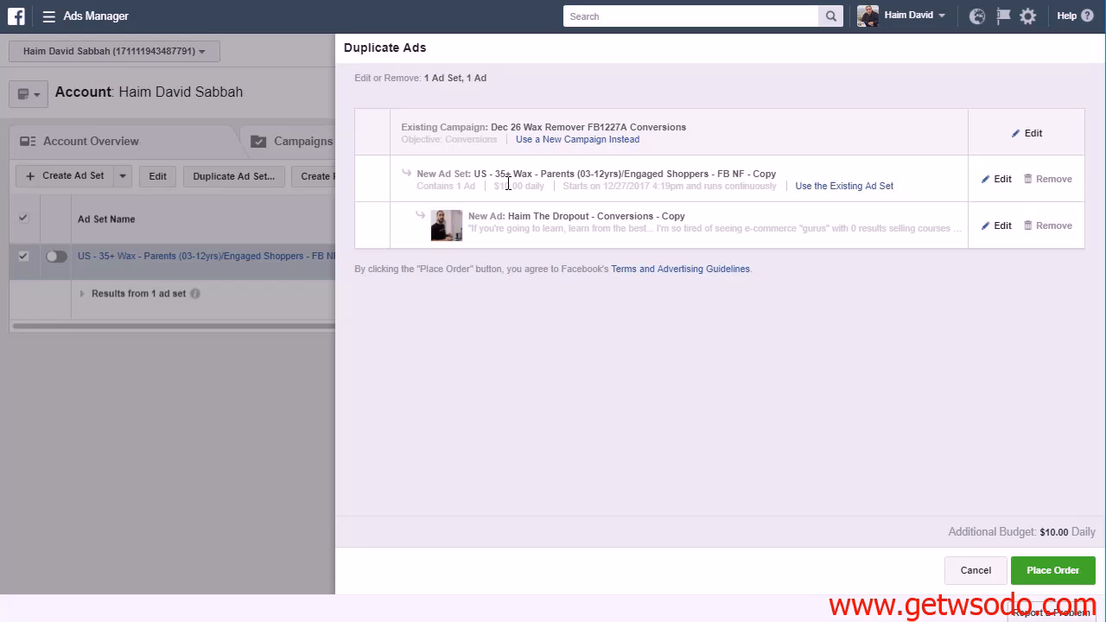
click(980, 571)
click(24, 256)
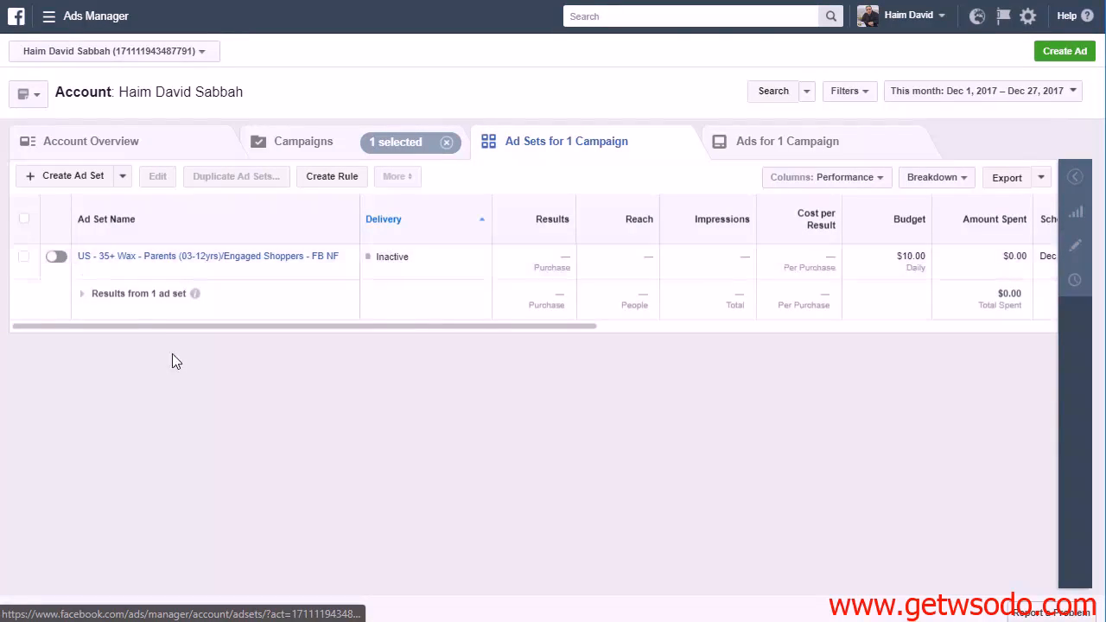
Duplicate the existing ad set and name the copy "US - 35+ Wax - Parents (03-12yrs)/Engaged Shoppers - FB NF - College Grads"
click(24, 257)
click(230, 179)
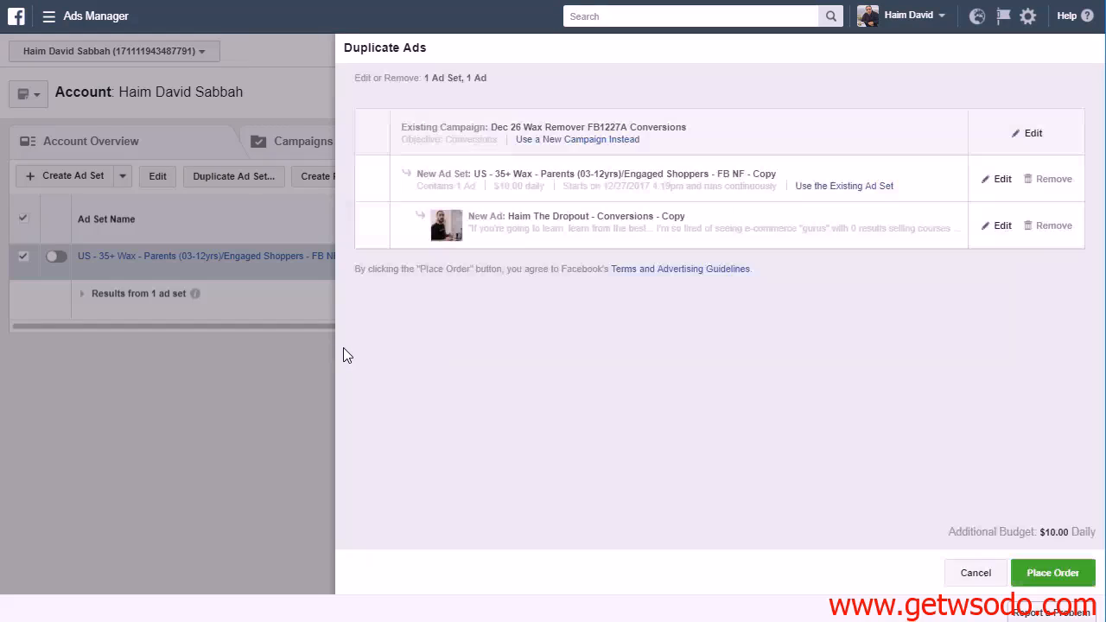
click(999, 180)
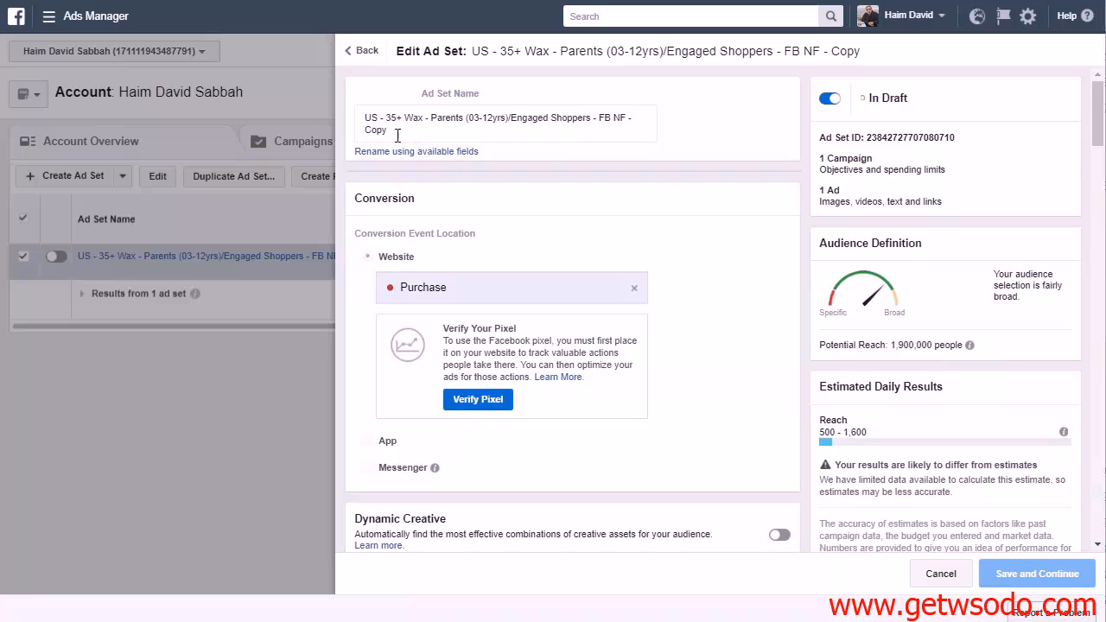
drag(394, 133, 364, 131)
text(C)
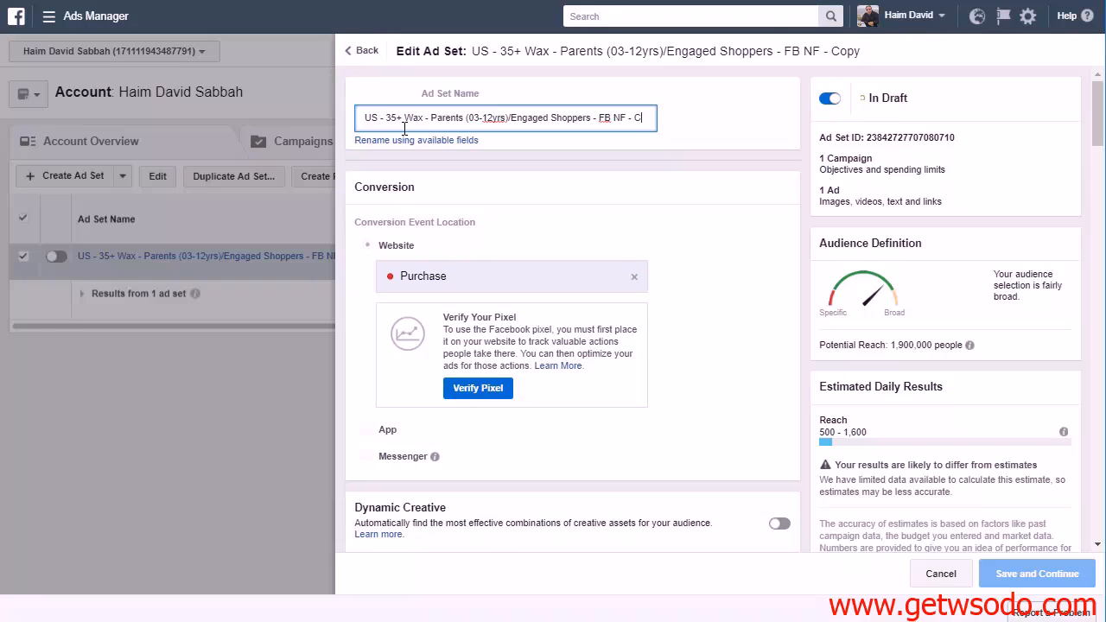
text(ollege Grads)
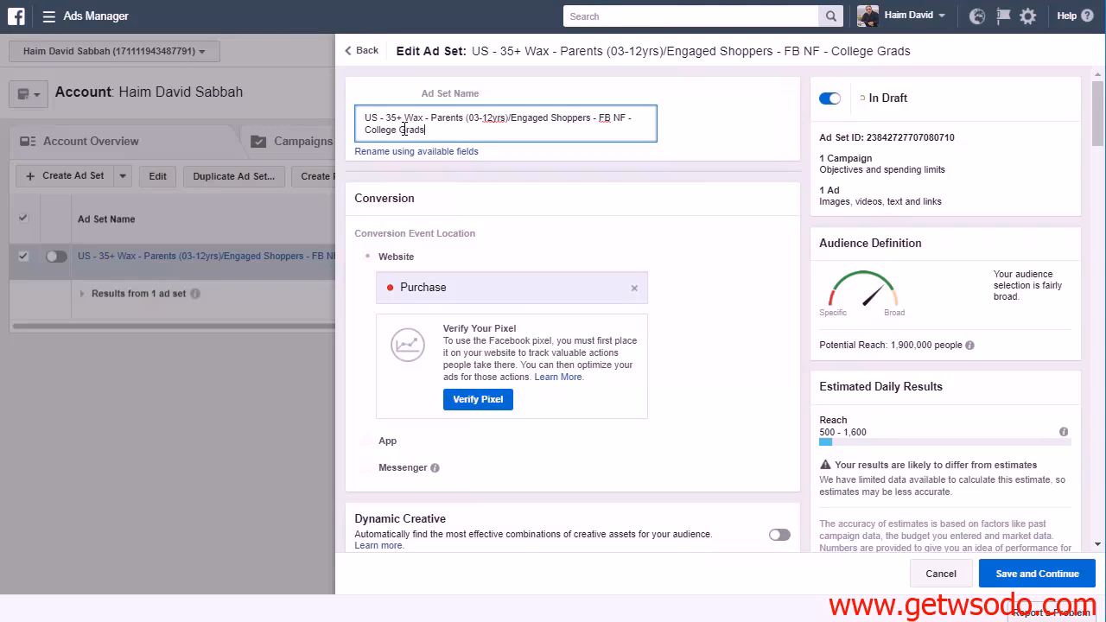
click(601, 223)
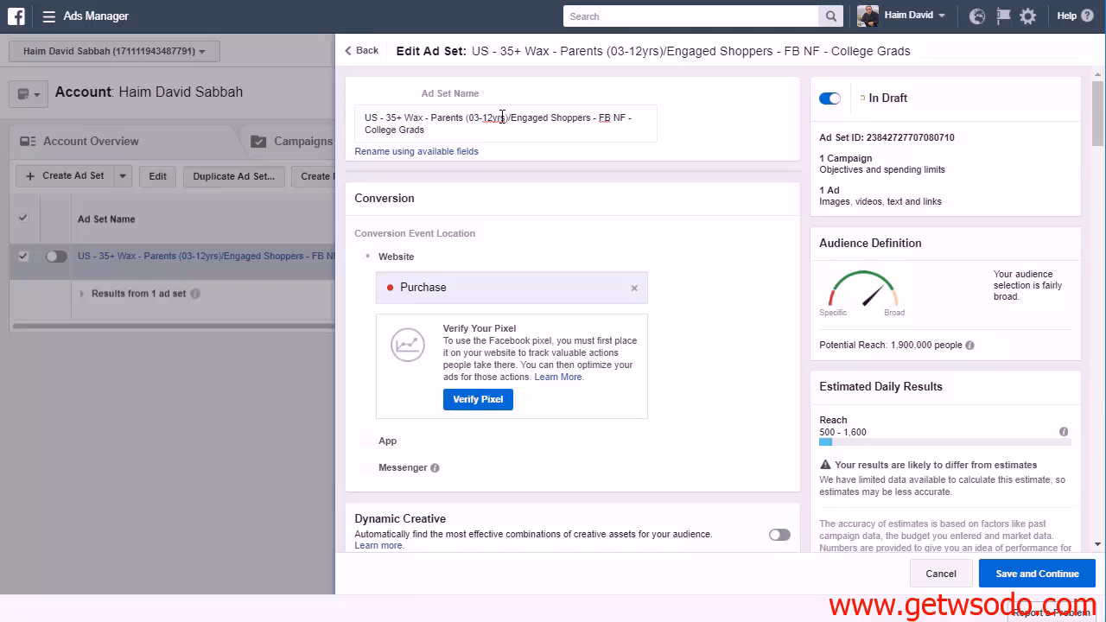
Narrow the copy's detailed targeting with the education level College grad from the Demographics category and save the ad set
scroll(781, 368, down, 4)
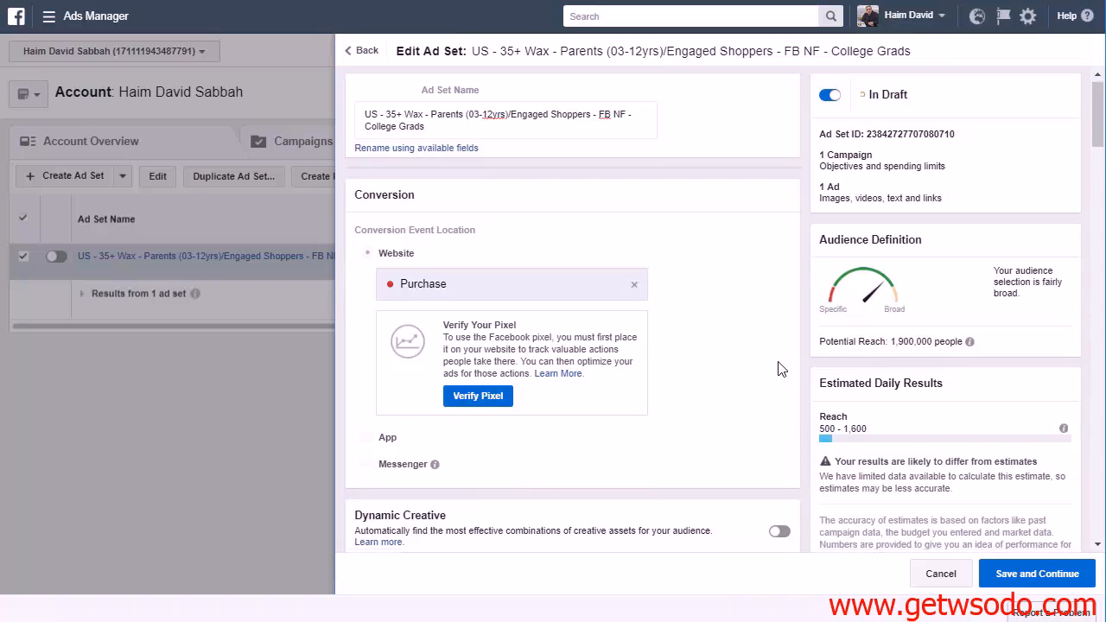
scroll(516, 345, down, 10)
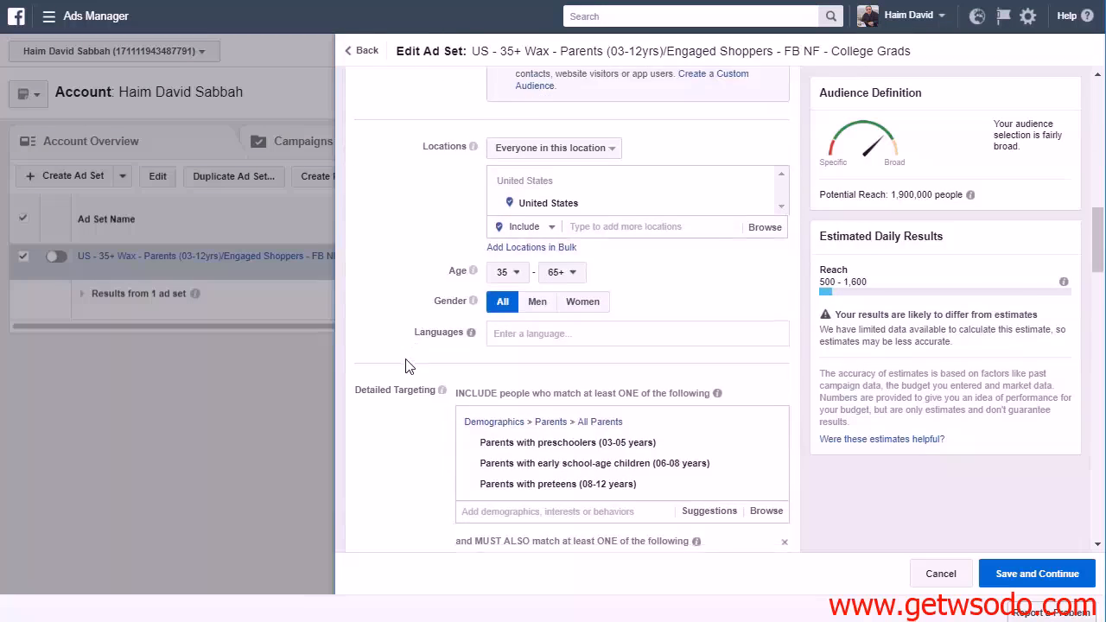
click(587, 393)
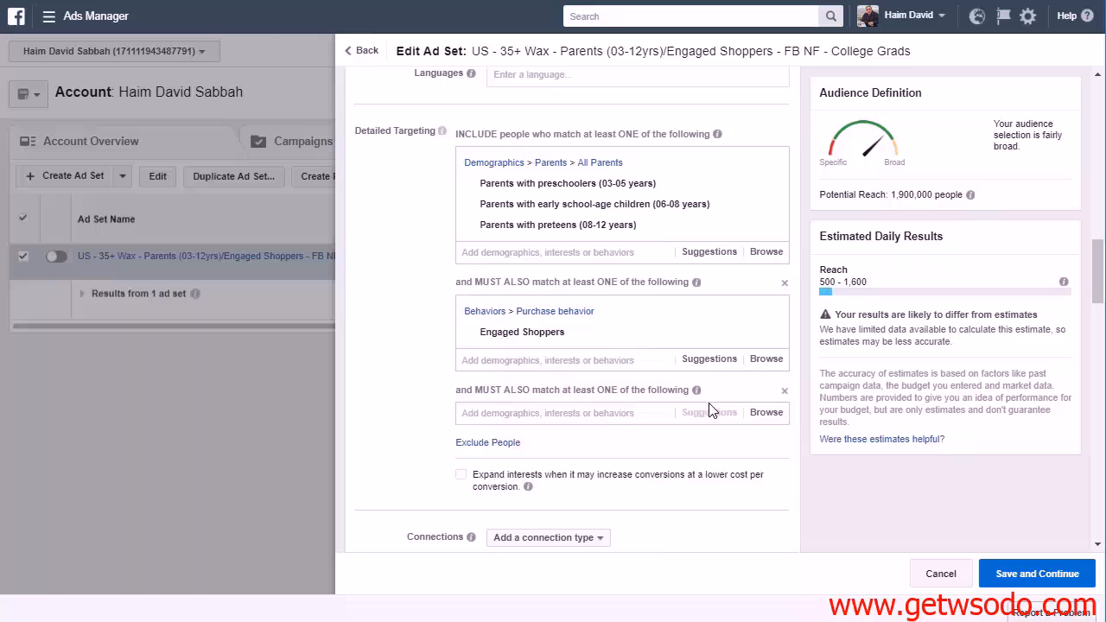
click(757, 415)
click(468, 438)
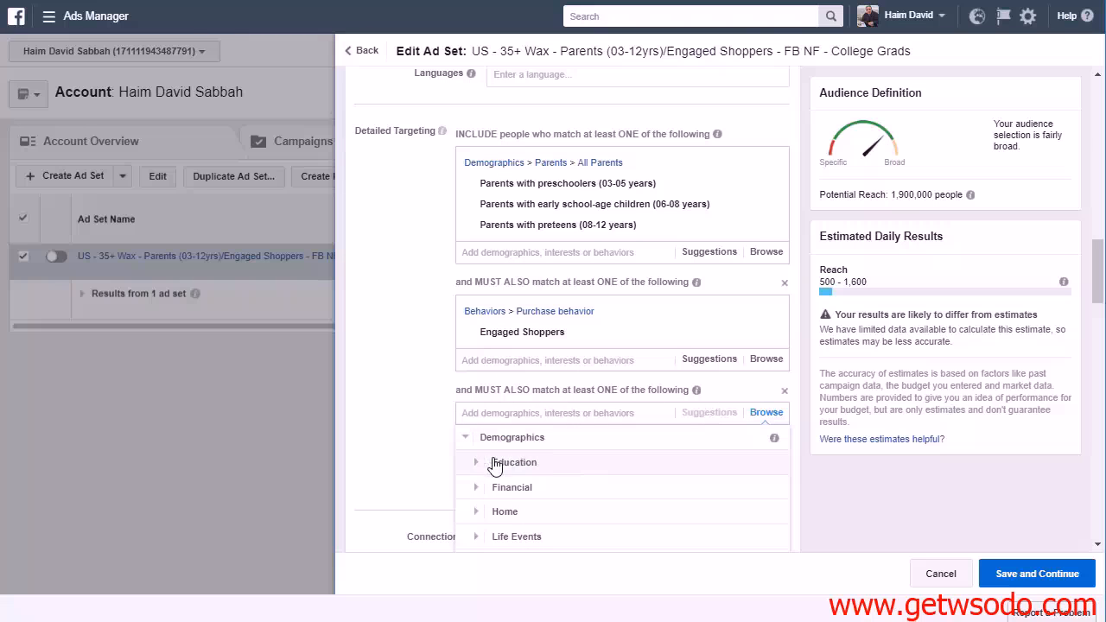
click(476, 462)
scroll(593, 481, down, 3)
scroll(592, 484, up, 3)
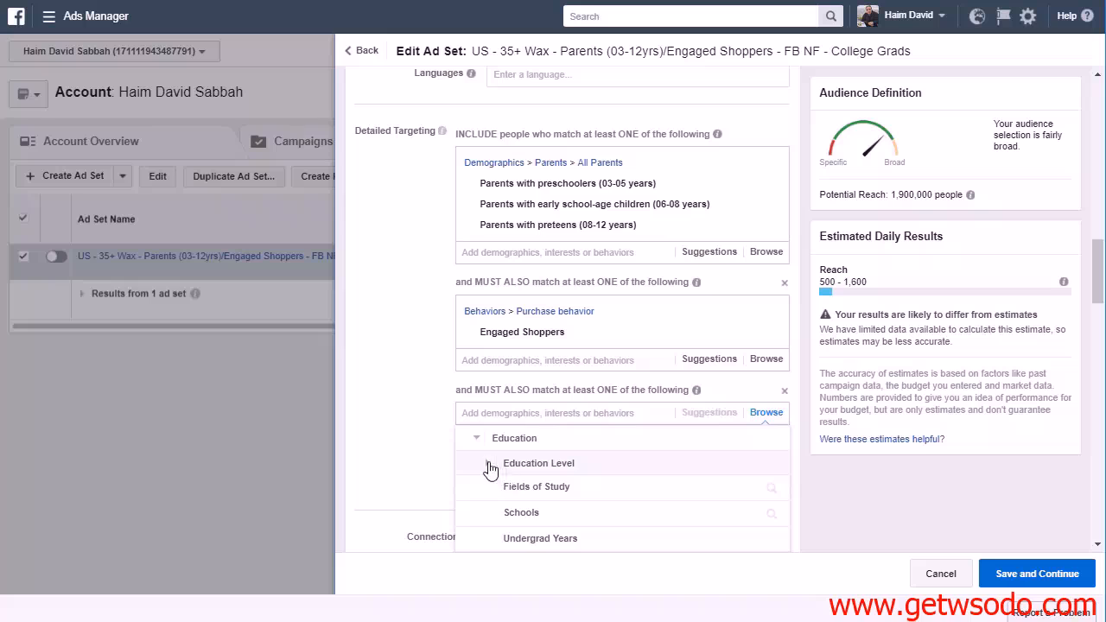
click(490, 467)
click(616, 498)
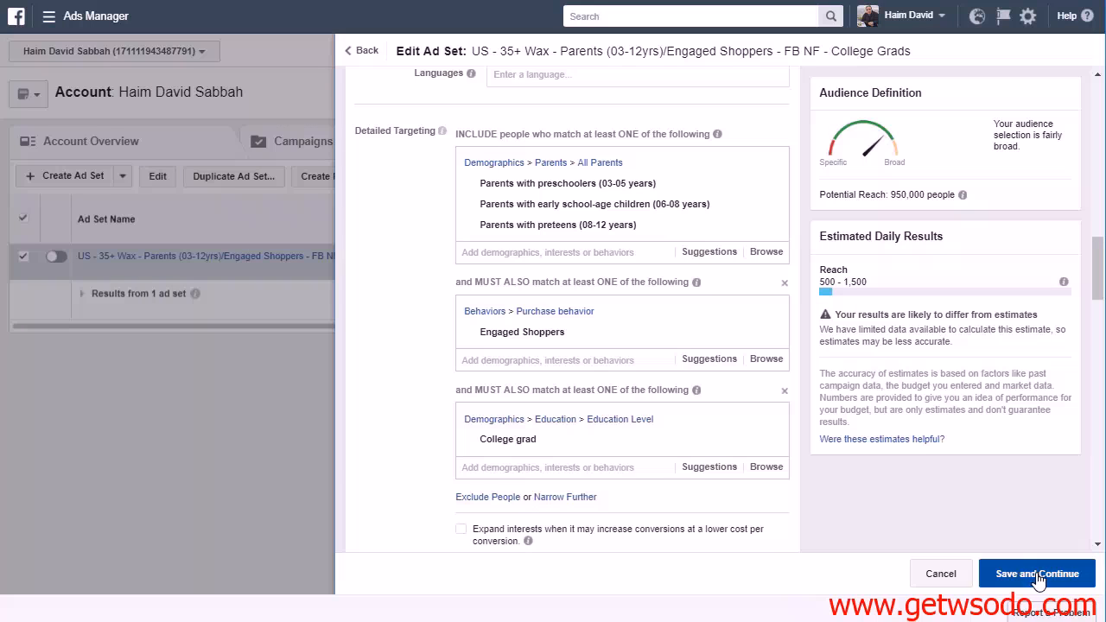
scroll(929, 416, up, 3)
scroll(928, 416, up, 12)
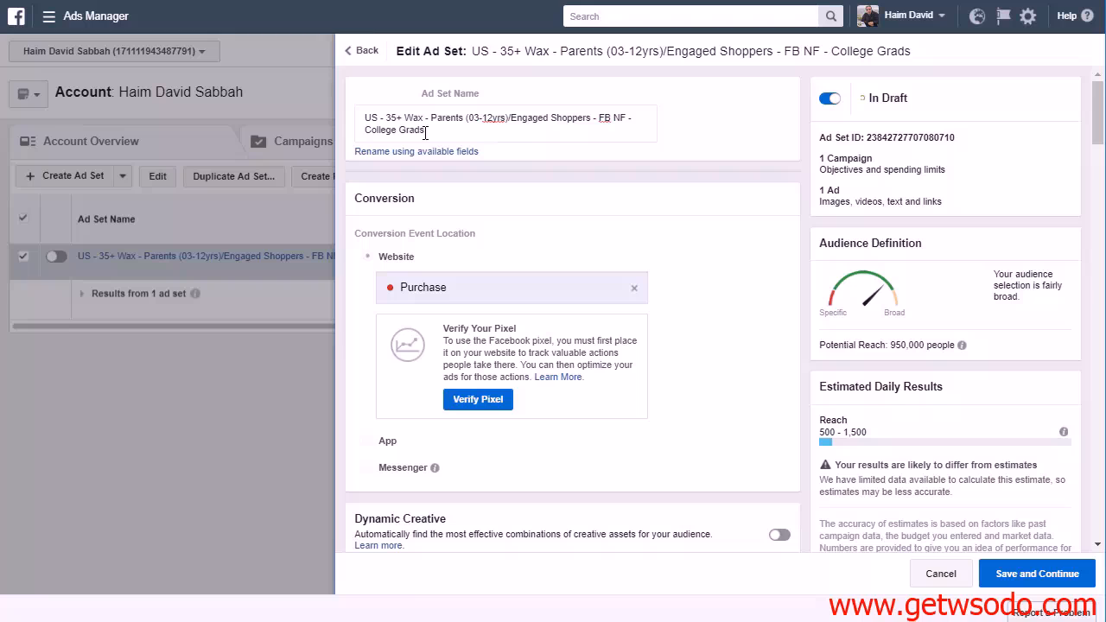
click(1008, 575)
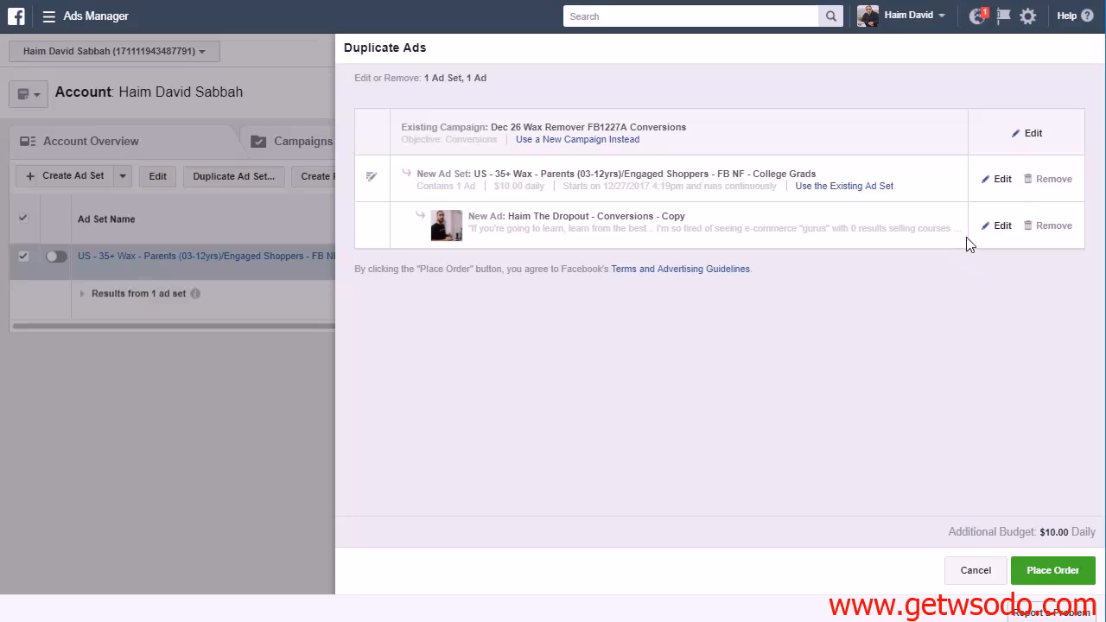
Open the duplicated ad for editing and look through the fields for creating a new ad, returning to the existing post option
click(998, 226)
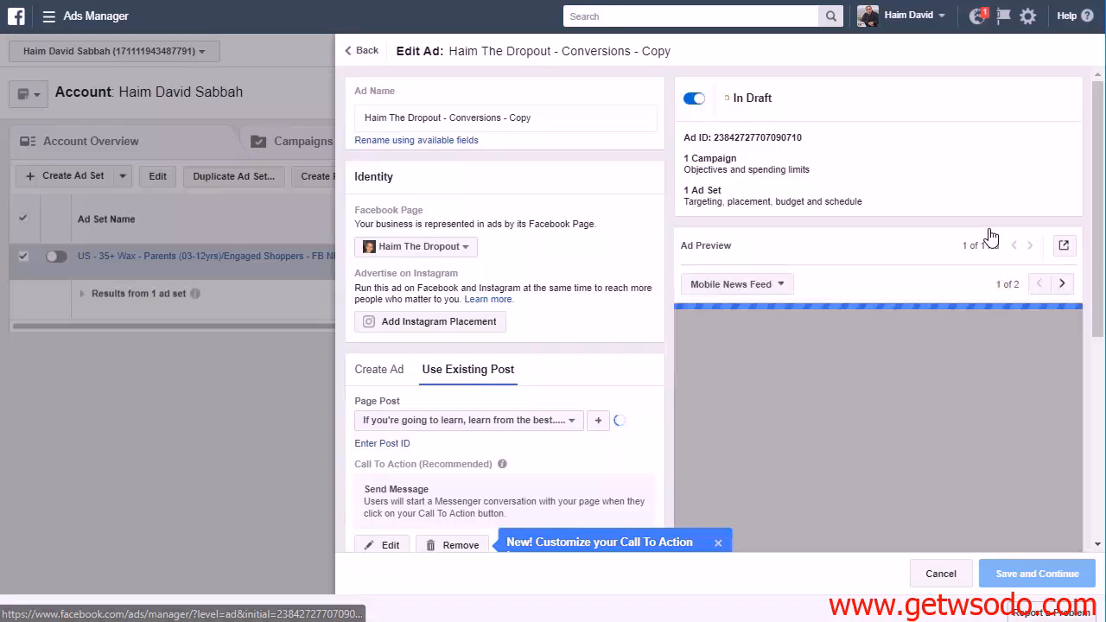
click(388, 378)
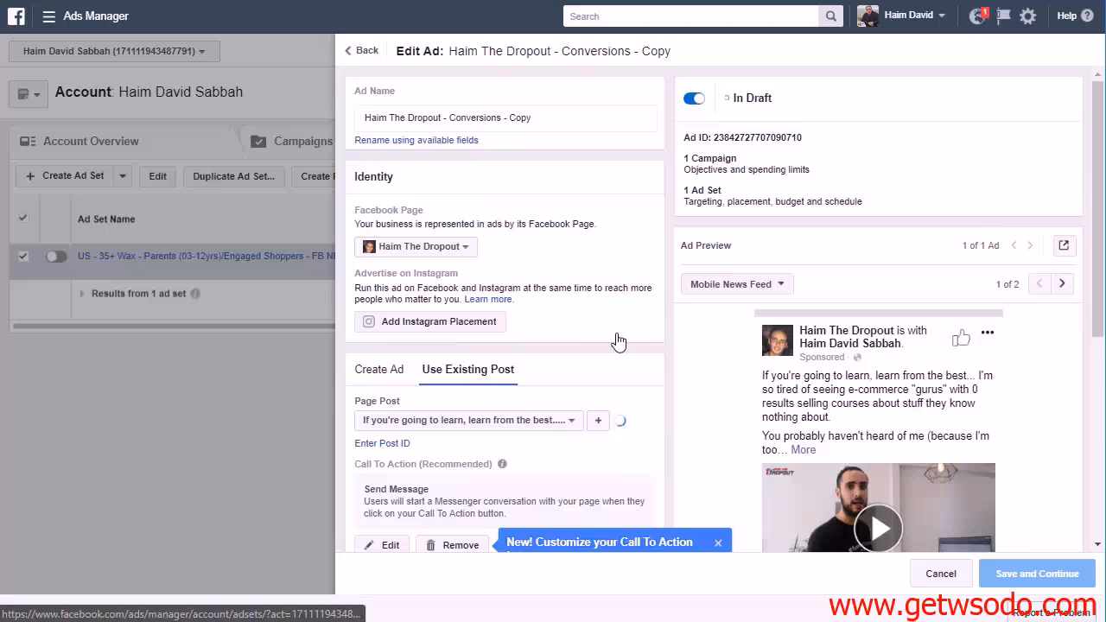
scroll(627, 363, down, 2)
scroll(628, 383, down, 8)
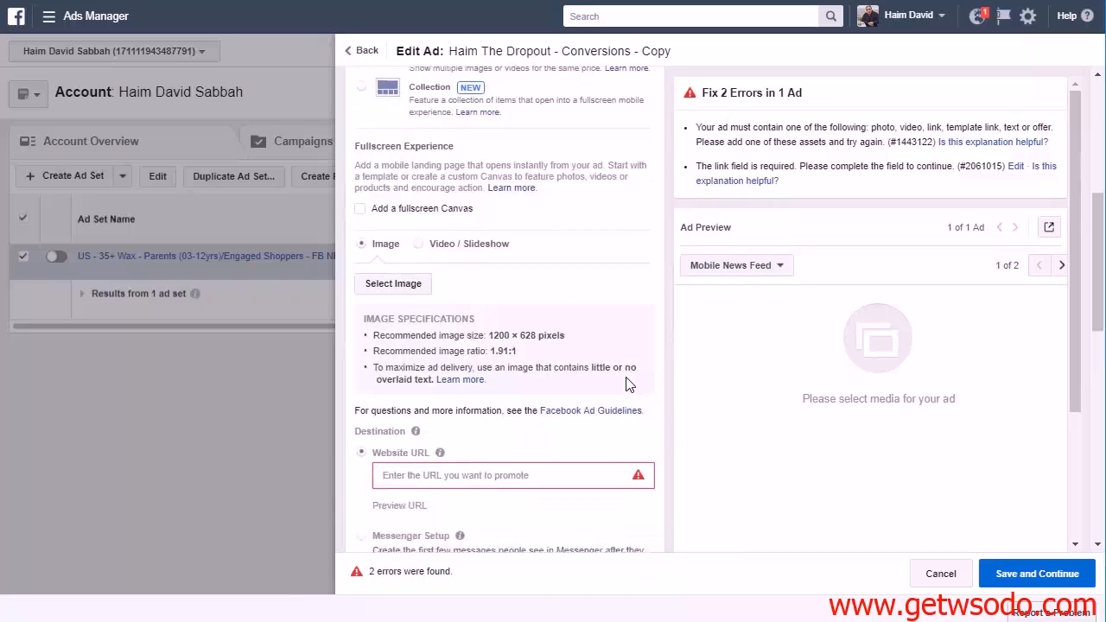
scroll(518, 320, down, 2)
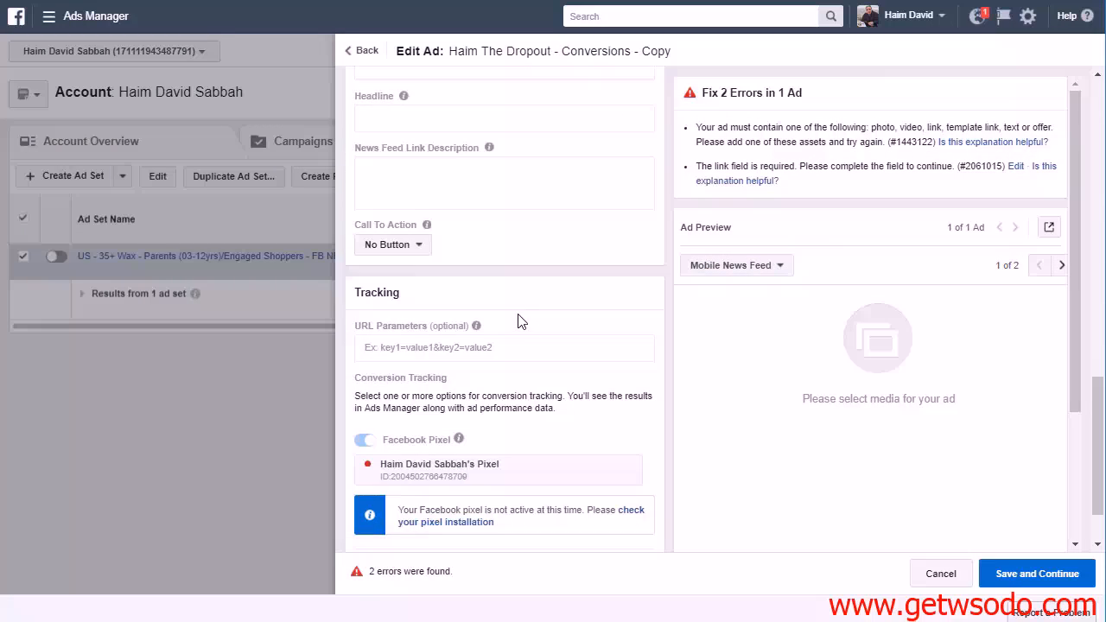
scroll(528, 389, up, 5)
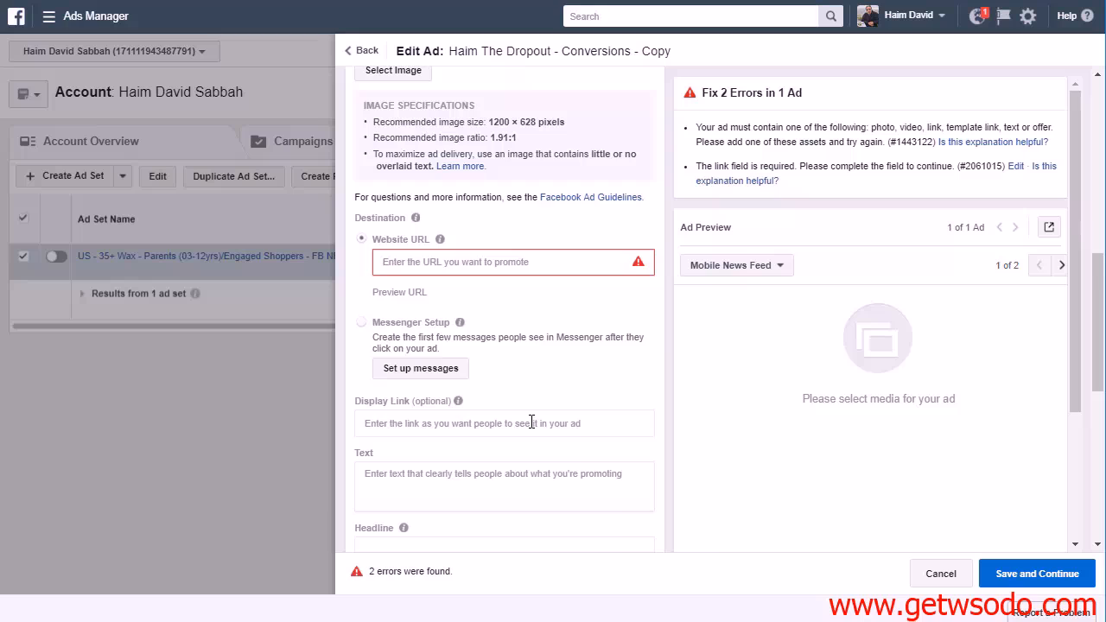
scroll(531, 423, up, 5)
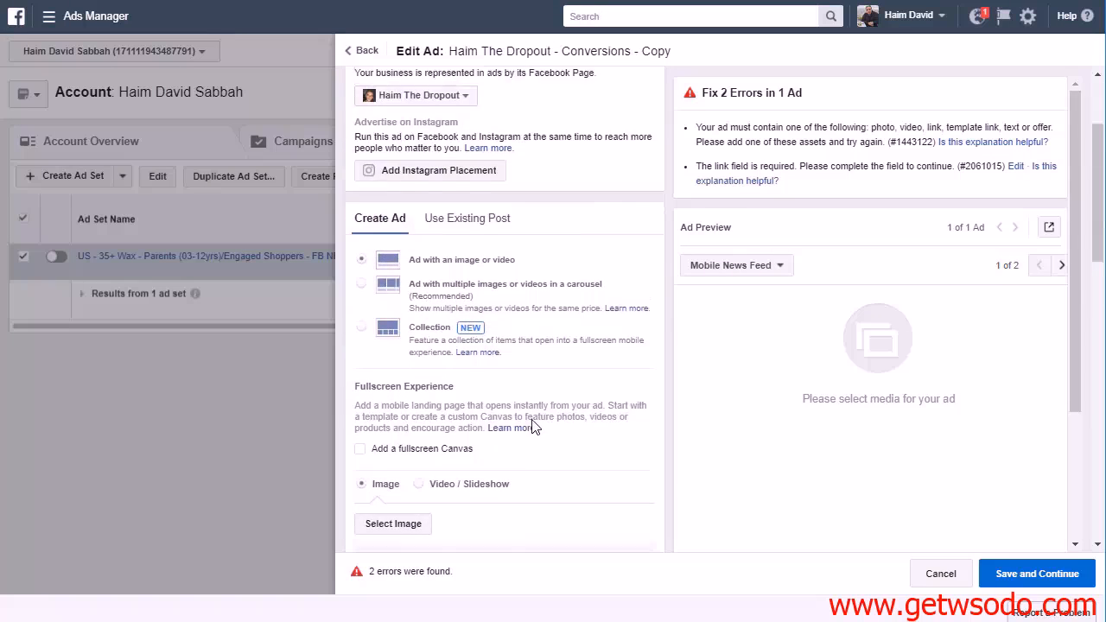
scroll(531, 423, up, 2)
click(486, 375)
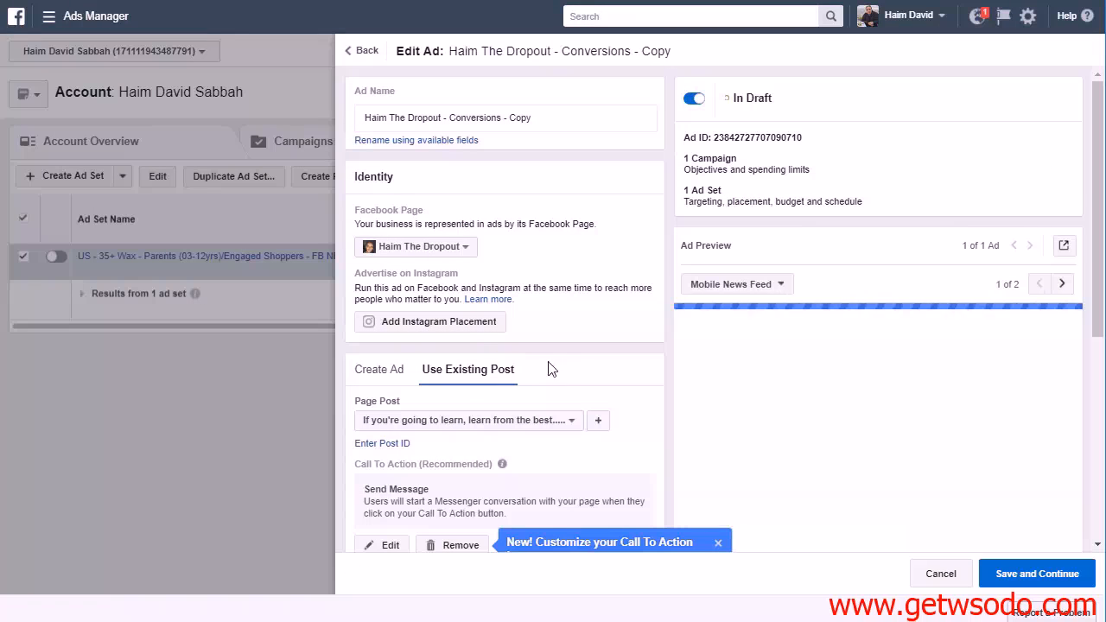
Start entering a post ID for the ad and copy the video ID from the pinned Facebook page post's advanced embed settings
click(387, 444)
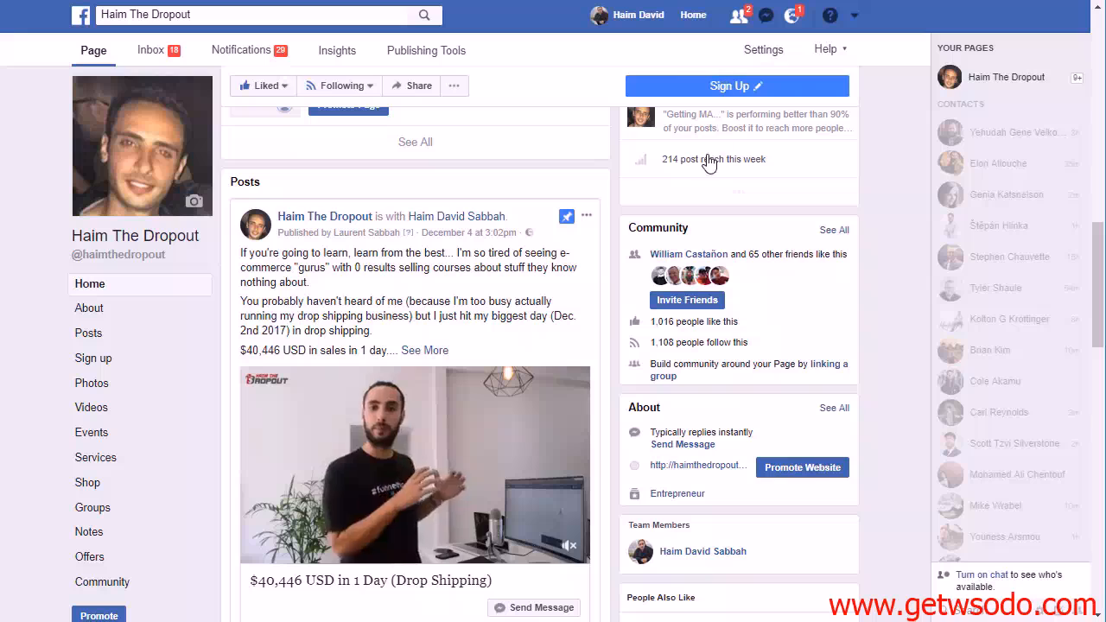
click(587, 216)
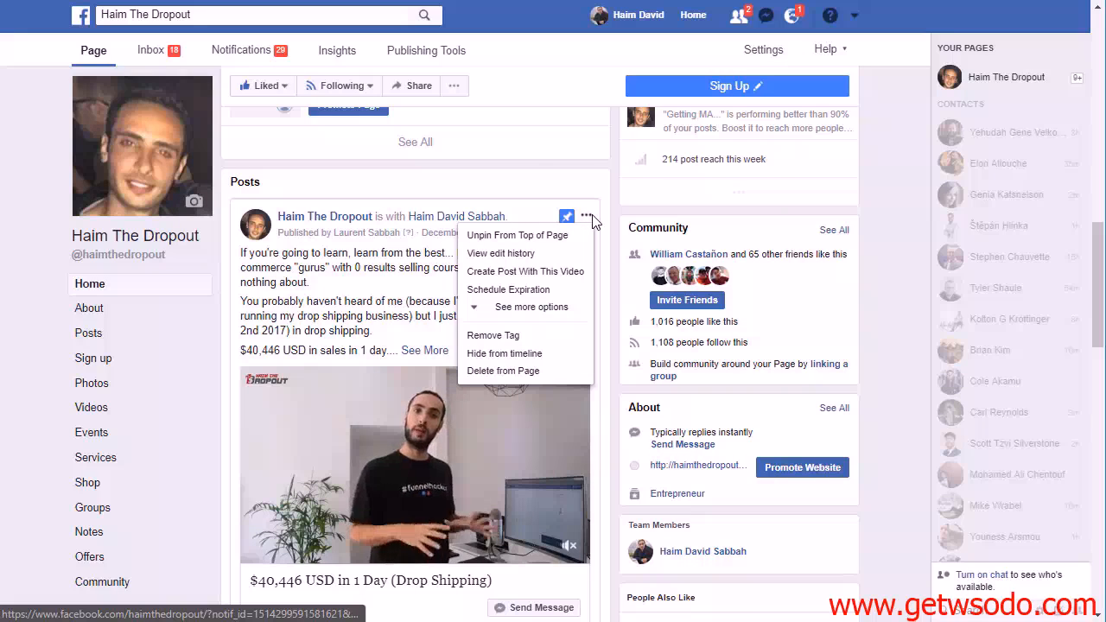
click(530, 308)
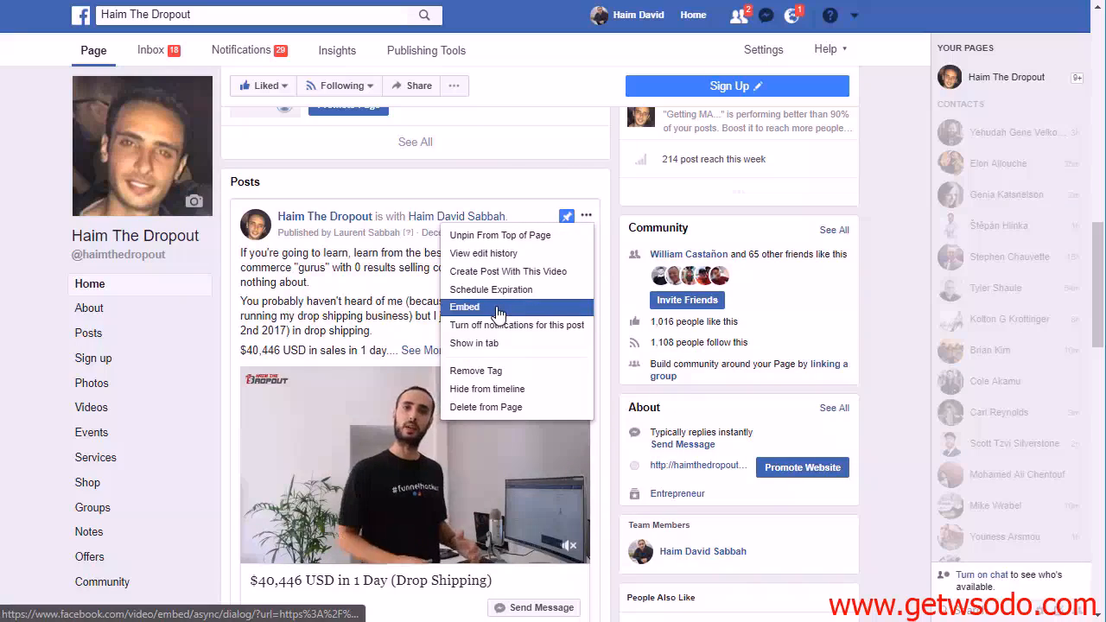
click(500, 311)
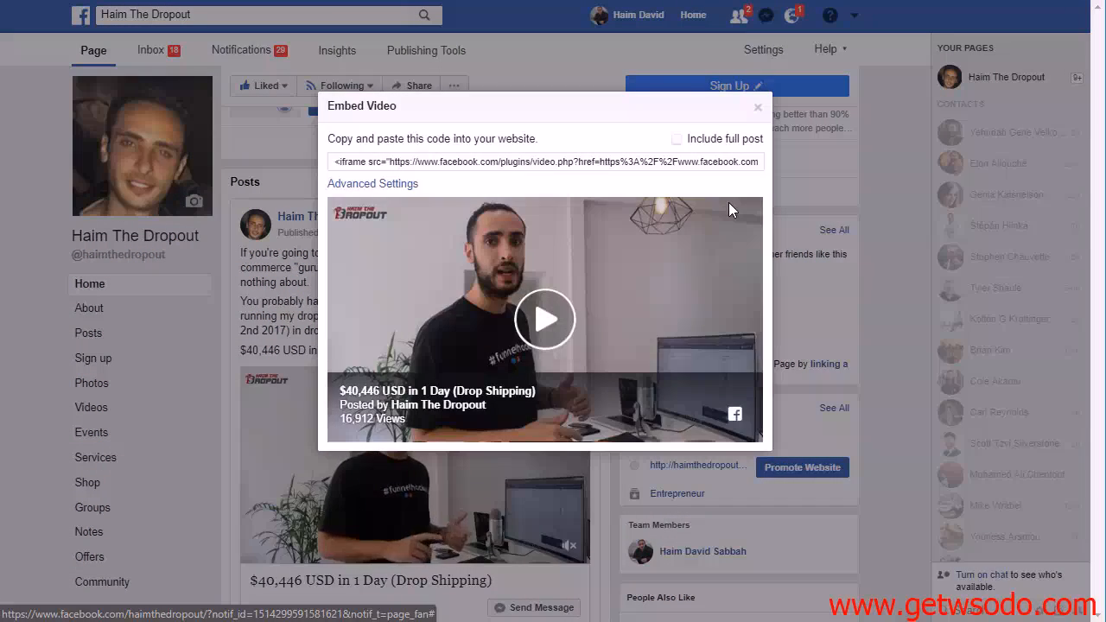
click(373, 184)
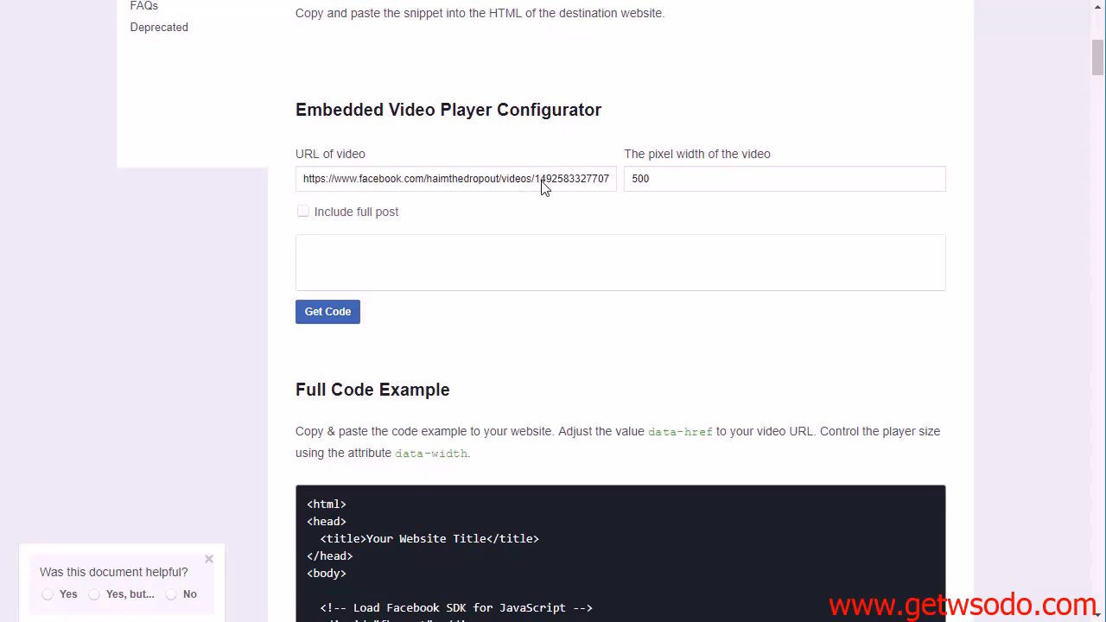
drag(537, 179, 608, 180)
key(ctrl+c)
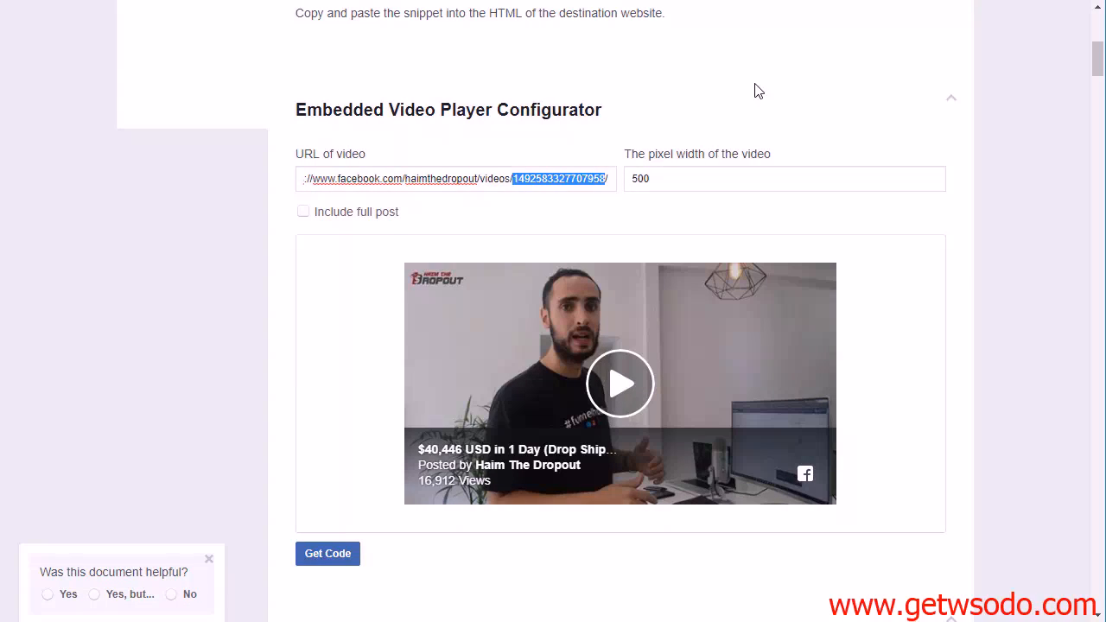
key(ctrl+Tab)
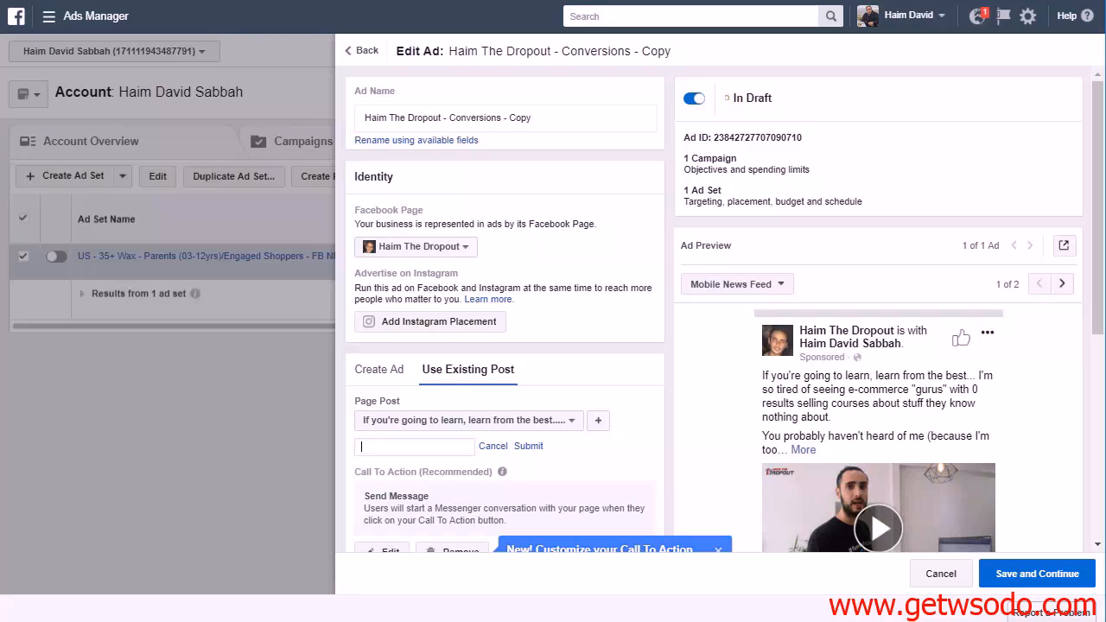
click(408, 447)
key(ctrl+v)
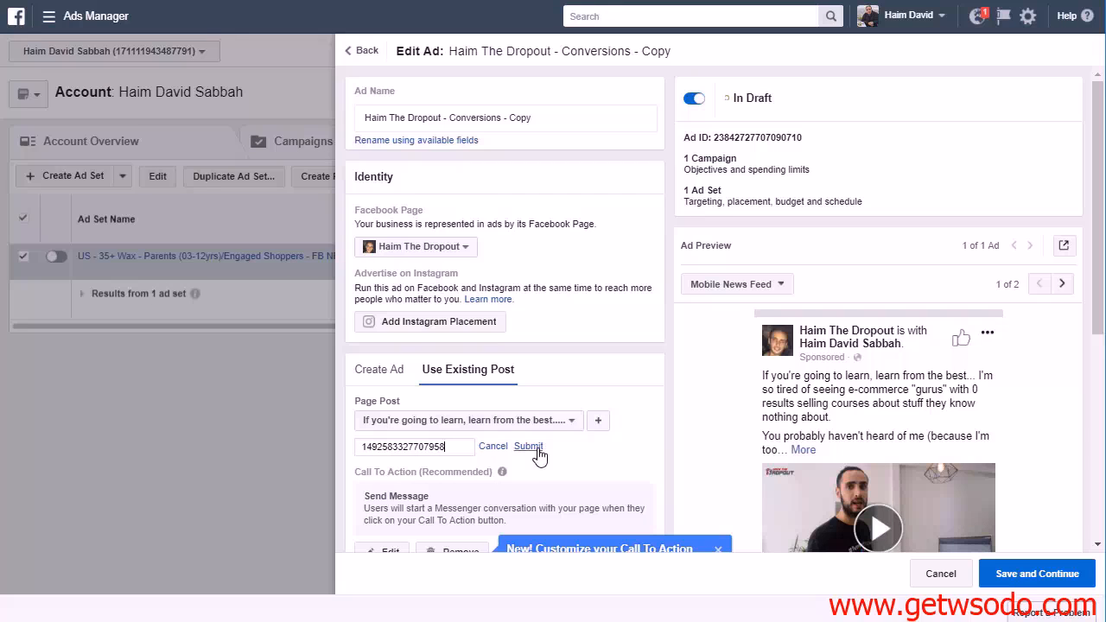
click(536, 448)
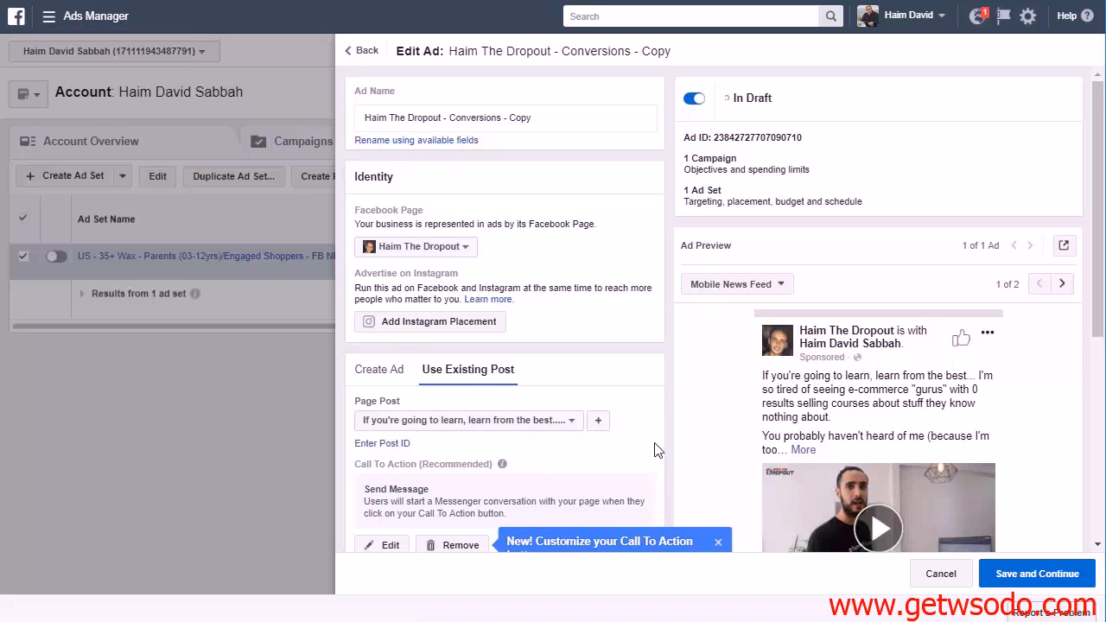
scroll(717, 384, down, 2)
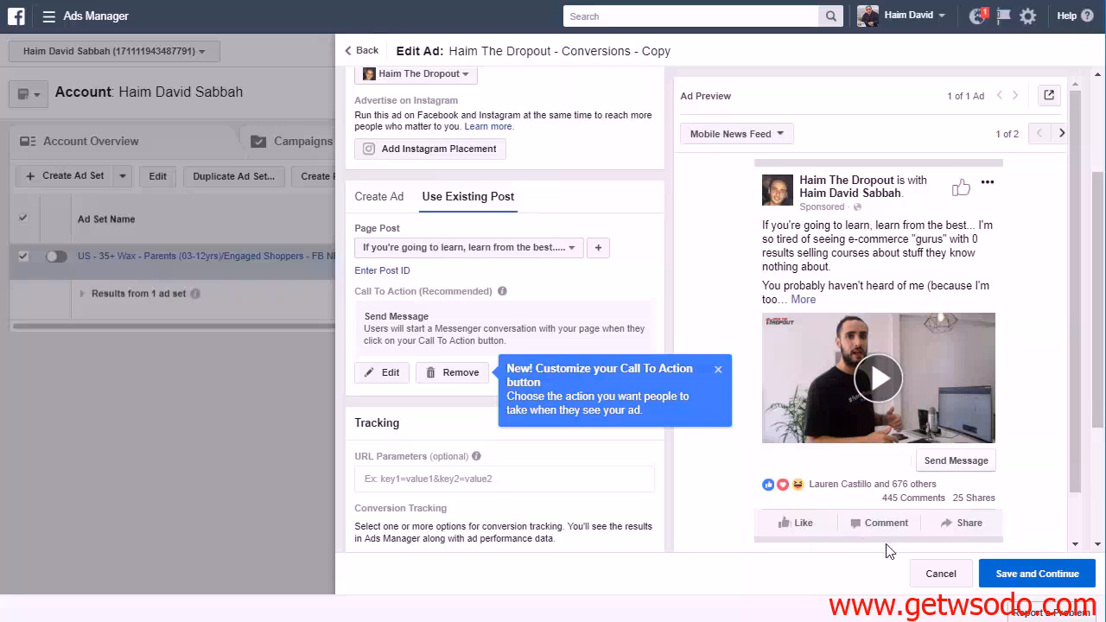
click(1006, 581)
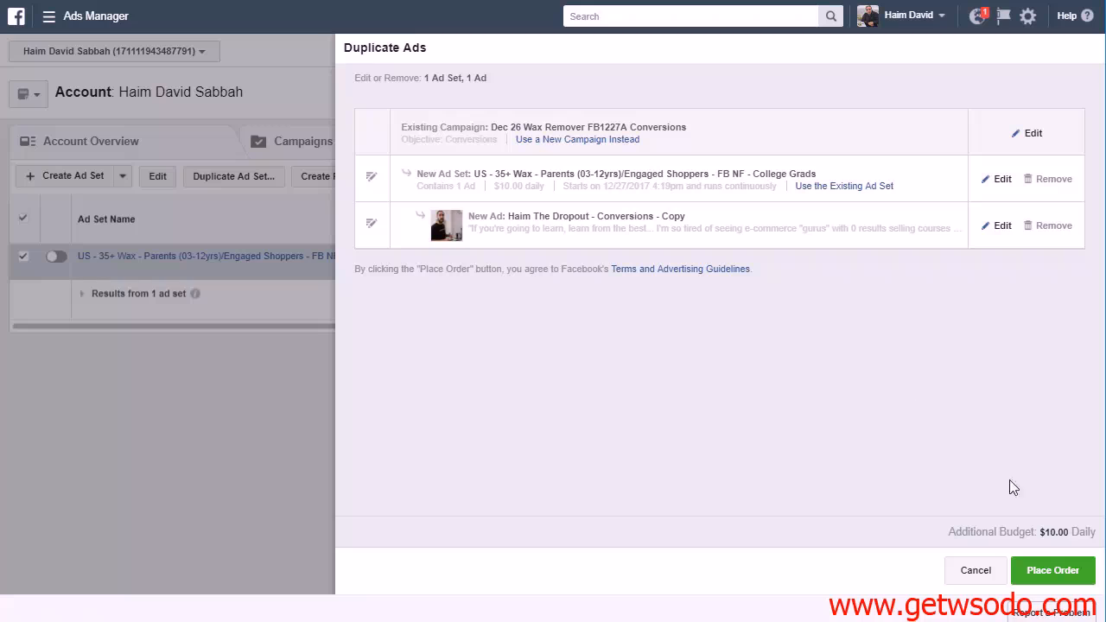
Place the order for the duplicated ad set and its ad, setting the reminder option in the order confirmation
click(1045, 572)
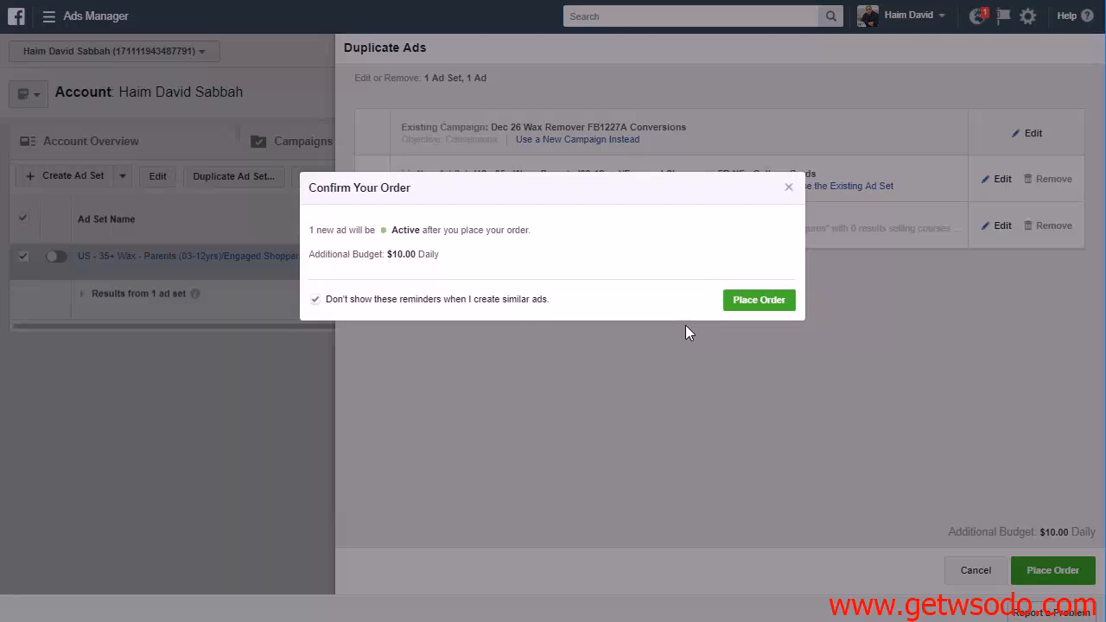
click(316, 300)
click(733, 300)
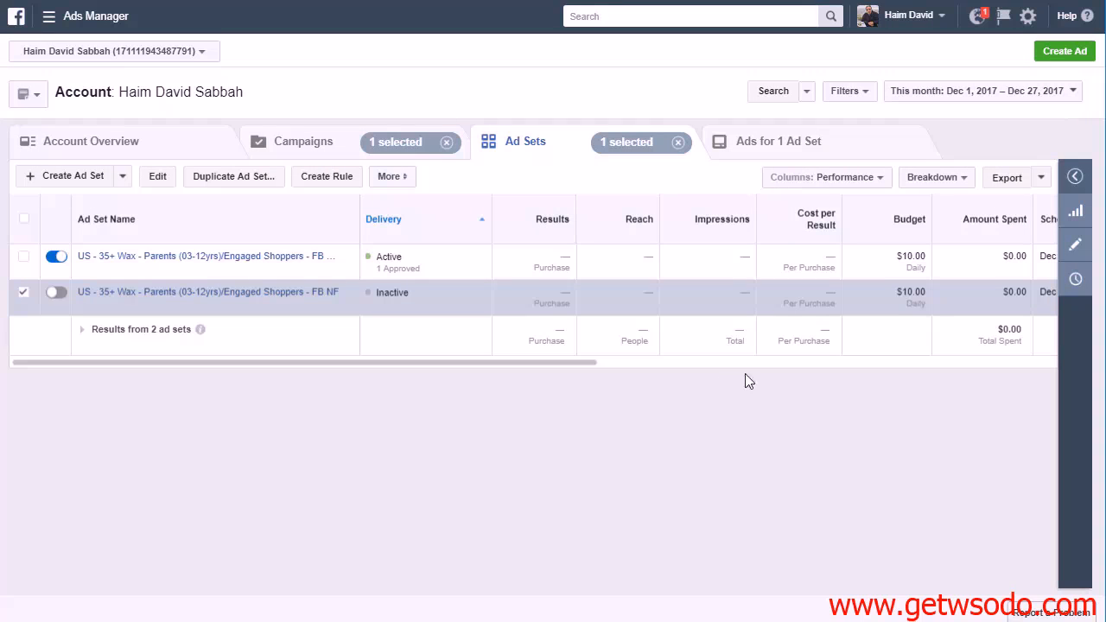
Switch off the new College Grads ad set, deselect it and widen the Ad Set Name column to fit its full name
click(55, 259)
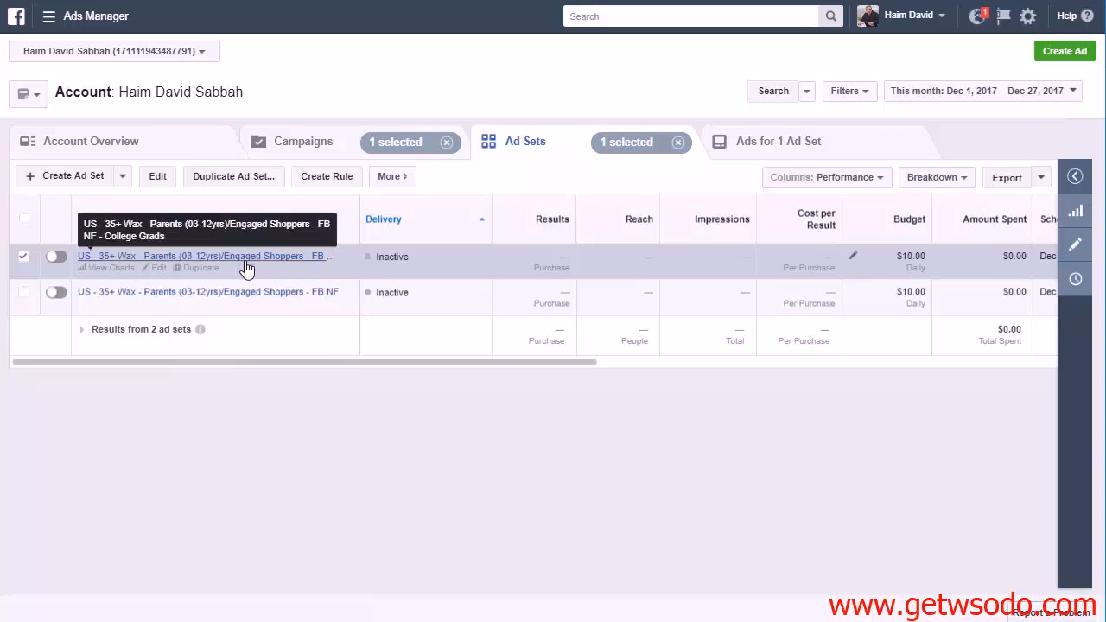
click(22, 257)
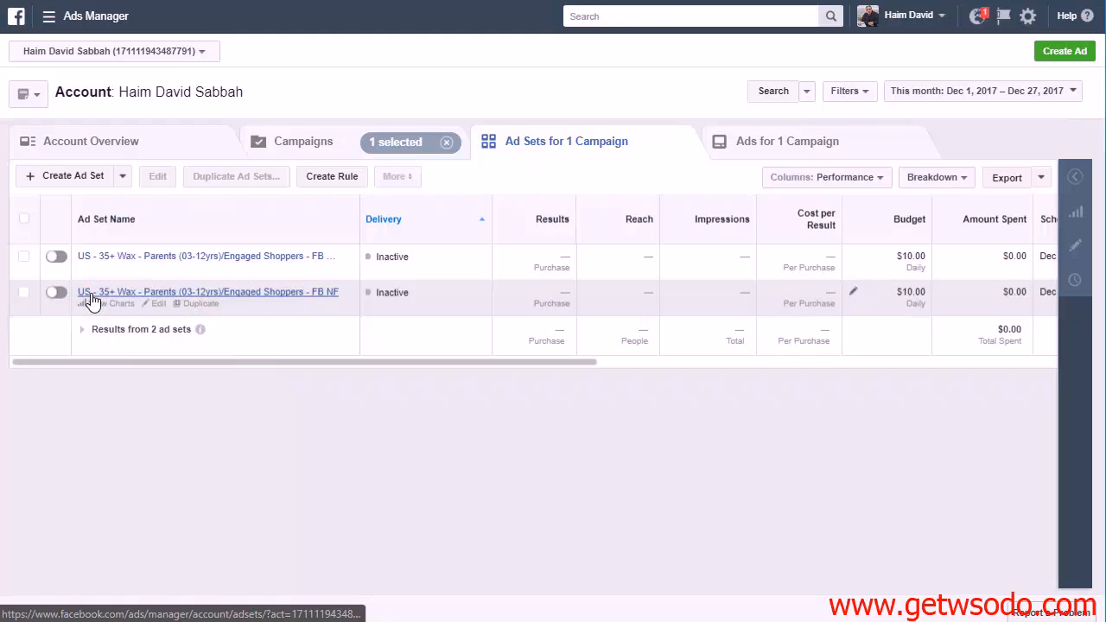
drag(359, 210, 465, 210)
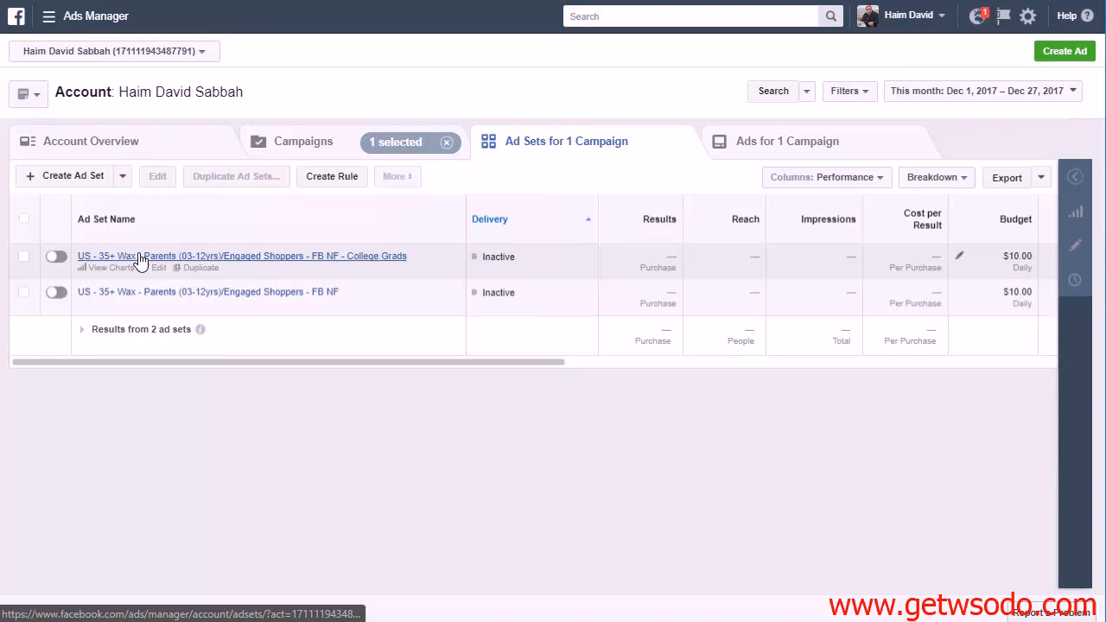
Duplicate the College Grads ad set and review the copied ad's existing post and preview without changing them
click(23, 256)
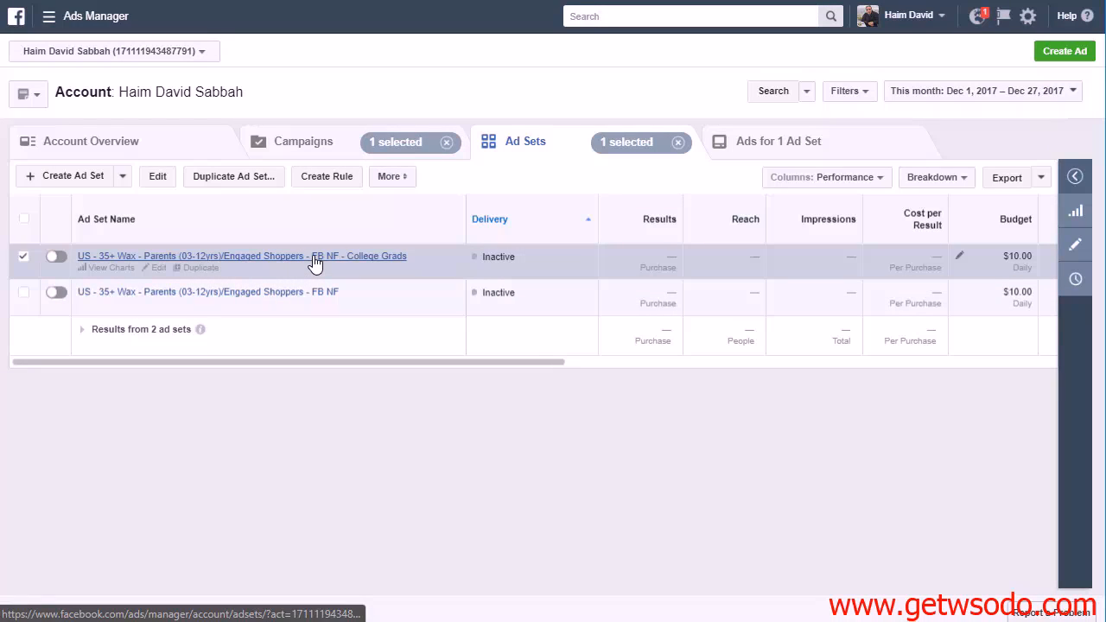
click(246, 188)
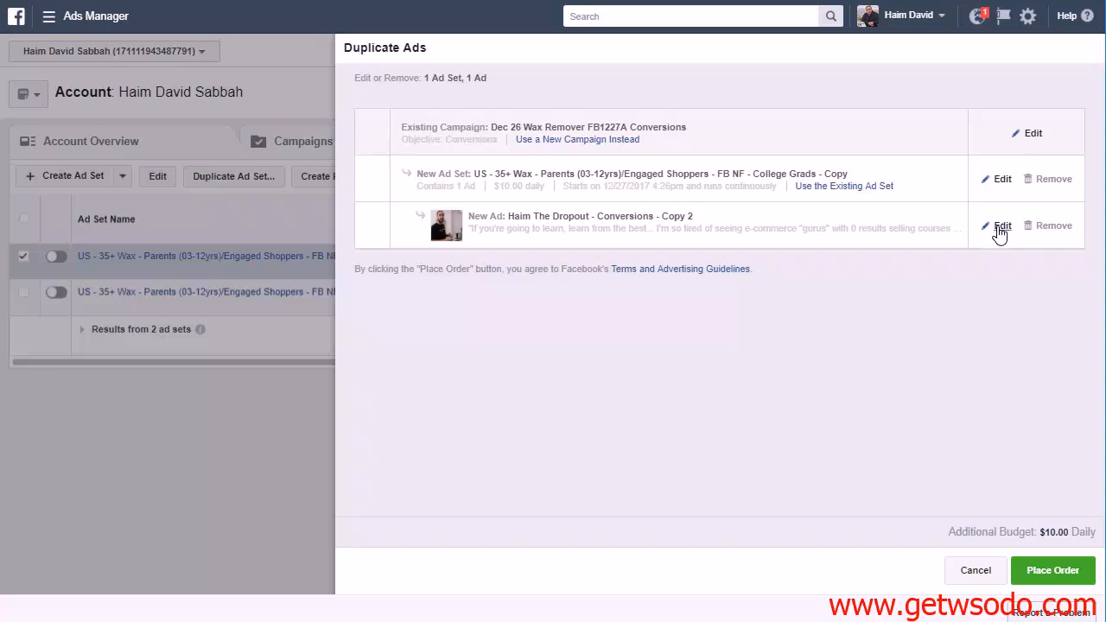
click(1001, 227)
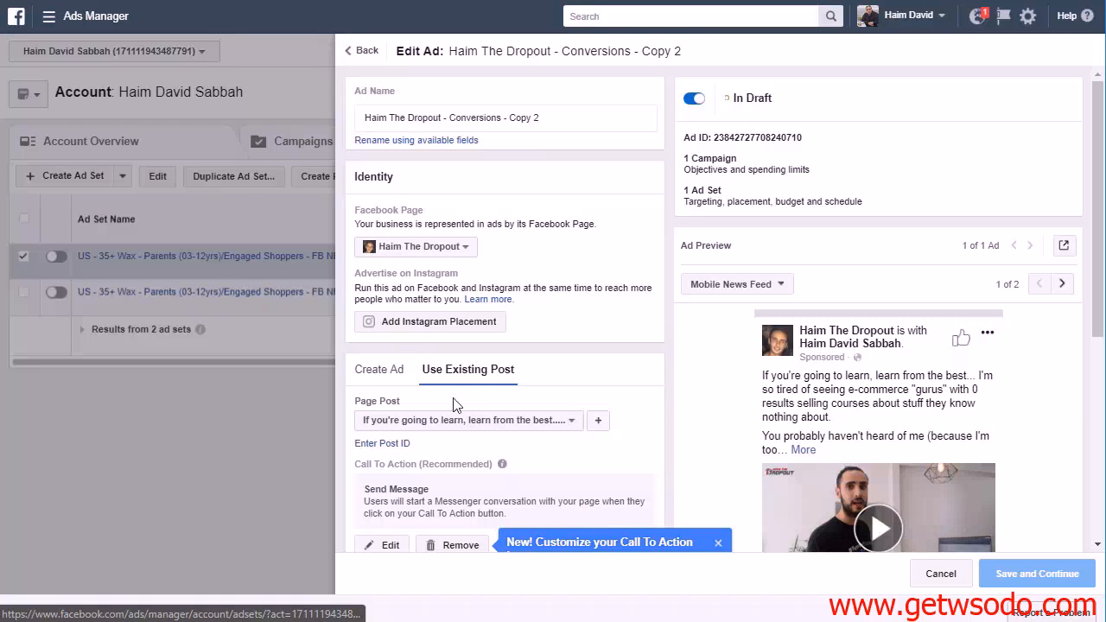
scroll(890, 337, down, 4)
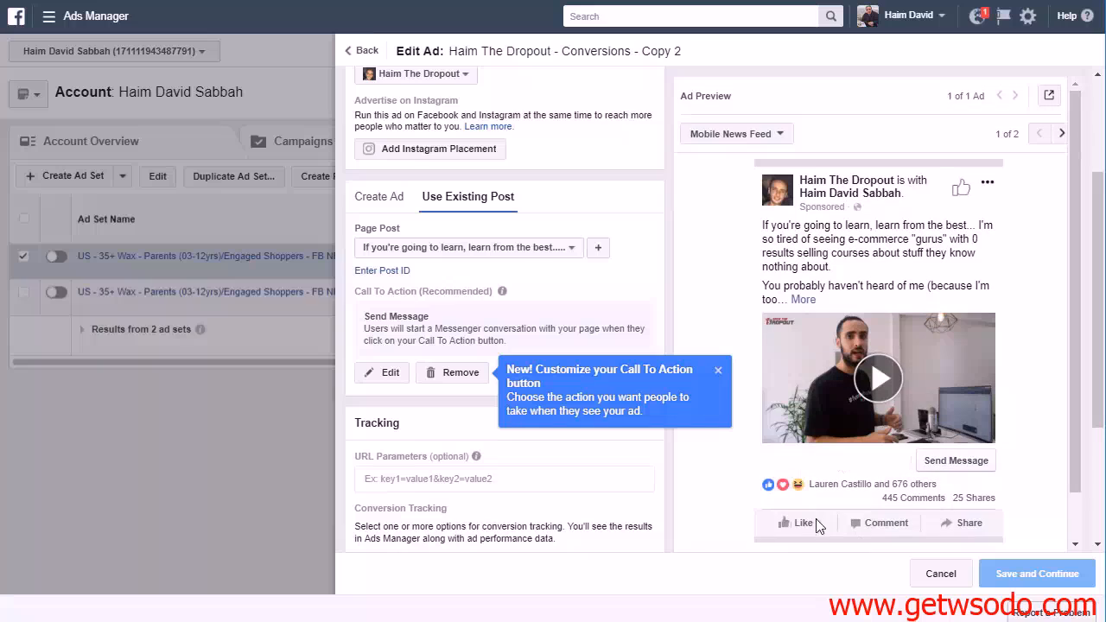
click(940, 573)
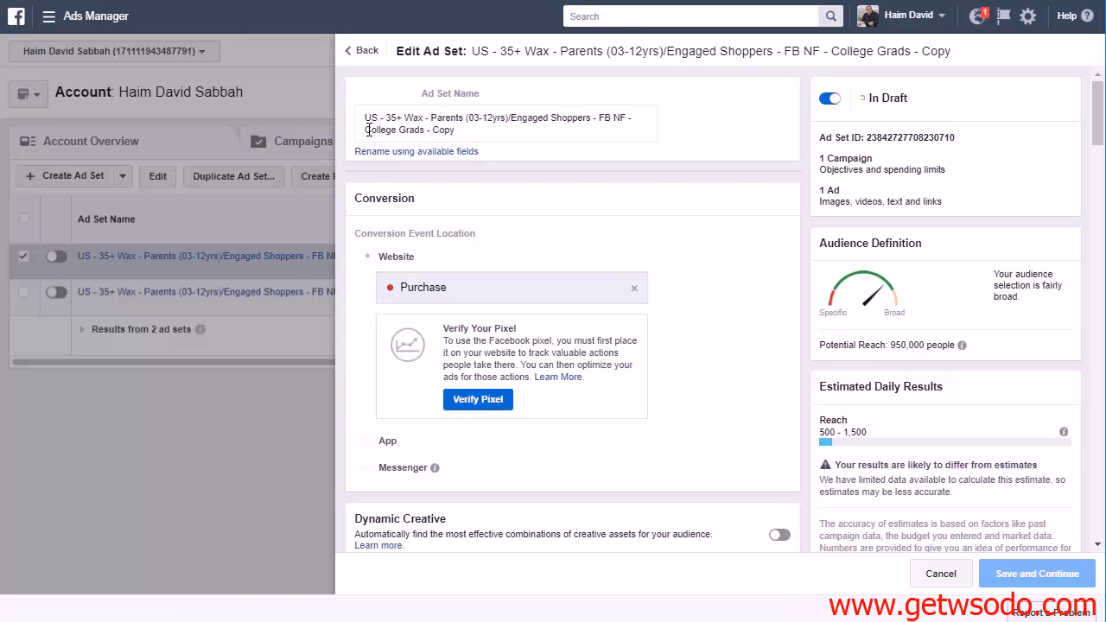
Remove "College Grads - Copy" from the new ad set's name and the College grad condition from its detailed targeting
drag(369, 130, 509, 130)
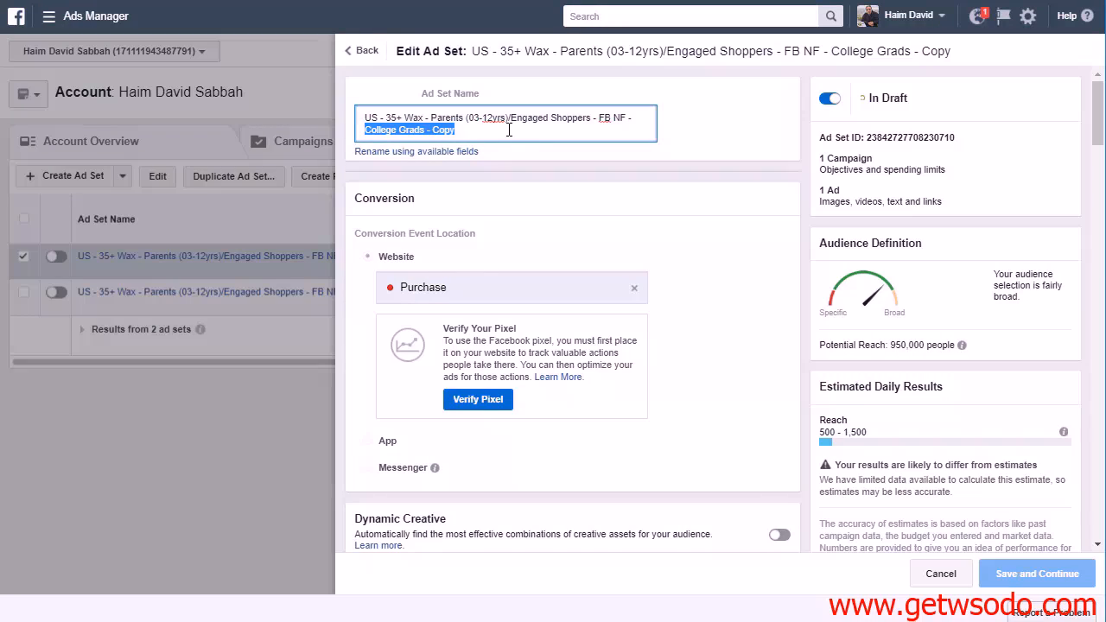
key(BackSpace)
scroll(511, 254, down, 10)
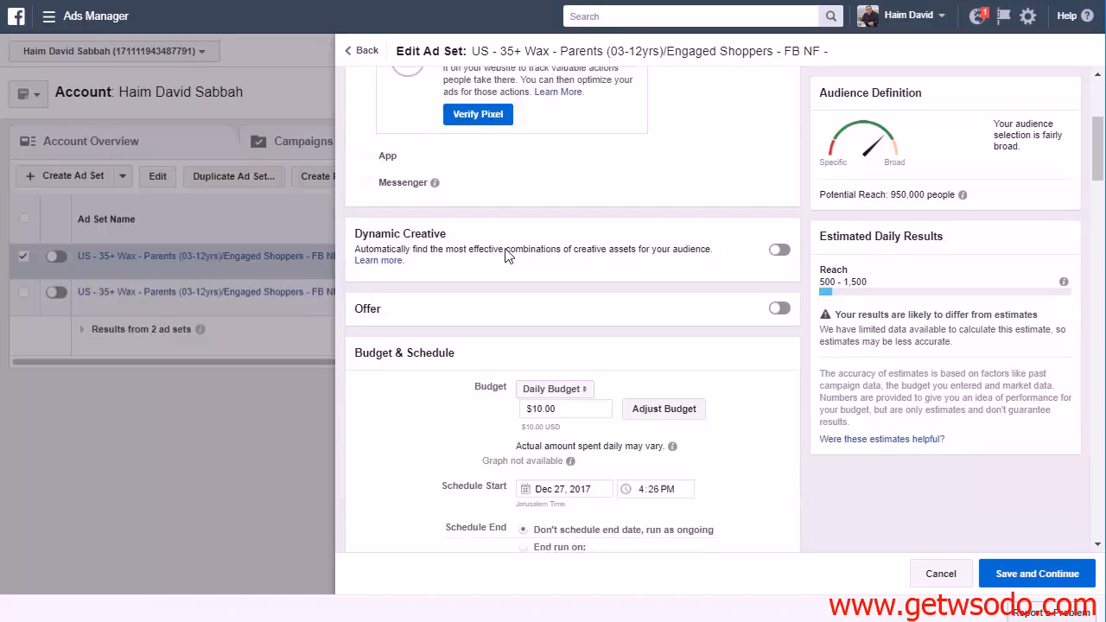
scroll(415, 278, down, 5)
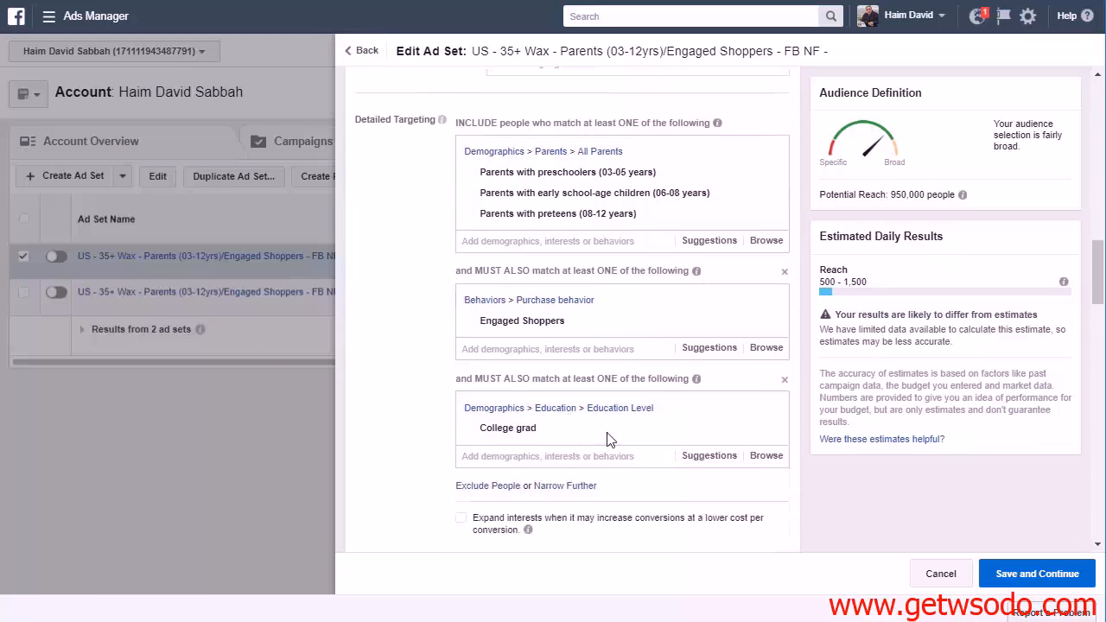
click(772, 429)
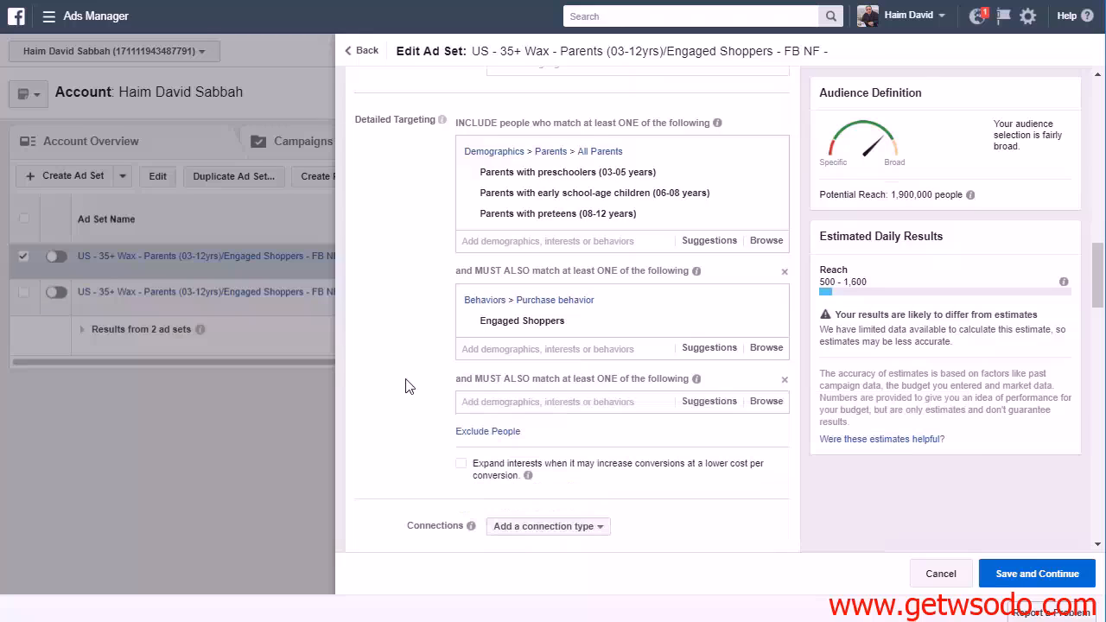
Add the household income range $75,000 - $99,999 from the Financial demographics to the last narrowing condition
click(753, 404)
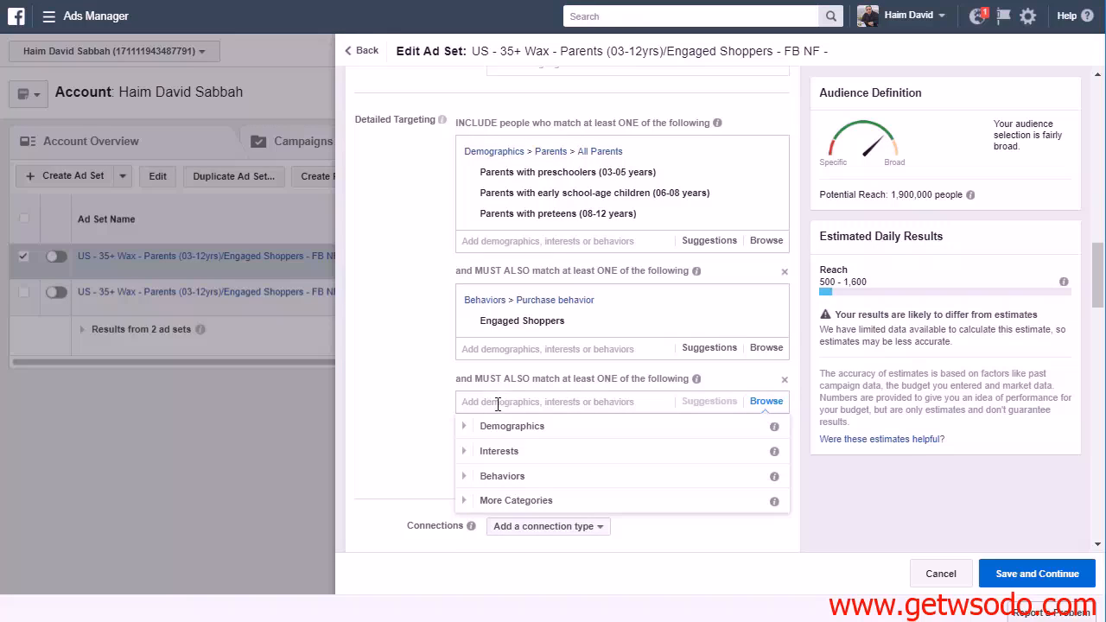
click(462, 427)
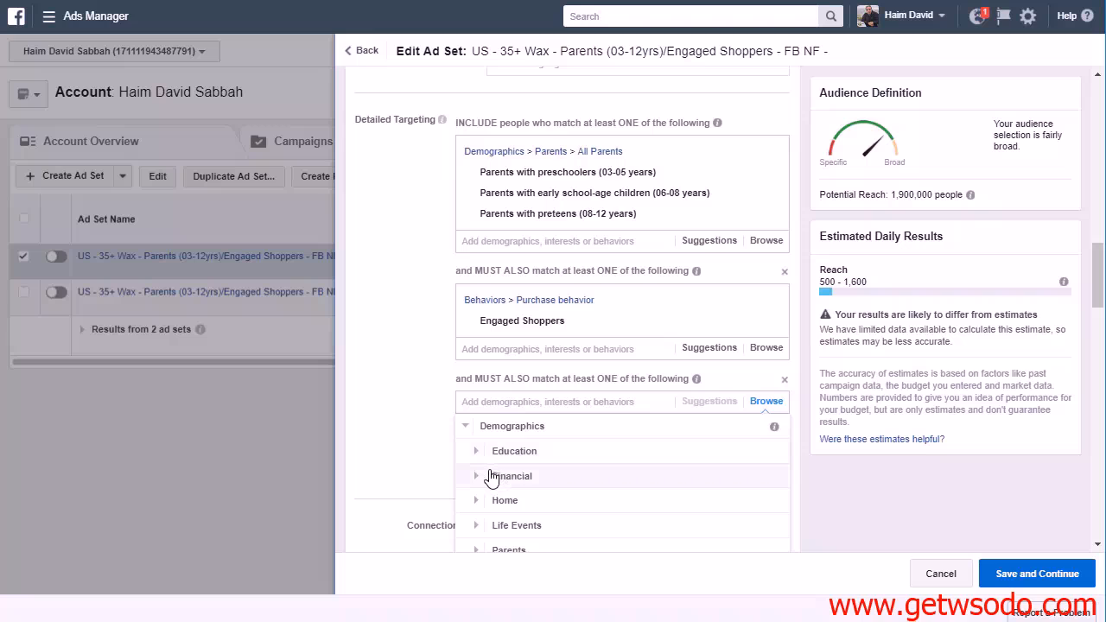
click(476, 476)
click(484, 453)
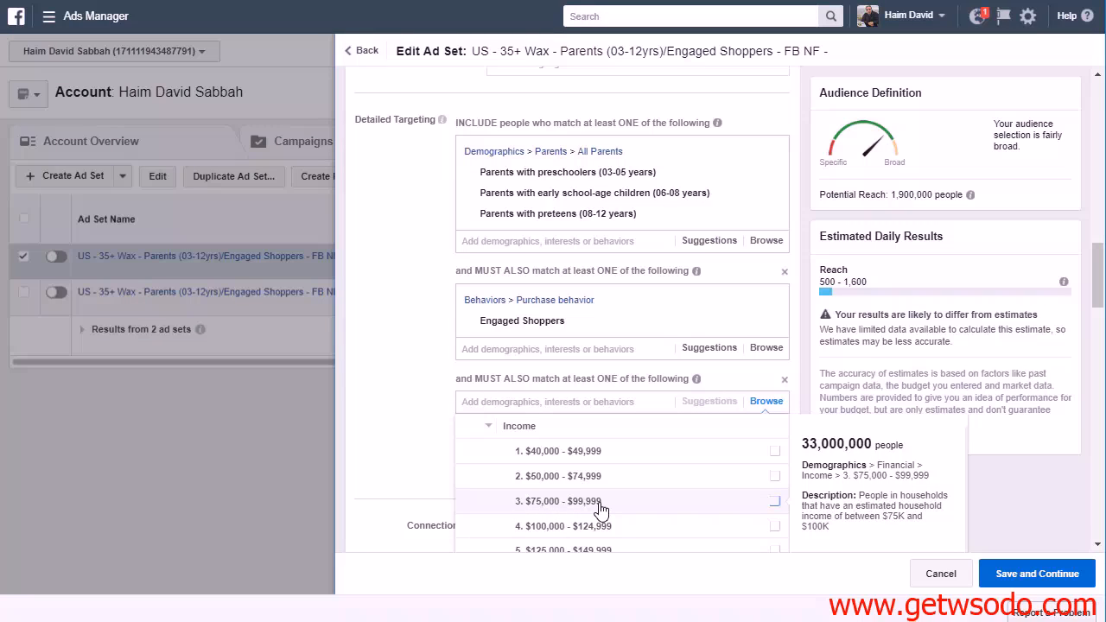
click(774, 501)
click(610, 455)
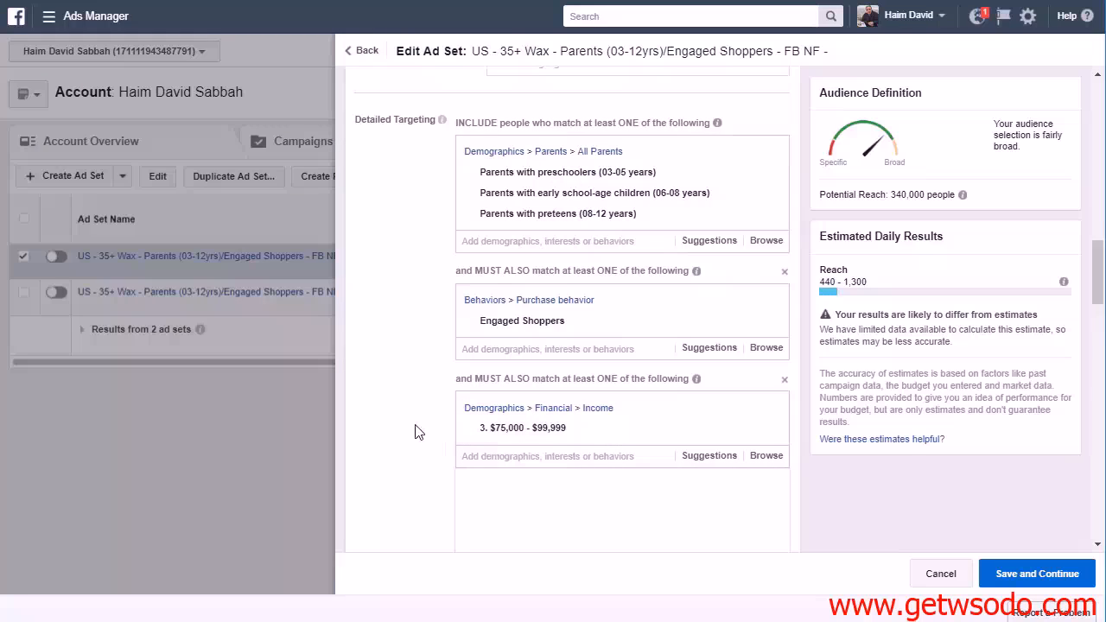
Add the suggested income ranges $100,000 - $124,999, $125,000 - $149,999 and $150,000 - $249,999 to the same condition
scroll(415, 432, down, 1)
click(702, 375)
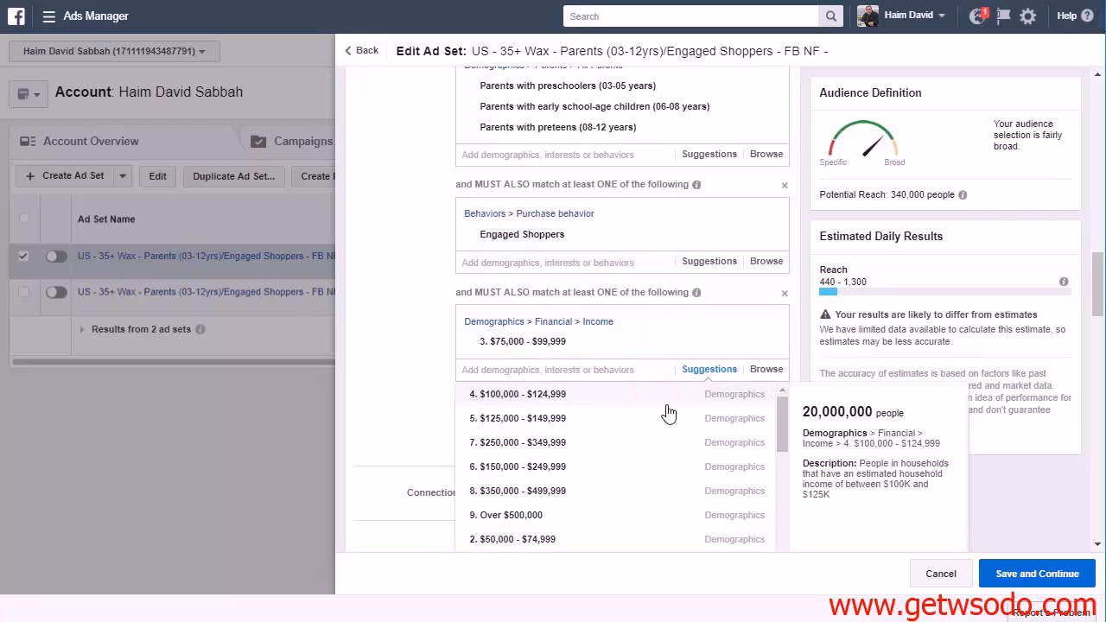
click(668, 404)
click(704, 393)
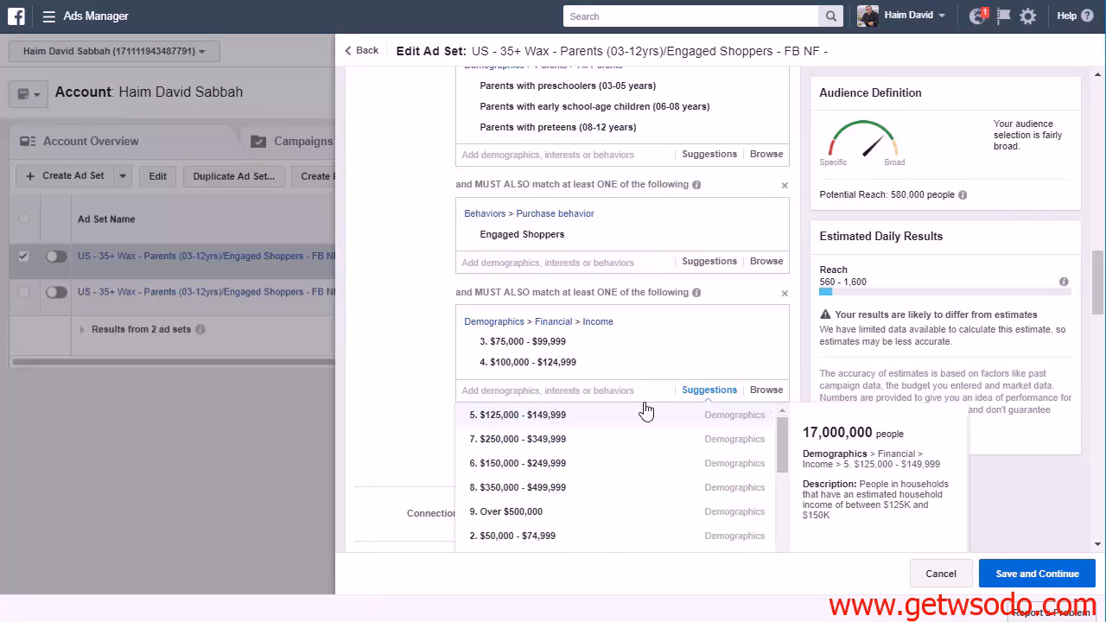
click(696, 414)
click(707, 412)
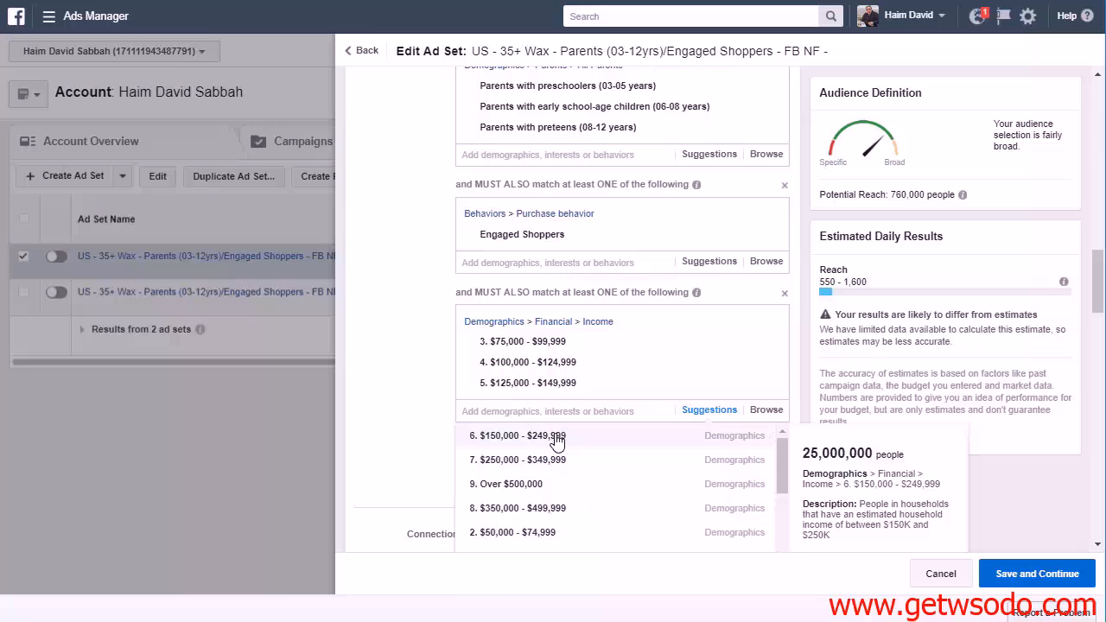
click(558, 438)
Add the suggested income ranges $250,000 - $349,999, $350,000 - $499,999 and Over $500,000 to the income condition
click(701, 432)
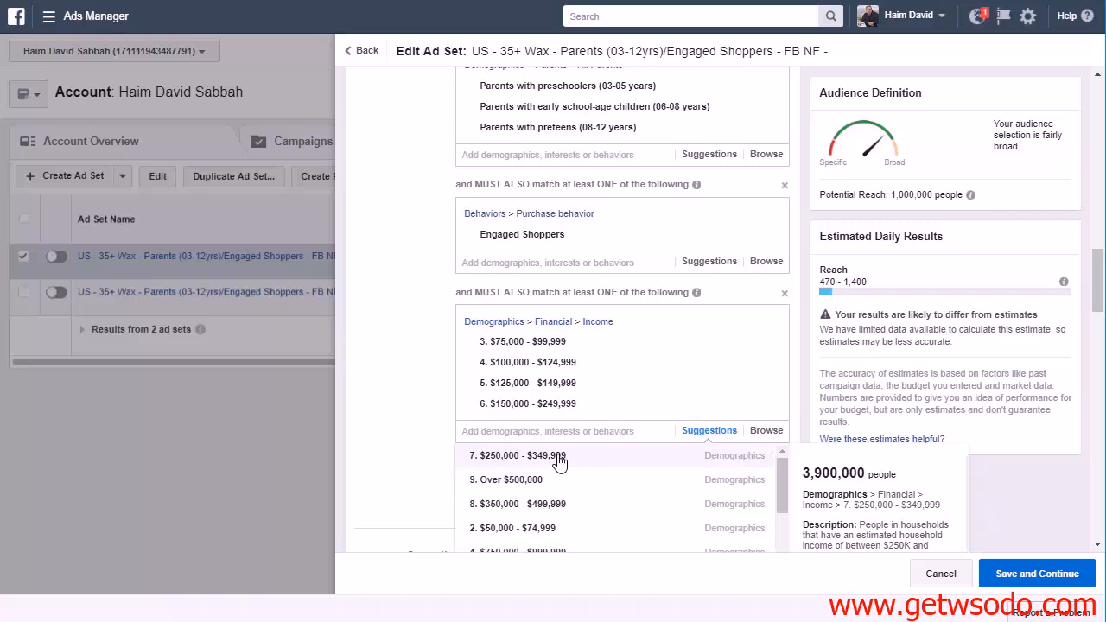
click(585, 456)
click(696, 452)
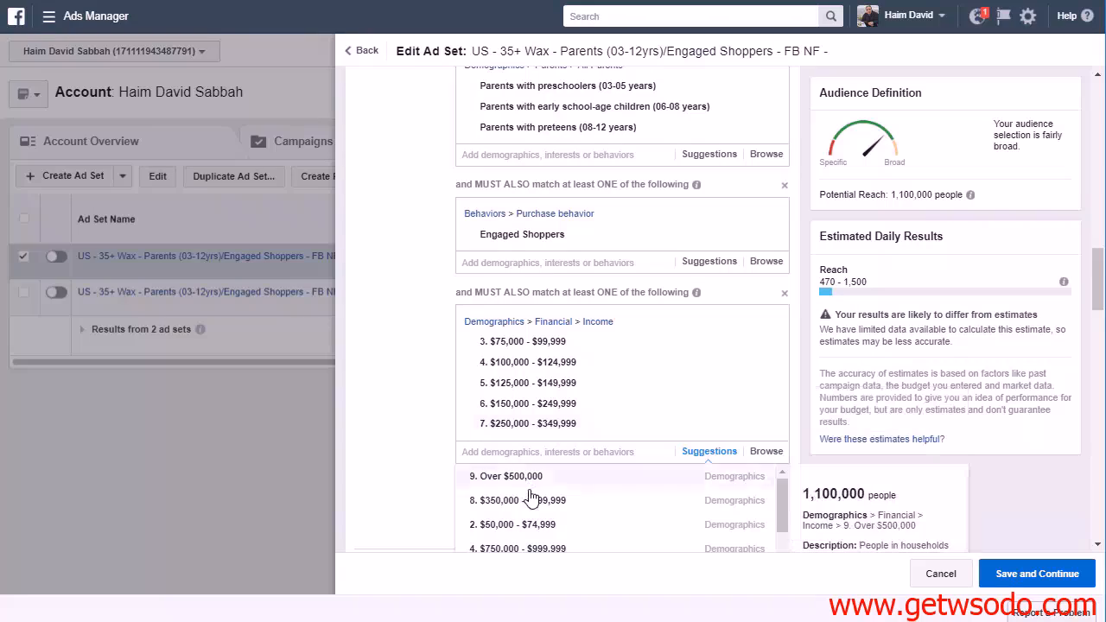
click(631, 493)
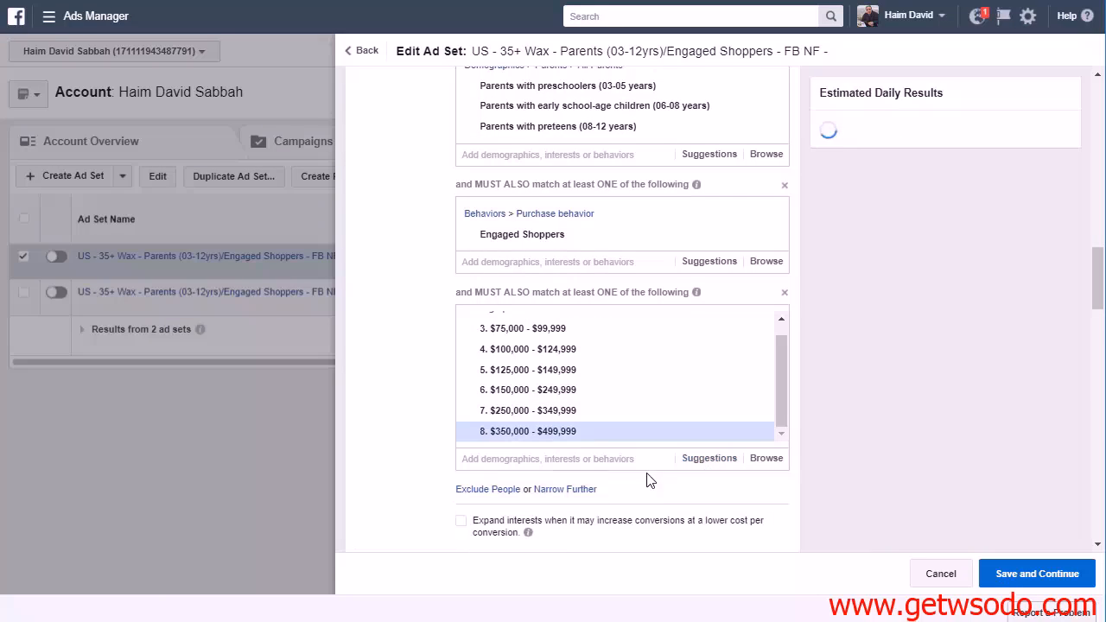
click(696, 459)
click(566, 490)
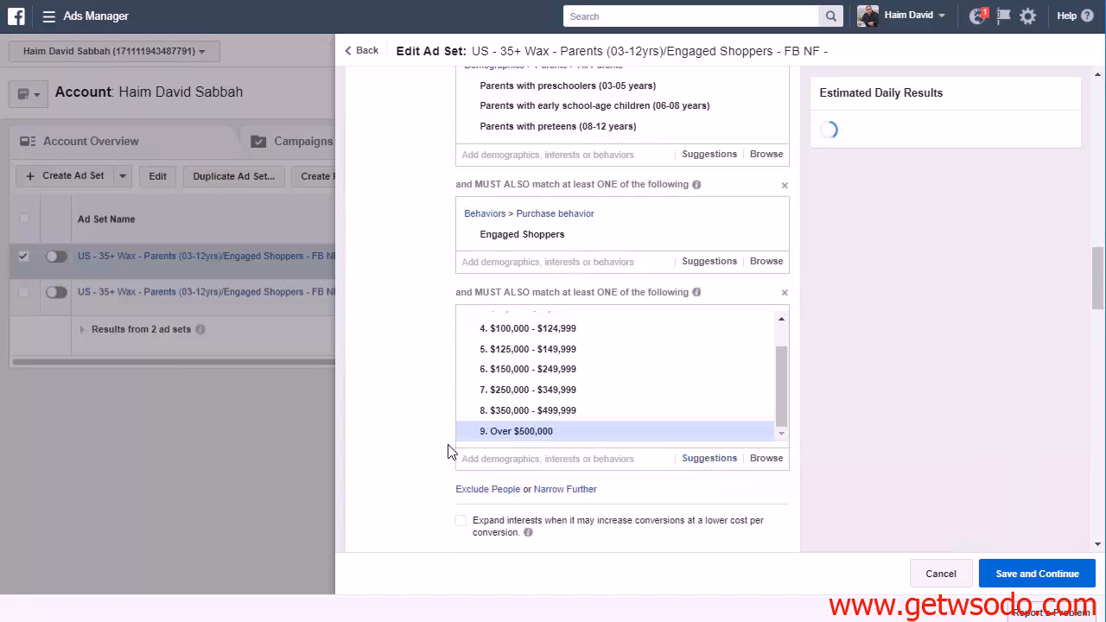
Append "Income" to the end of the new ad set's name
scroll(608, 378, up, 1)
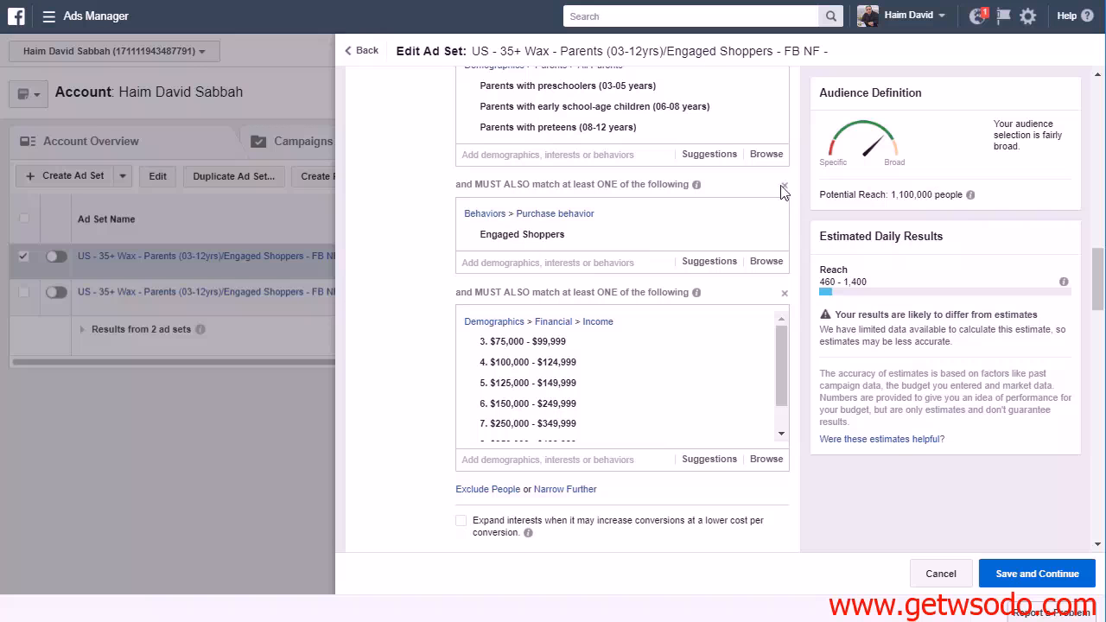
mouse_move(604, 125)
scroll(993, 432, up, 10)
scroll(599, 189, up, 3)
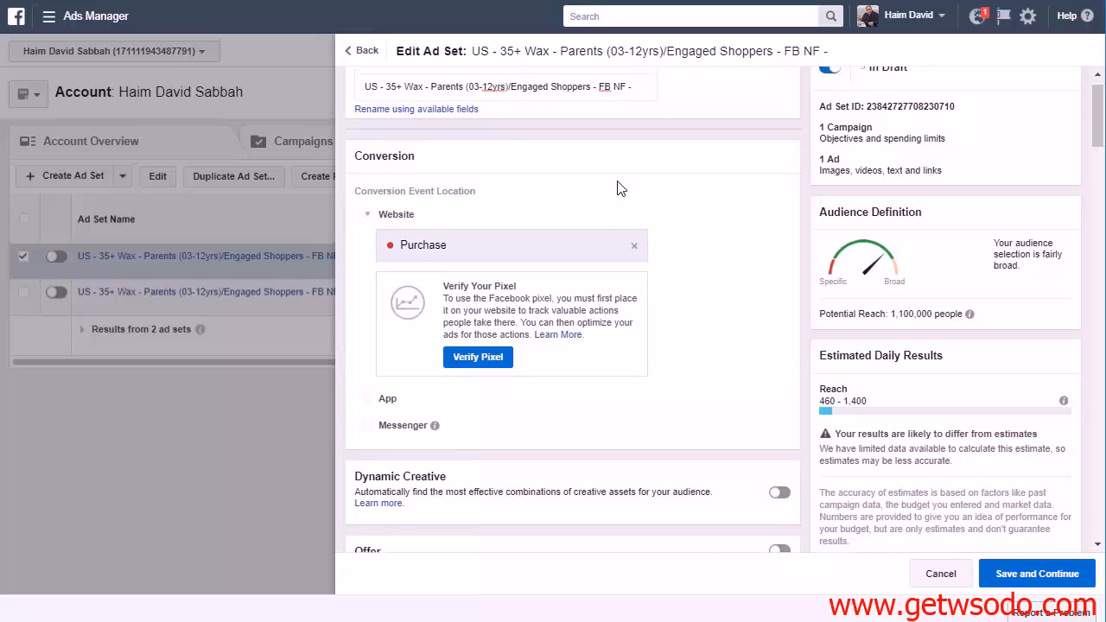
click(647, 118)
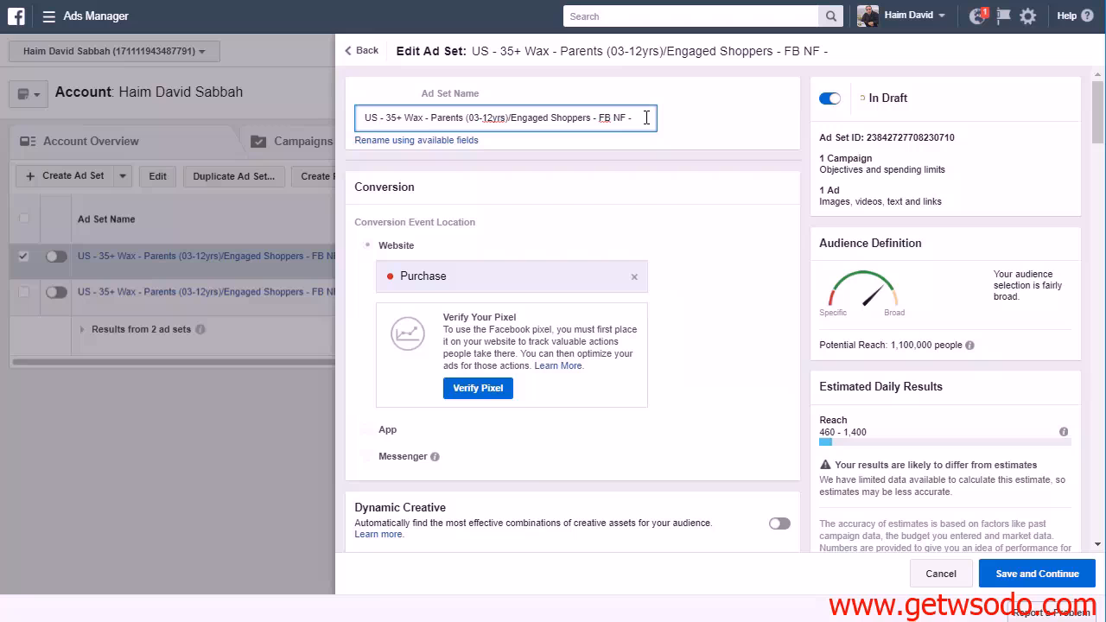
text(Income ()
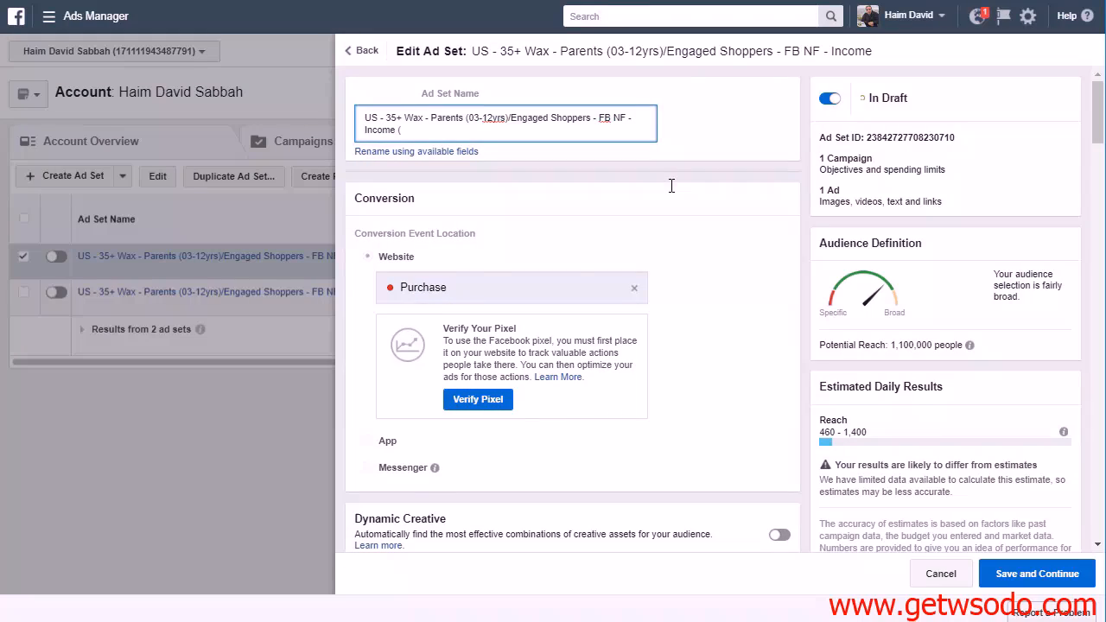
Check the selected income ranges in the detailed targeting and complete the ad set name with "(75k/500k+)"
scroll(671, 186, down, 3)
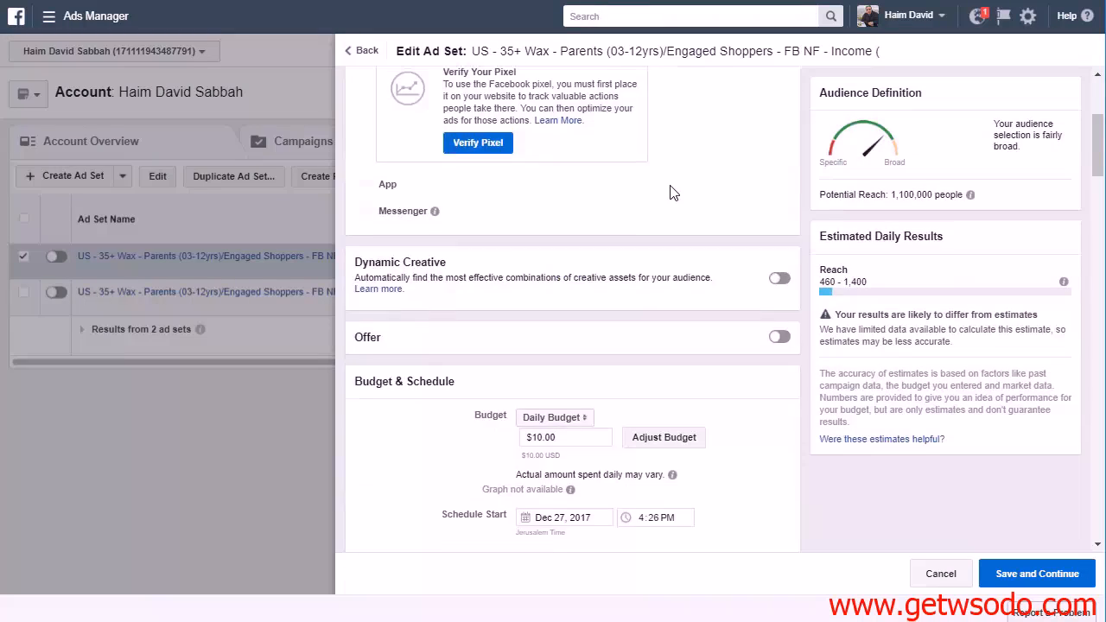
scroll(671, 187, up, 3)
scroll(640, 183, down, 3)
scroll(641, 189, down, 15)
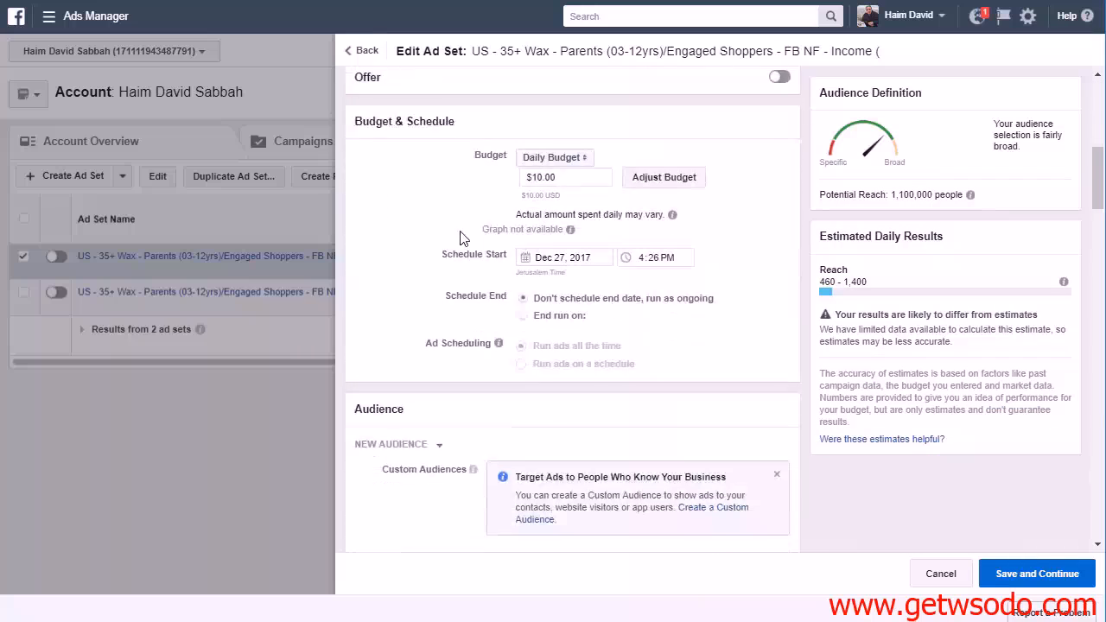
scroll(415, 252, down, 1)
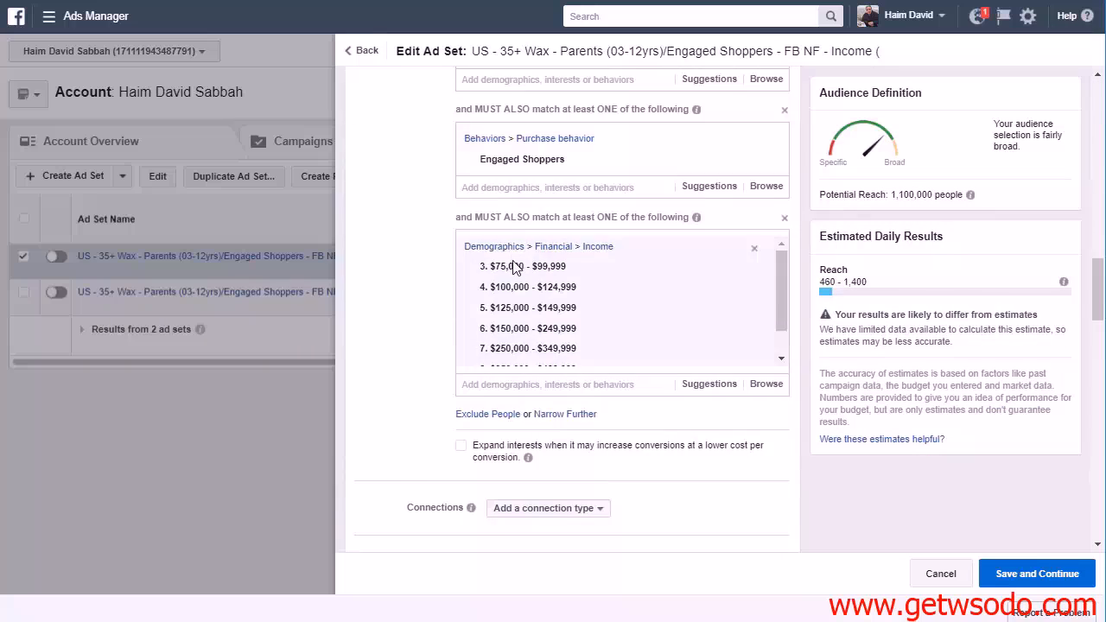
scroll(674, 308, down, 1)
scroll(486, 340, up, 1)
scroll(487, 341, up, 20)
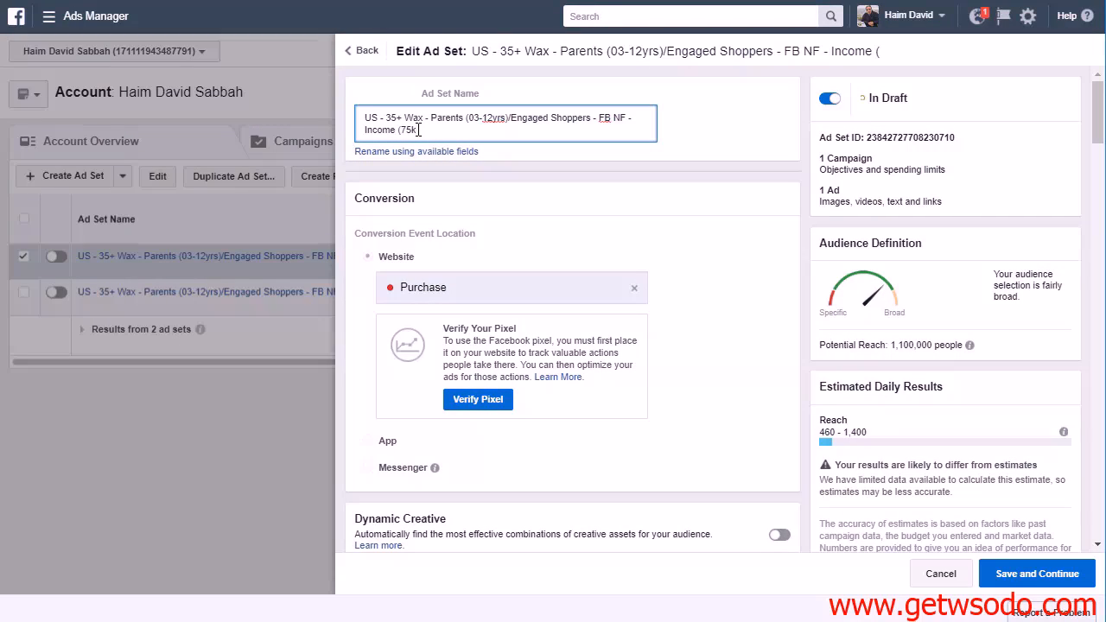
text(-500)
Save the edited ad set, then place and confirm the order for the duplicate
click(1012, 575)
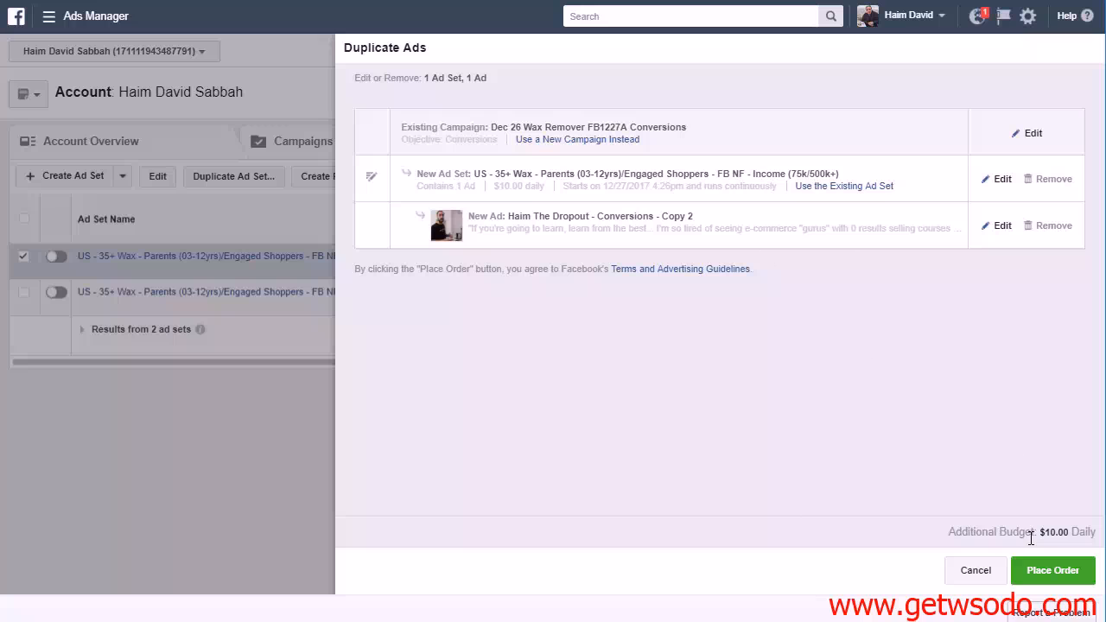
click(1035, 572)
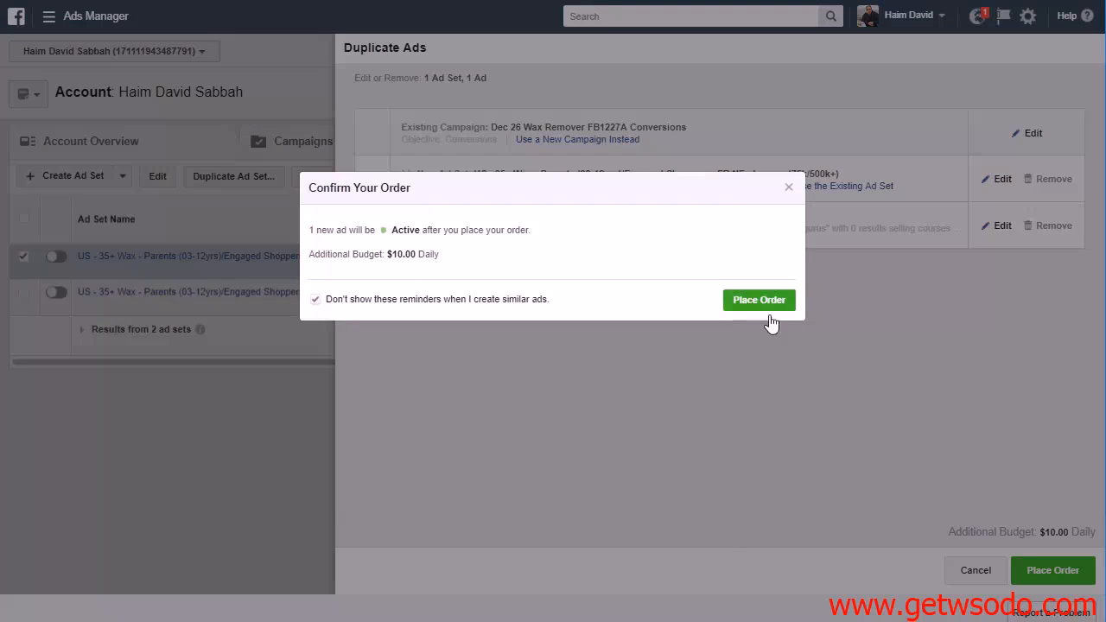
click(759, 303)
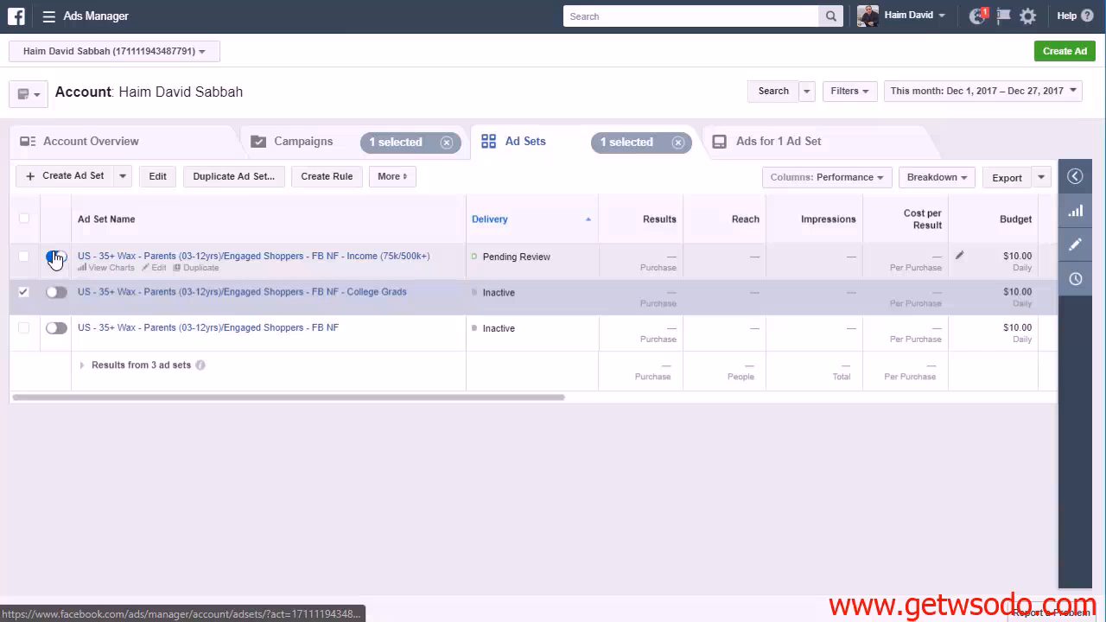
Switch off the Income (75k/500k+) ad set and duplicate it, opening the new copy for editing
click(24, 292)
click(55, 258)
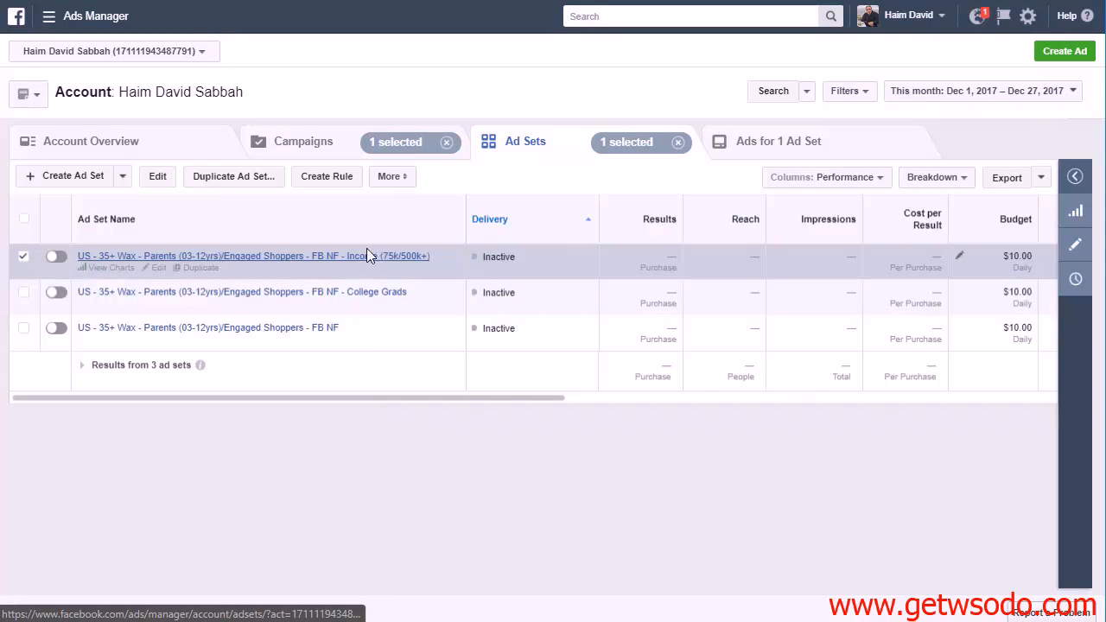
click(251, 177)
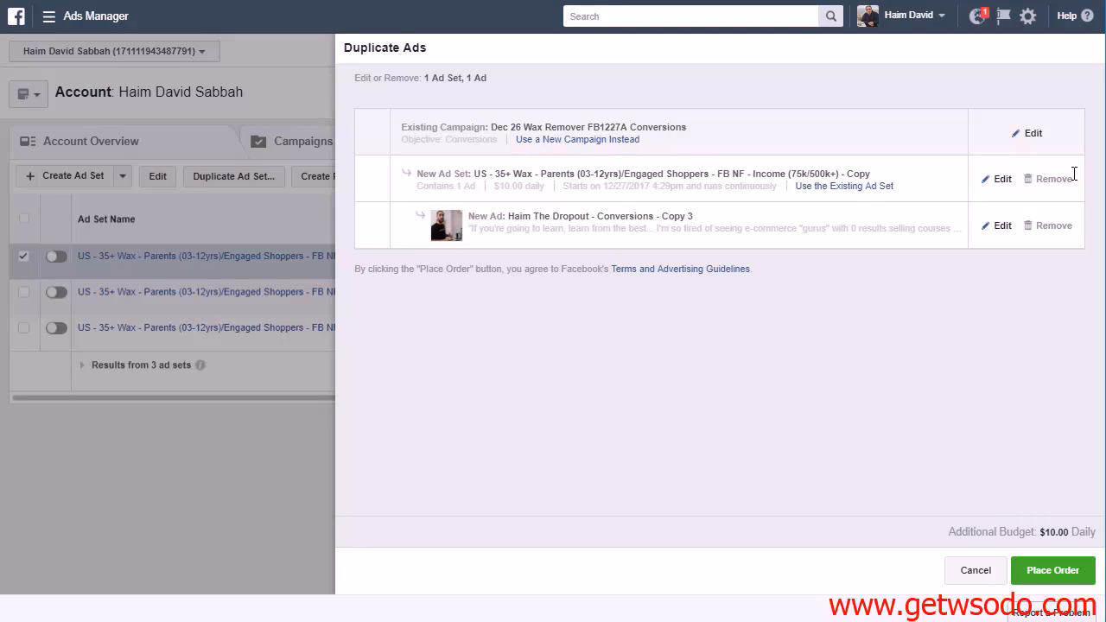
click(999, 181)
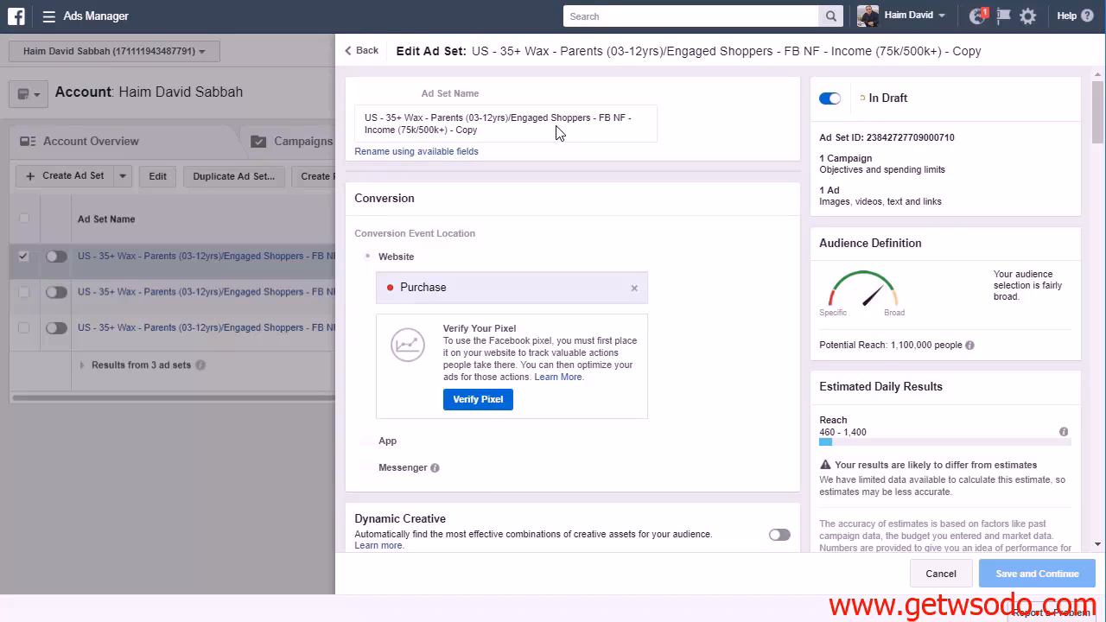
Review the copied ad set's targeting and remove "Income (75k/500k+) - Copy" from its name
scroll(618, 442, down, 3)
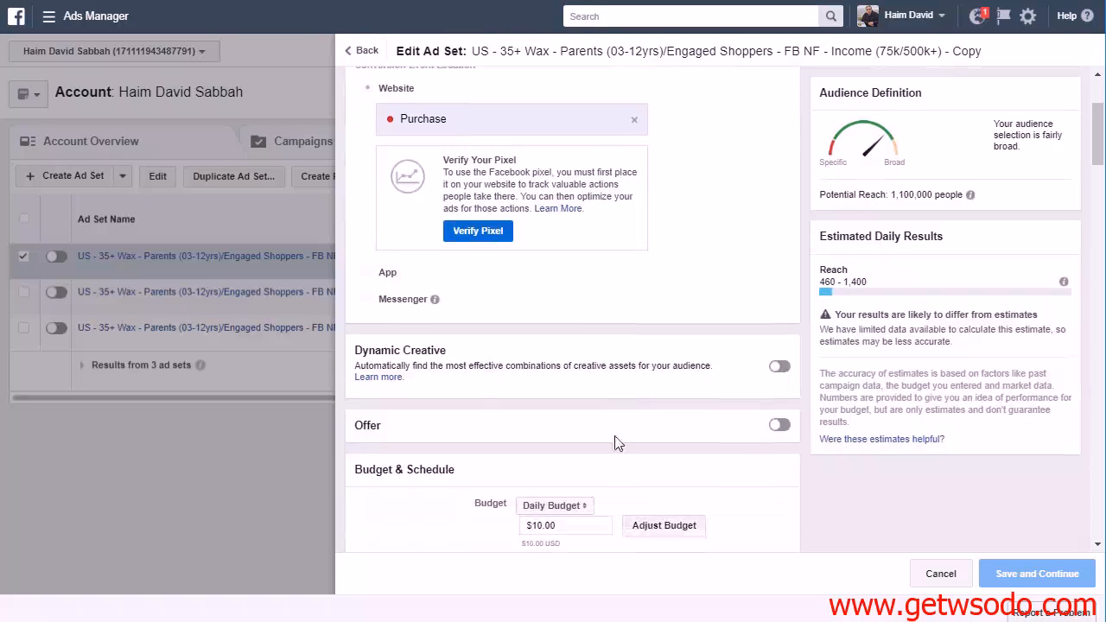
scroll(612, 450, down, 6)
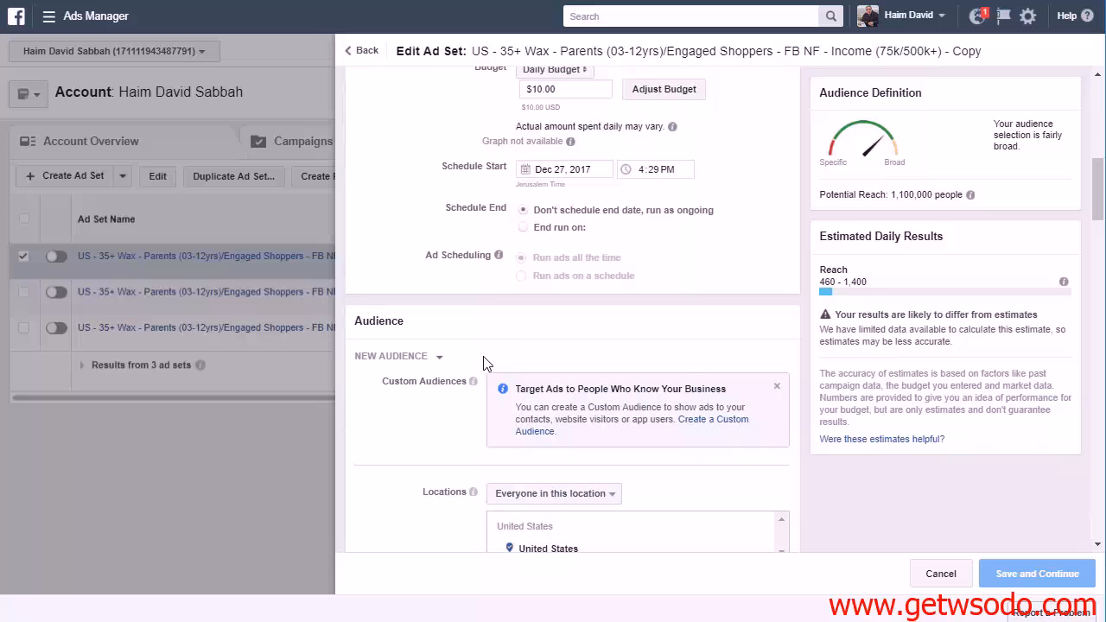
scroll(473, 319, down, 5)
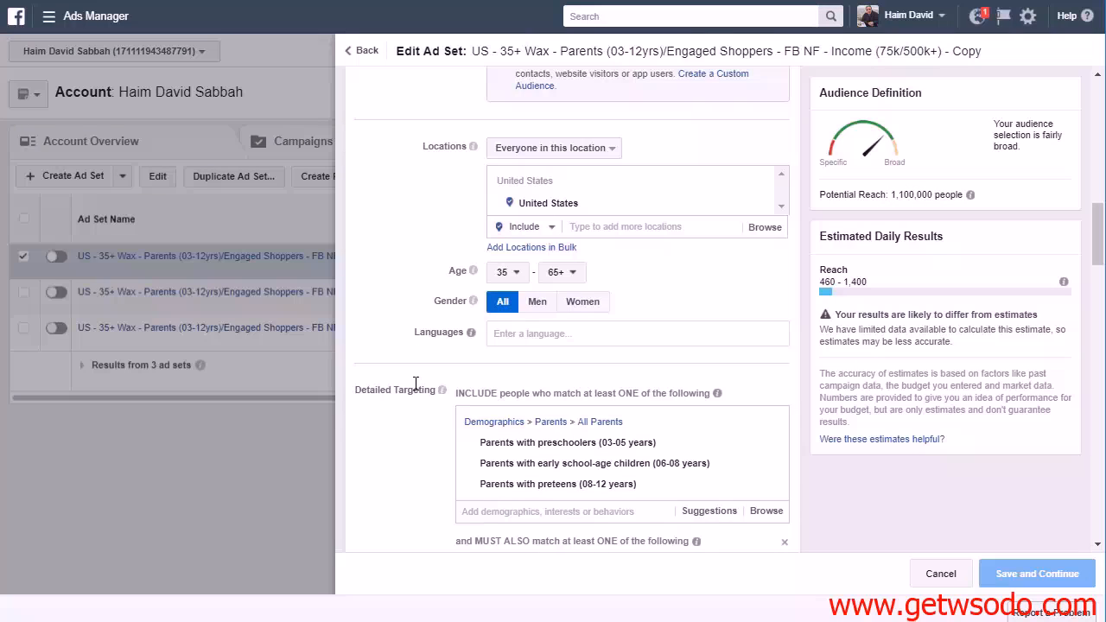
scroll(415, 386, down, 1)
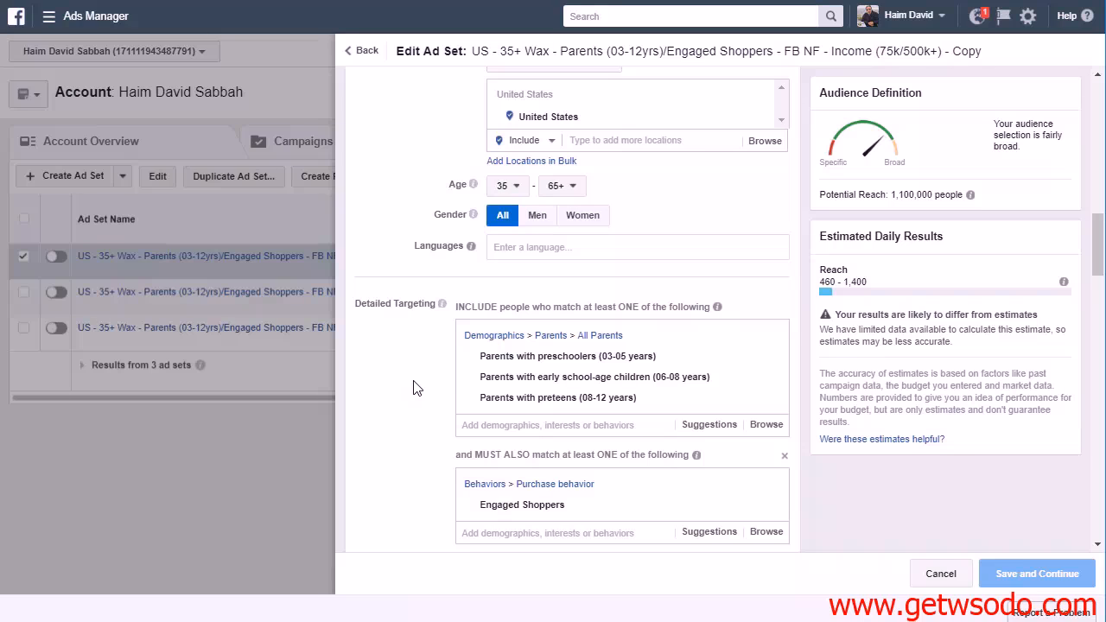
scroll(413, 388, up, 15)
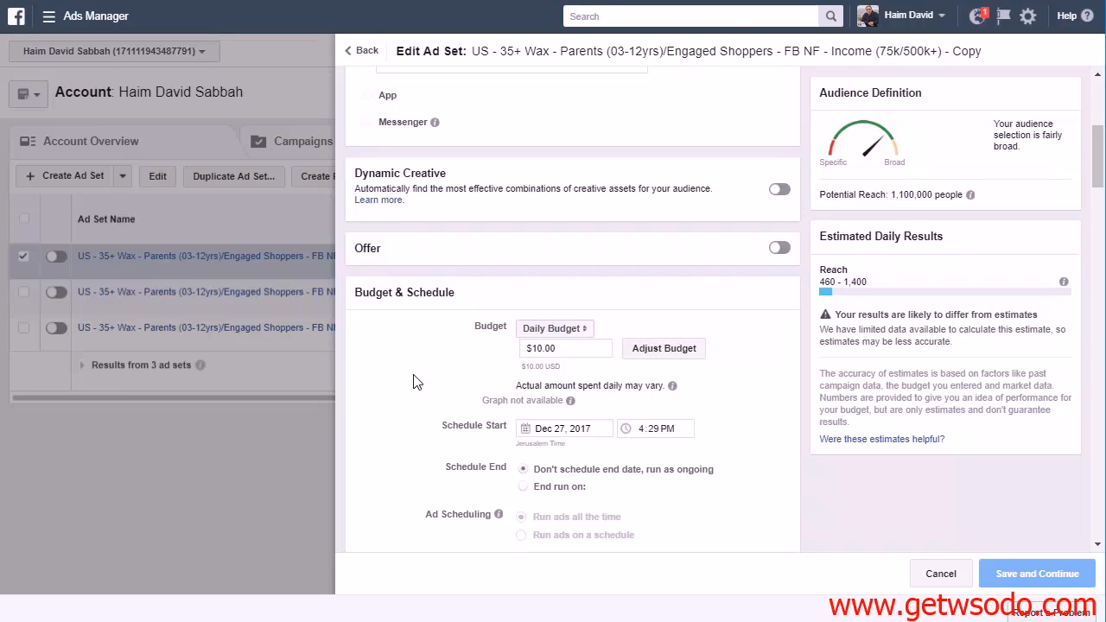
scroll(414, 380, up, 2)
scroll(709, 333, up, 2)
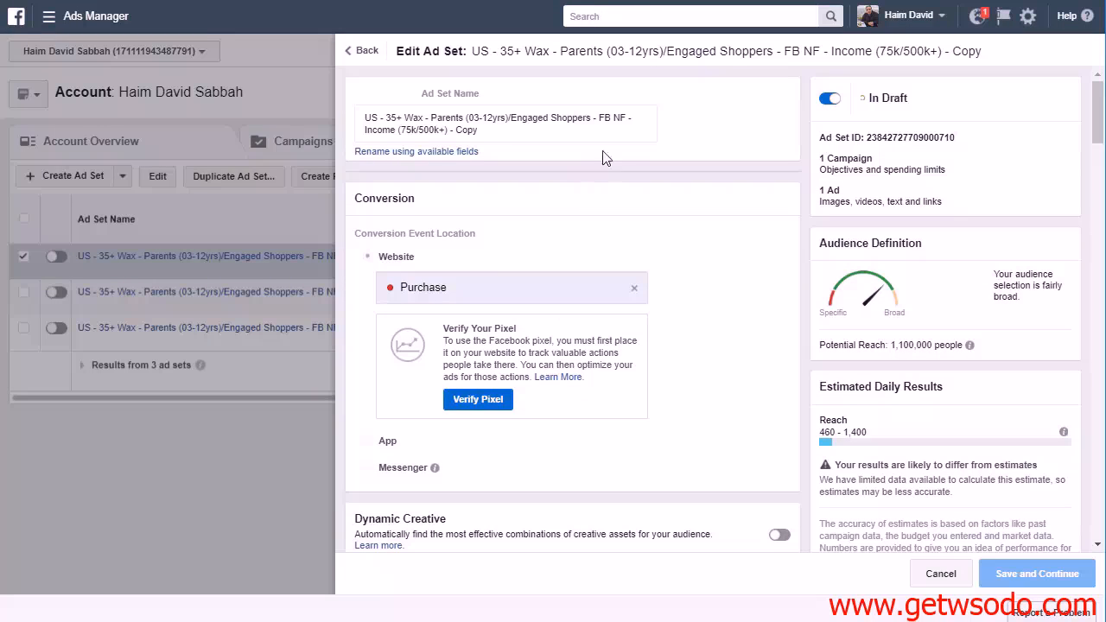
drag(365, 129, 511, 128)
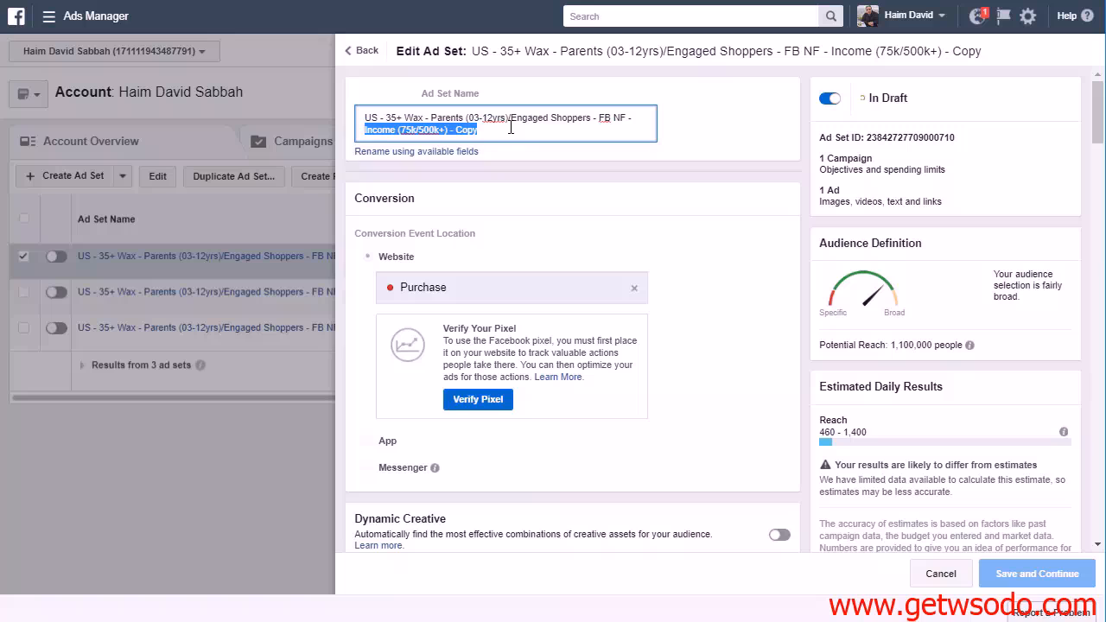
key(BackSpace)
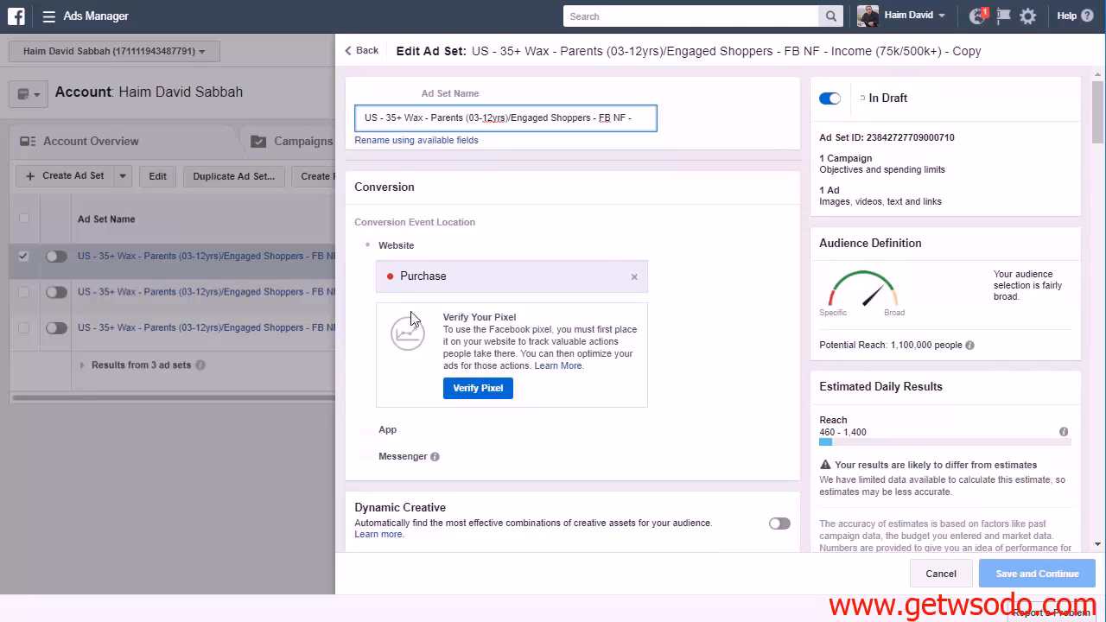
Remove the Financial income condition from the copy's detailed targeting and check the potential reach
scroll(412, 325, down, 7)
scroll(411, 325, down, 10)
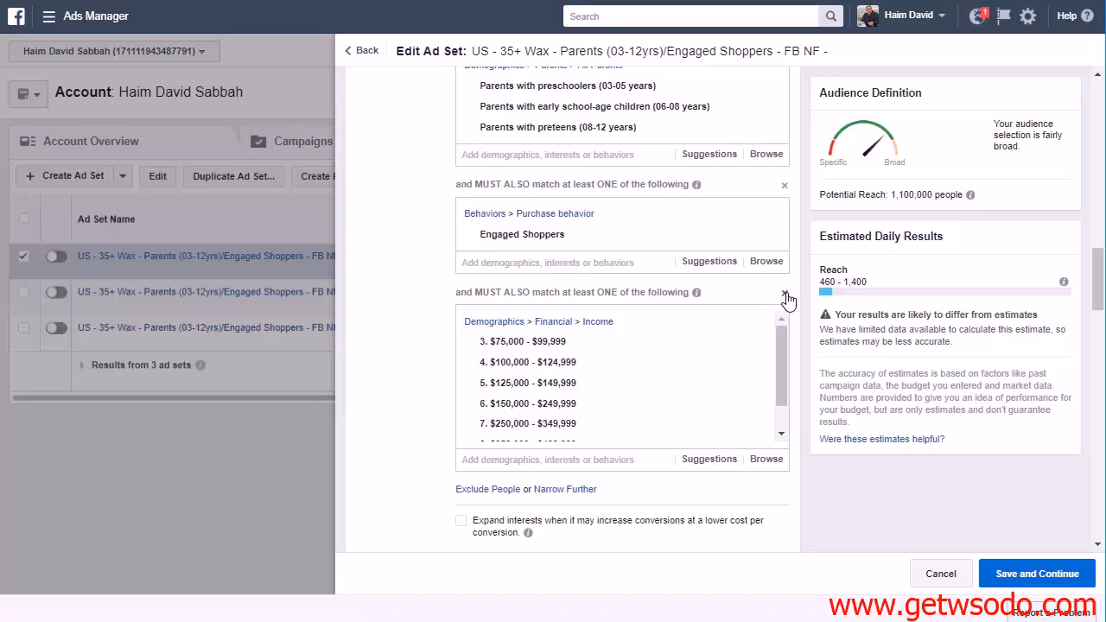
click(785, 295)
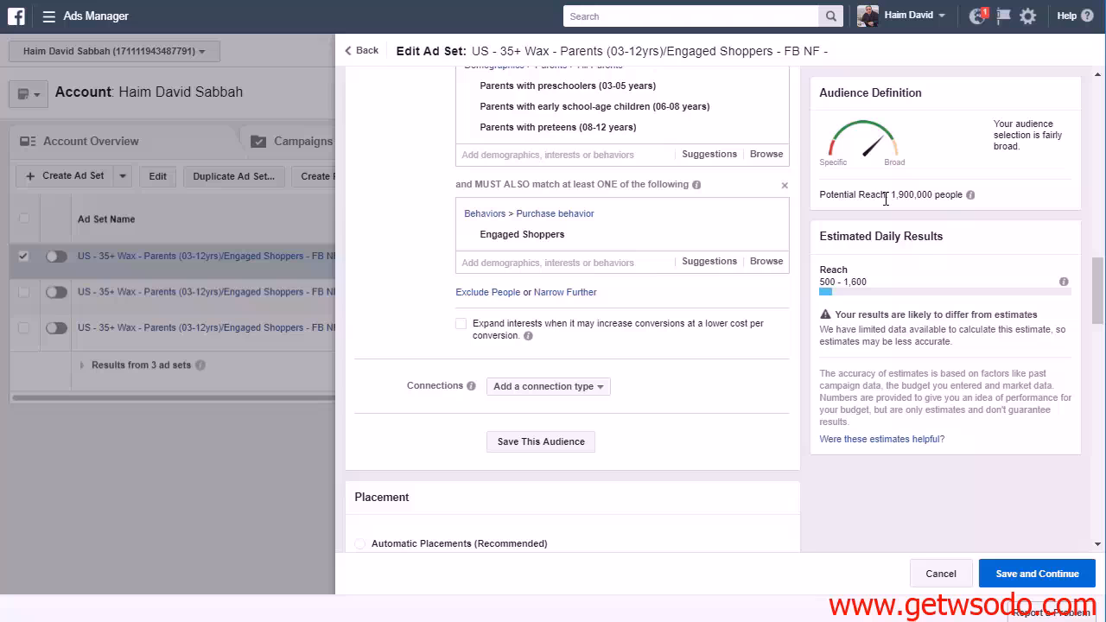
drag(891, 197, 937, 197)
click(939, 197)
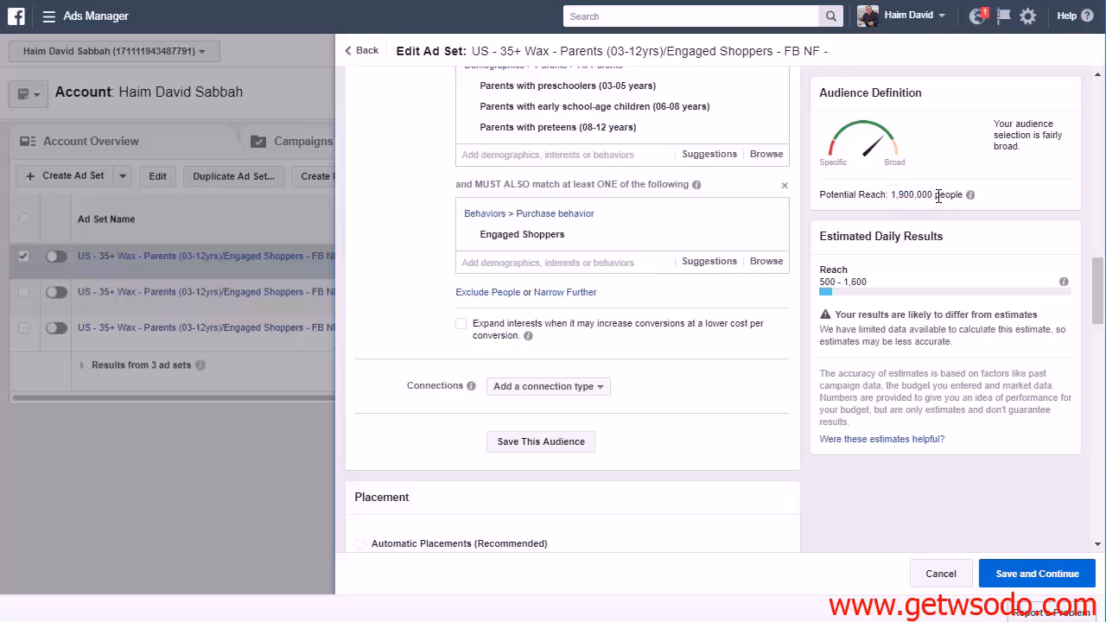
Add another narrowing condition below Engaged Shoppers and browse its Behaviors categories down to Purchase behavior
click(588, 293)
click(630, 317)
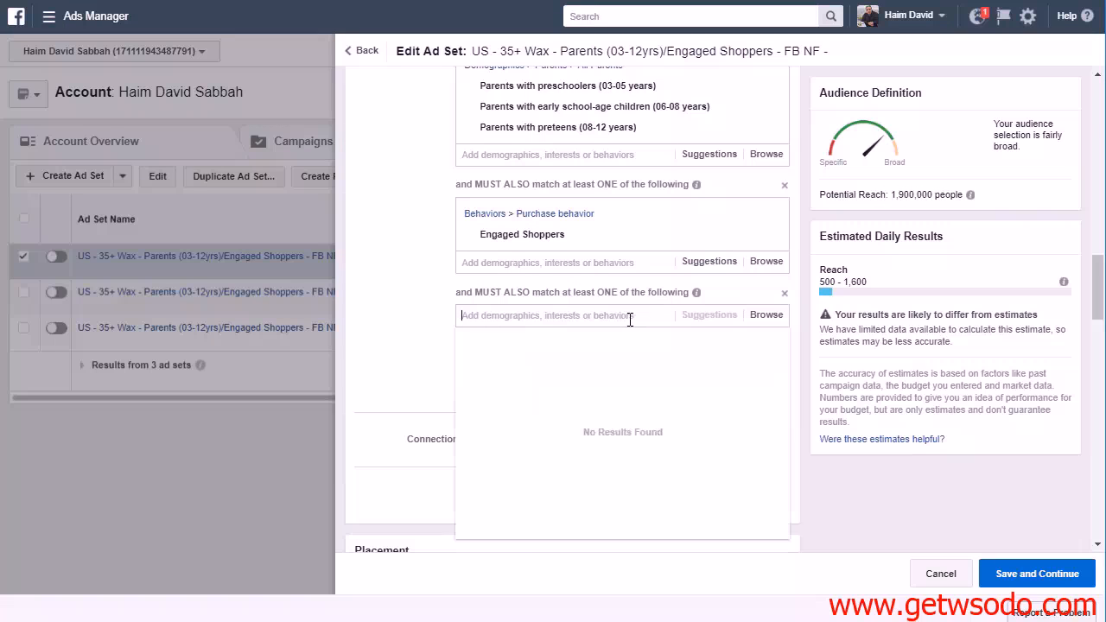
click(760, 317)
click(465, 382)
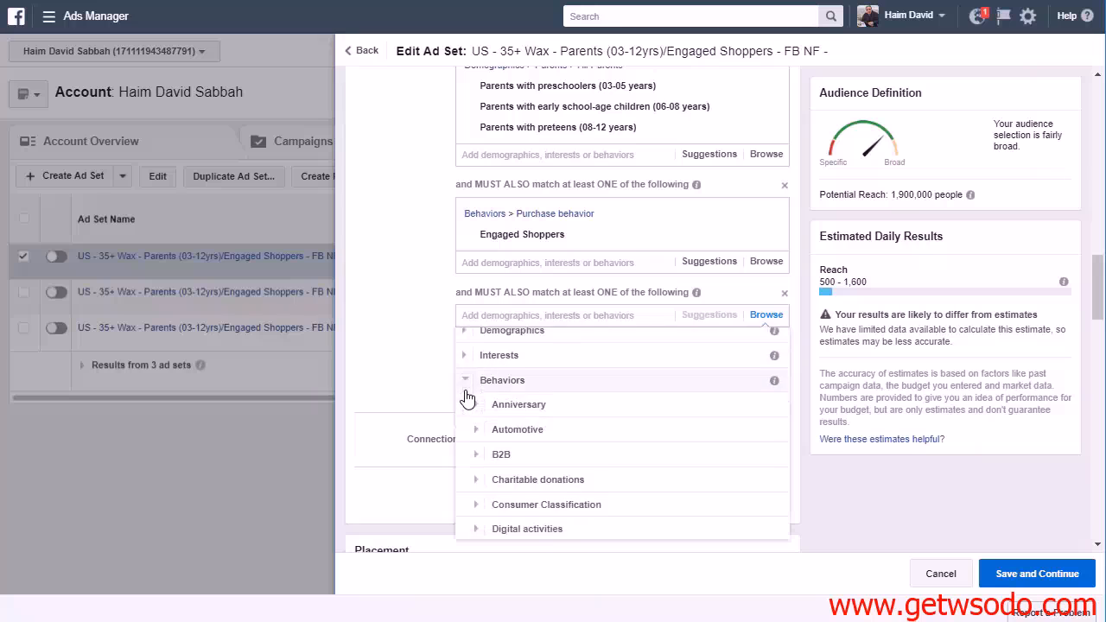
scroll(467, 398, down, 5)
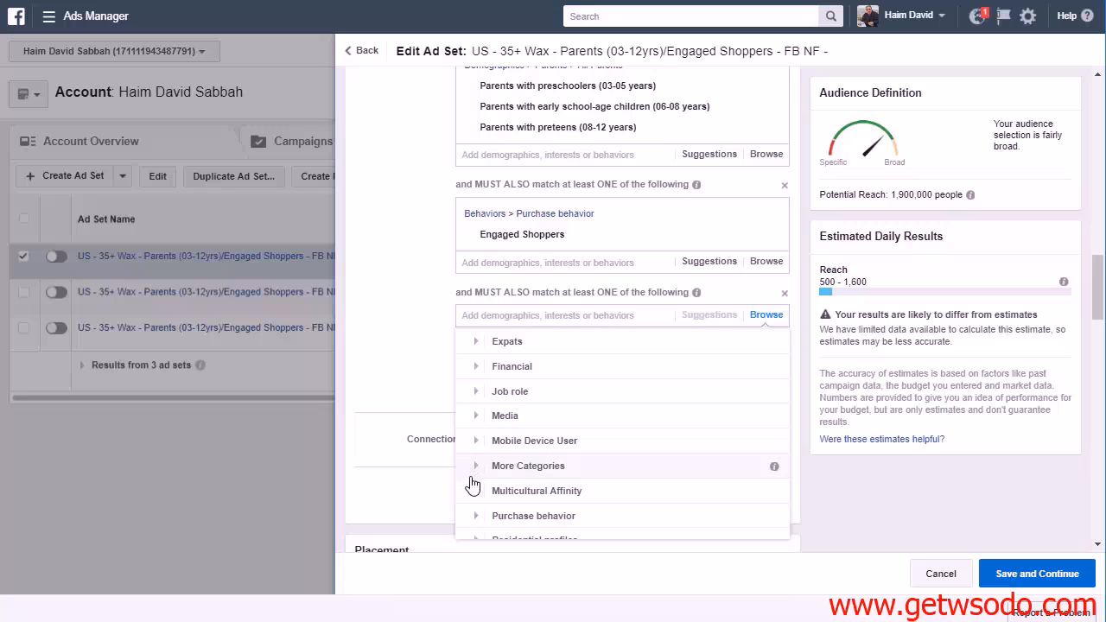
click(471, 515)
Look through the Purchase behavior subcategories for further targeting options and close the category list
scroll(471, 514, down, 2)
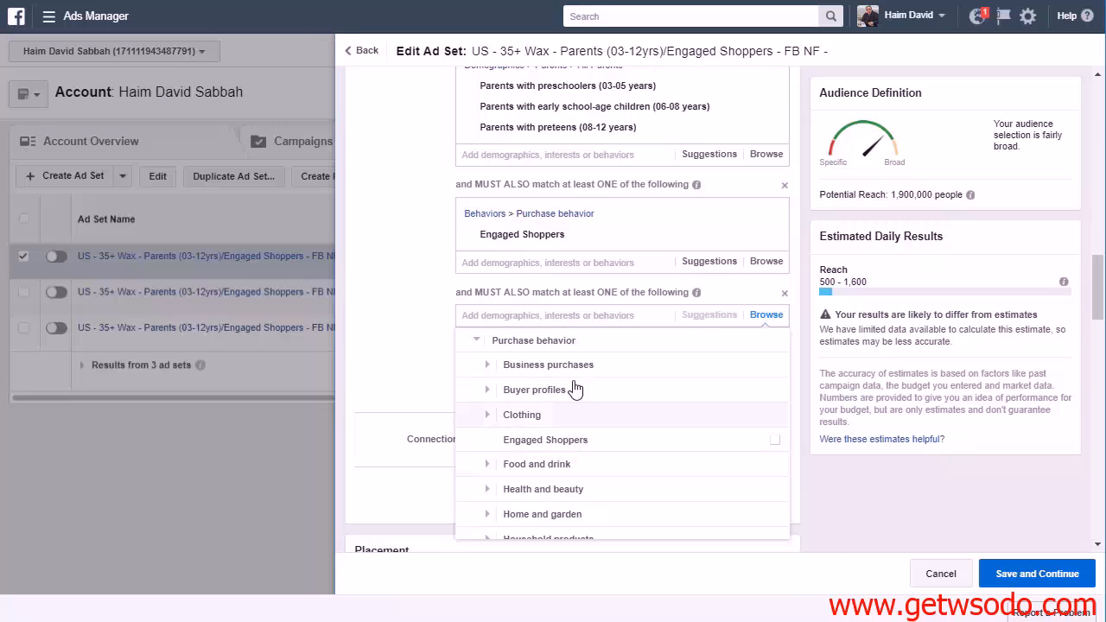
scroll(588, 441, down, 2)
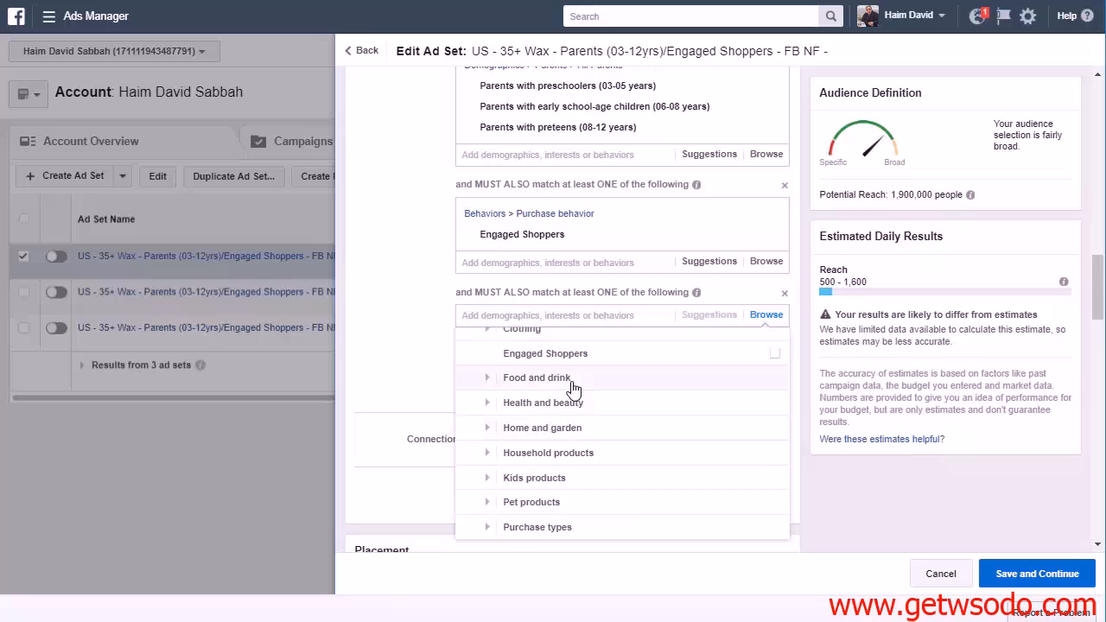
scroll(597, 435, down, 5)
scroll(605, 440, up, 2)
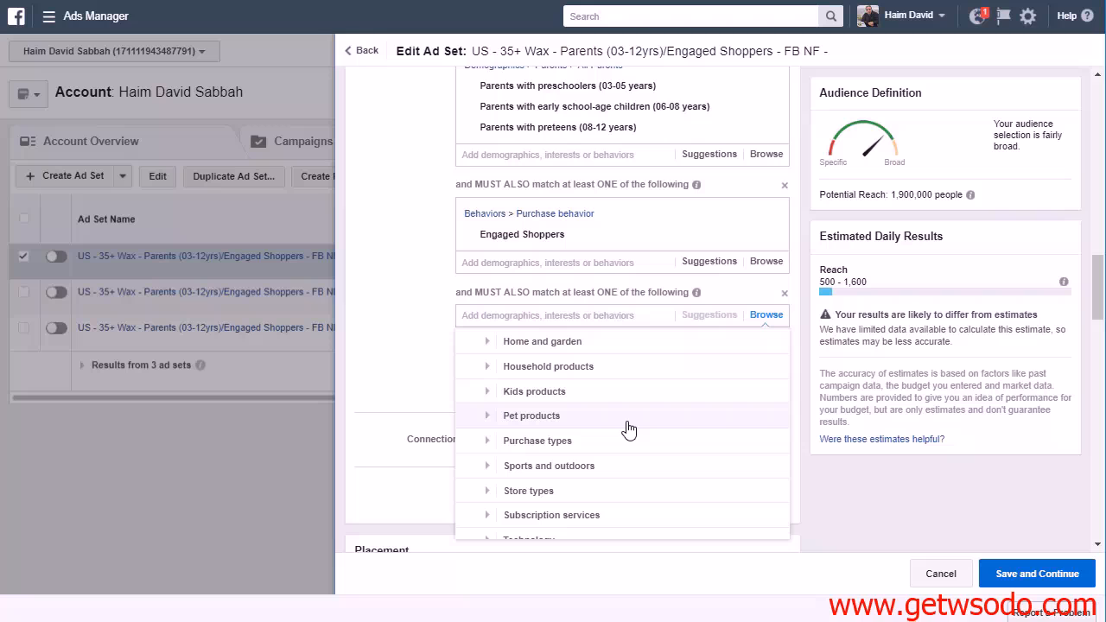
scroll(629, 431, down, 2)
scroll(629, 431, up, 4)
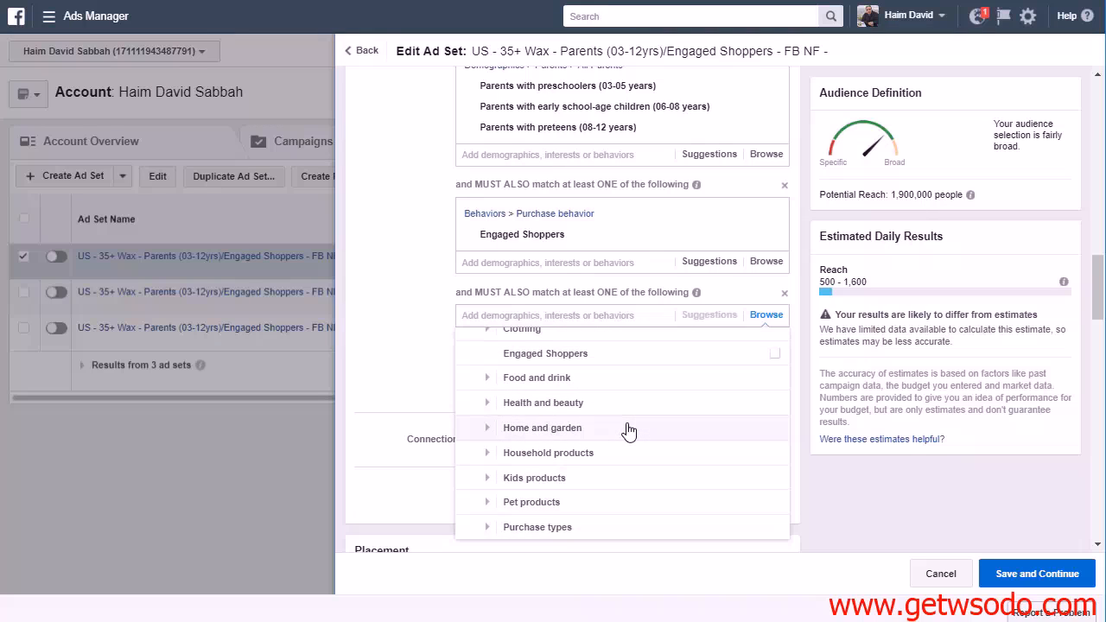
scroll(629, 430, up, 5)
click(760, 317)
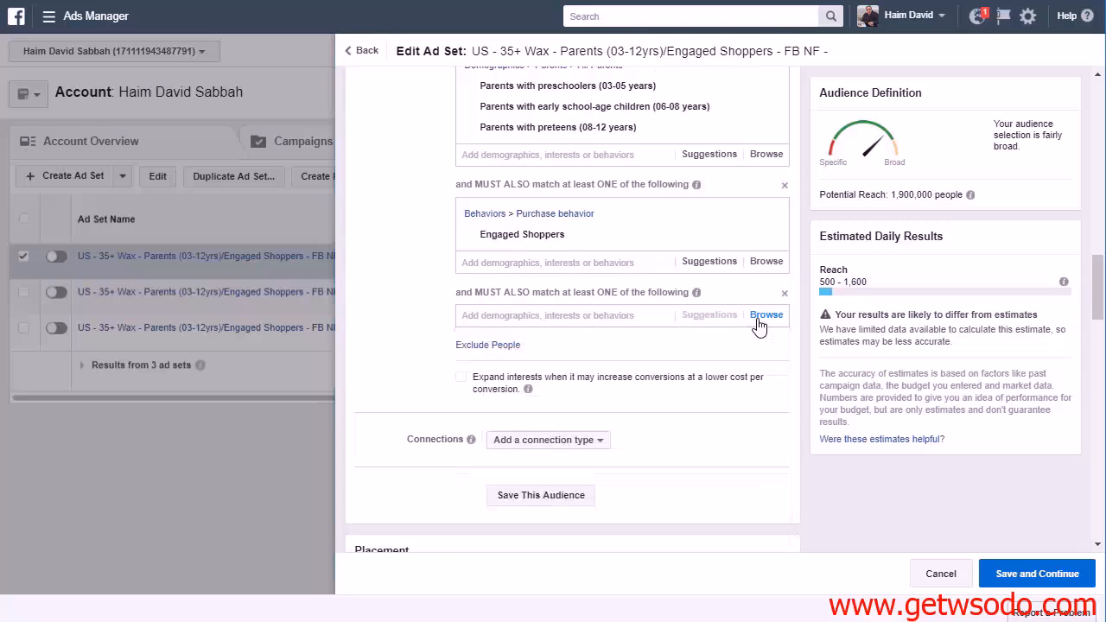
Browse the empty narrowing condition's Behaviors categories, expanding Purchase behavior and going down to Purchase types
click(780, 318)
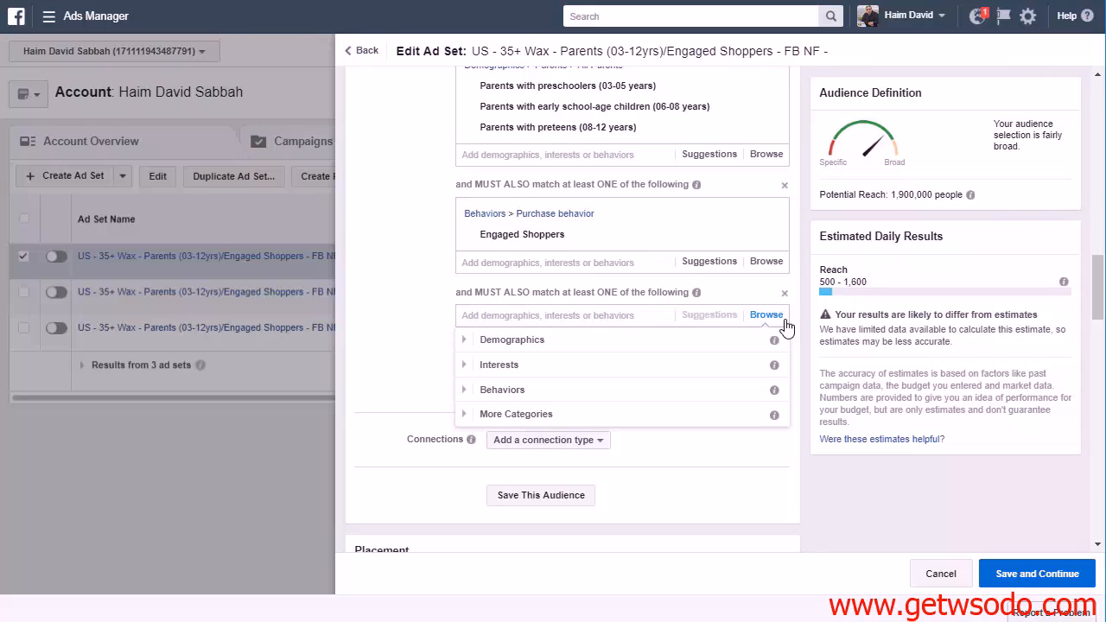
click(470, 390)
scroll(605, 389, down, 2)
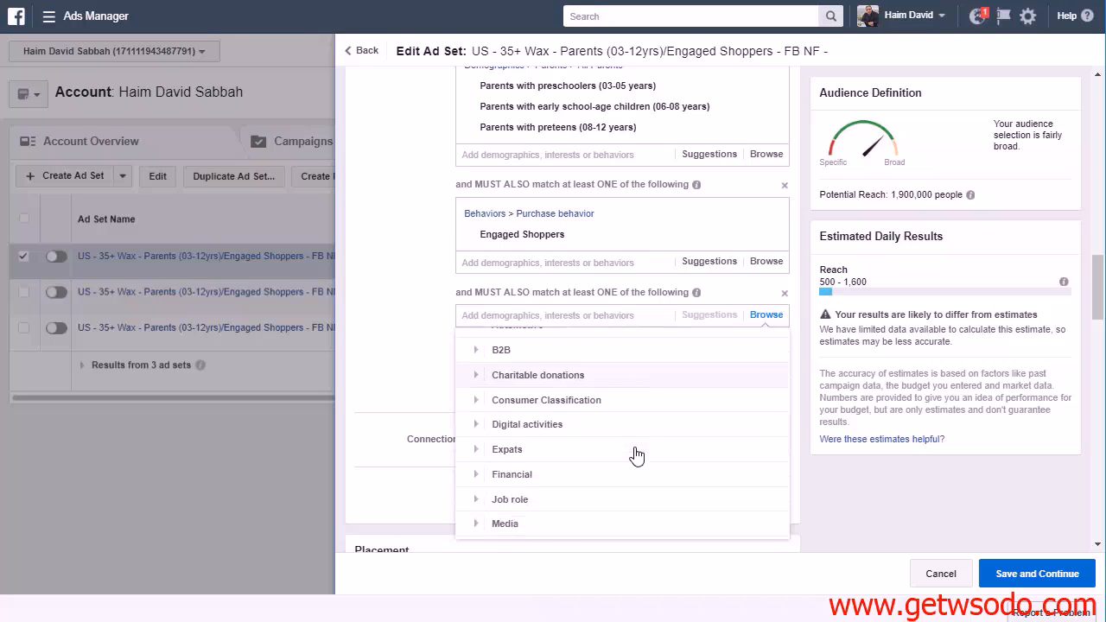
scroll(605, 445, down, 3)
click(476, 451)
scroll(588, 436, down, 2)
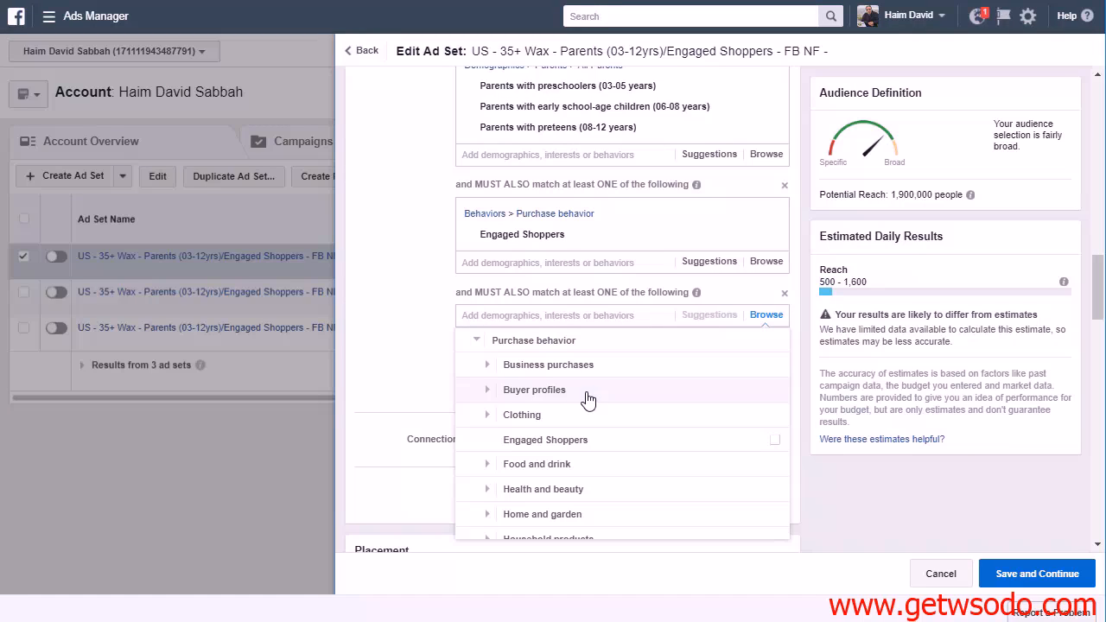
scroll(625, 409, down, 2)
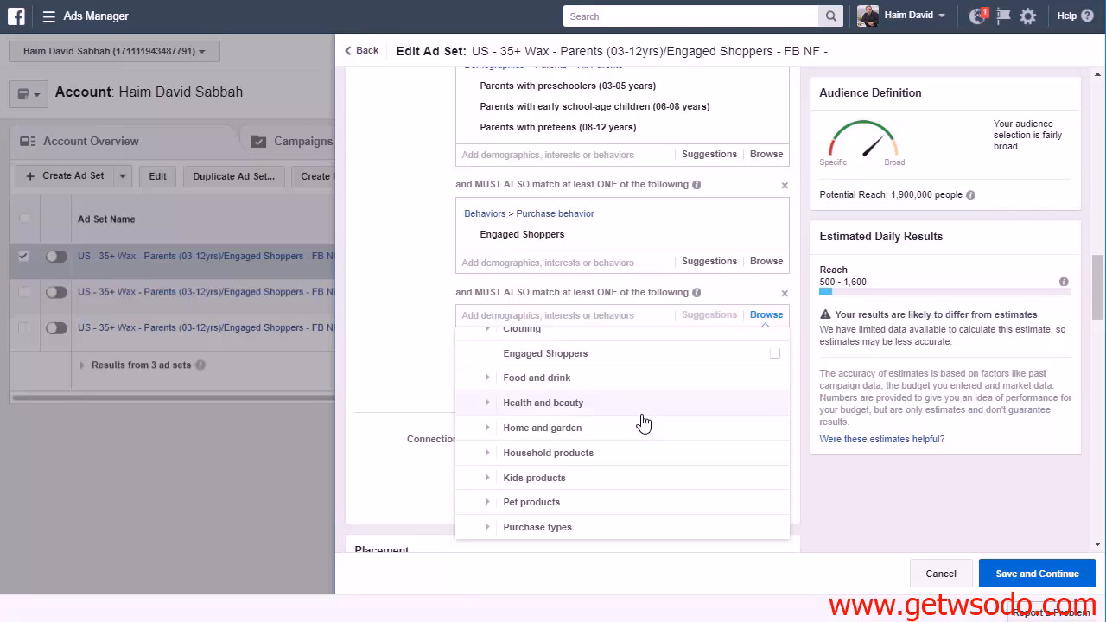
scroll(643, 421, down, 1)
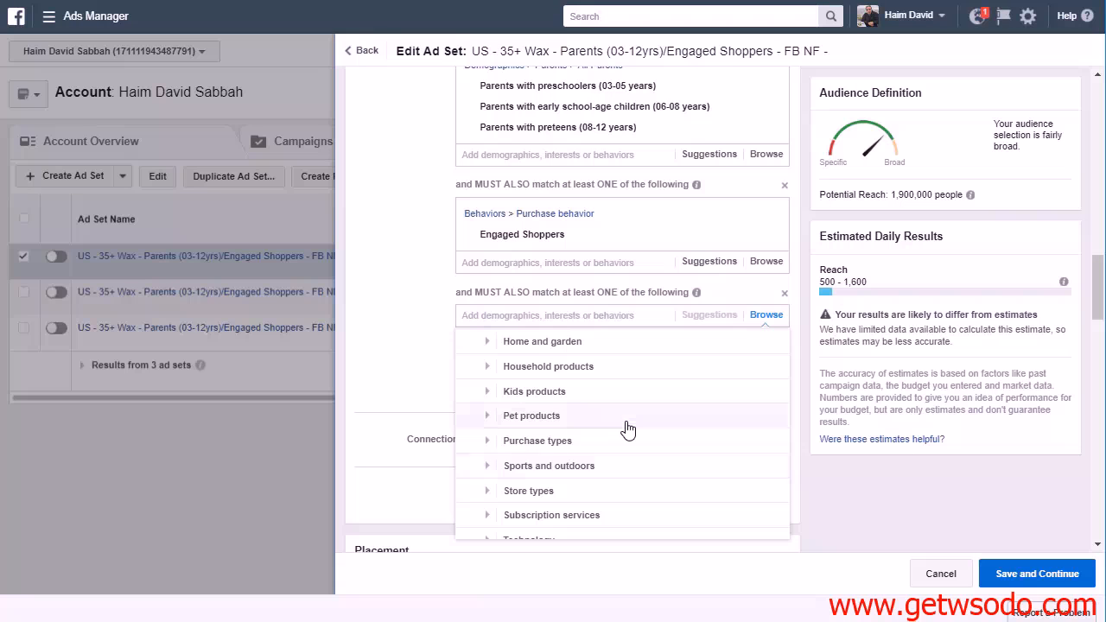
Expand Purchase types, look through its options, and add Childrens apparel to the narrowing condition below Engaged Shoppers
click(490, 443)
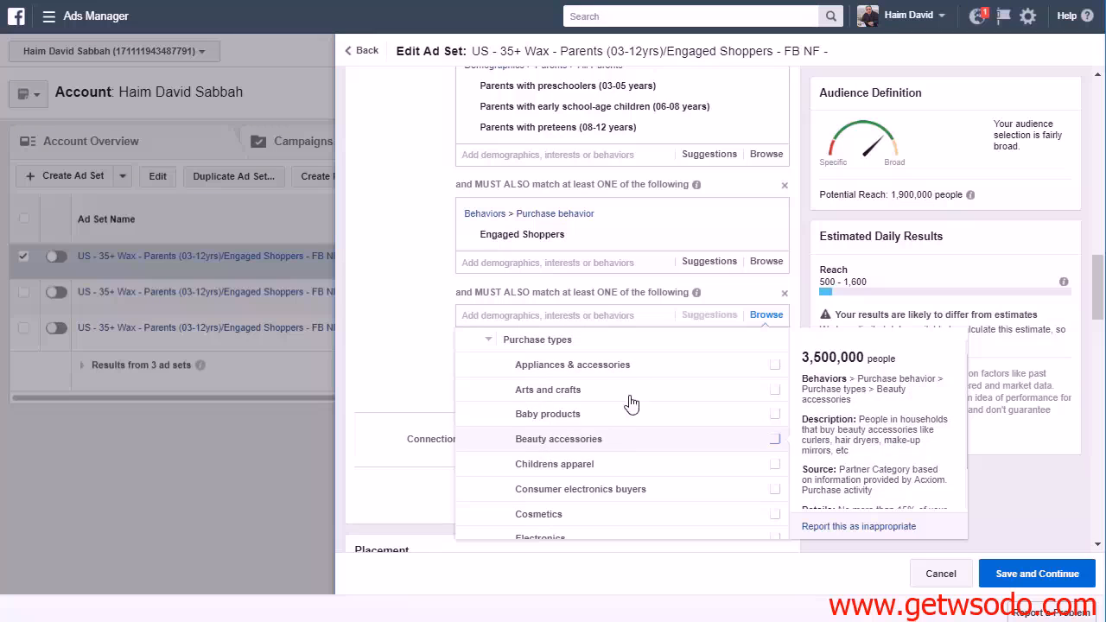
scroll(623, 455, down, 1)
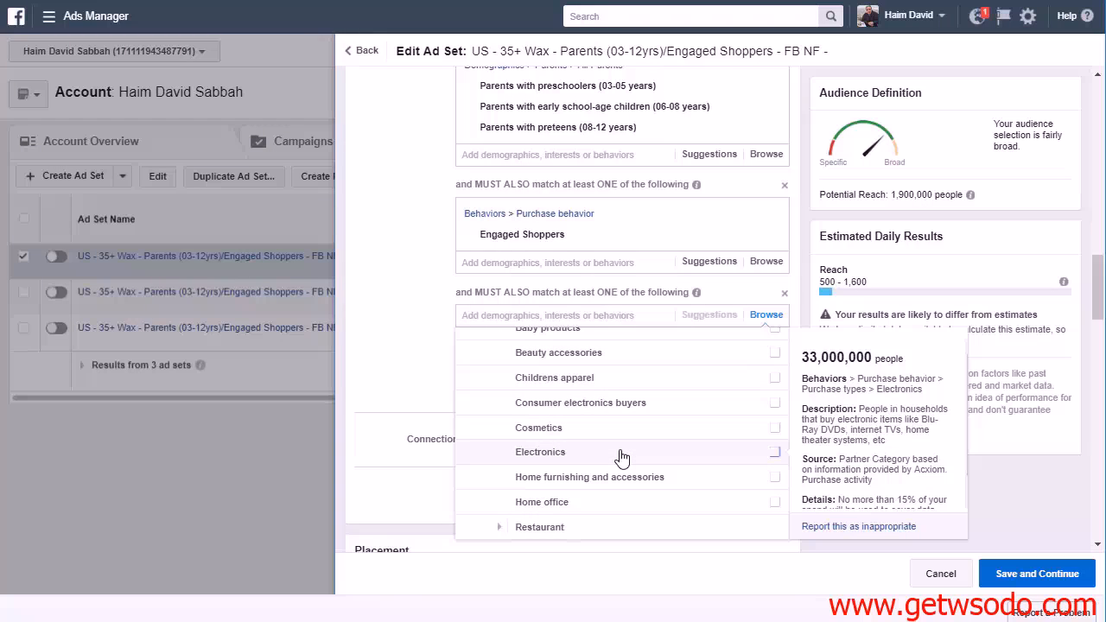
scroll(623, 457, down, 2)
scroll(620, 454, up, 3)
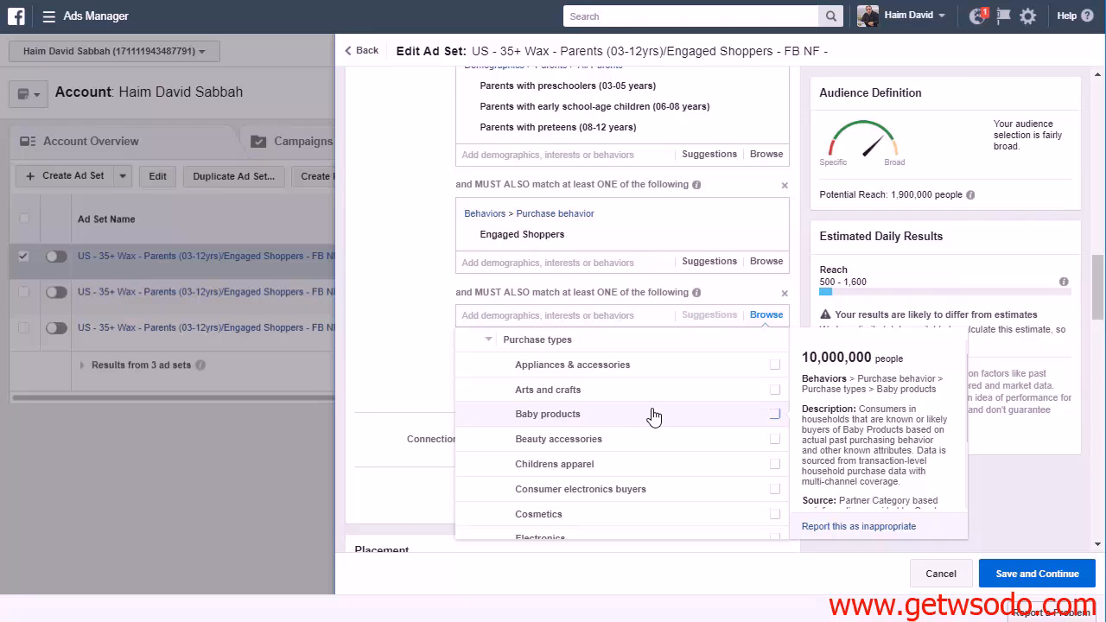
scroll(654, 417, down, 1)
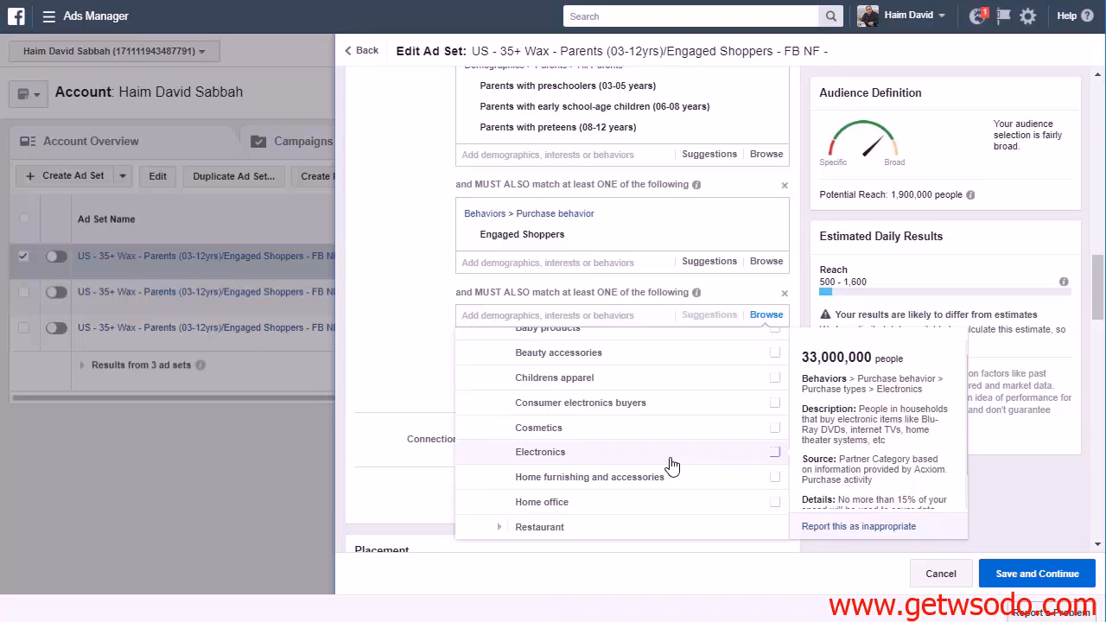
click(603, 390)
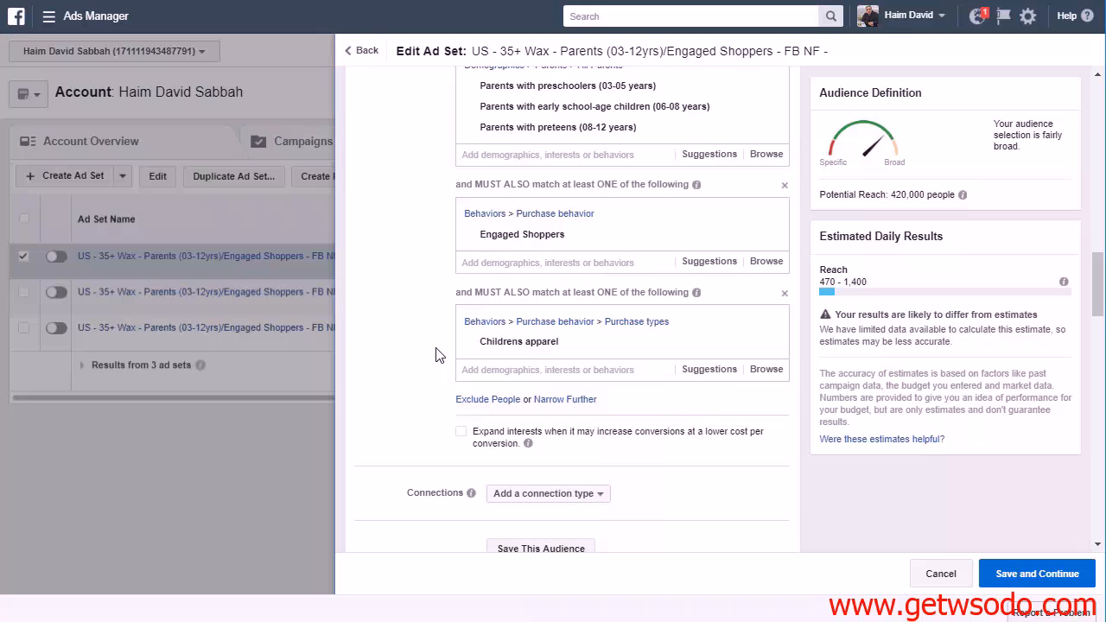
Append "Children's Apparel" to the end of the ad set name
scroll(459, 392, up, 1)
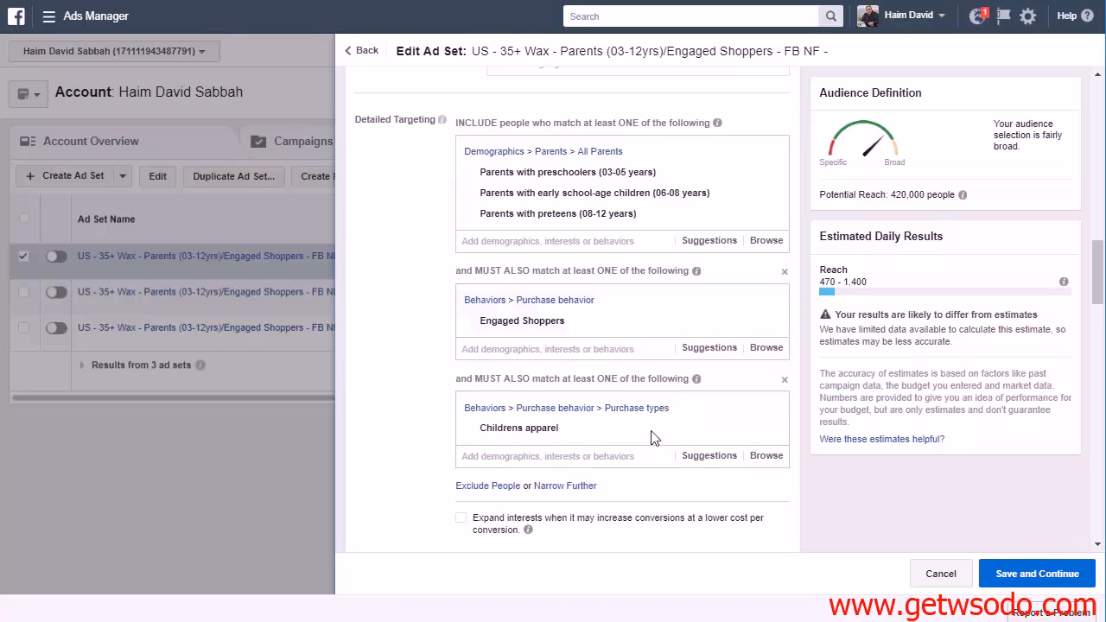
scroll(918, 397, up, 15)
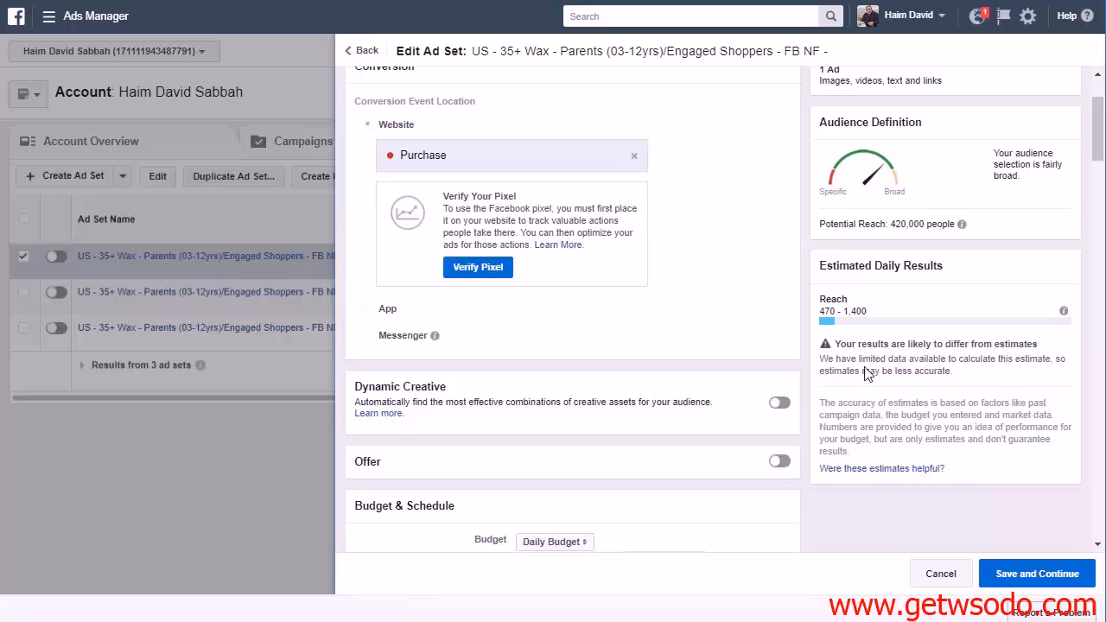
click(642, 121)
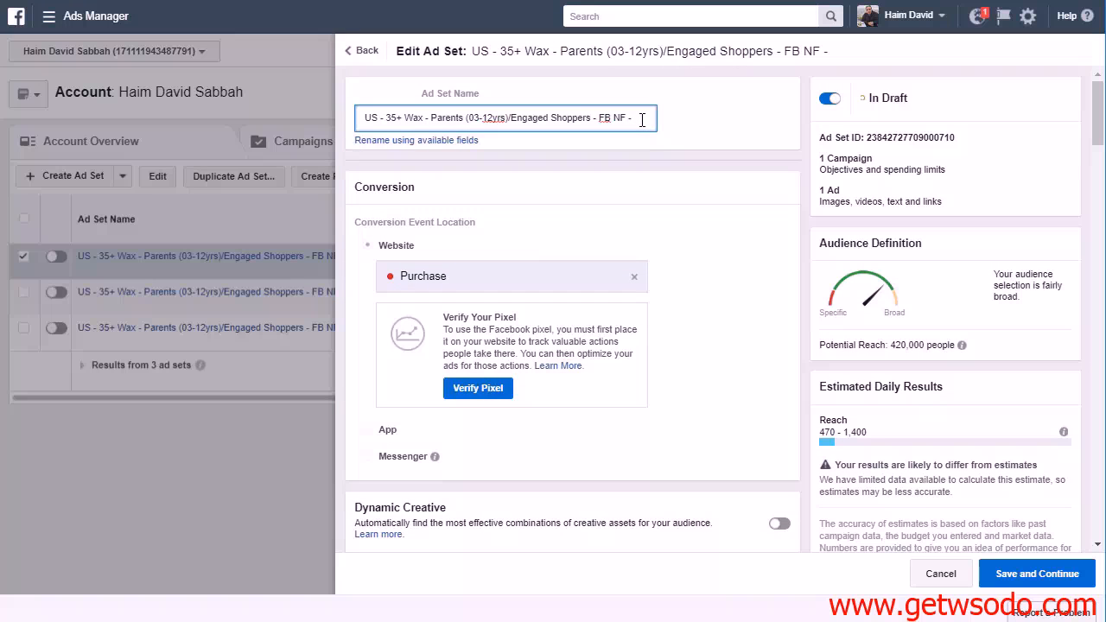
text(Childer)
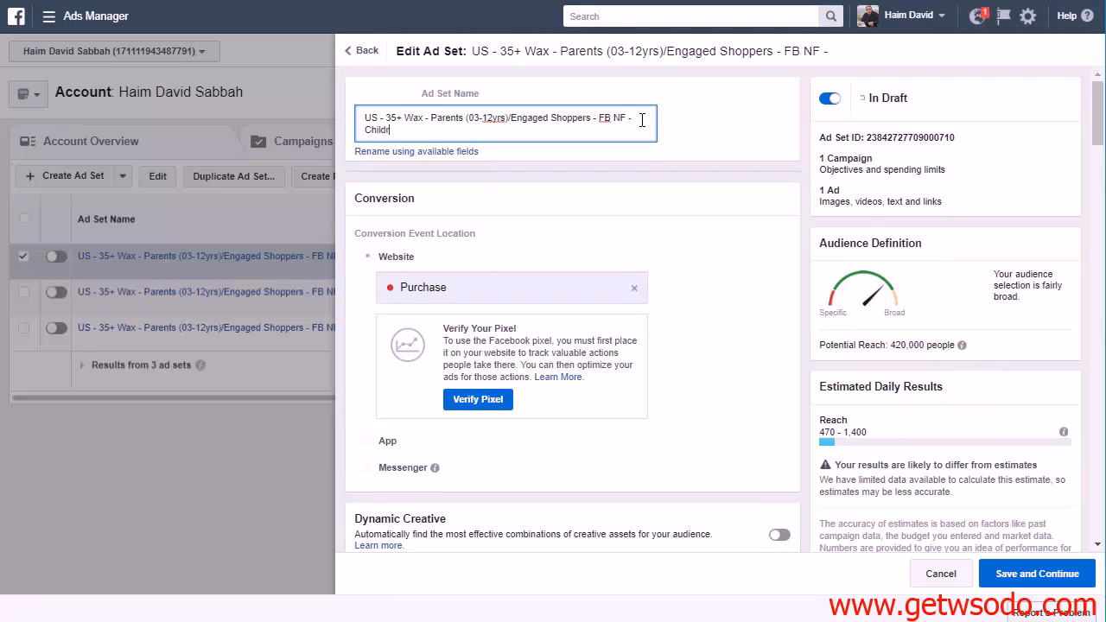
text(en's Apparel)
Save the Children's Apparel ad set and place the order for the duplicated ads
scroll(718, 250, down, 15)
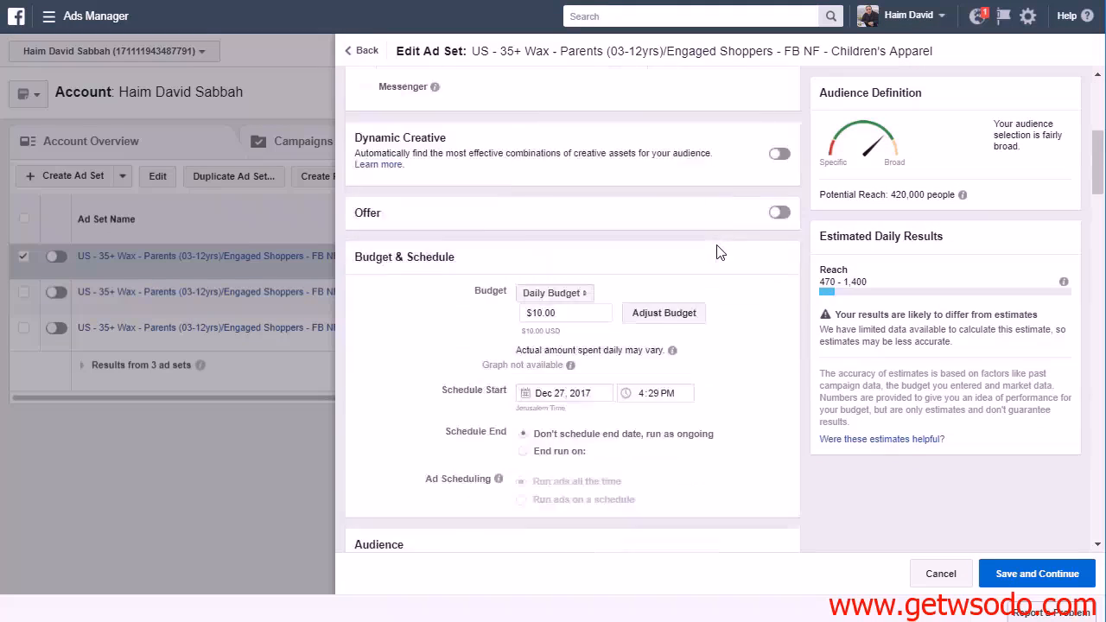
click(1021, 576)
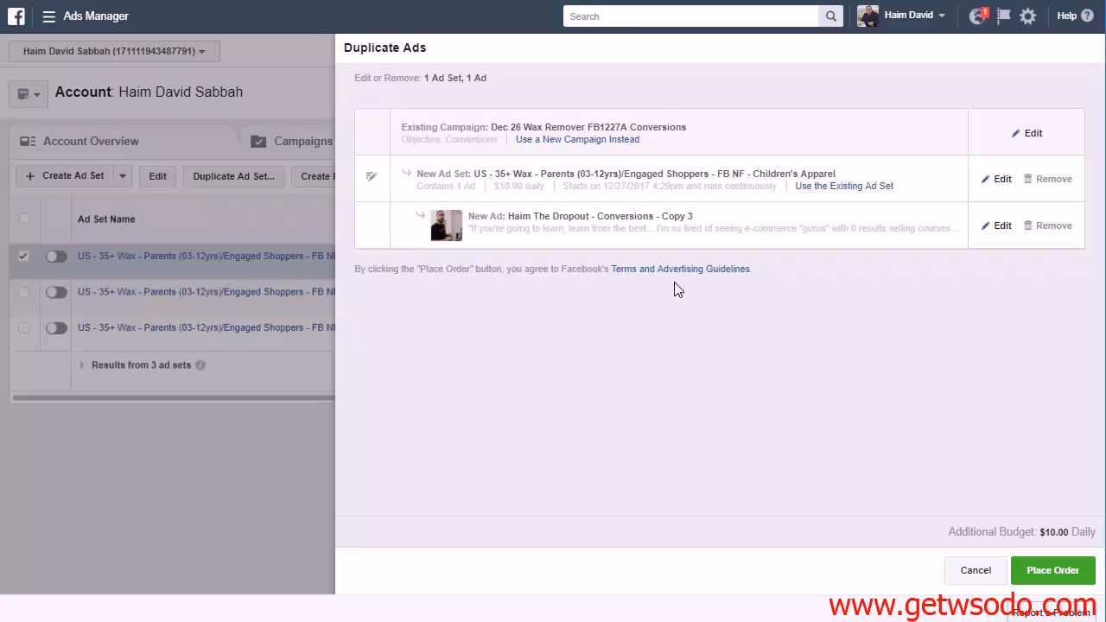
click(1037, 572)
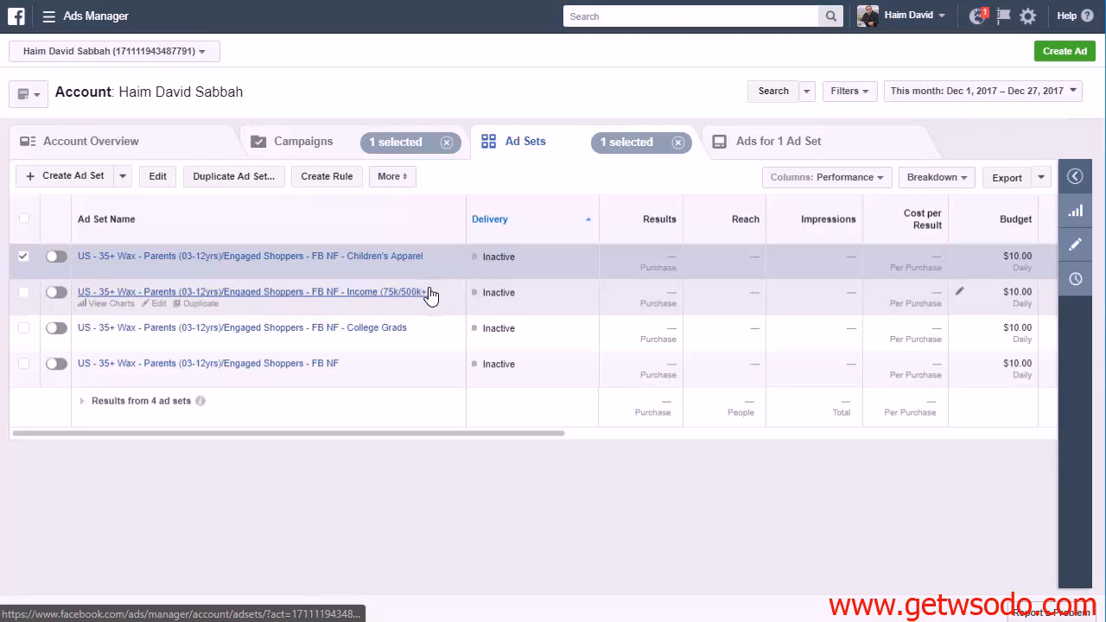
Duplicate the Children's Apparel ad set and remove "Children's Apparel - Copy" from the new copy's name
click(229, 177)
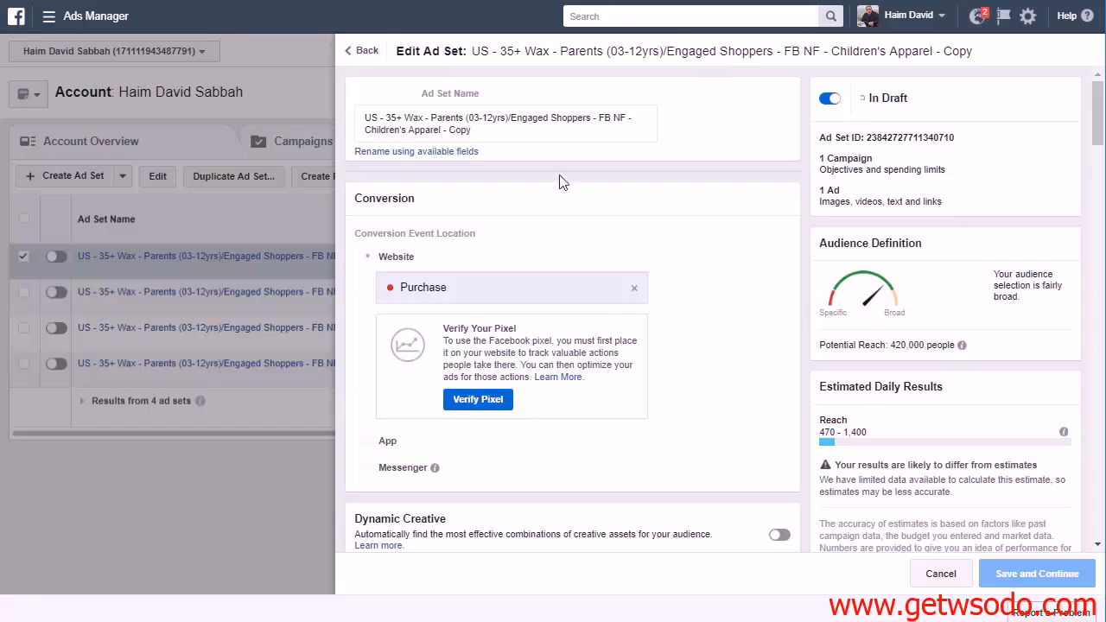
drag(372, 131, 487, 132)
key(BackSpace)
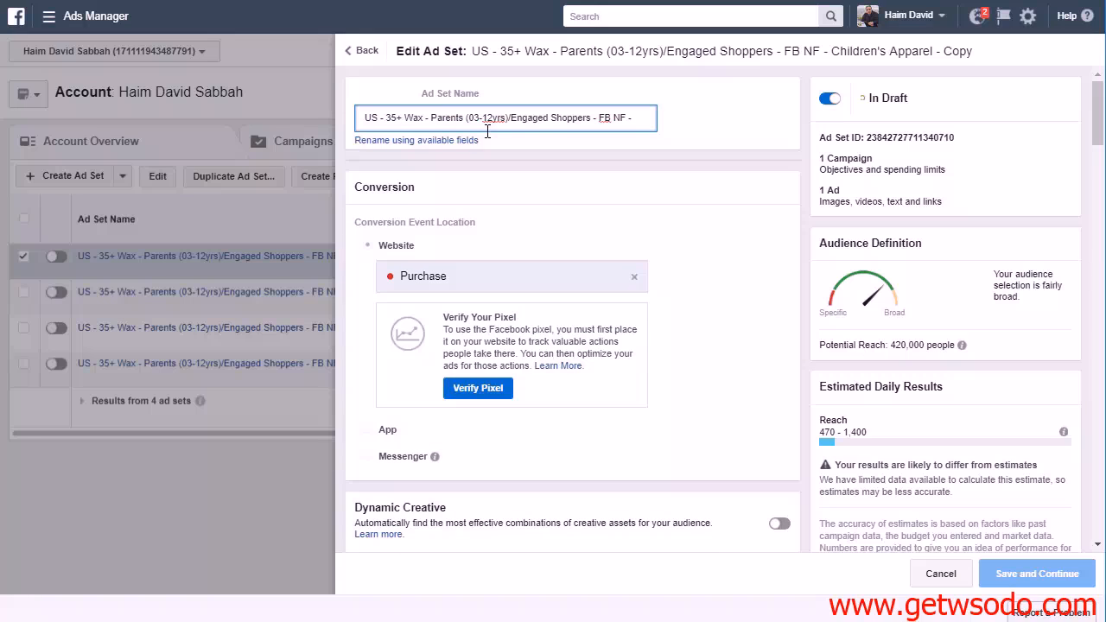
Remove the Childrens apparel purchase type from the copy's last narrowing condition in detailed targeting
scroll(700, 227, down, 6)
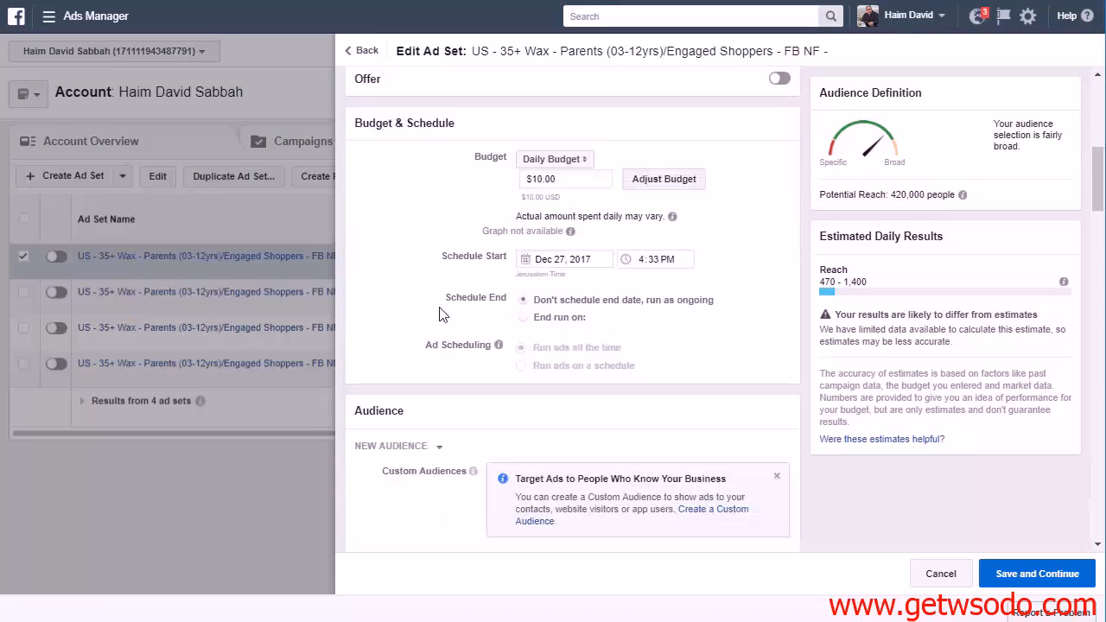
scroll(441, 314, down, 10)
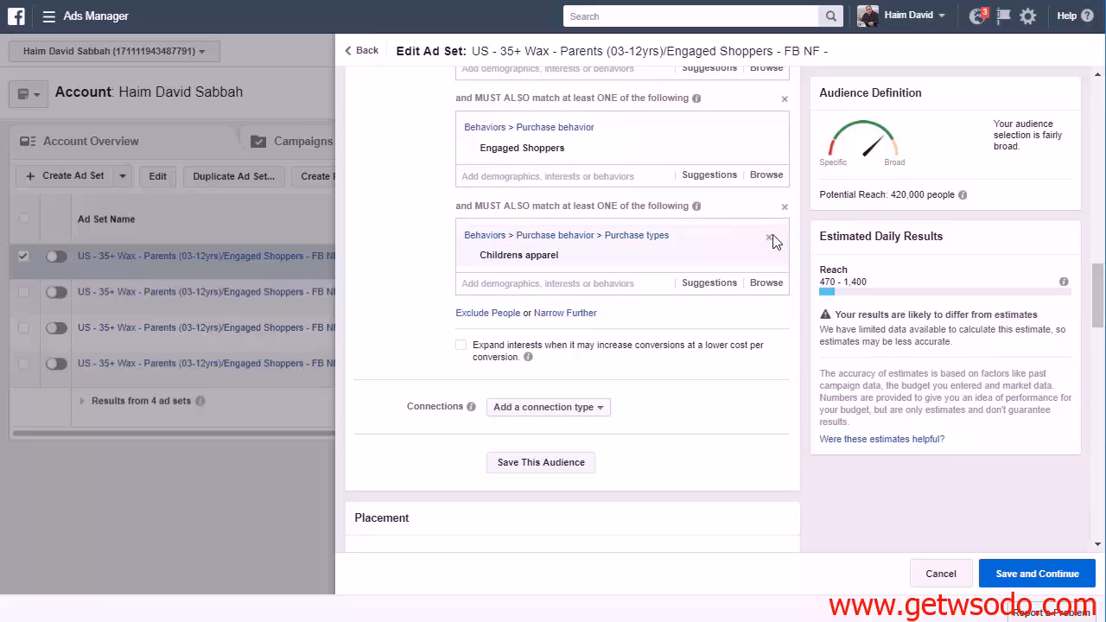
click(769, 237)
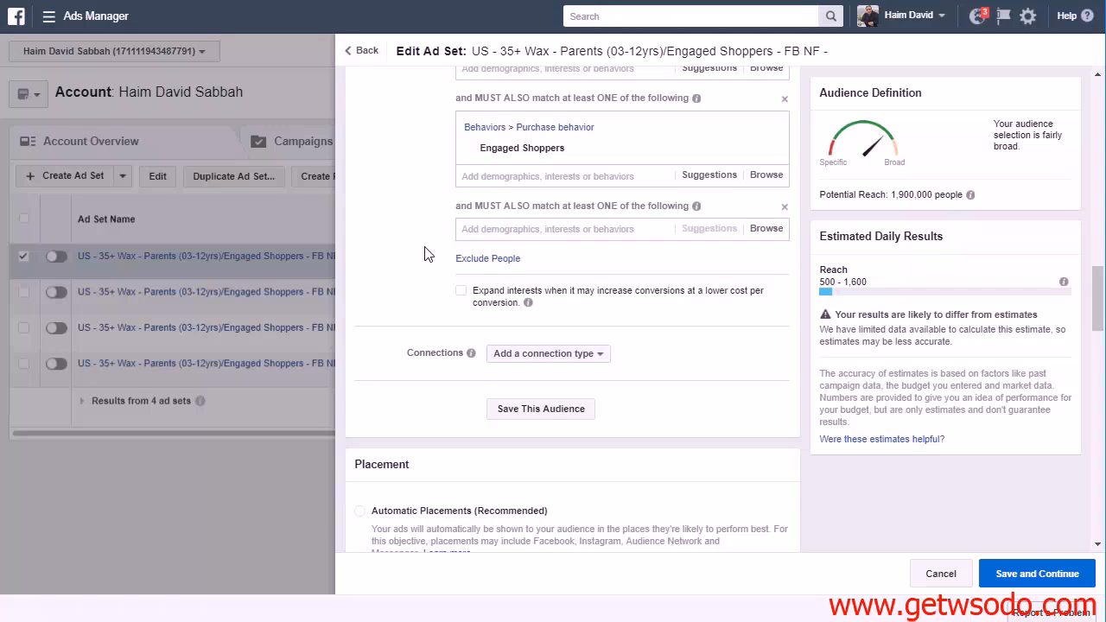
scroll(637, 299, up, 1)
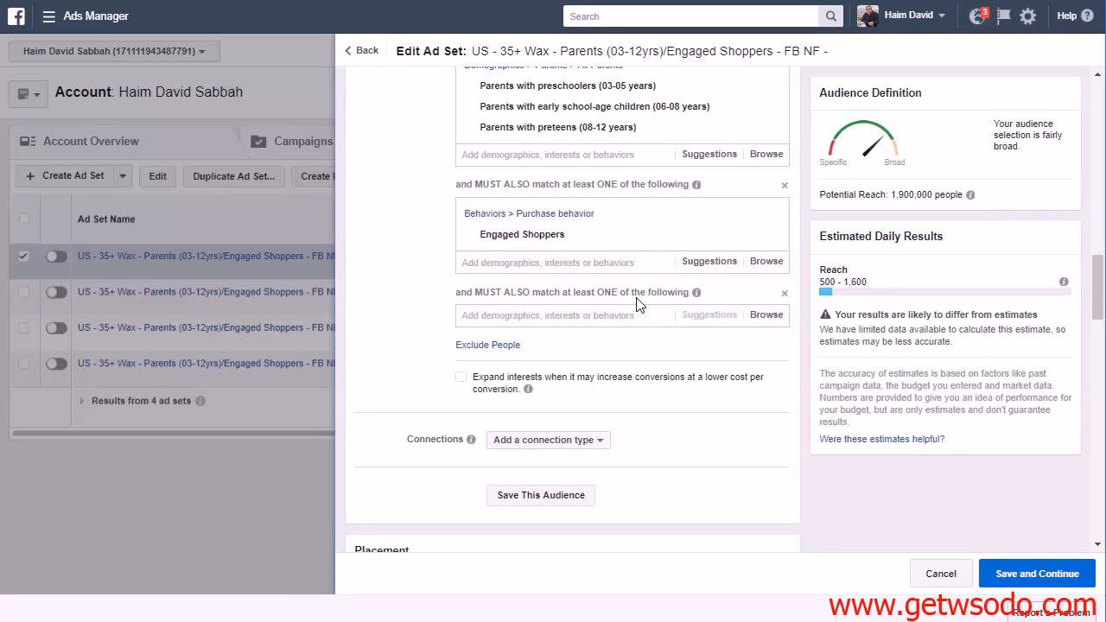
Browse the Behaviors categories for the emptied narrowing condition and expand Purchase behavior
click(650, 314)
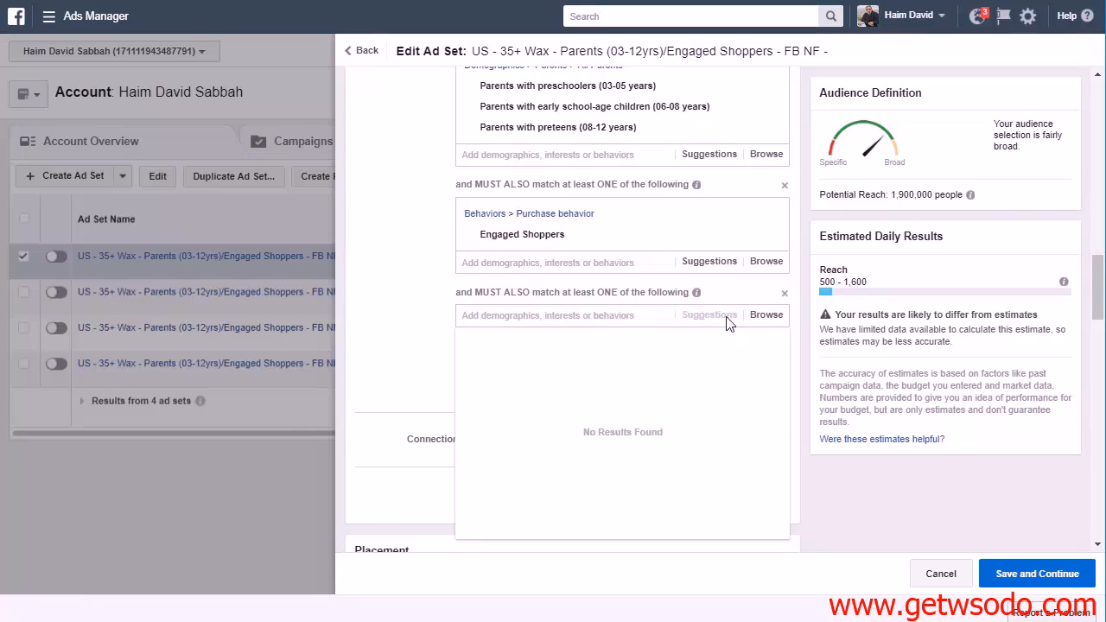
click(767, 315)
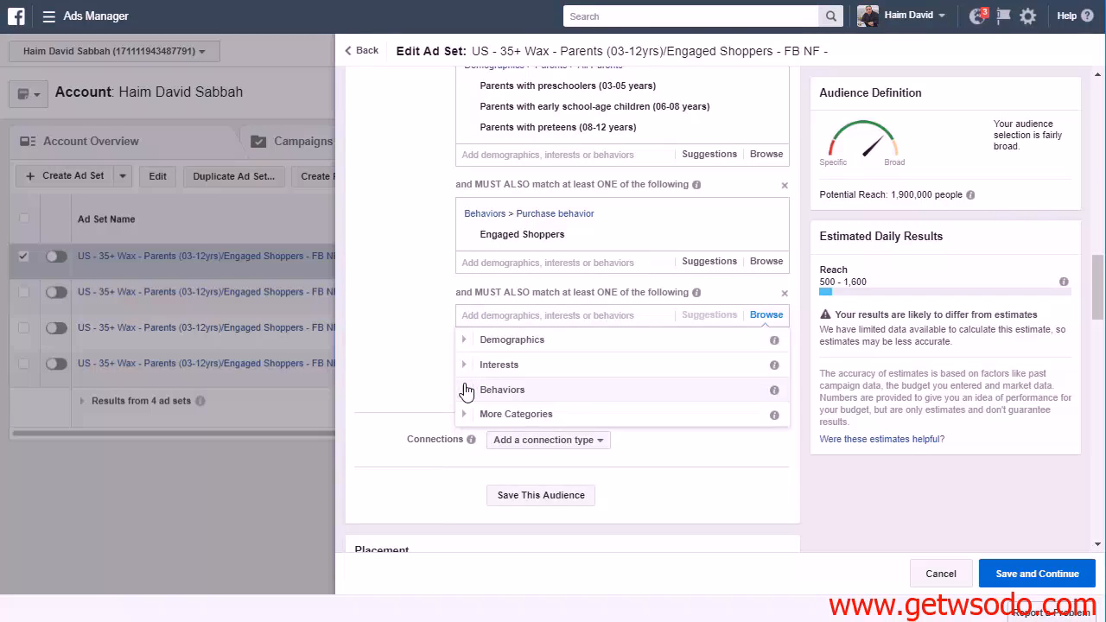
click(467, 390)
scroll(630, 407, down, 3)
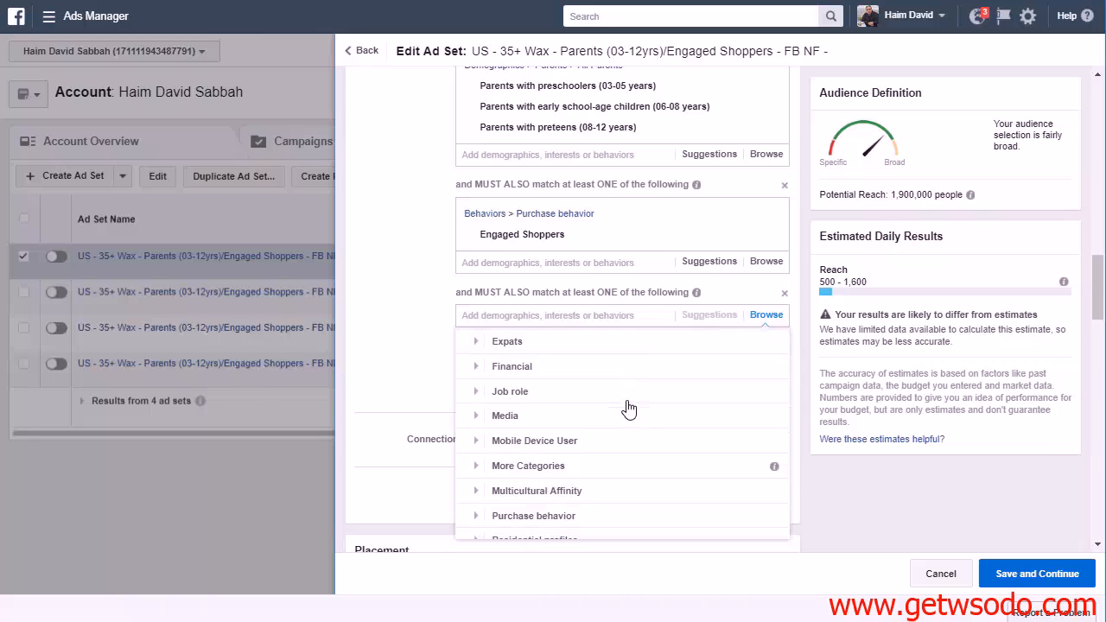
scroll(629, 407, up, 3)
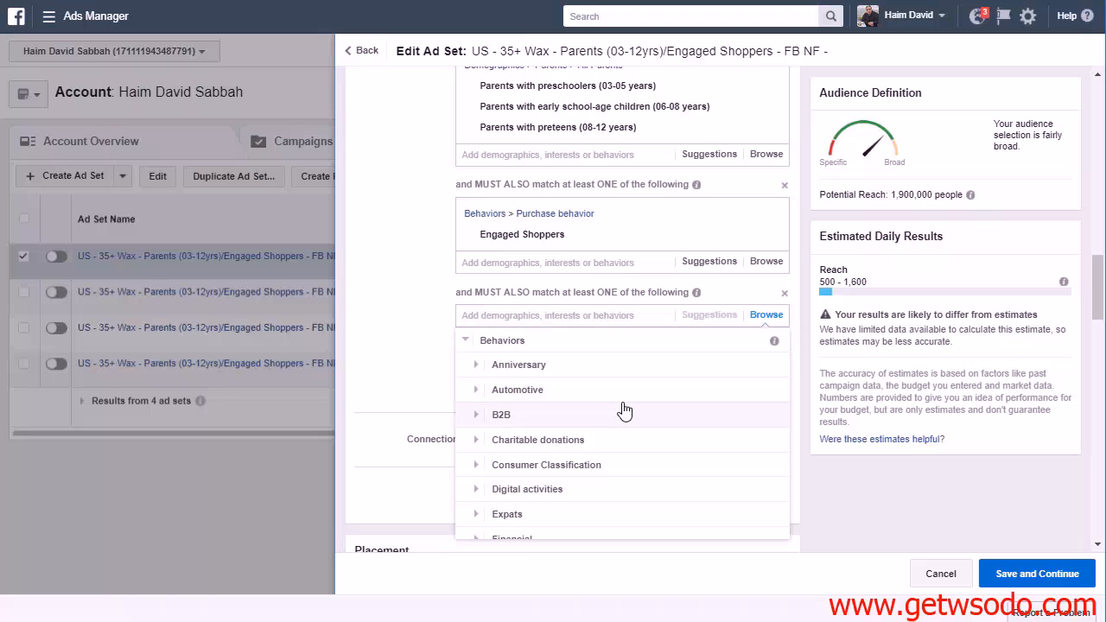
scroll(625, 415, down, 3)
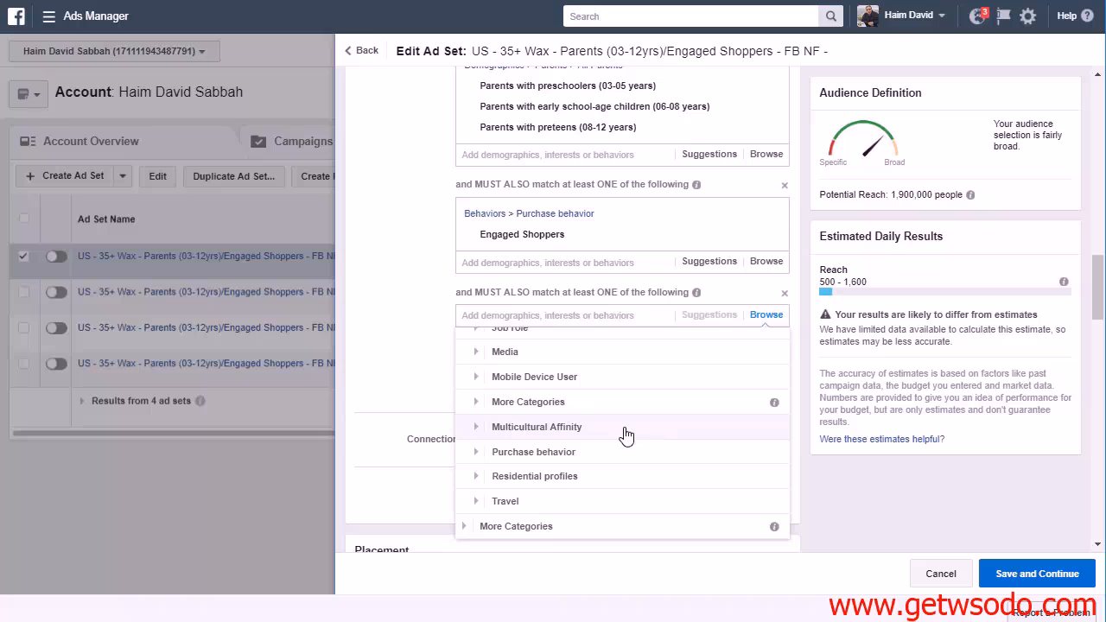
scroll(628, 450, up, 5)
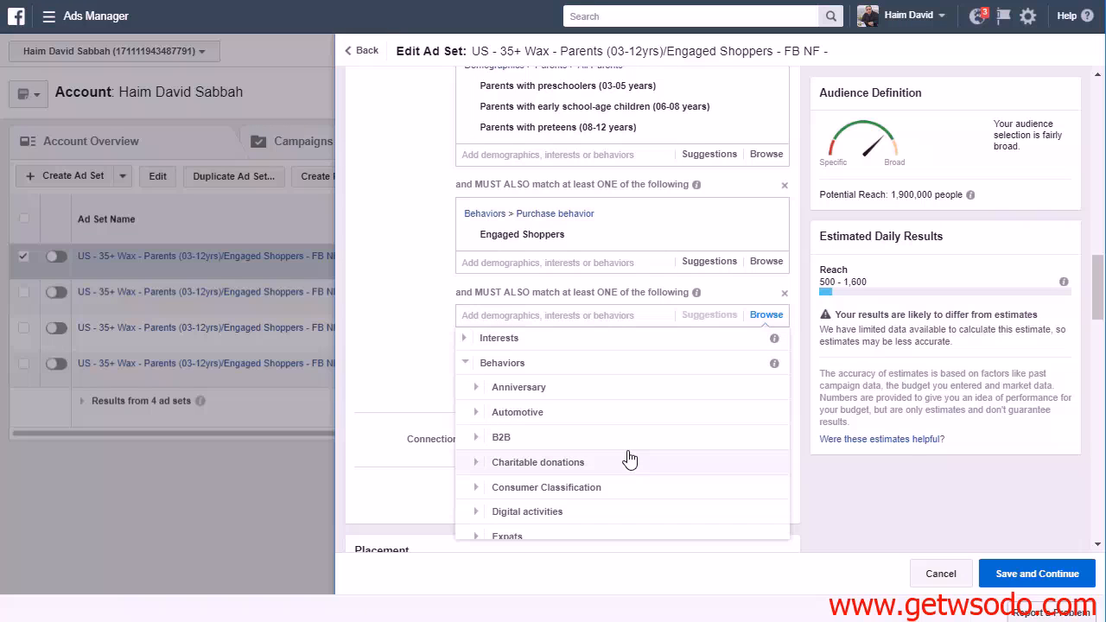
scroll(630, 459, down, 5)
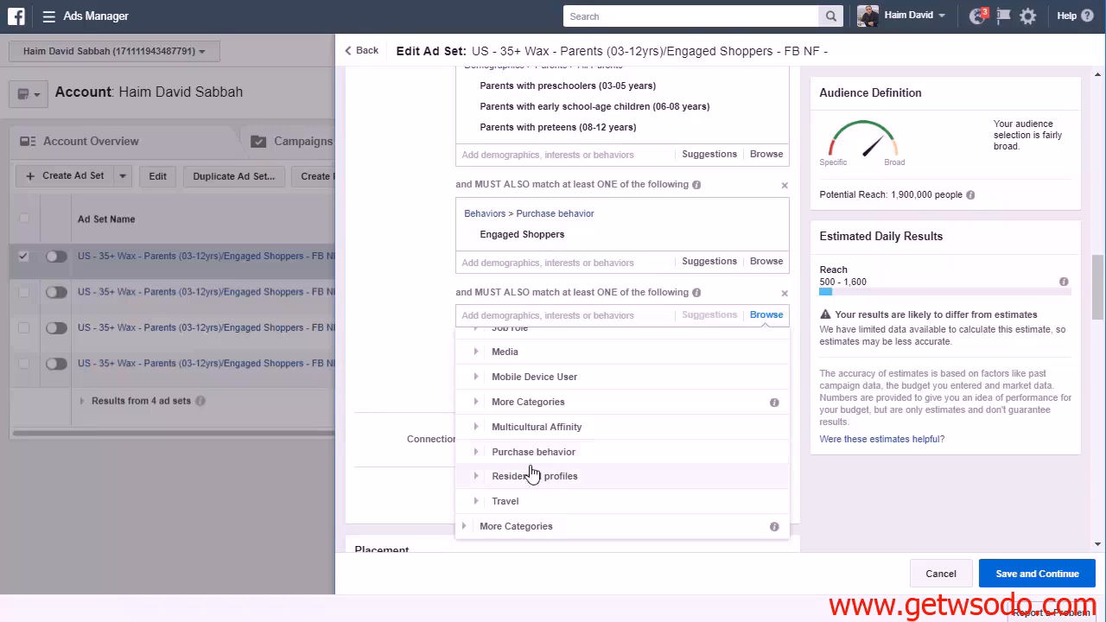
click(481, 453)
Look through the Purchase behavior subcategories, including Buyer profiles, for an option to fill the empty narrowing condition
scroll(525, 462, down, 1)
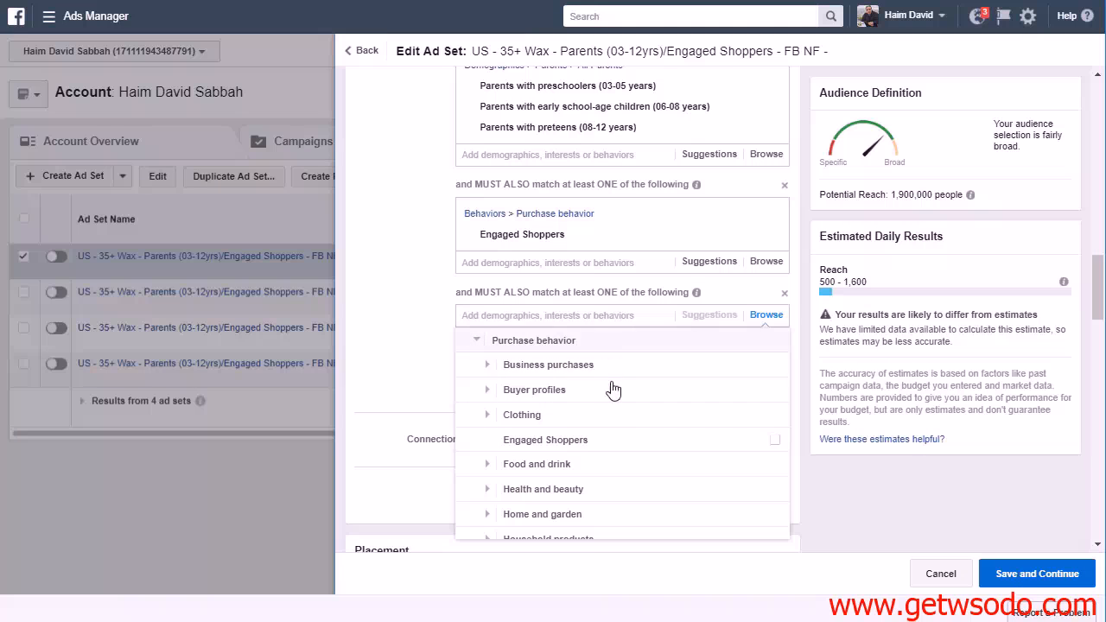
scroll(592, 398, down, 3)
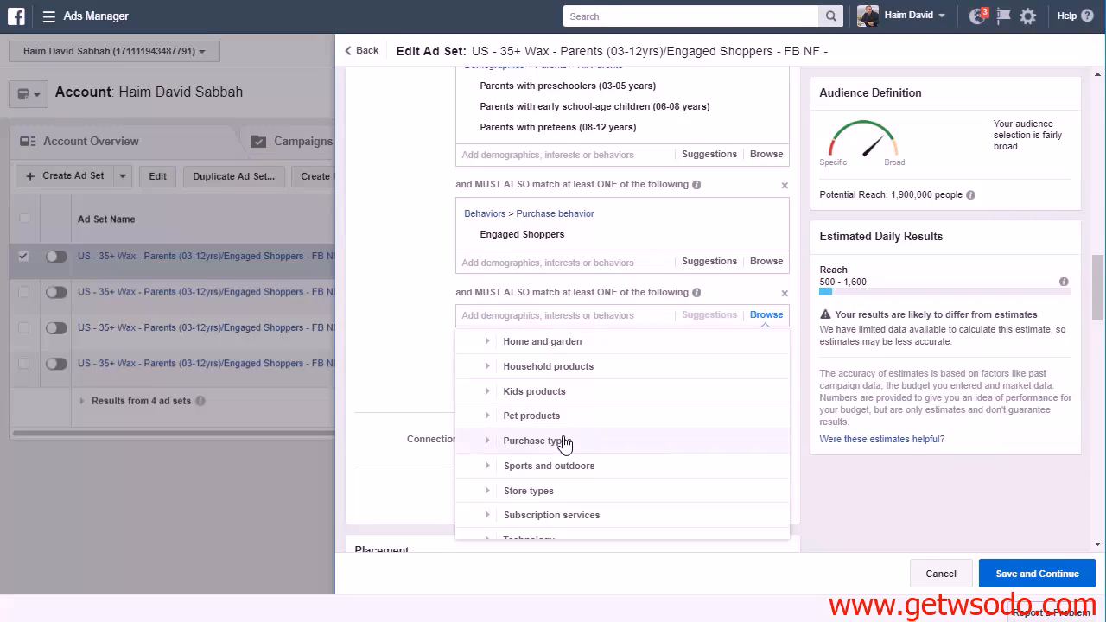
scroll(605, 432, down, 2)
scroll(642, 424, up, 3)
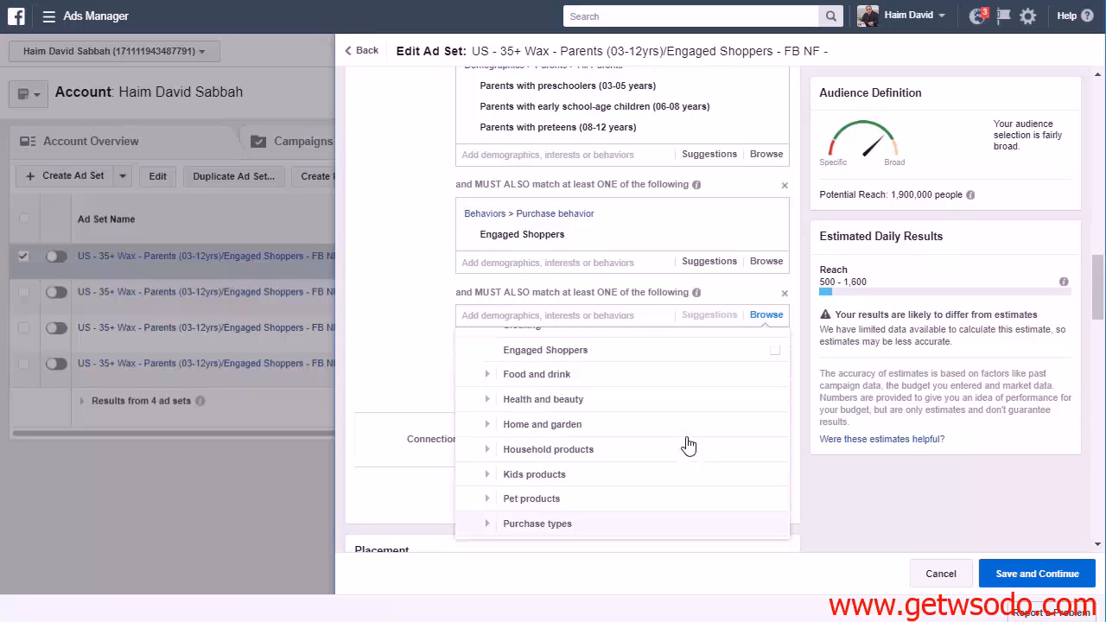
scroll(684, 437, up, 2)
click(489, 388)
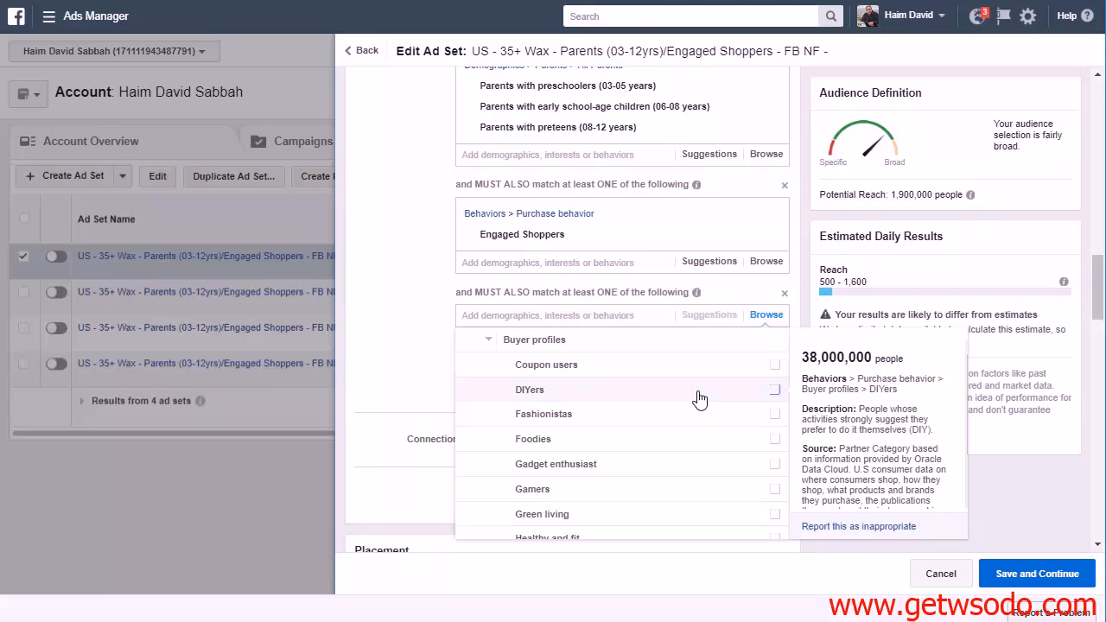
scroll(699, 397, down, 1)
scroll(700, 397, up, 1)
click(534, 341)
scroll(613, 376, up, 1)
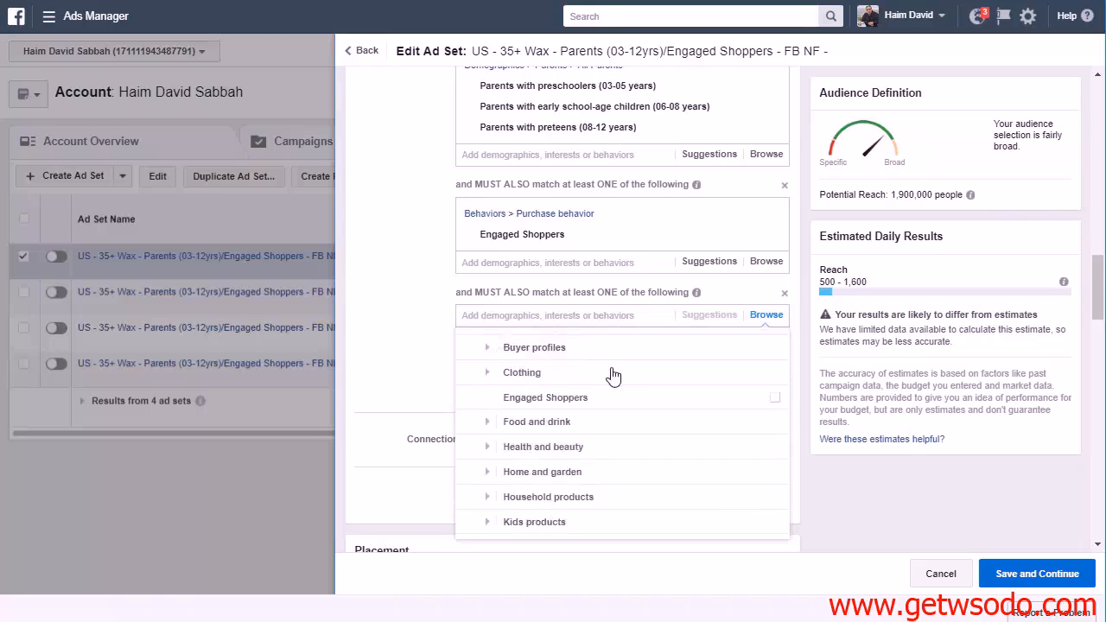
scroll(622, 455, down, 2)
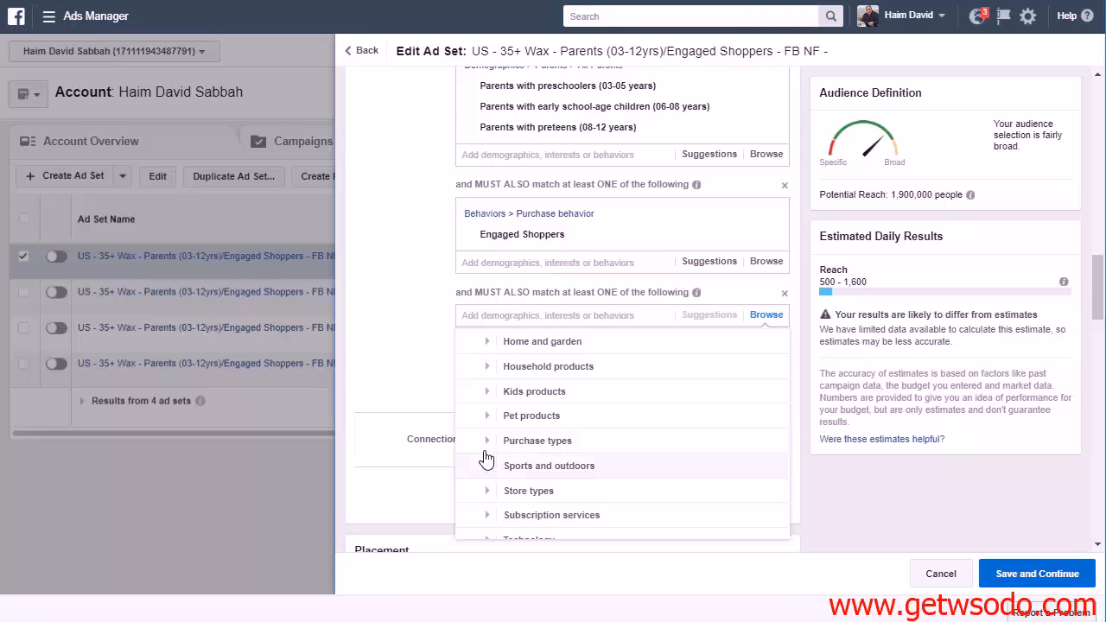
scroll(768, 446, up, 1)
scroll(724, 462, up, 2)
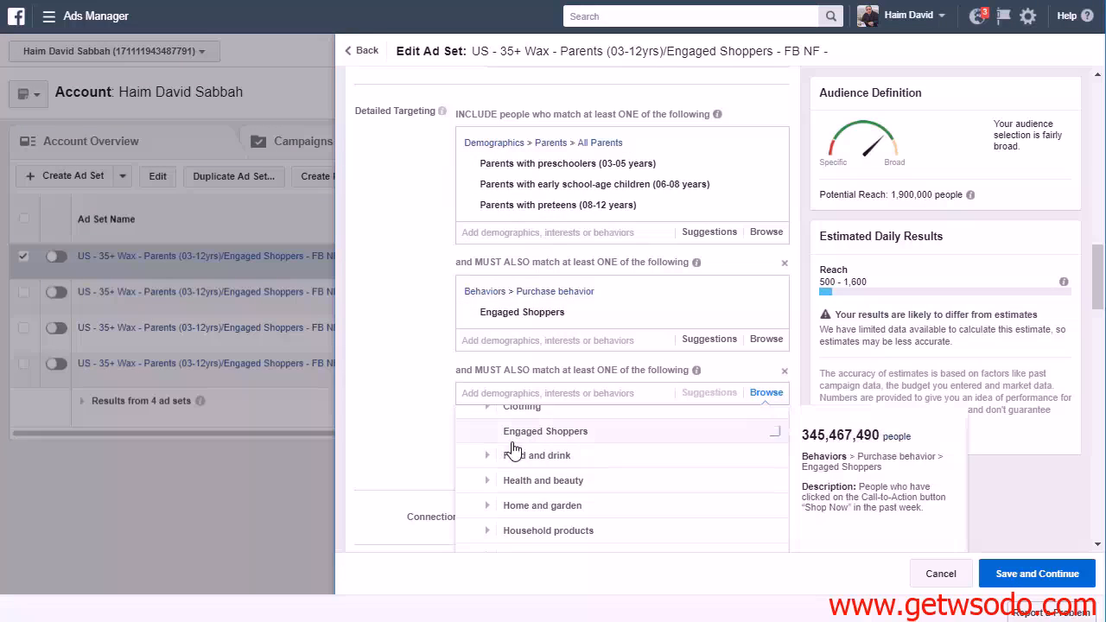
scroll(573, 456, up, 1)
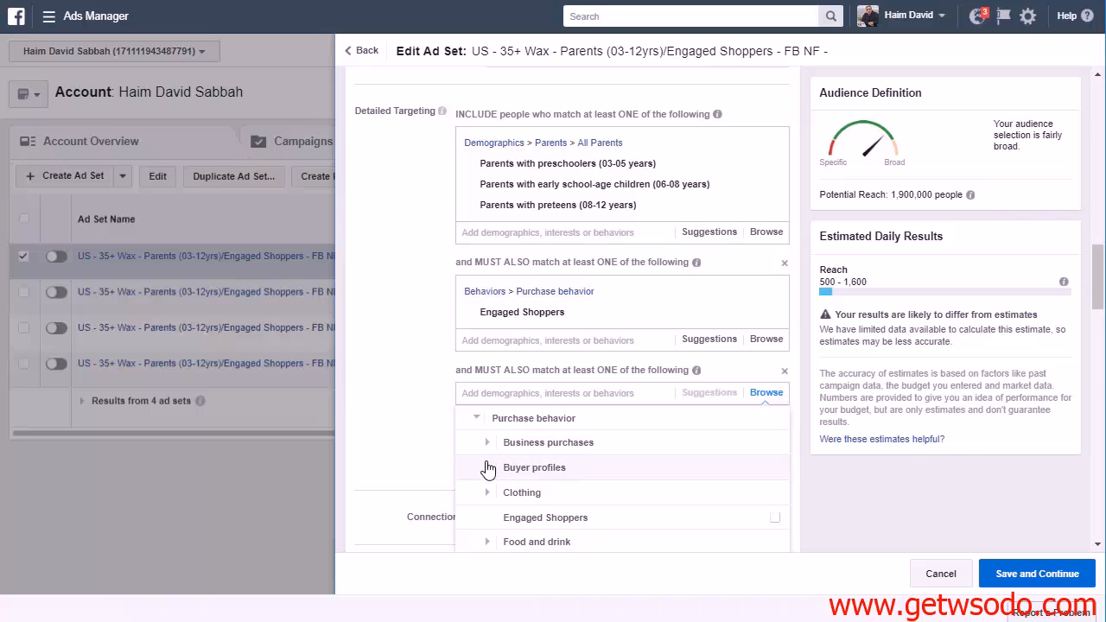
Add the Healthy and fit buyer profile from Purchase behavior to the last narrowing condition in detailed targeting
click(488, 468)
scroll(640, 445, down, 4)
scroll(935, 334, down, 1)
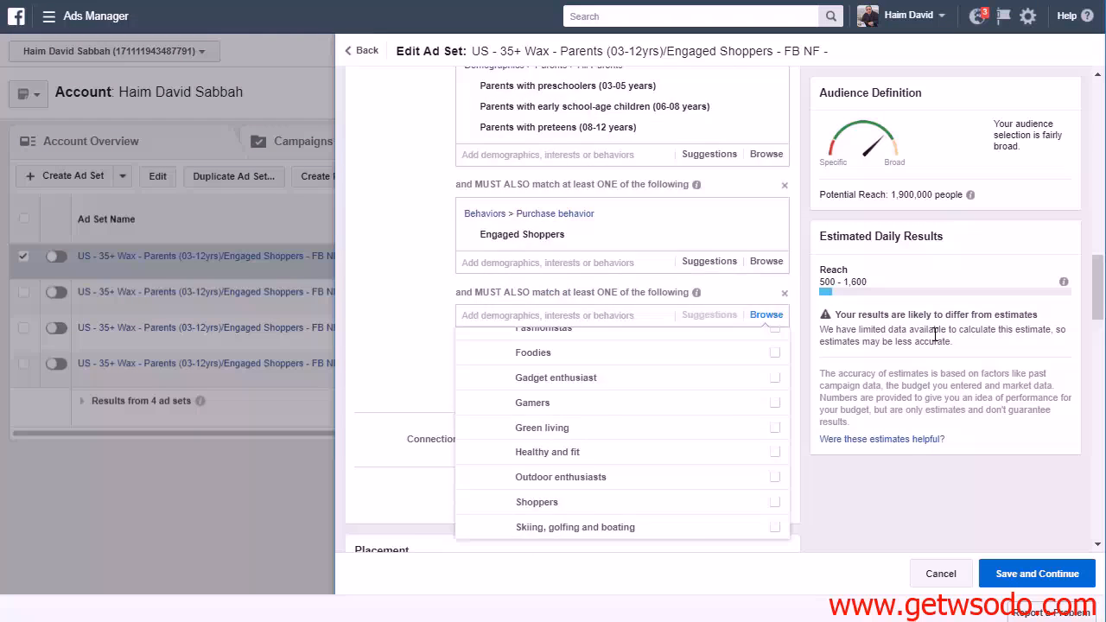
scroll(935, 334, down, 1)
scroll(726, 333, down, 1)
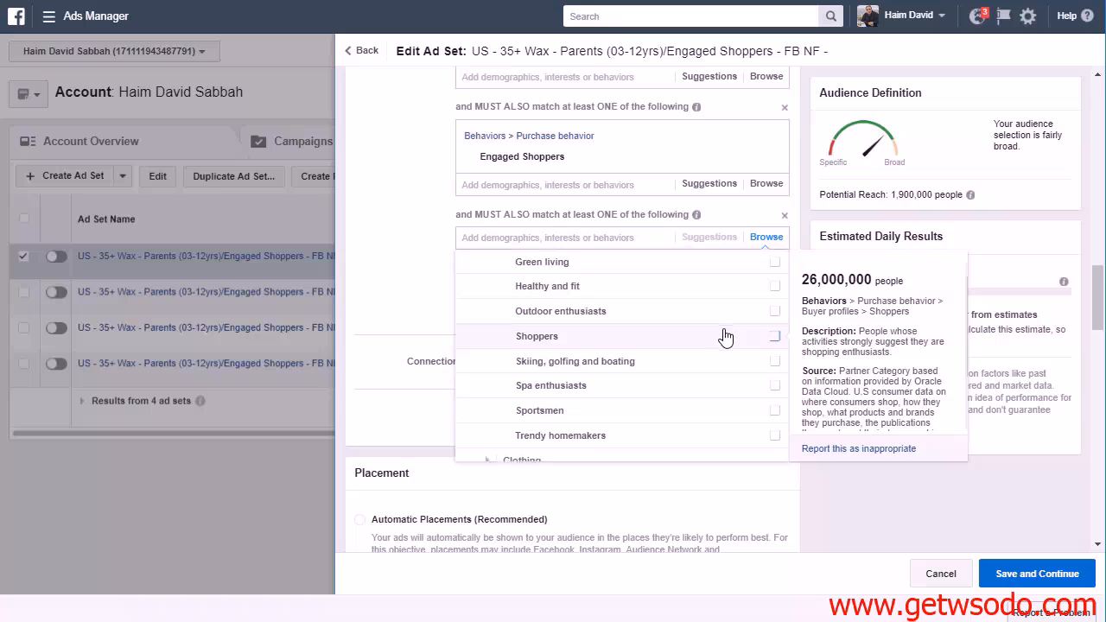
scroll(726, 336, down, 1)
scroll(726, 336, up, 3)
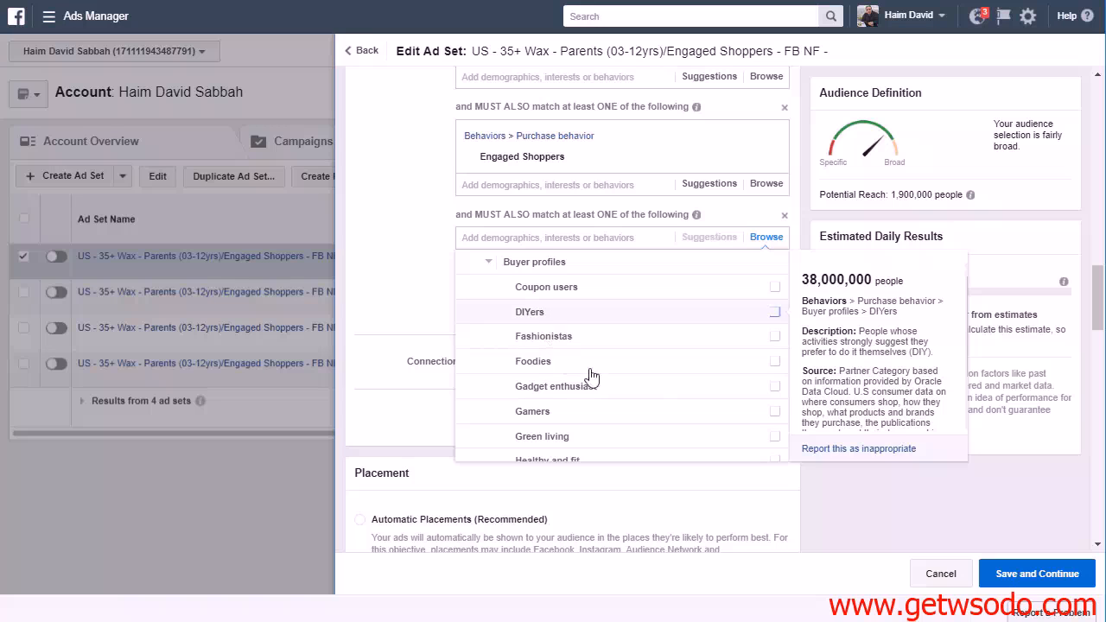
scroll(624, 283, down, 1)
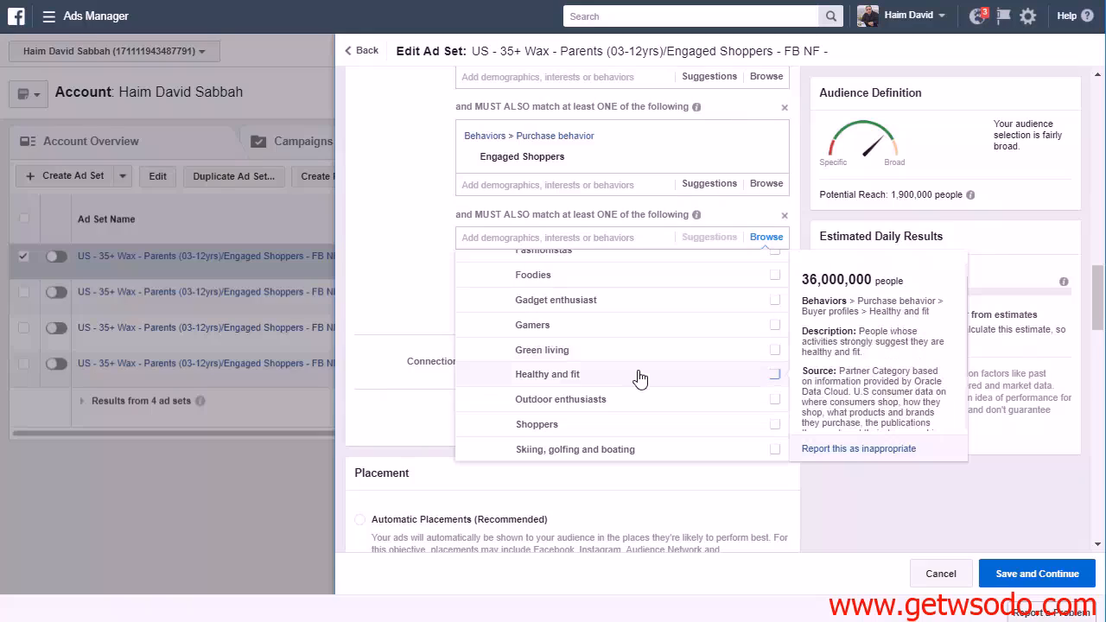
click(567, 383)
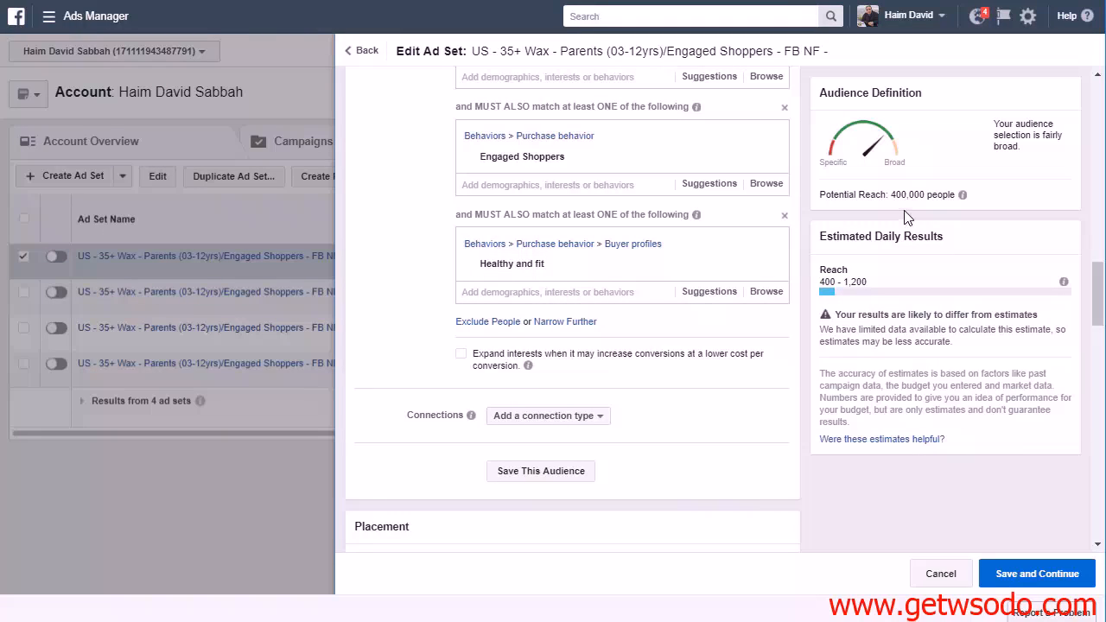
Complete the copied ad set's name by appending "Healthy and Fit" after "FB NF -"
mouse_move(523, 266)
scroll(663, 436, up, 2)
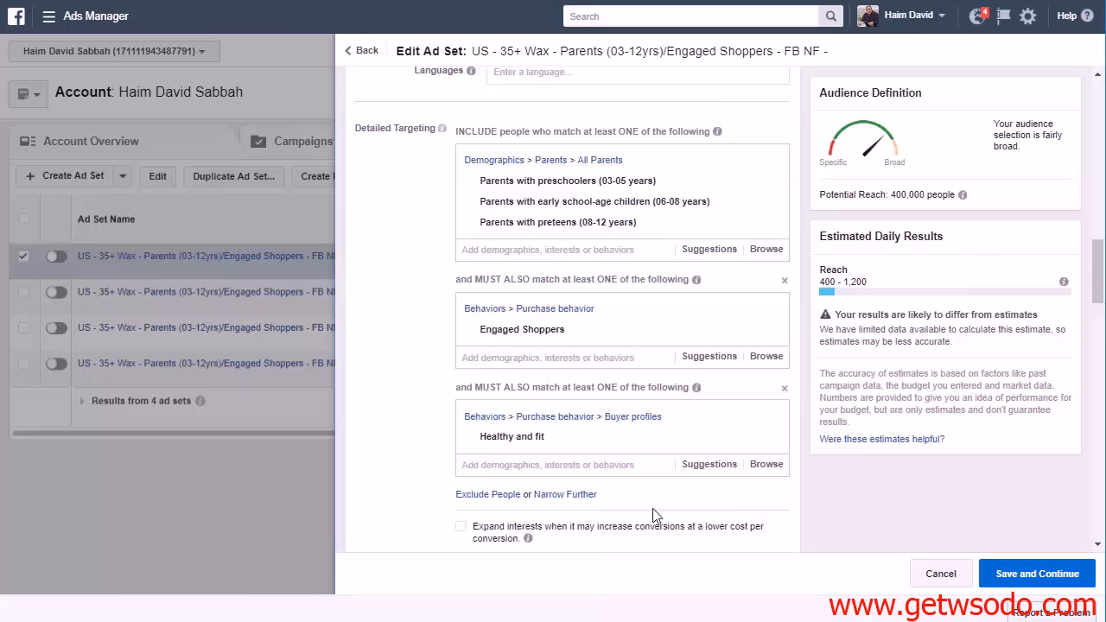
scroll(806, 480, up, 10)
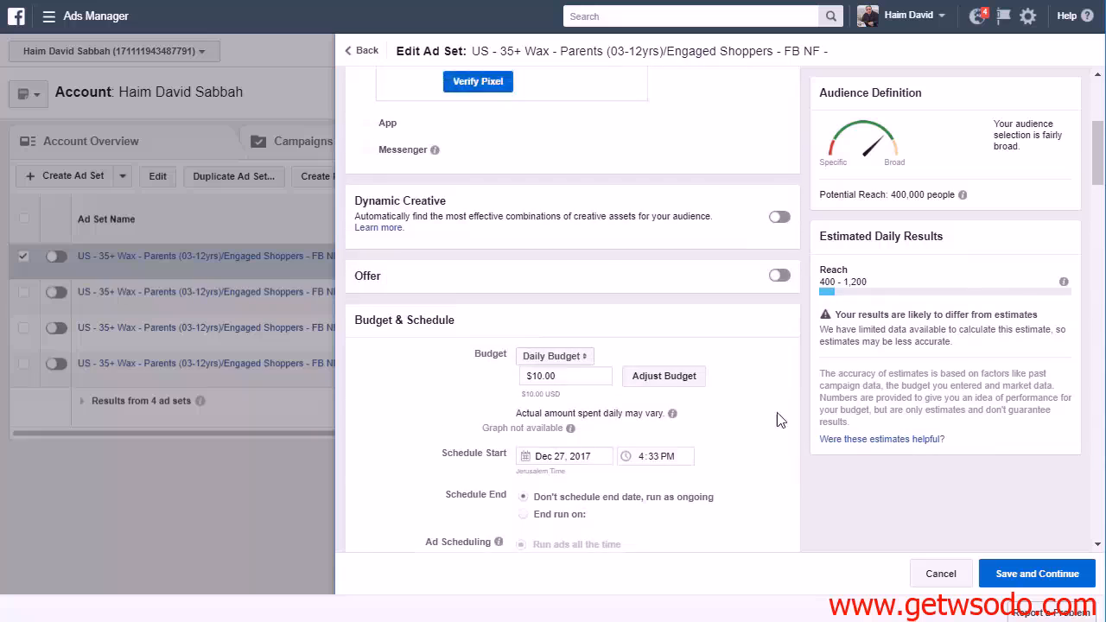
scroll(579, 164, up, 2)
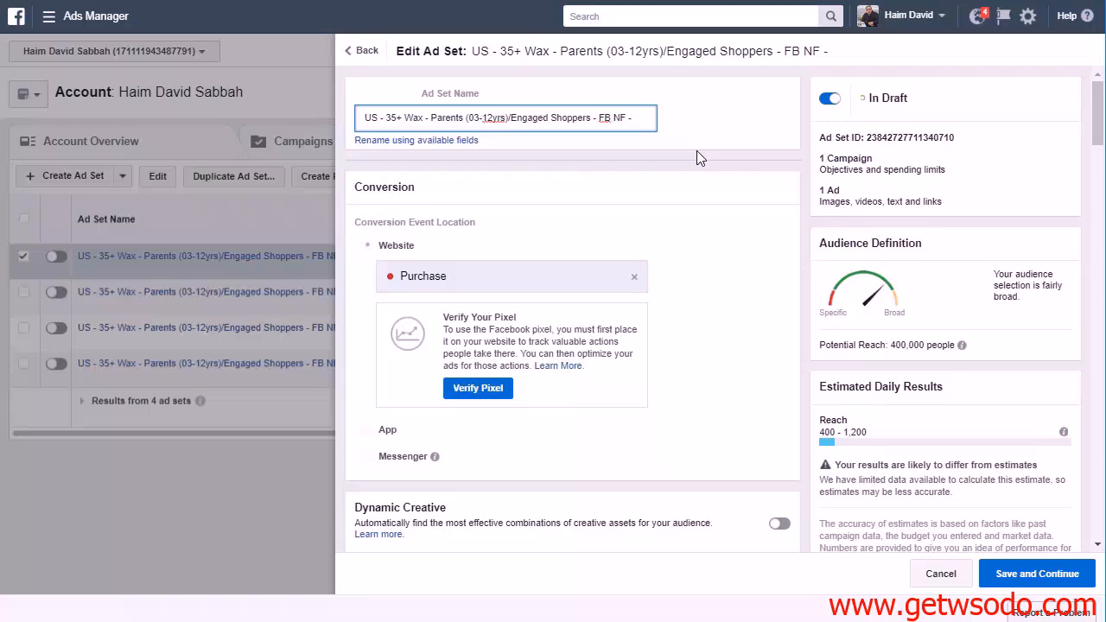
text(HEalth)
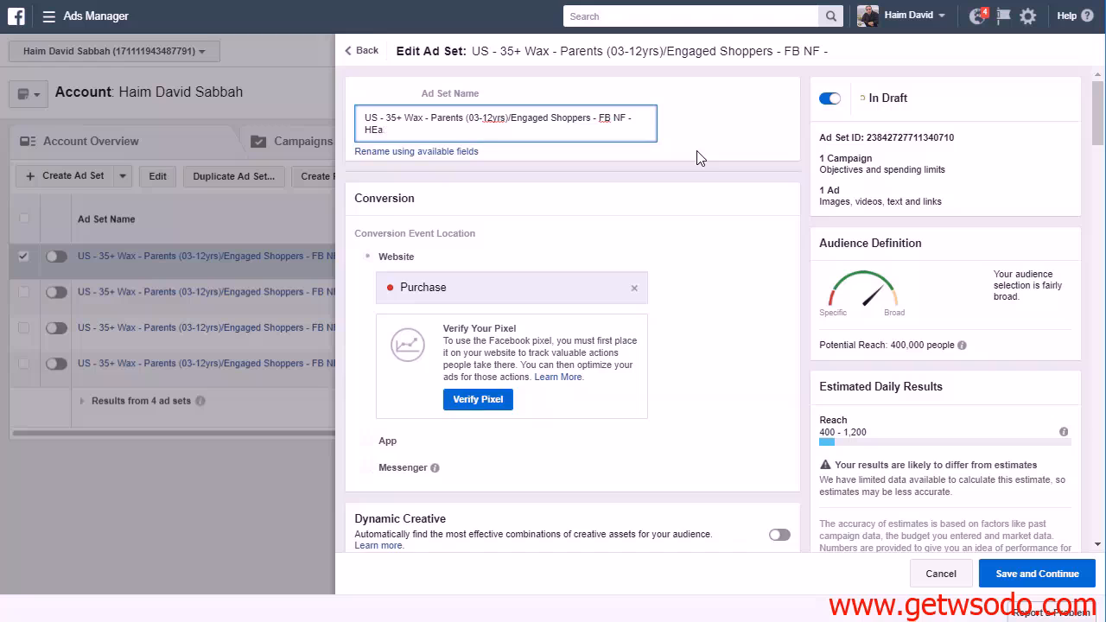
key(BackSpace)
key(BackSpace)
text(ealthy and Fit)
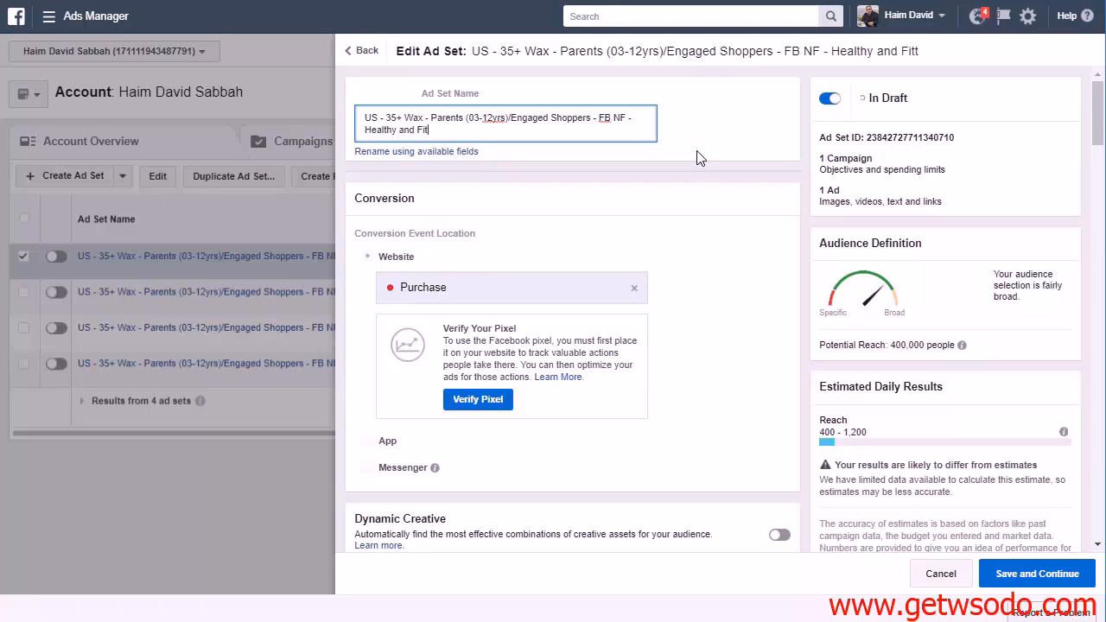
Save and publish the Healthy and Fit ad set, and switch its delivery off in the ad set list
click(1002, 573)
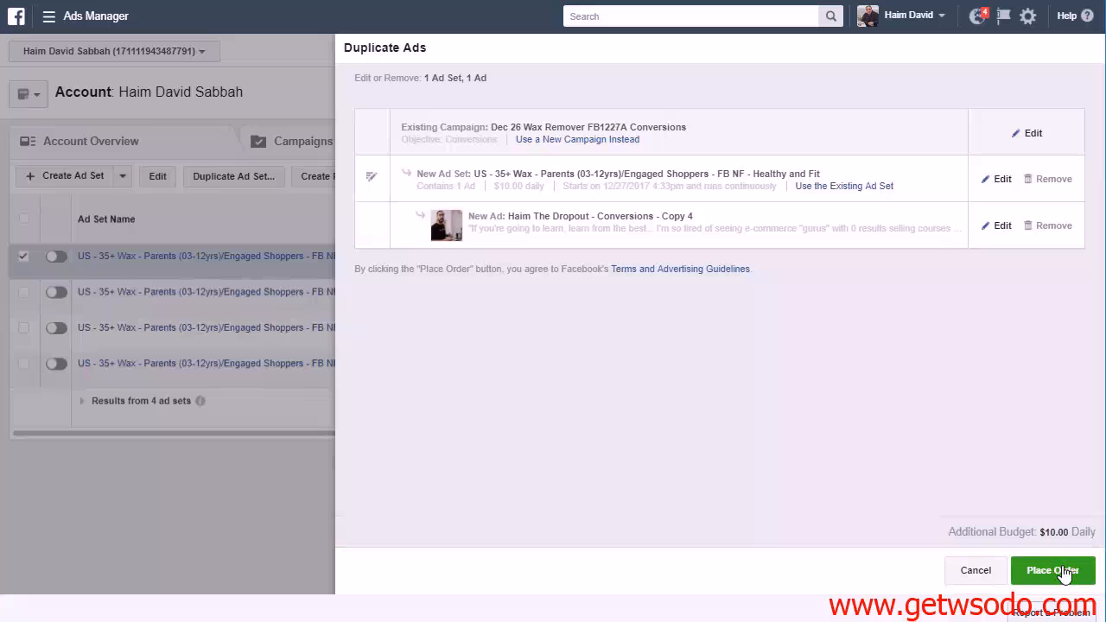
click(1063, 574)
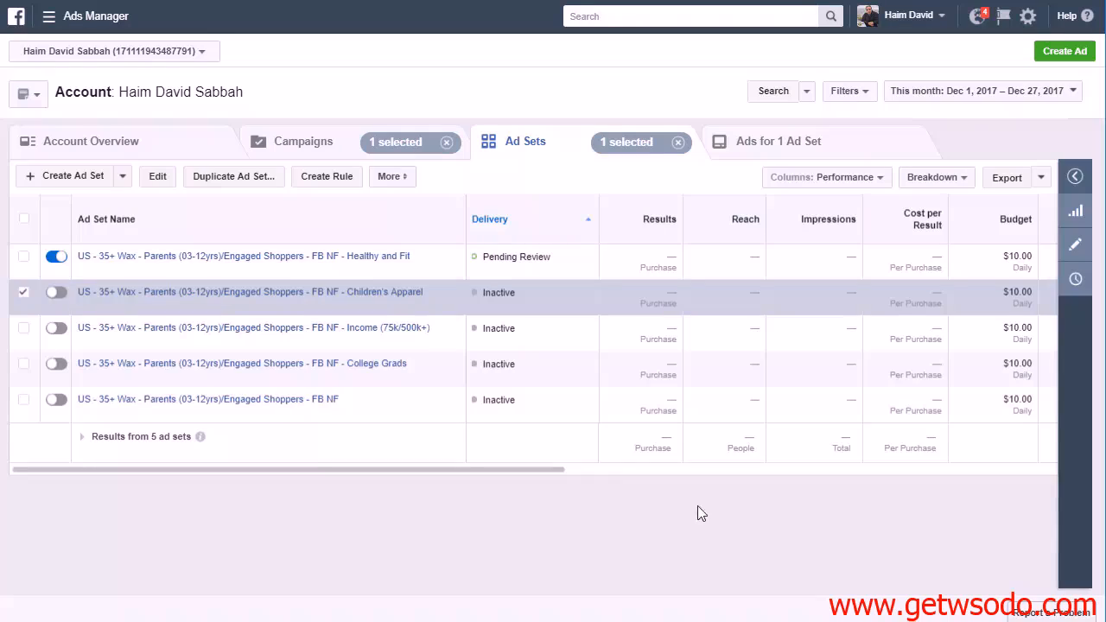
click(24, 292)
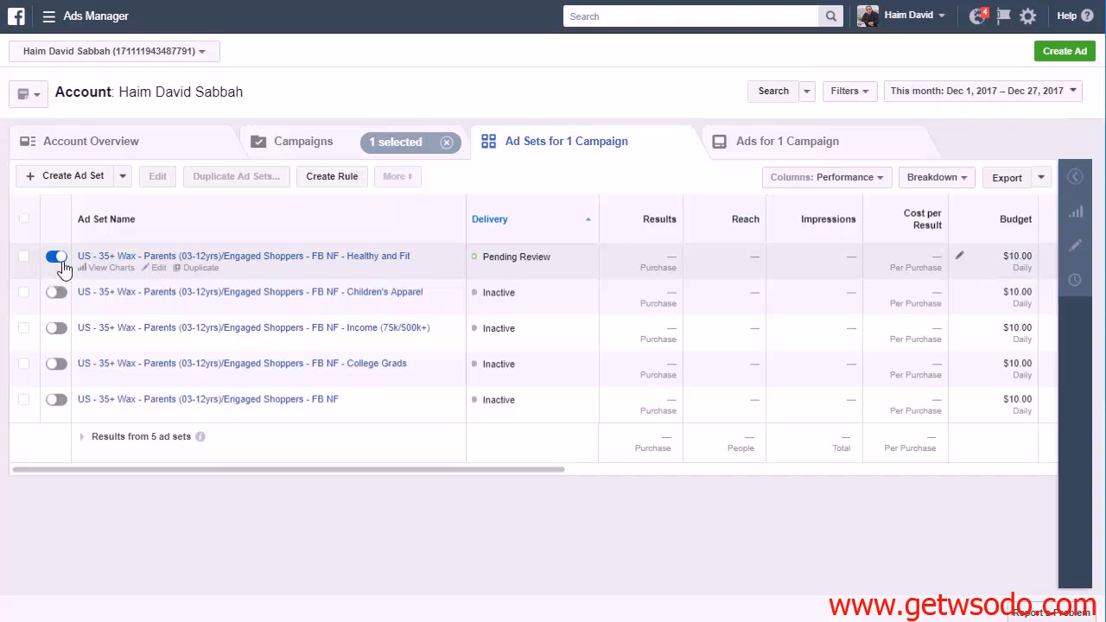
click(55, 260)
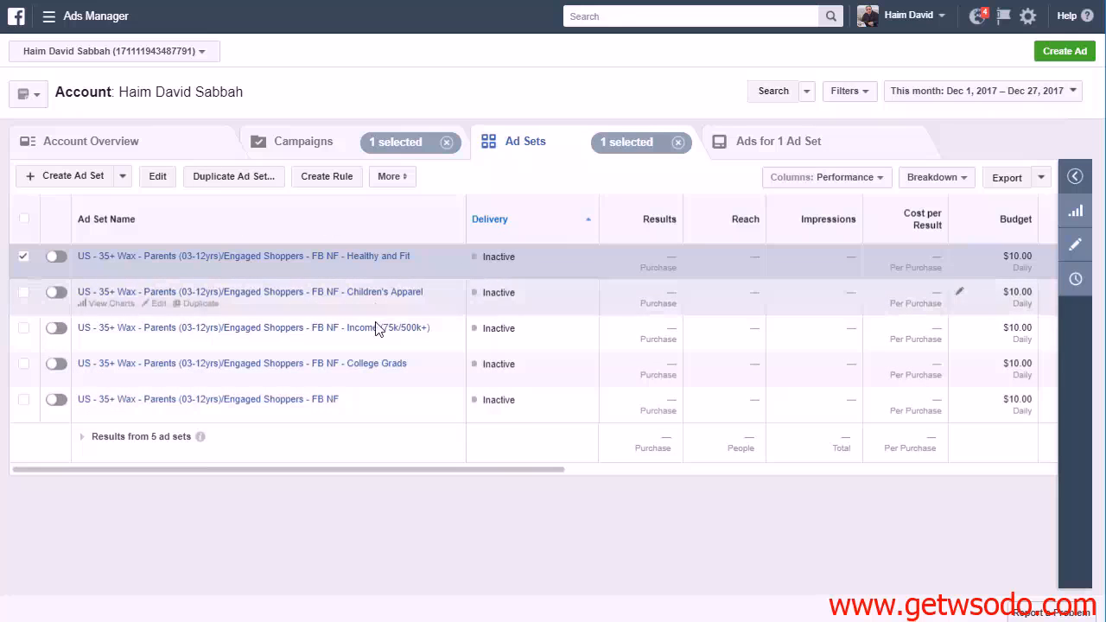
Duplicate the Healthy and Fit ad set and remove "Healthy and Fit - Copy" from the new copy's name
click(259, 182)
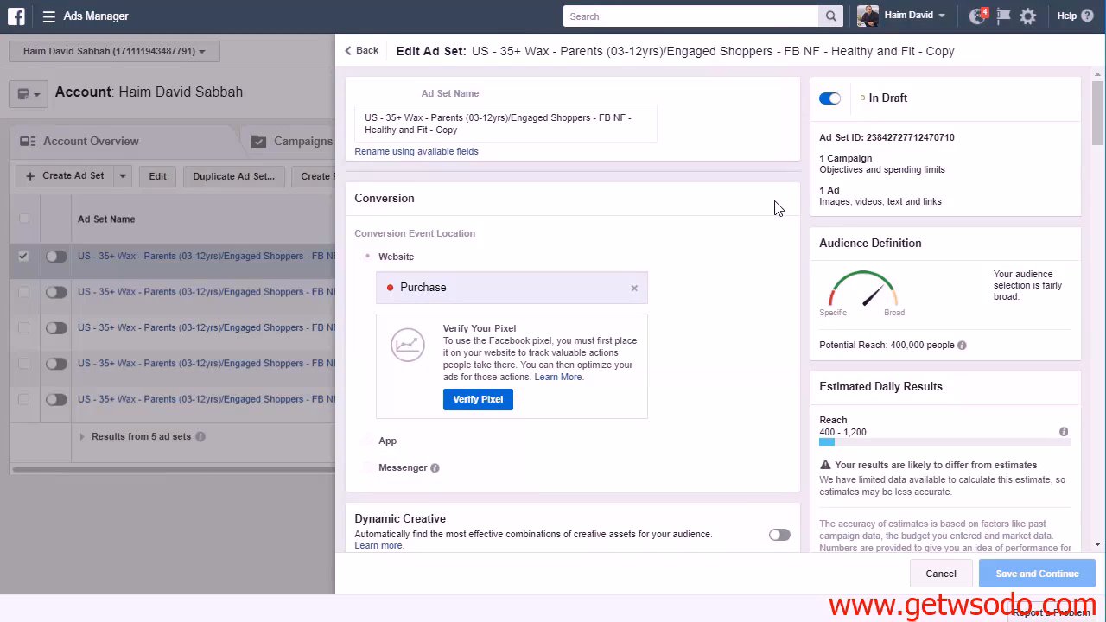
scroll(716, 307, down, 5)
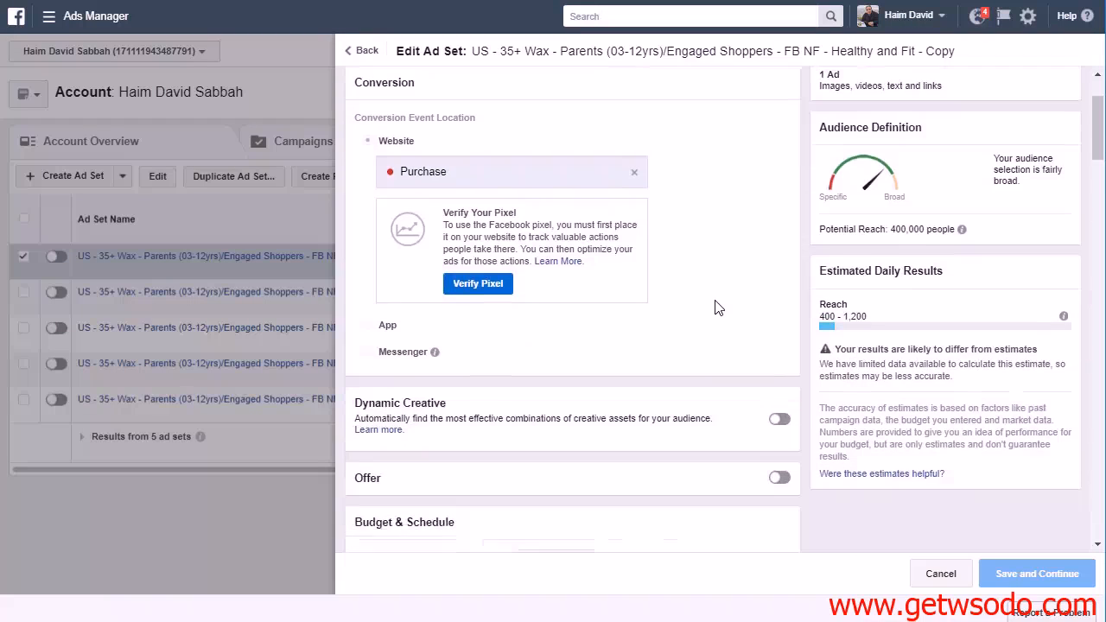
scroll(740, 388, down, 2)
scroll(736, 306, up, 7)
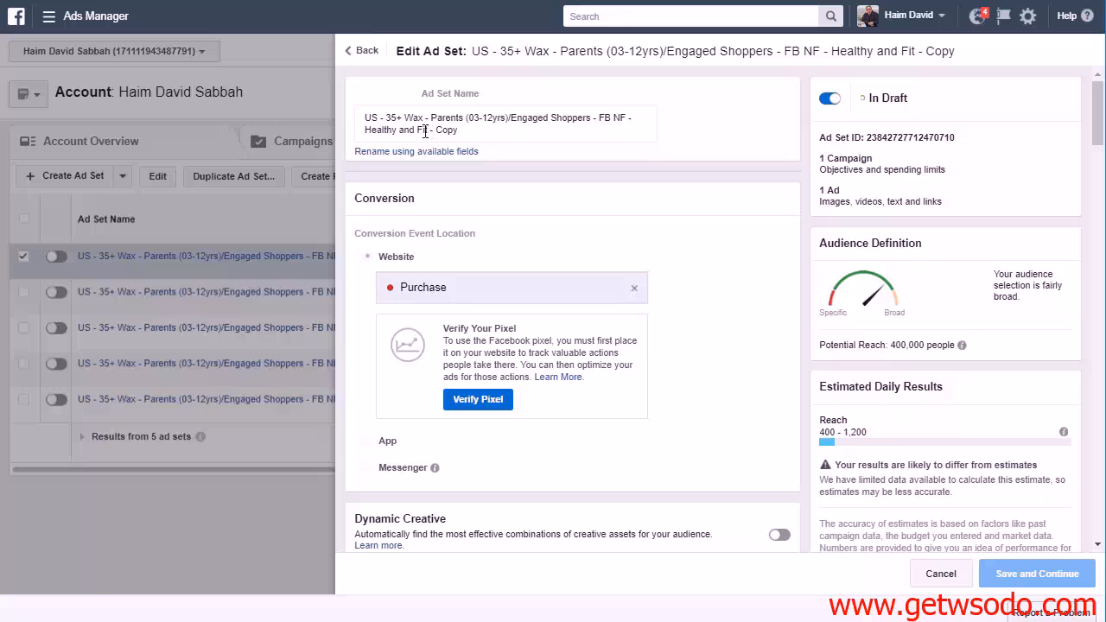
drag(367, 129, 502, 130)
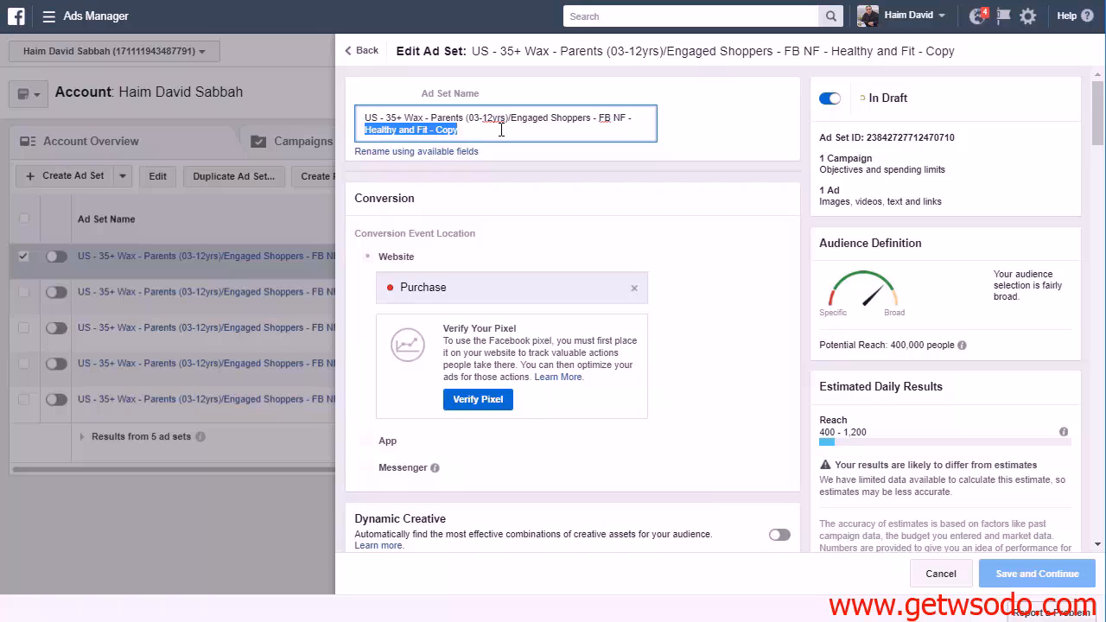
key(BackSpace)
Remove the Healthy and fit buyer profile from the copy's last narrowing condition in detailed targeting
scroll(786, 244, down, 8)
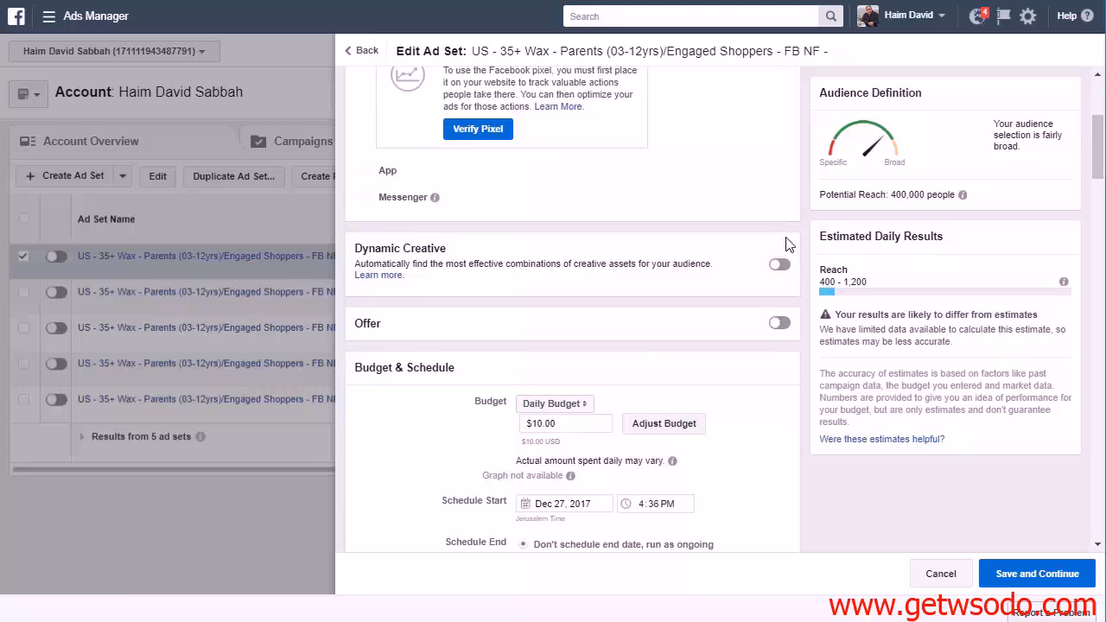
scroll(787, 244, down, 7)
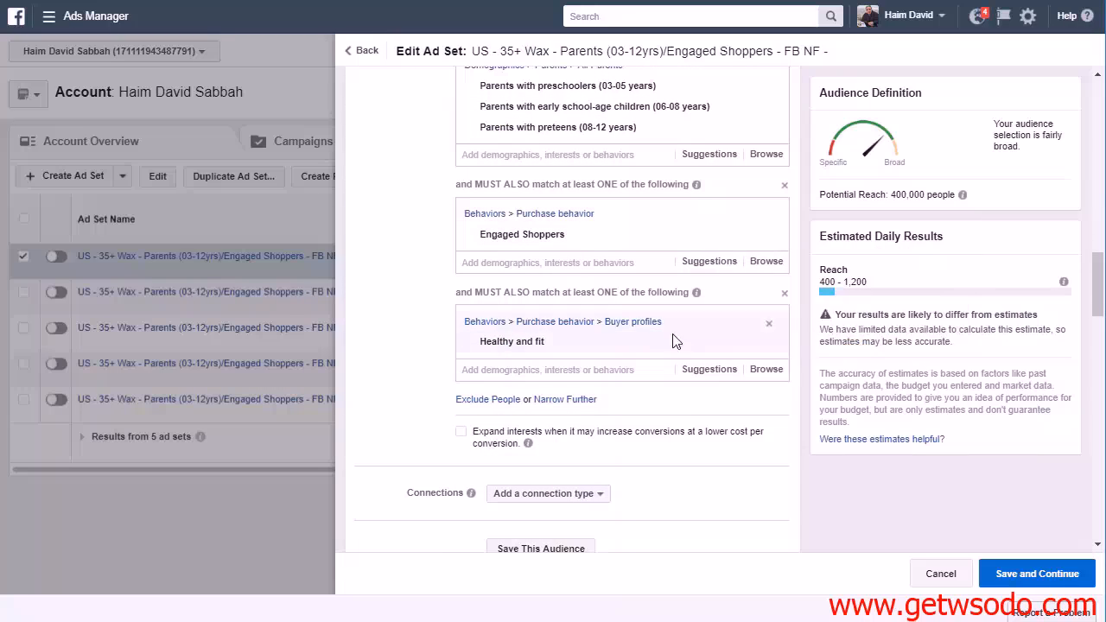
click(768, 325)
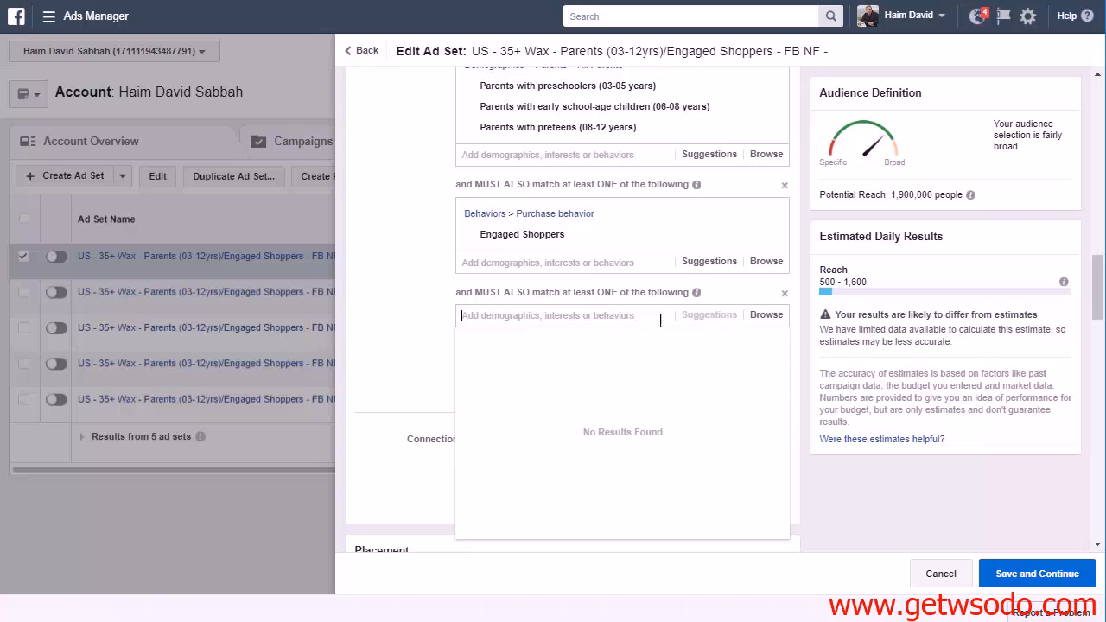
Browse the Demographics and Interests categories for a new option for the emptied narrowing condition
click(766, 316)
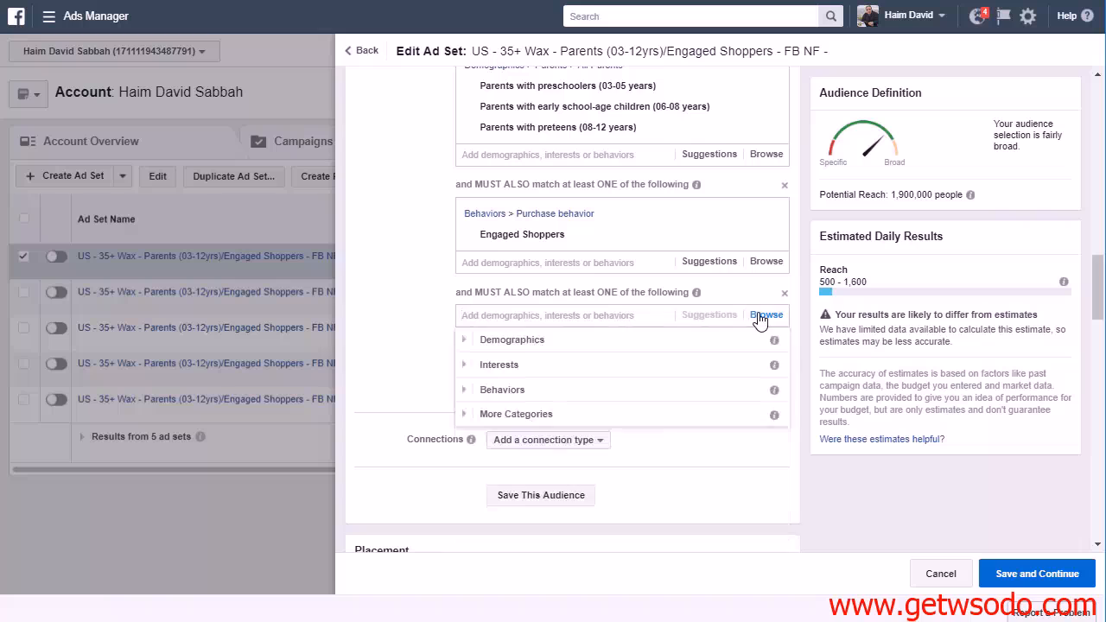
click(464, 340)
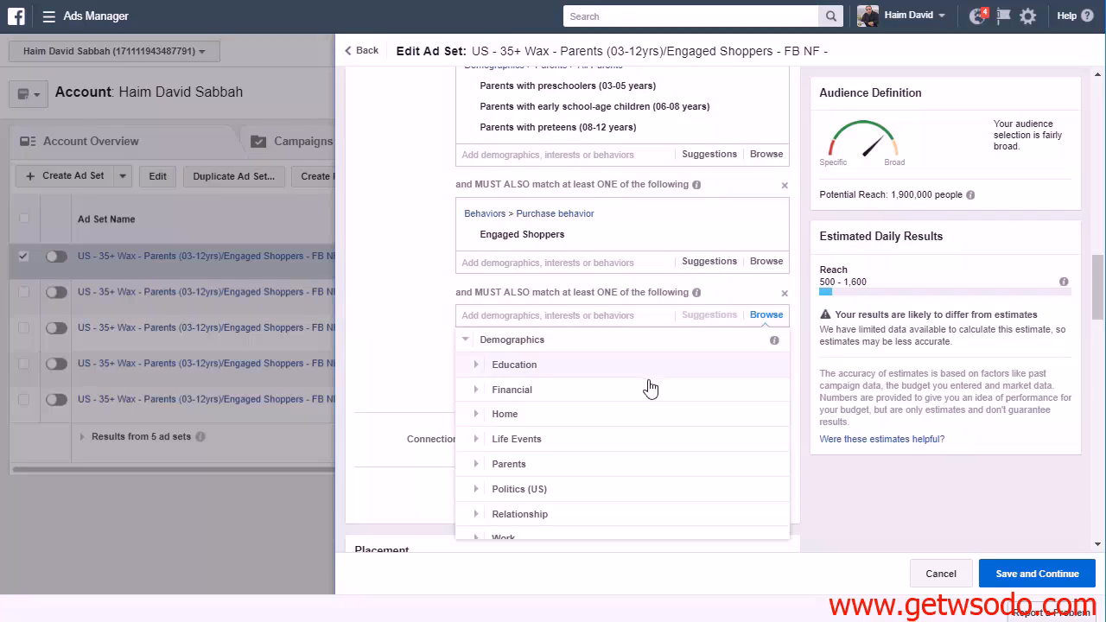
scroll(652, 393, down, 2)
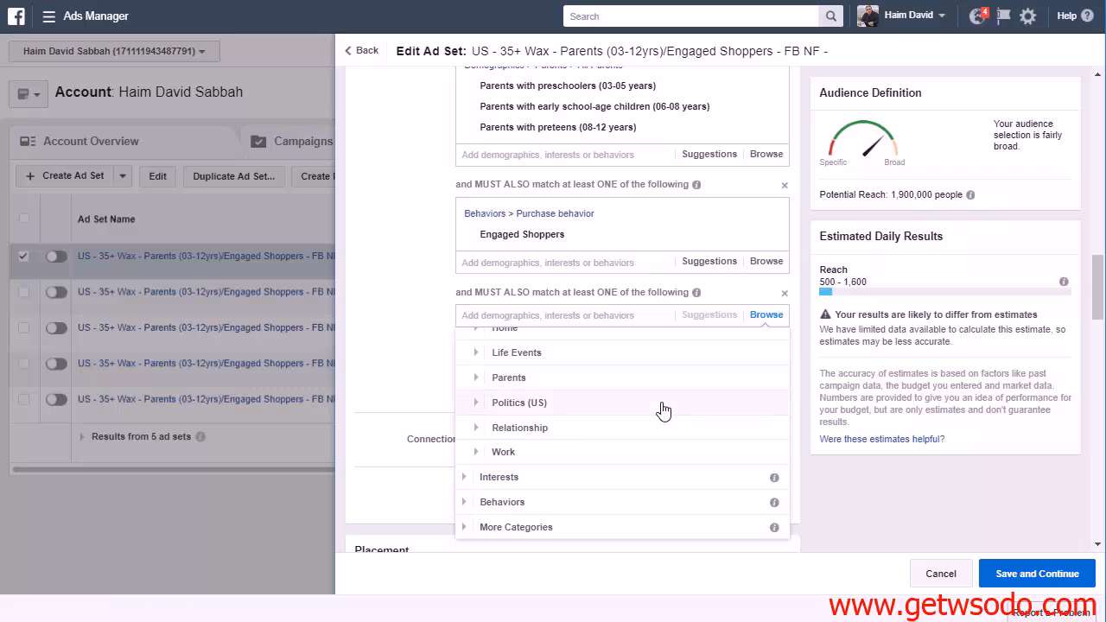
click(470, 477)
scroll(605, 436, down, 1)
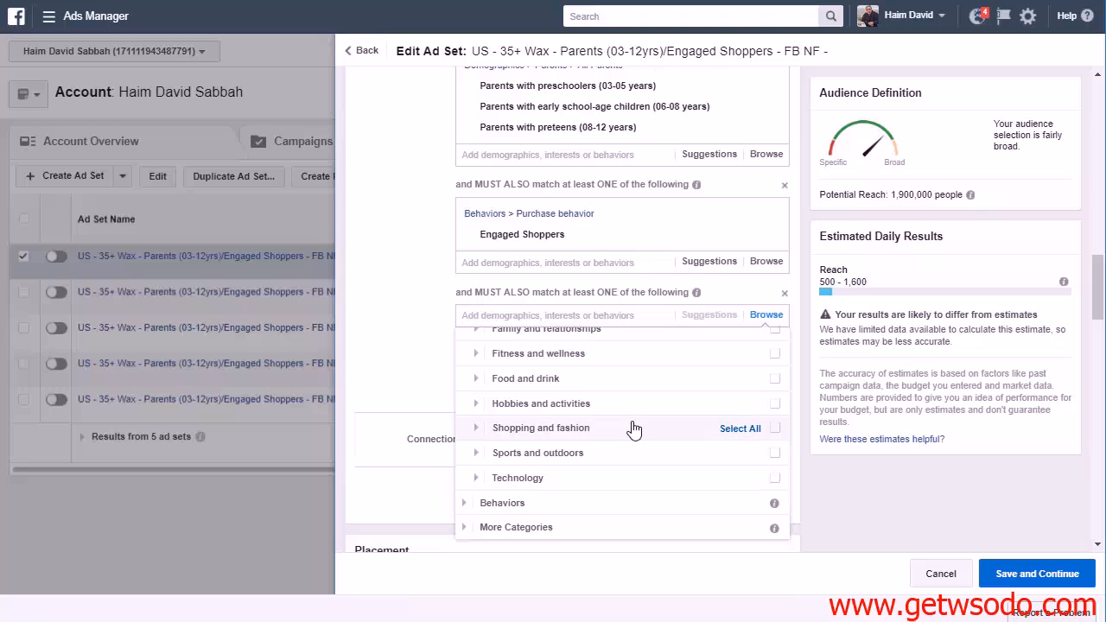
scroll(618, 427, up, 5)
scroll(450, 409, down, 3)
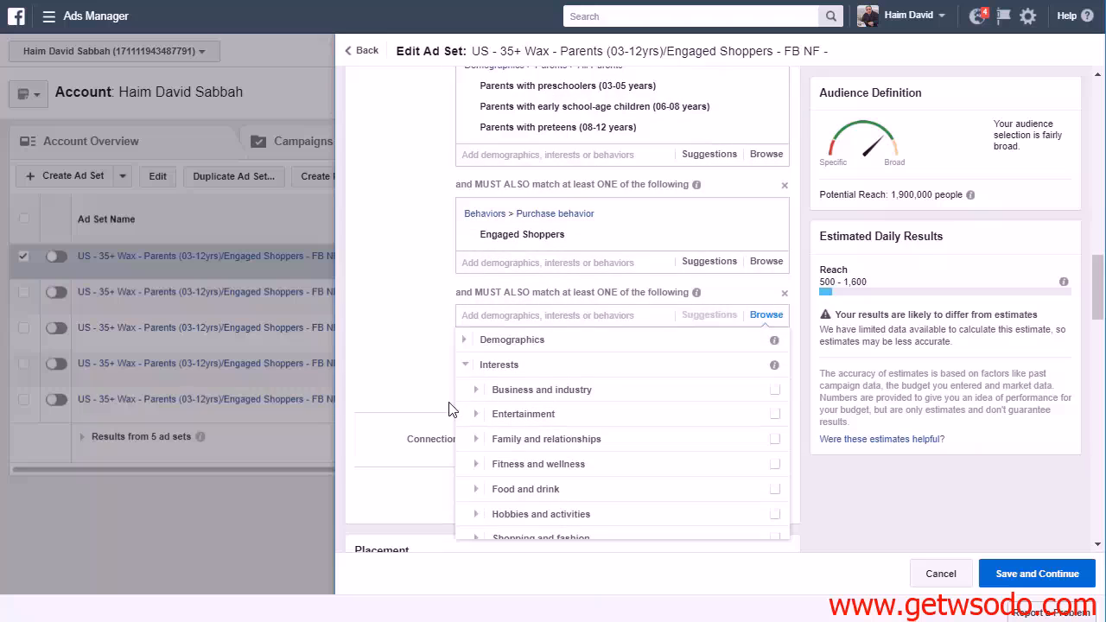
click(463, 364)
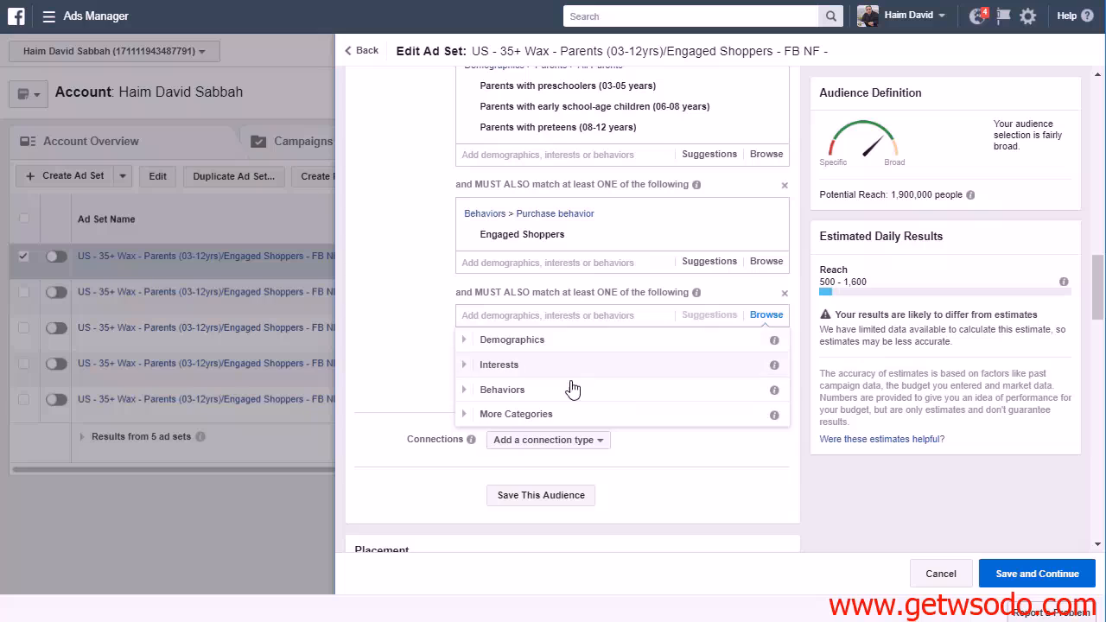
Browse the Interests categories, including the TV, Reading and Live events options under Entertainment, for a new narrowing condition
click(464, 366)
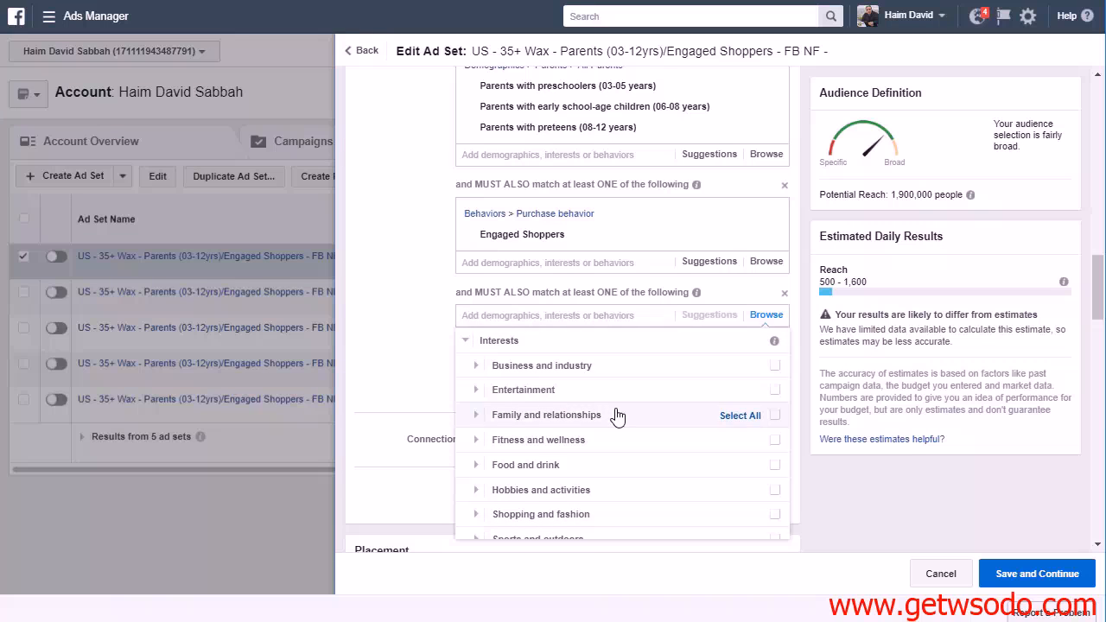
scroll(618, 416, down, 1)
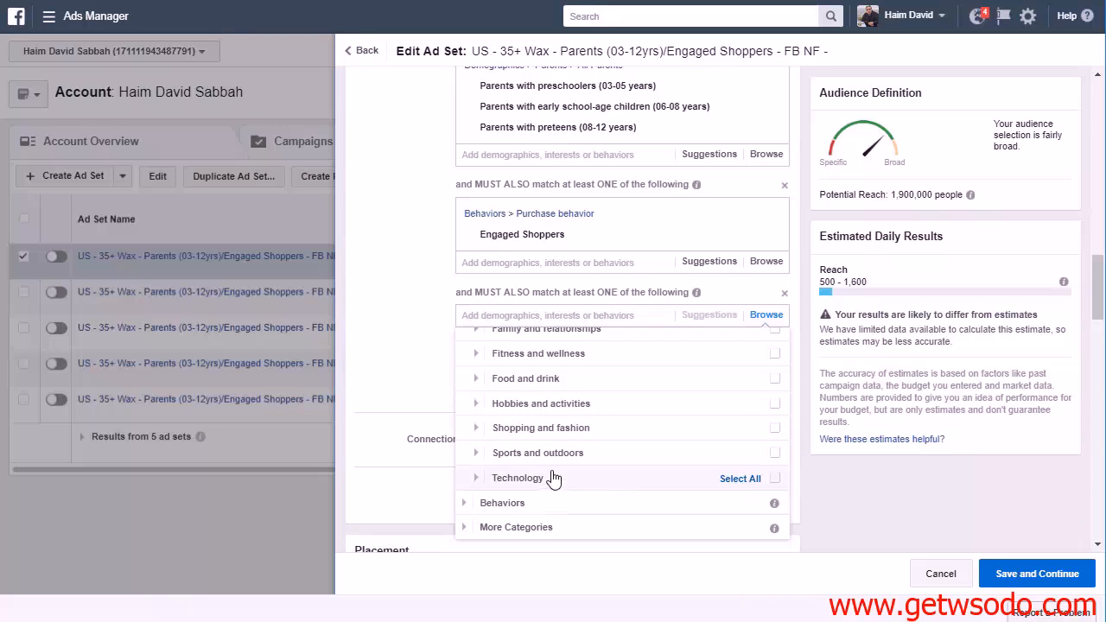
scroll(605, 449, up, 1)
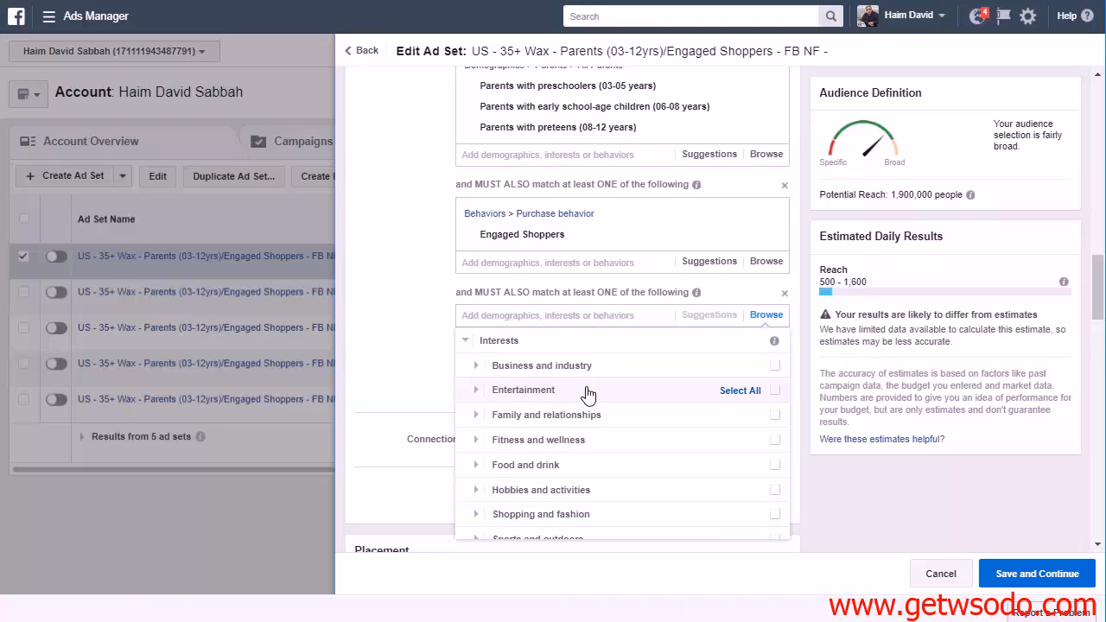
click(477, 390)
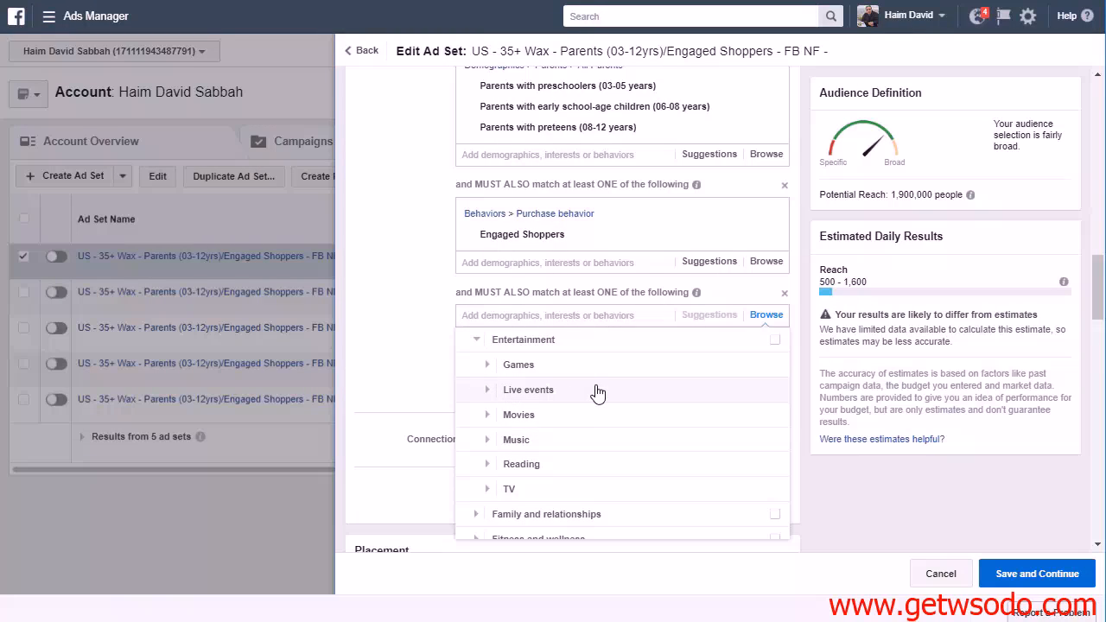
click(523, 489)
scroll(649, 420, down, 2)
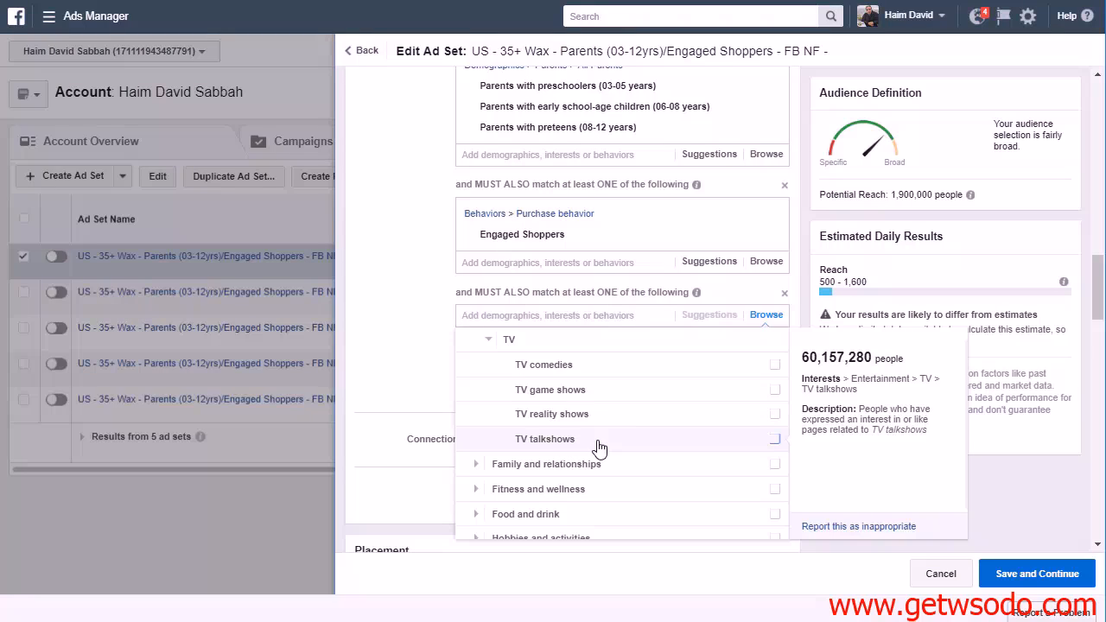
click(490, 340)
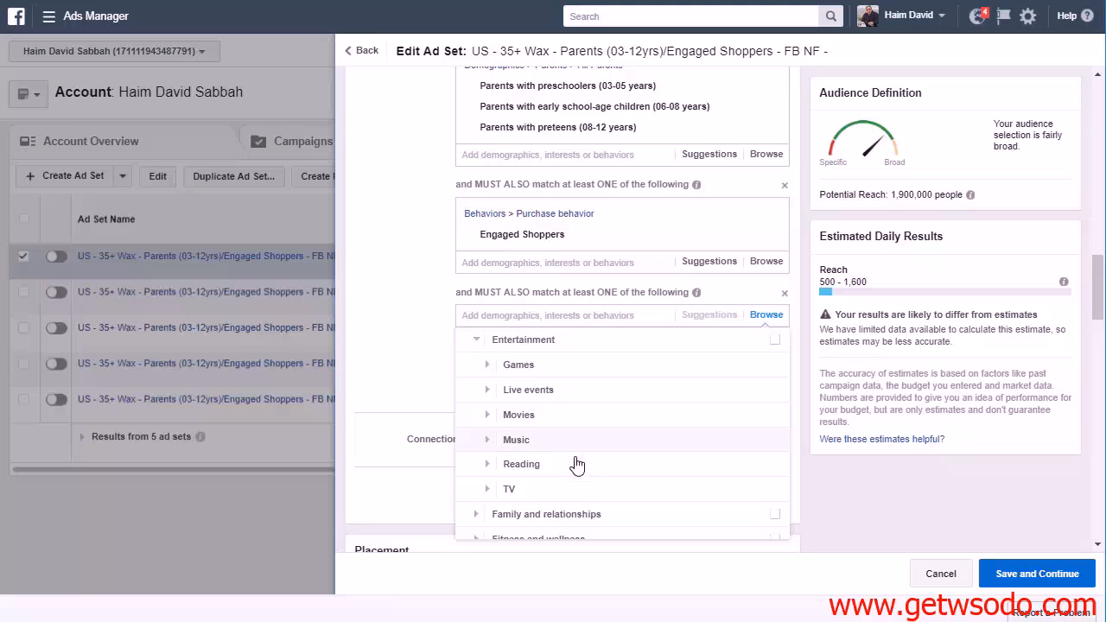
click(488, 465)
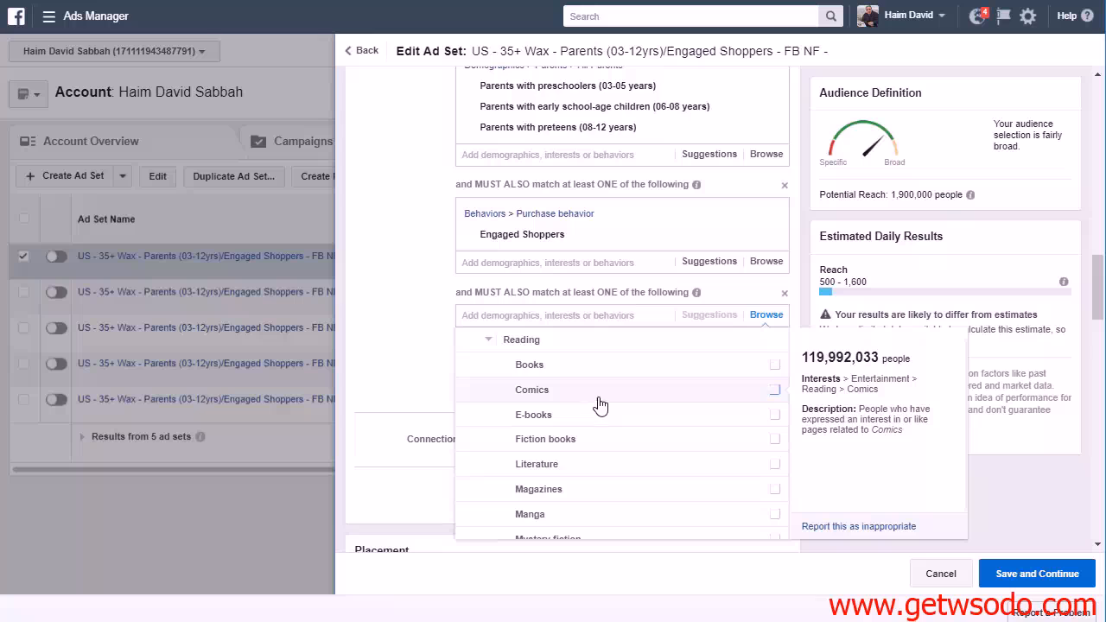
scroll(600, 406, down, 3)
scroll(612, 430, up, 5)
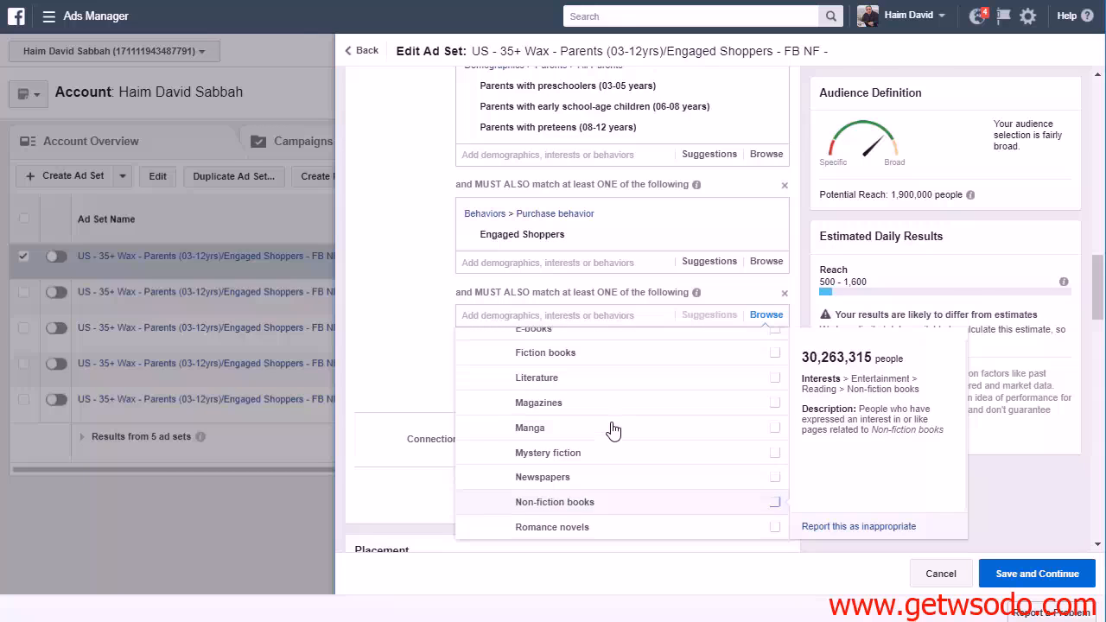
click(484, 429)
scroll(486, 428, up, 1)
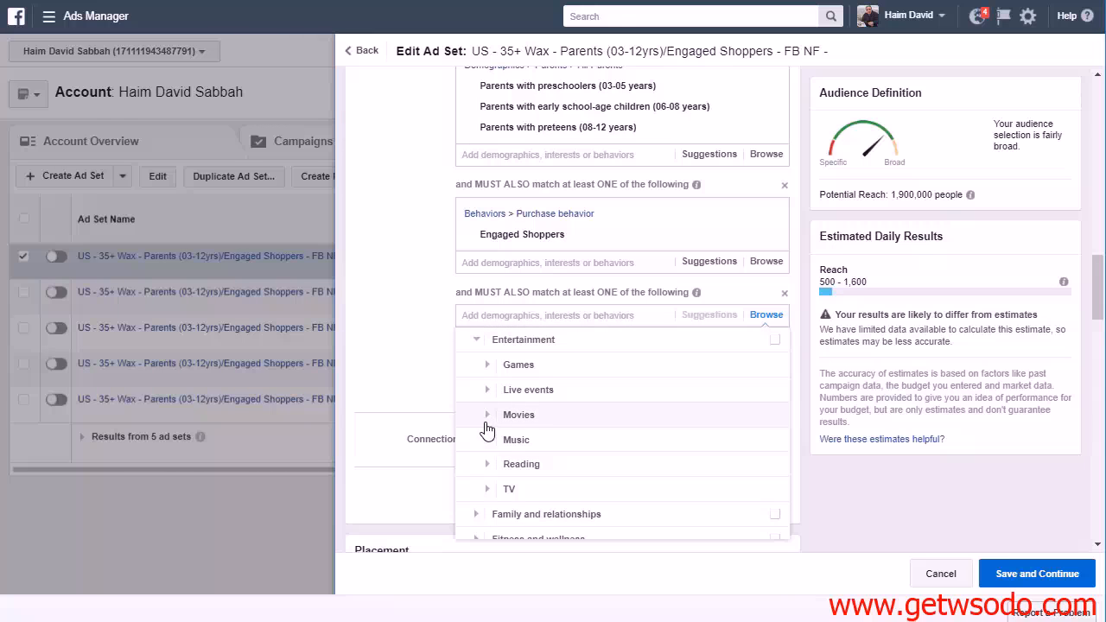
click(487, 393)
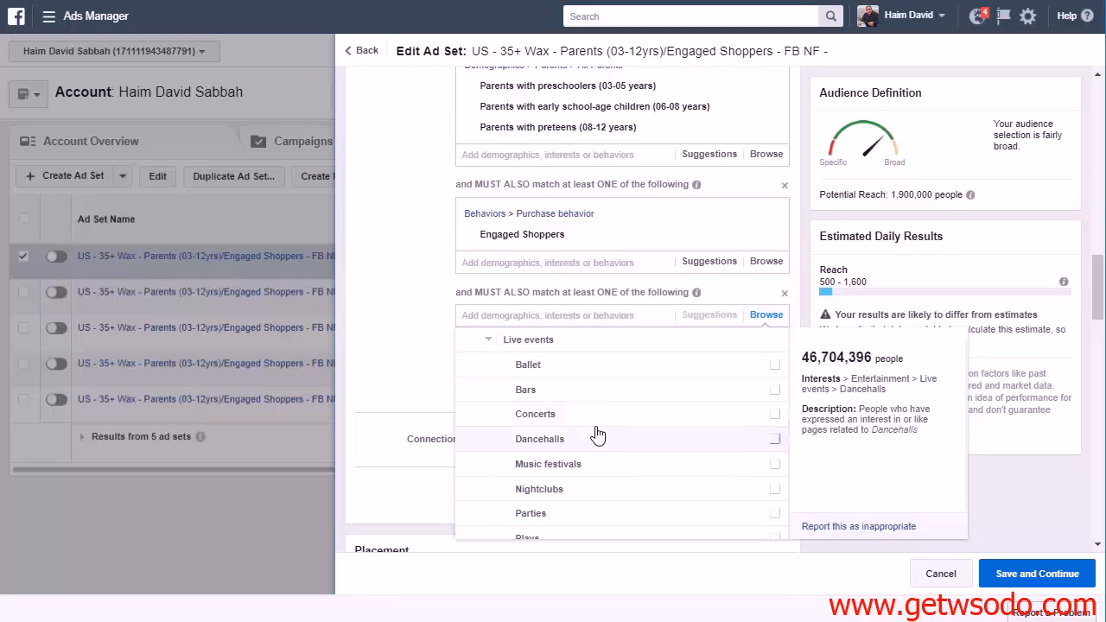
scroll(518, 441, up, 2)
click(487, 424)
scroll(536, 436, down, 1)
scroll(574, 437, down, 1)
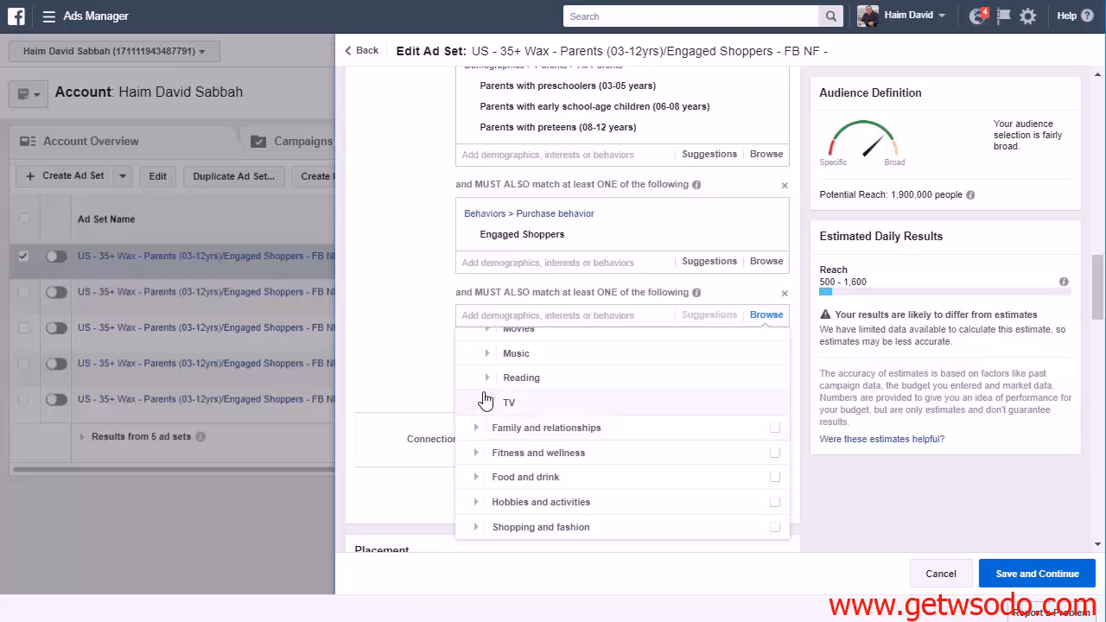
click(487, 378)
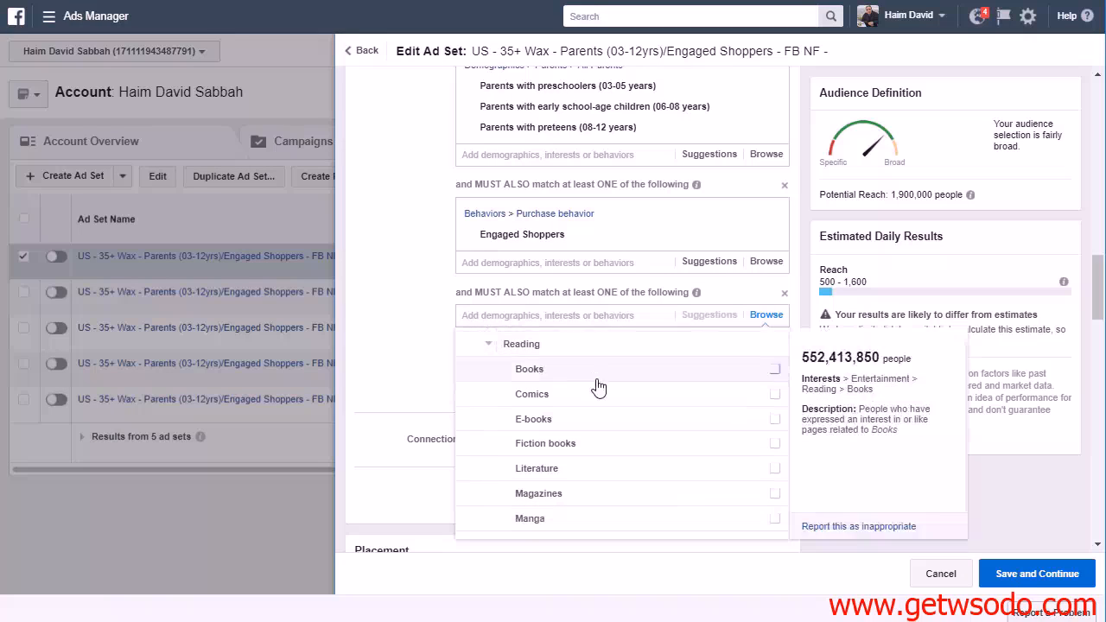
click(486, 347)
Add the TV talkshows interest from Entertainment > TV to the ad set's emptied last narrowing condition
click(499, 488)
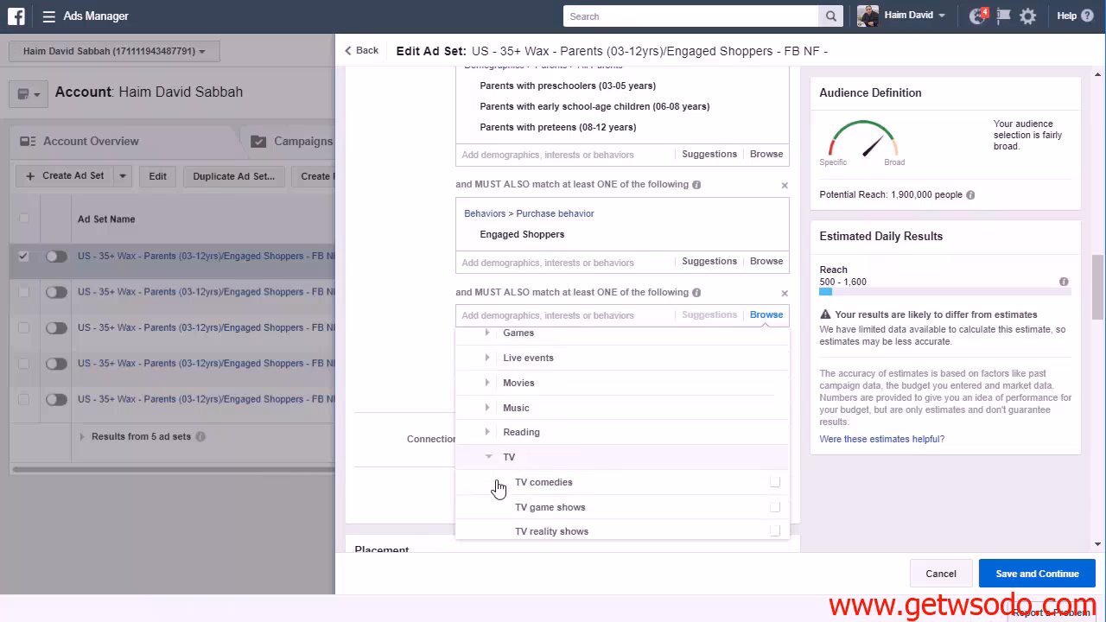
scroll(499, 488, down, 2)
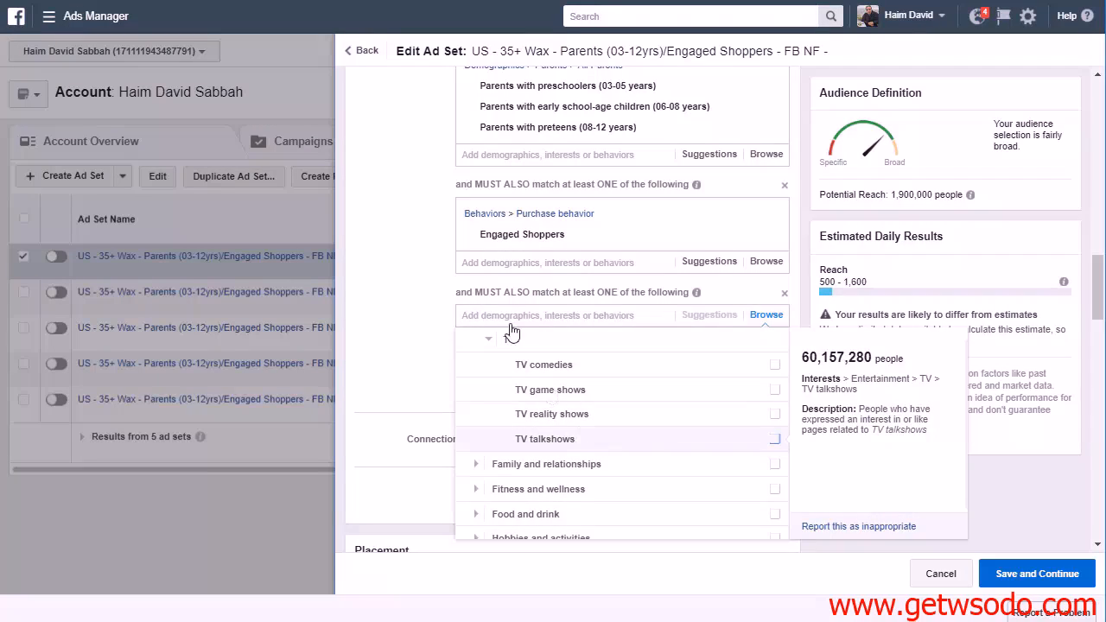
click(570, 439)
click(391, 285)
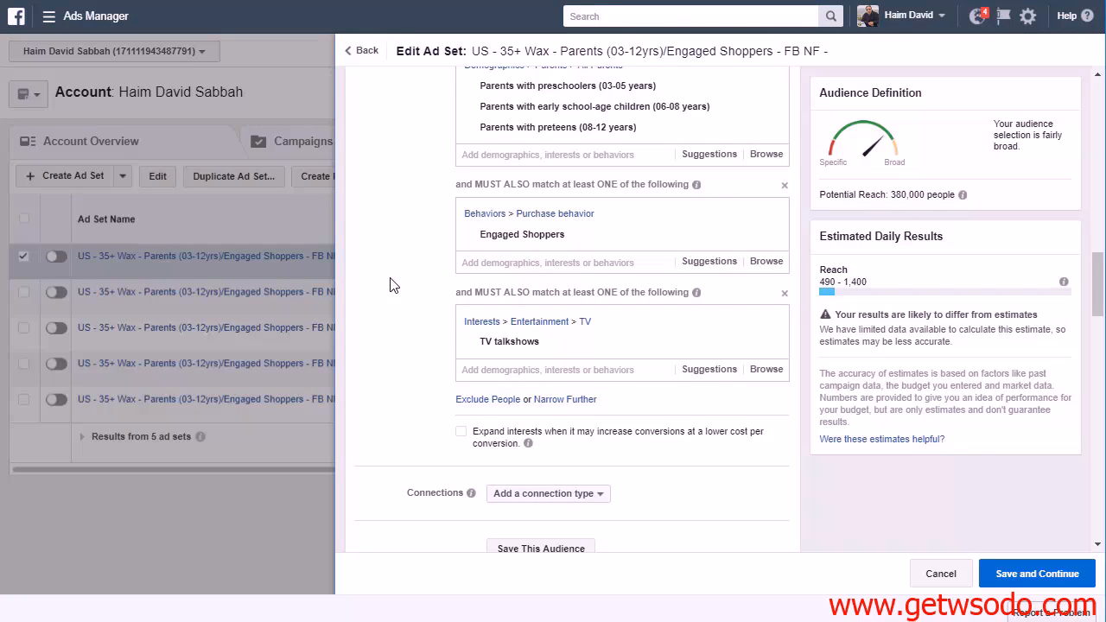
Review the ad set's detailed targeting, placement, delivery optimization, schedule and audience settings
scroll(421, 255, up, 1)
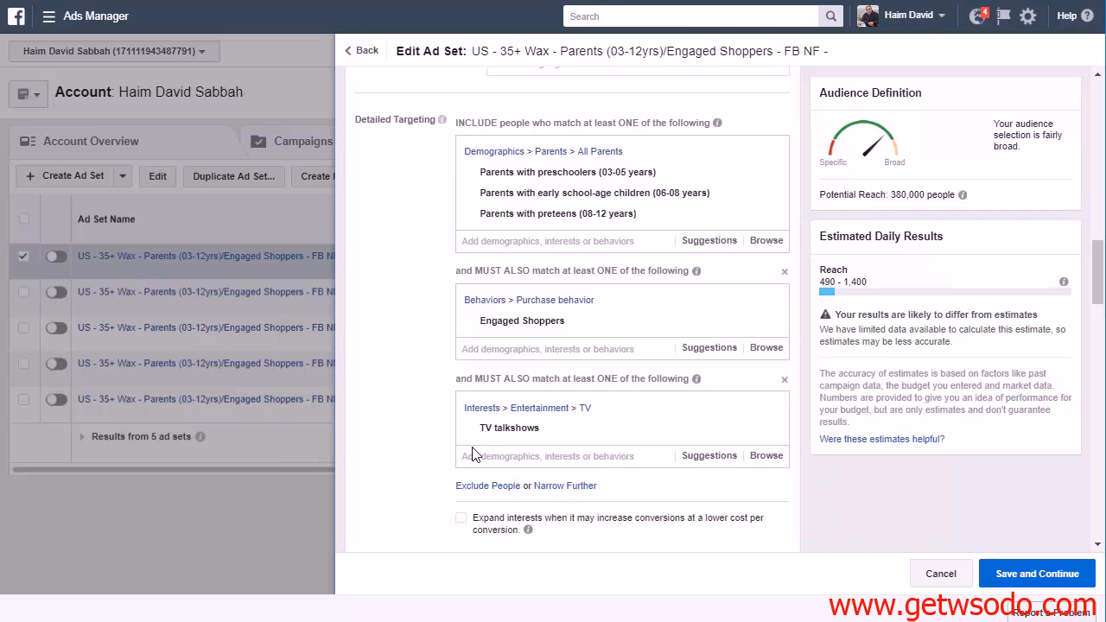
scroll(473, 456, down, 2)
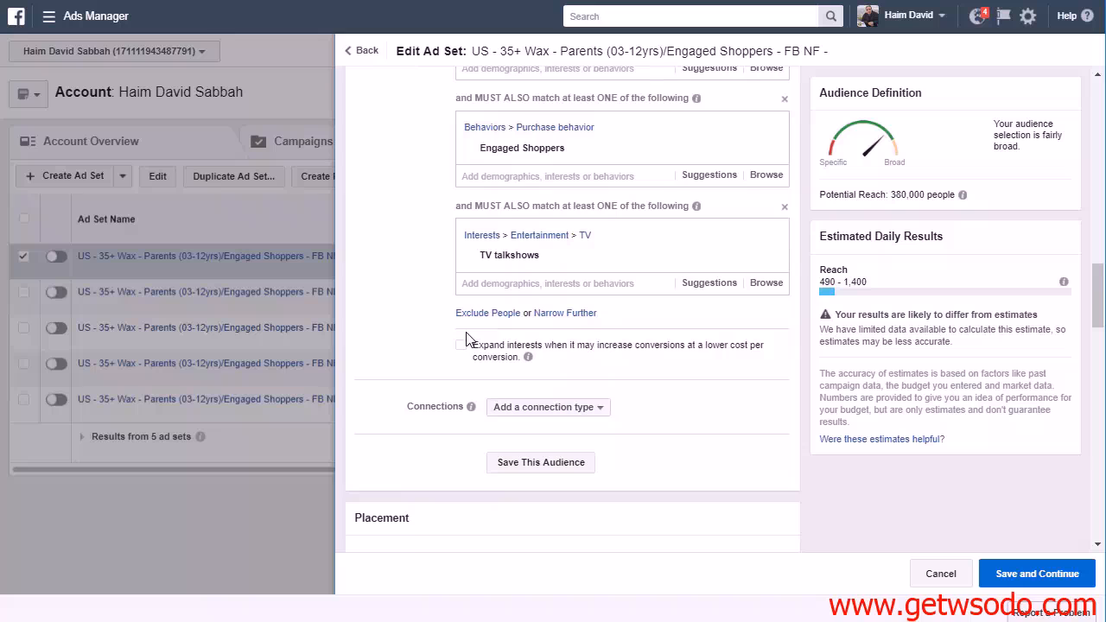
scroll(734, 441, down, 4)
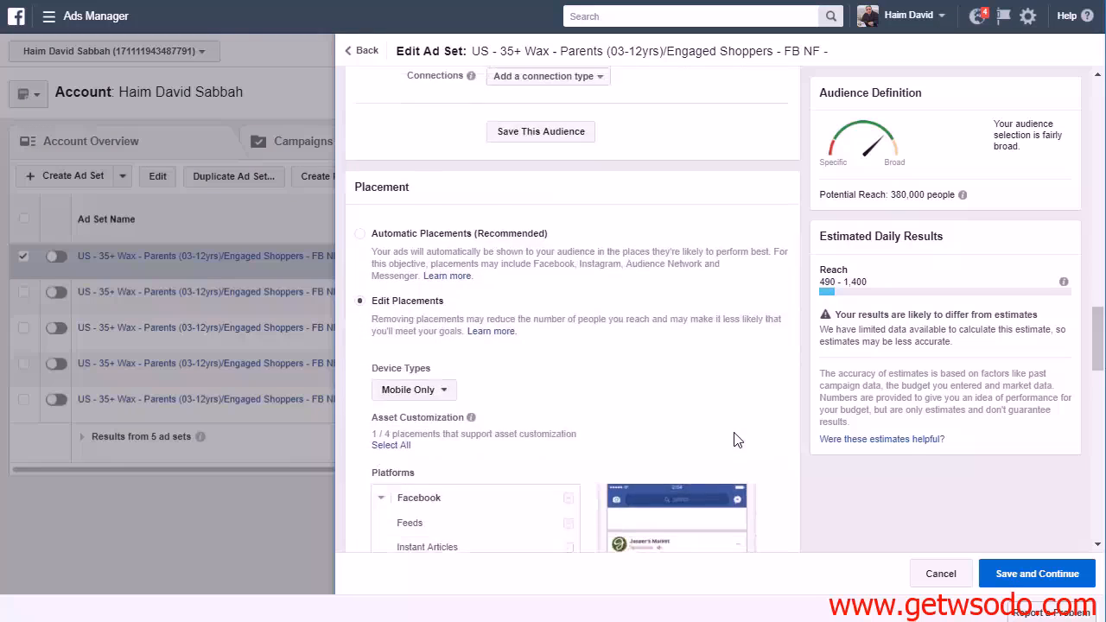
scroll(749, 446, down, 1)
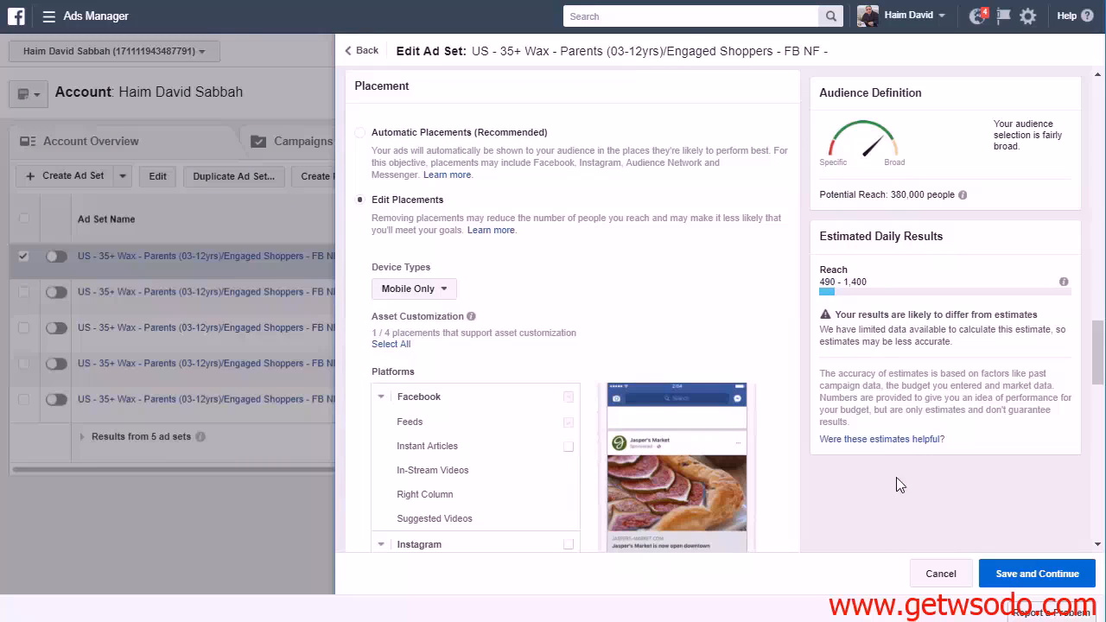
scroll(686, 306, down, 7)
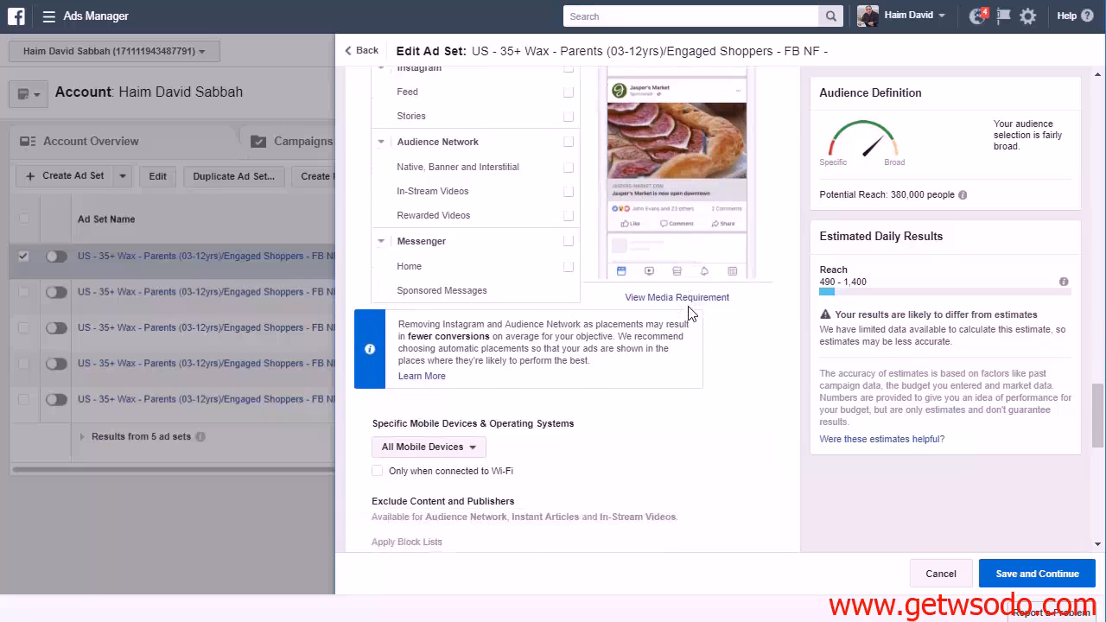
scroll(707, 340, down, 5)
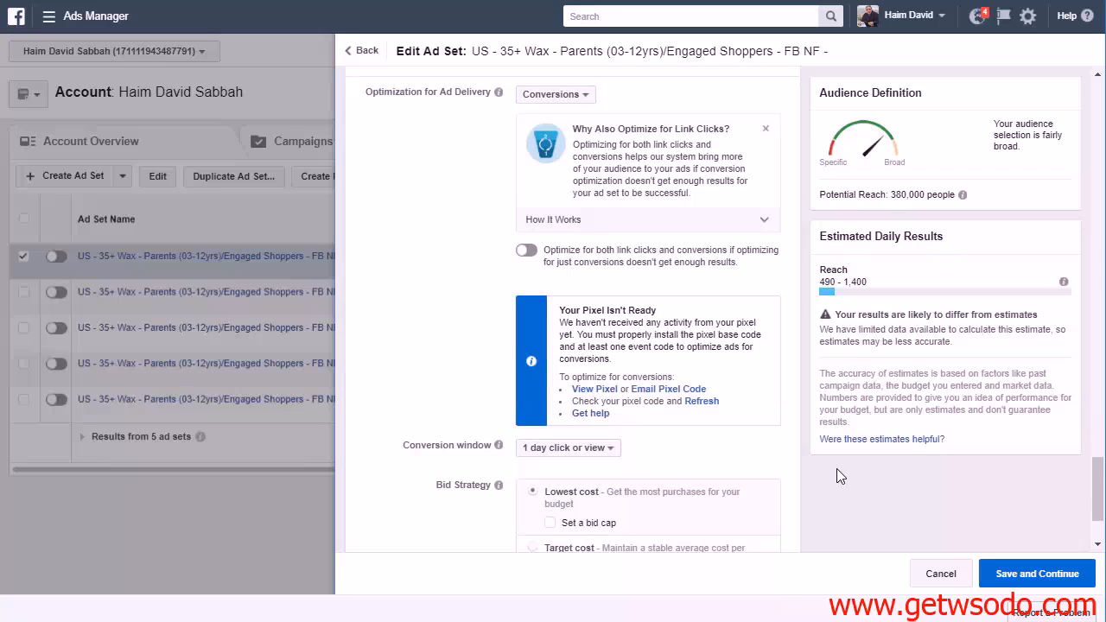
scroll(838, 469, up, 12)
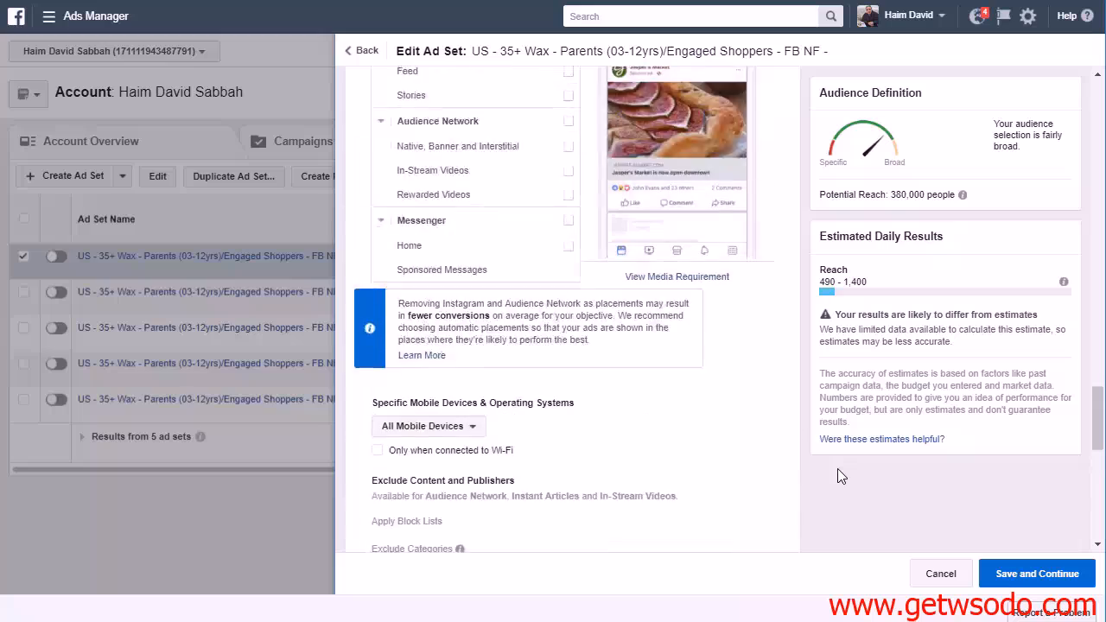
scroll(837, 469, up, 15)
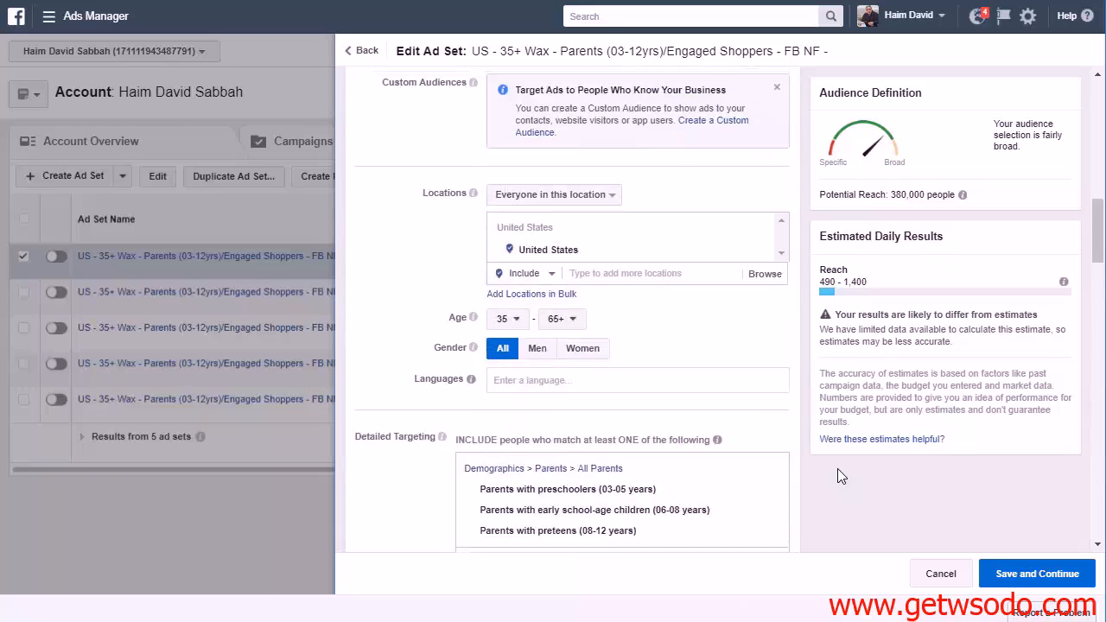
scroll(837, 469, up, 5)
scroll(837, 469, down, 6)
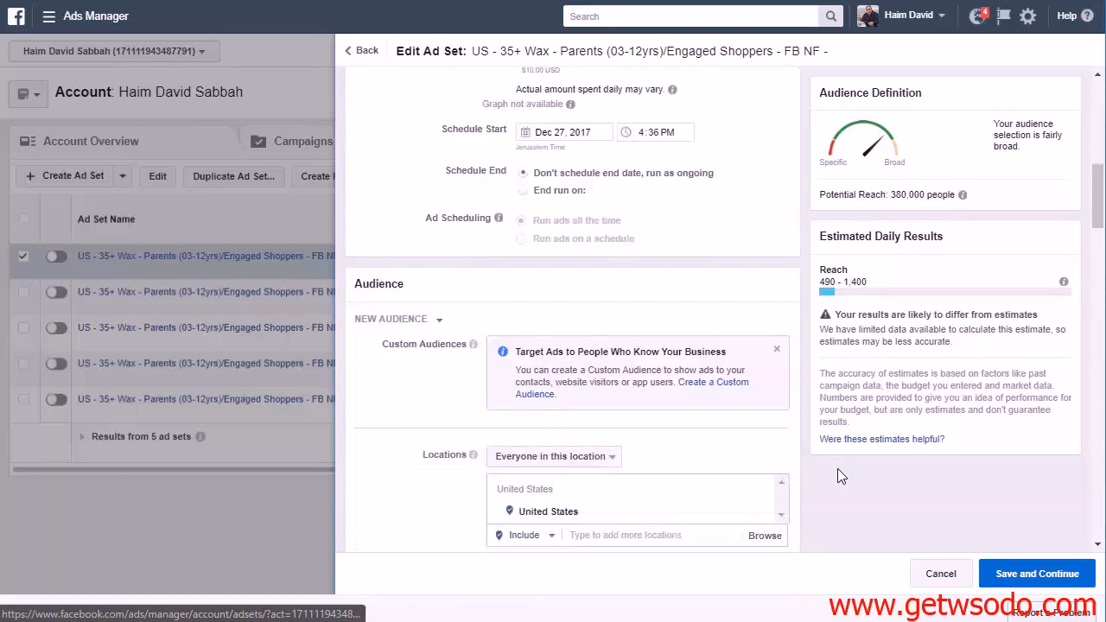
scroll(837, 468, down, 4)
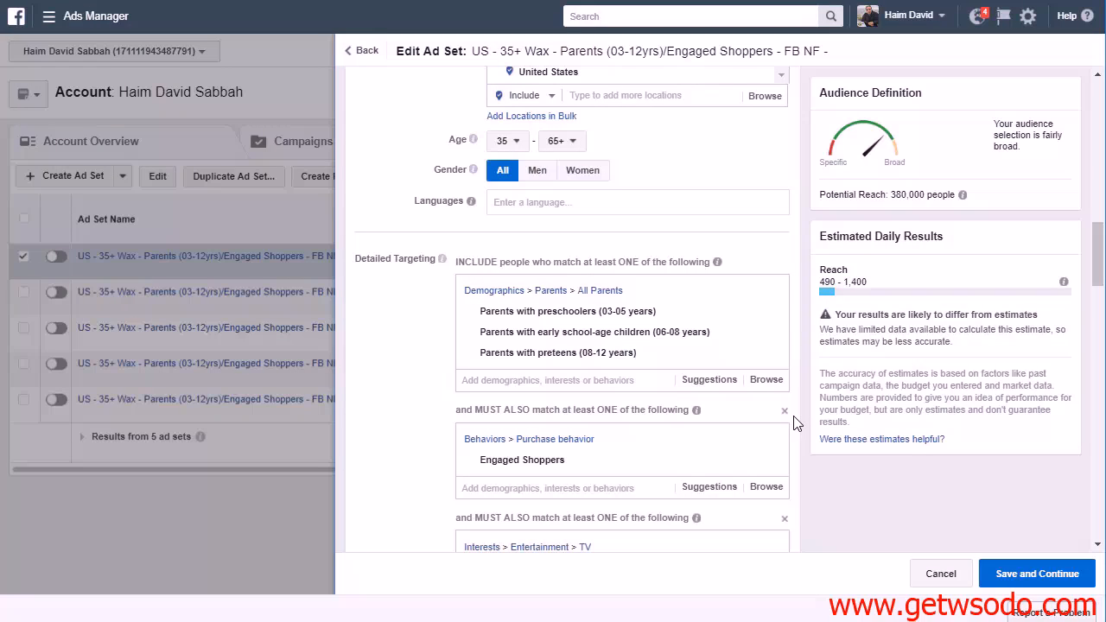
Complete the ad set name by adding "TV Talkshows" at its end
scroll(795, 422, up, 15)
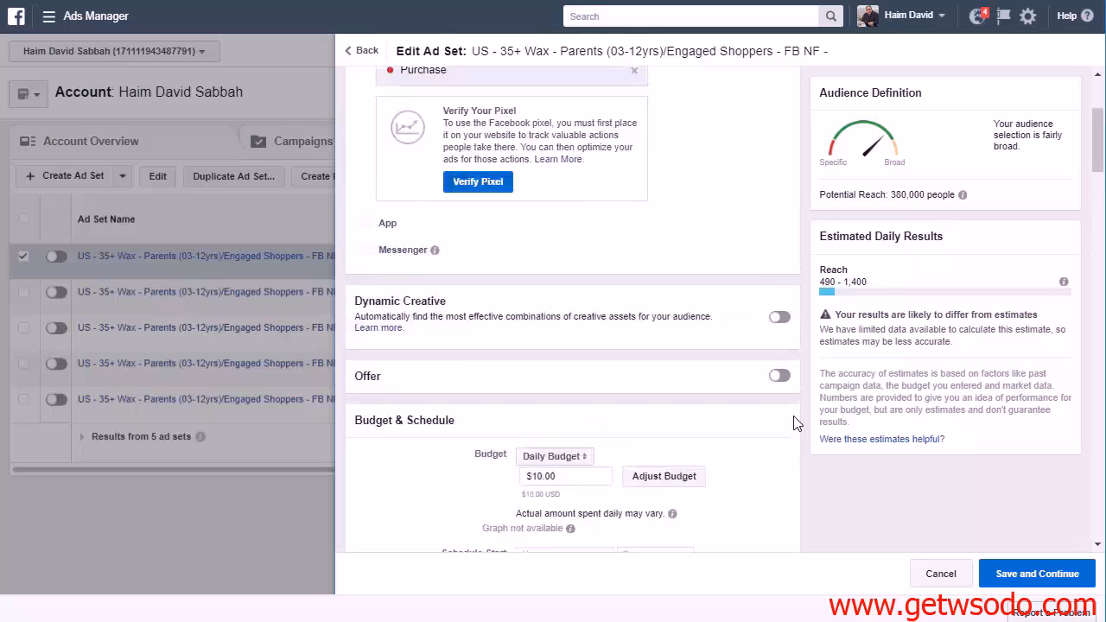
click(641, 115)
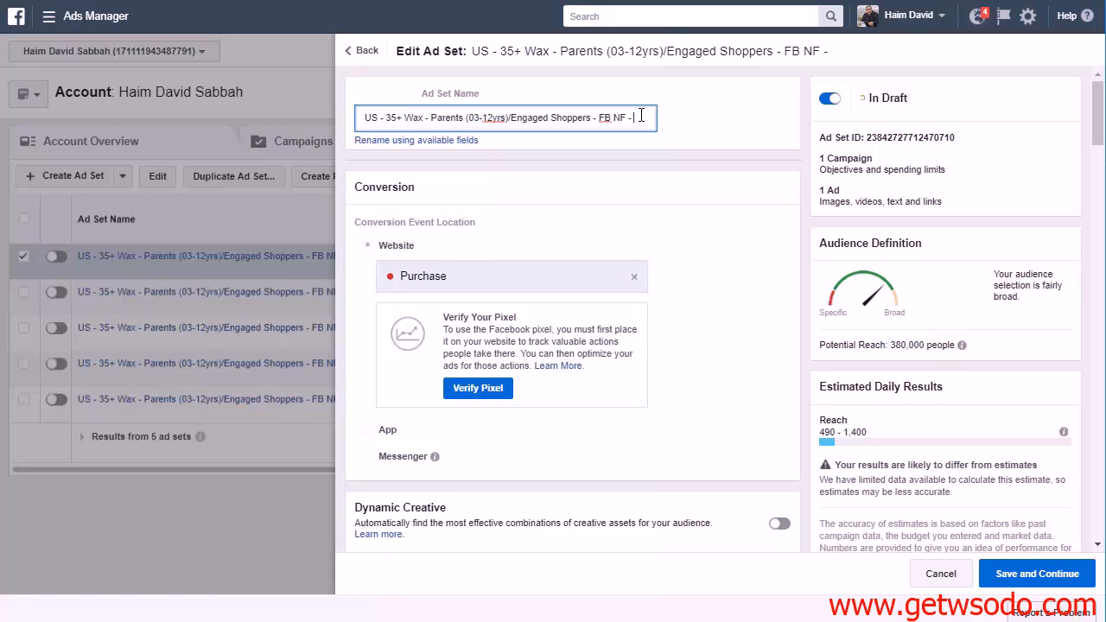
text(Taki)
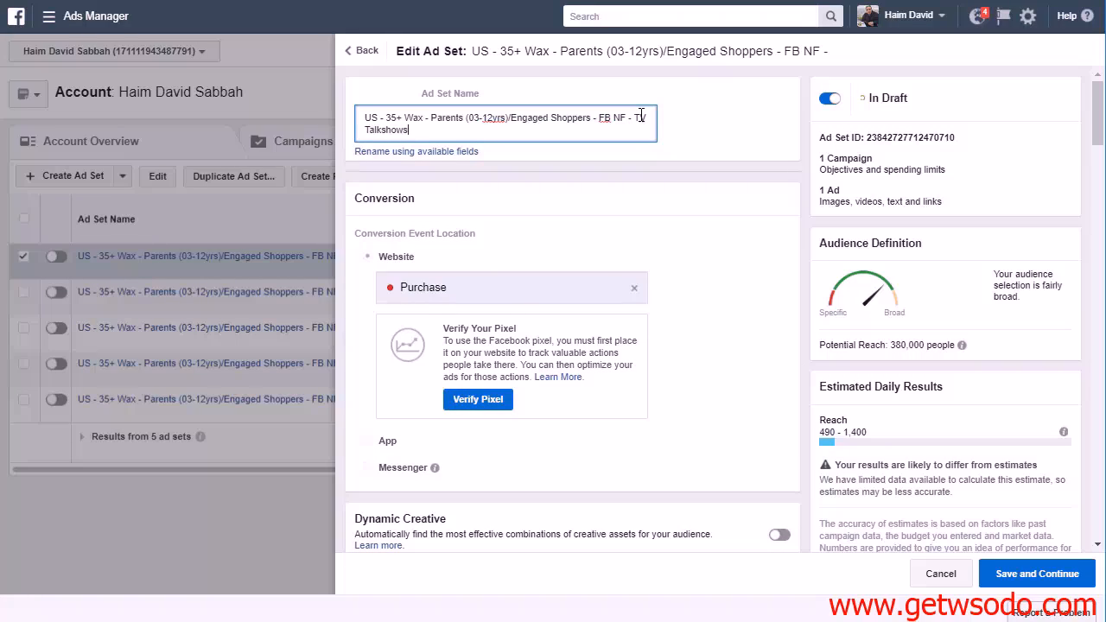
Save and publish the TV Talkshows ad set, and switch its delivery off in the ad set list
click(1012, 574)
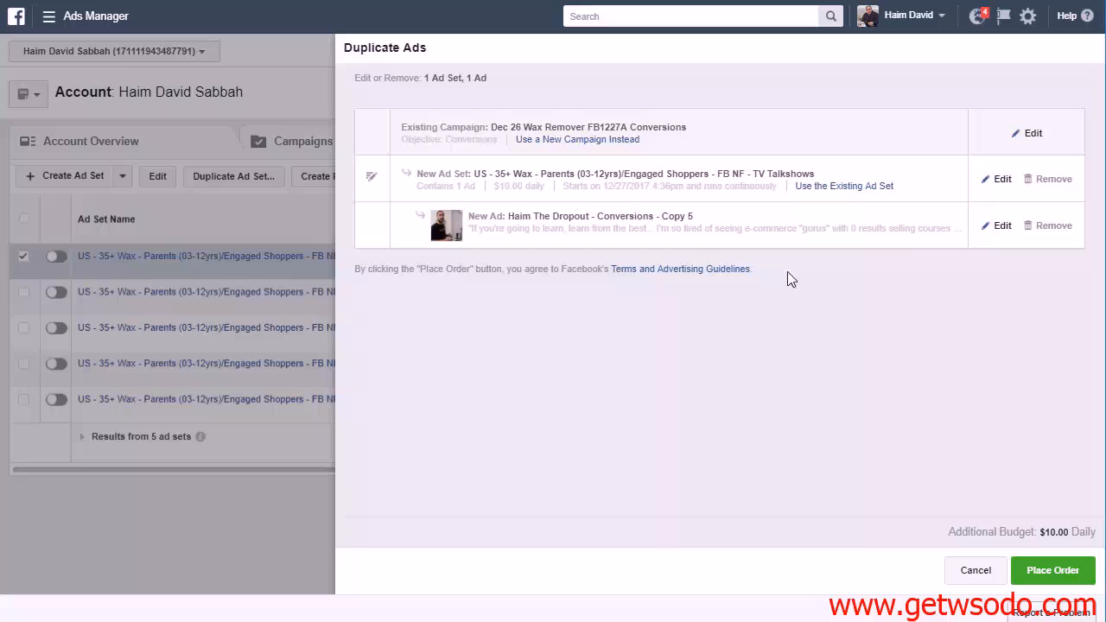
click(1048, 572)
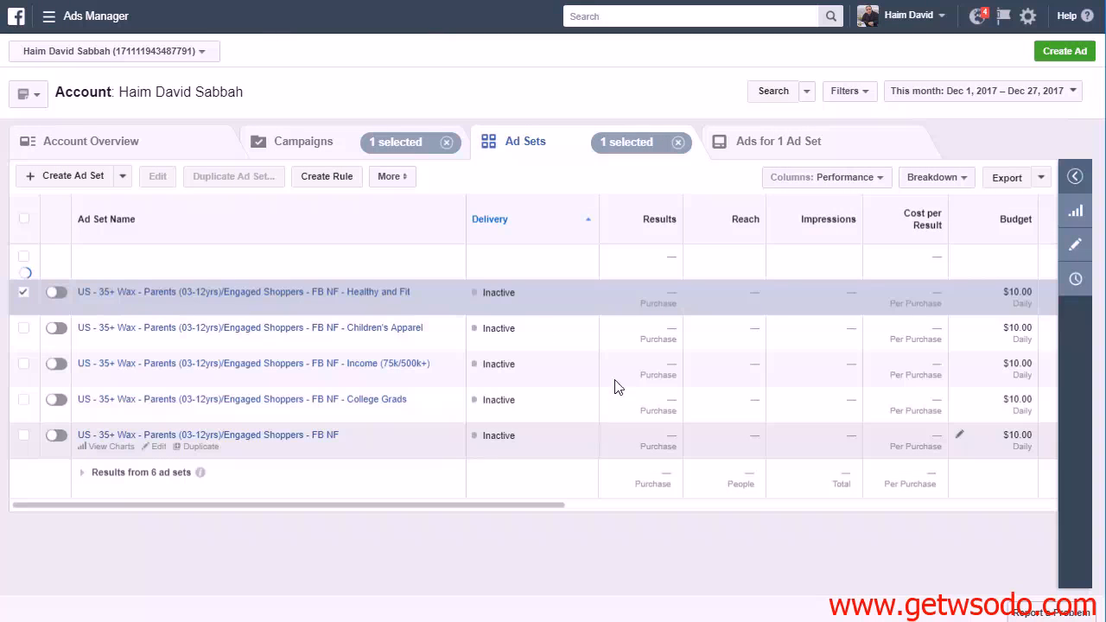
click(24, 292)
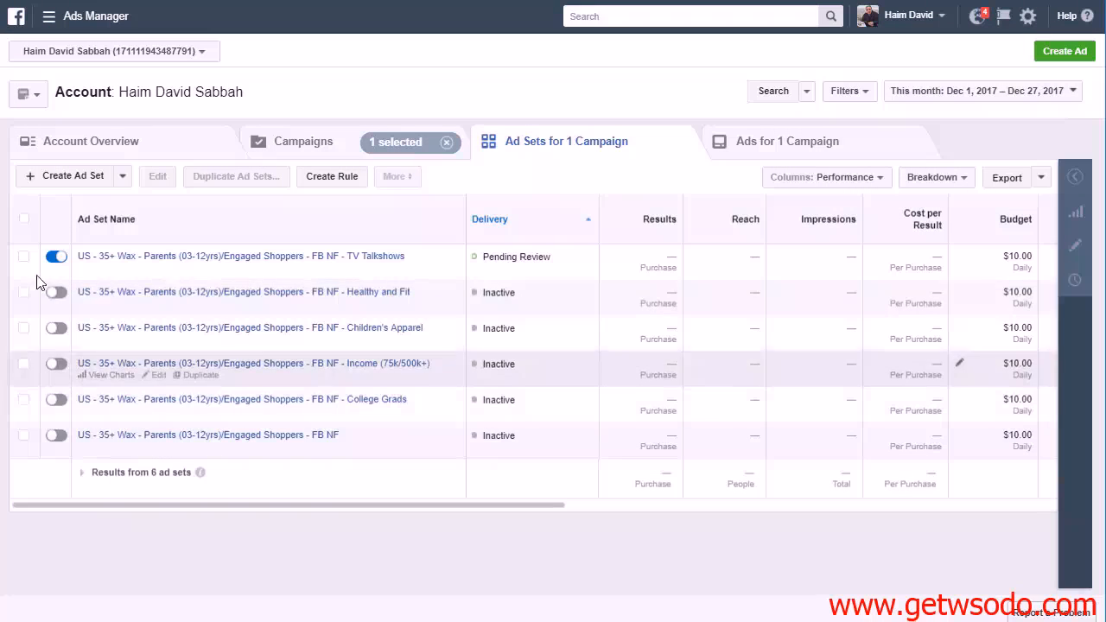
click(39, 256)
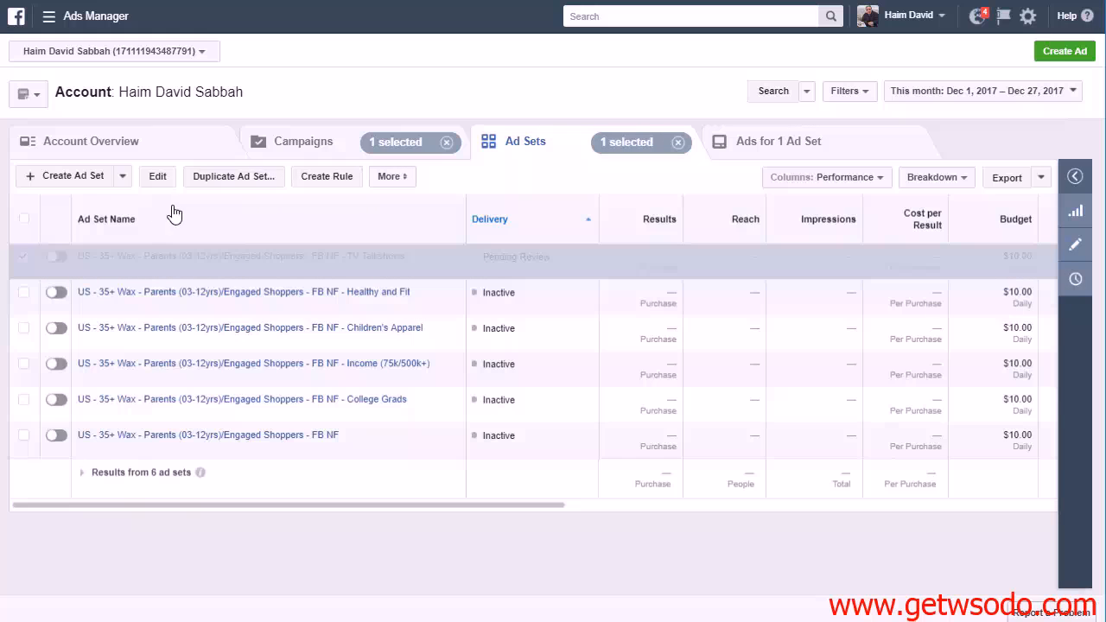
Duplicate the TV Talkshows ad set and strip "TV Talkshows - Copy" from the end of the duplicate's name
click(242, 177)
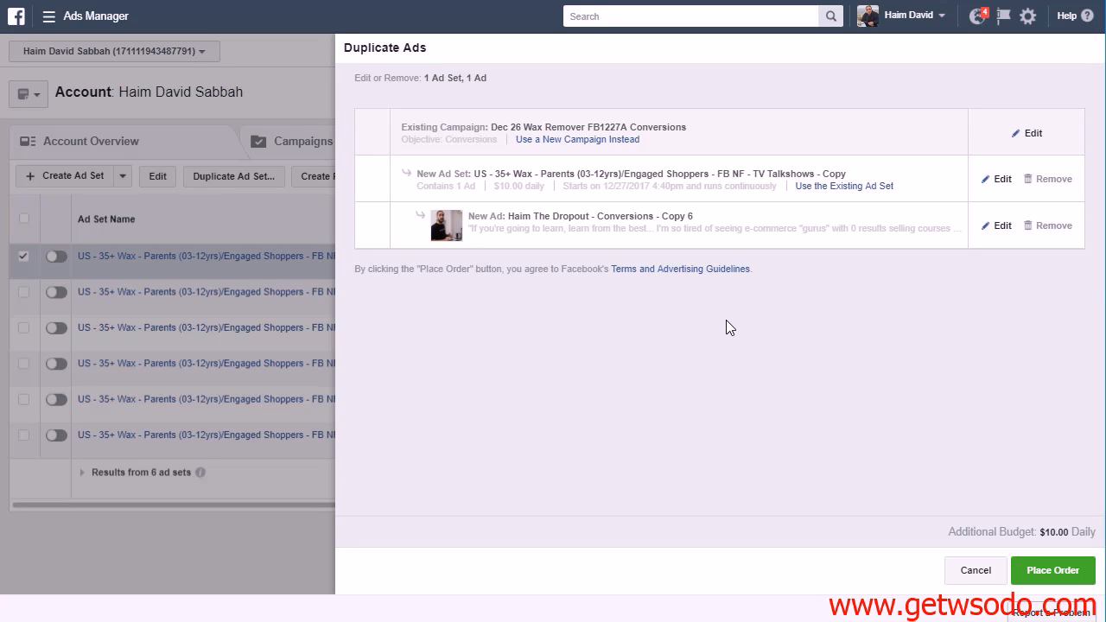
click(996, 179)
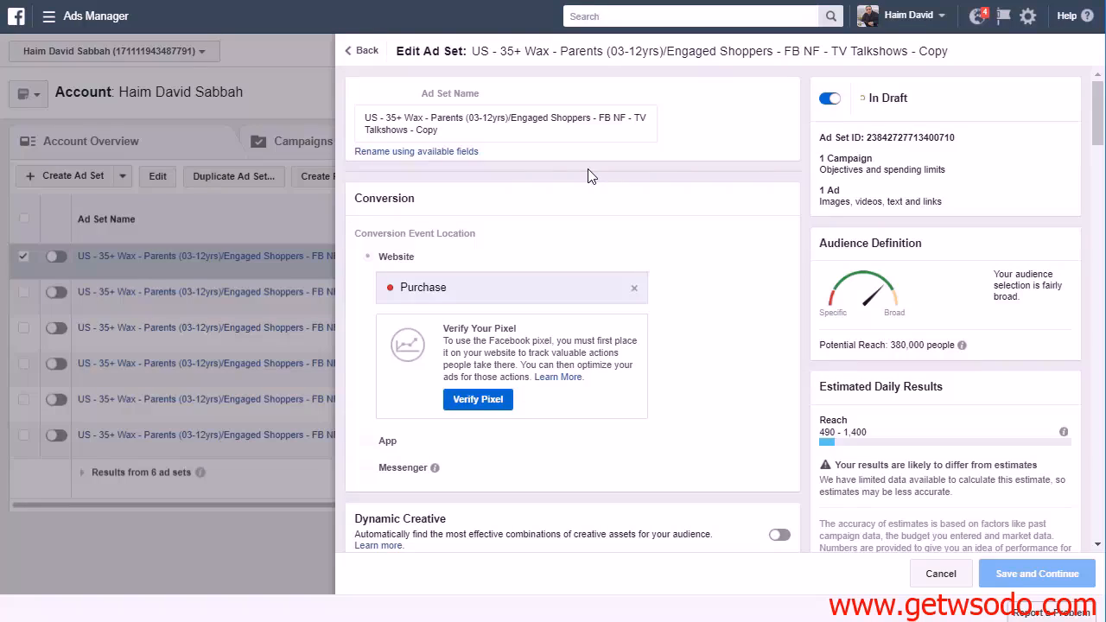
click(425, 131)
double_click(424, 132)
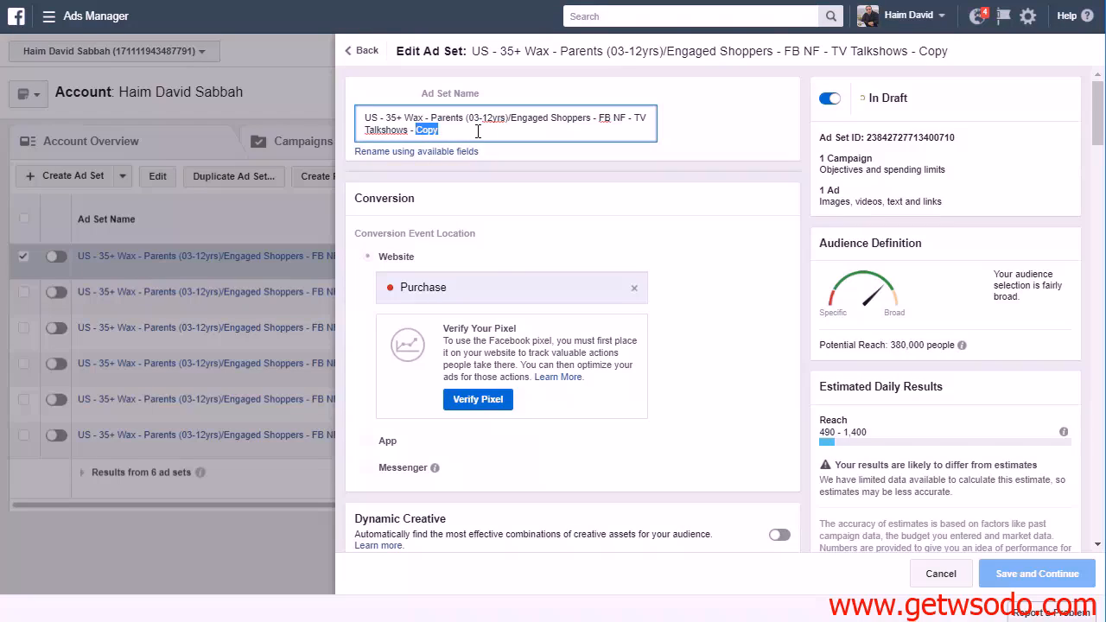
key(BackSpace)
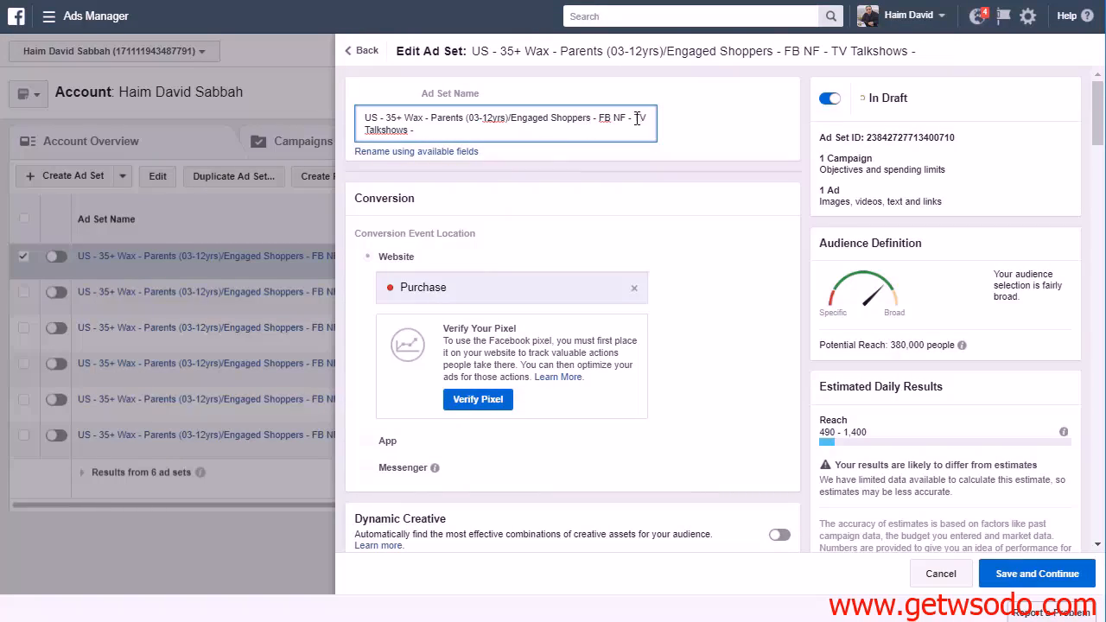
drag(635, 121, 654, 141)
key(BackSpace)
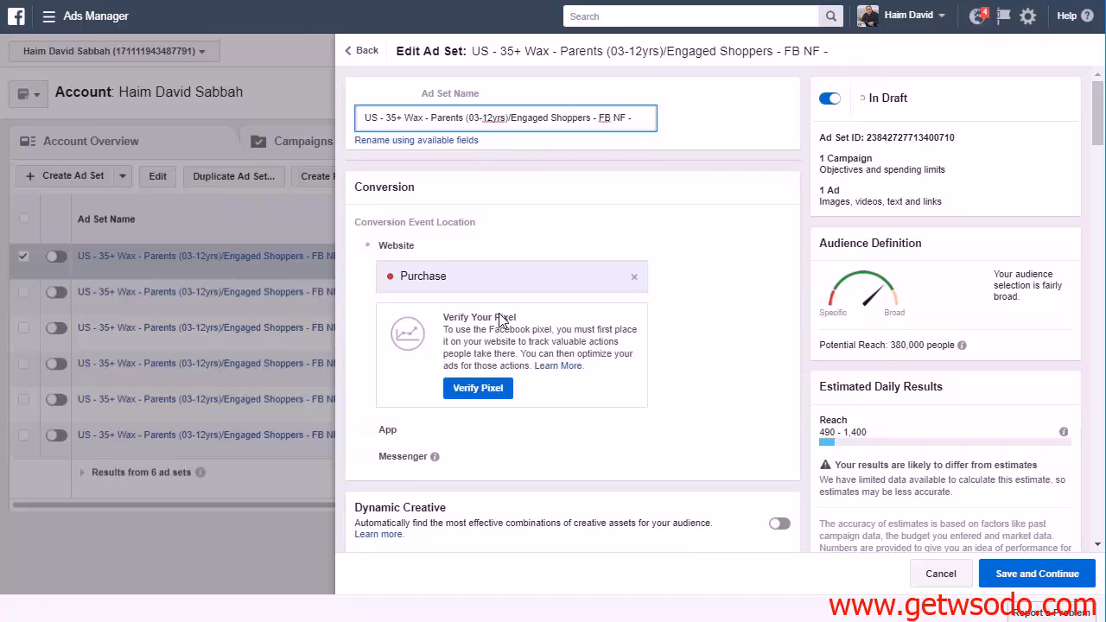
Remove the TV talkshows interest from the duplicated ad set's last narrowing condition in Detailed Targeting
scroll(501, 319, down, 10)
scroll(739, 355, down, 4)
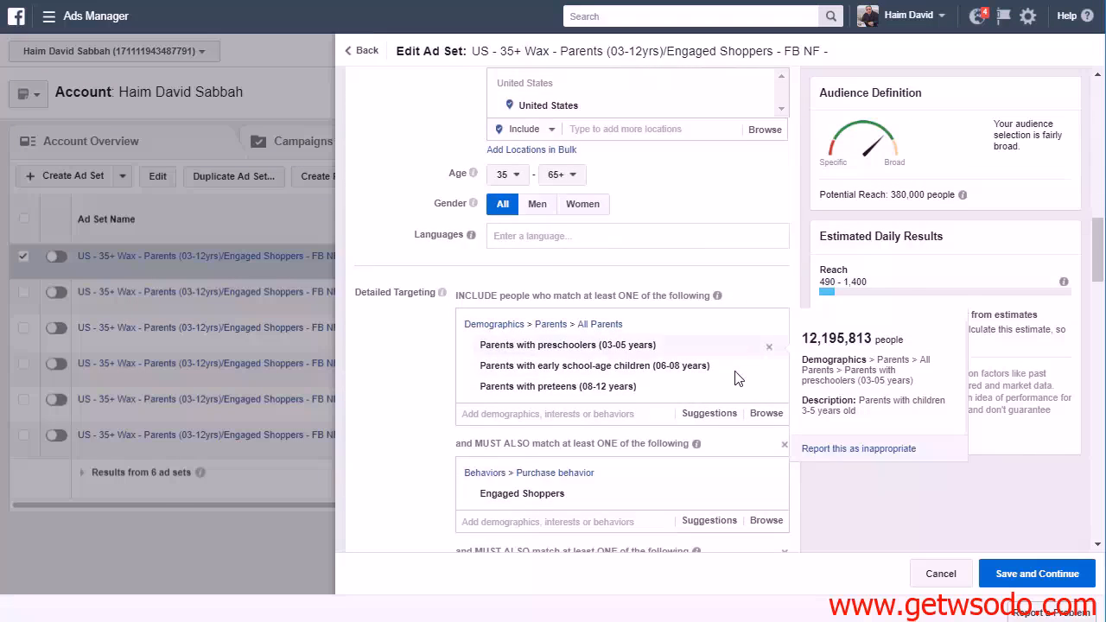
click(769, 410)
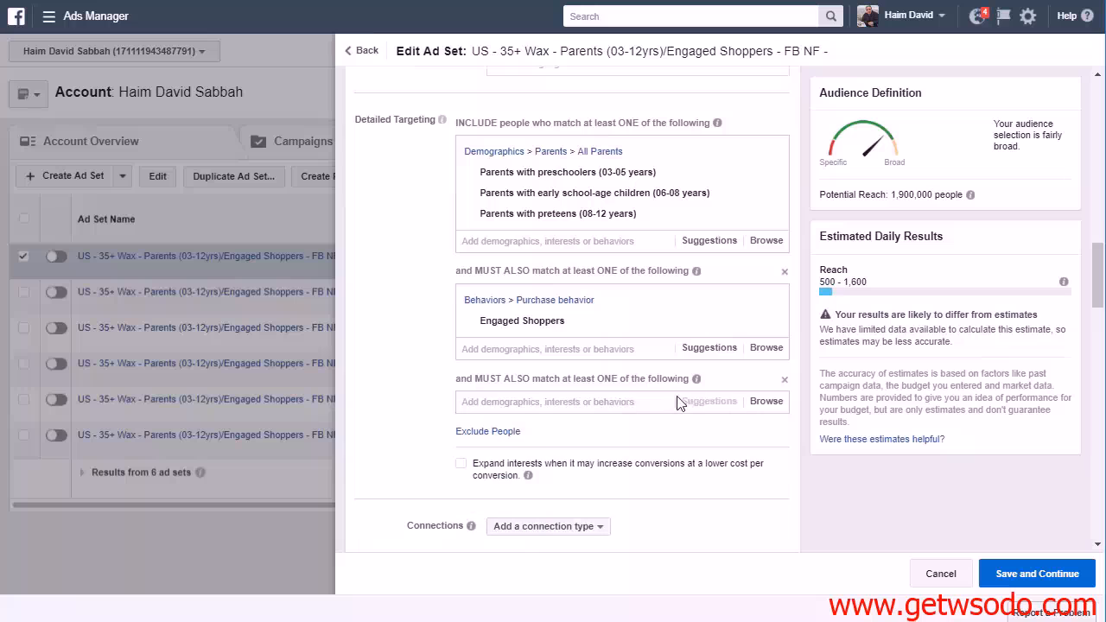
Look through the Behaviors targeting categories for the emptied last narrowing condition, from Anniversary down to Travel
click(635, 401)
click(752, 411)
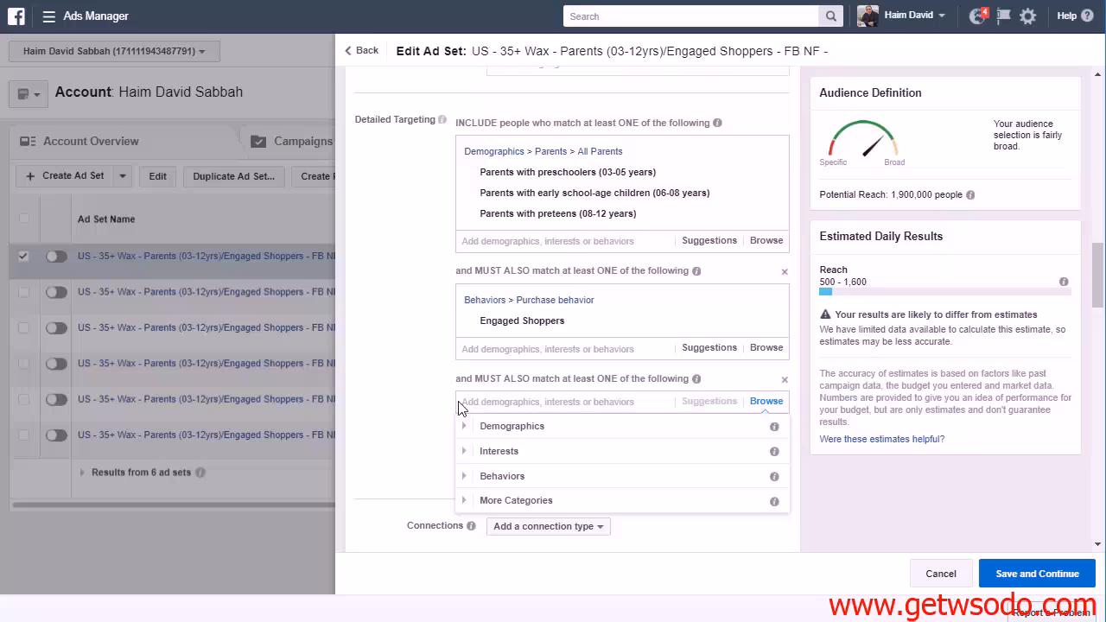
scroll(452, 407, down, 1)
click(476, 391)
scroll(573, 395, down, 4)
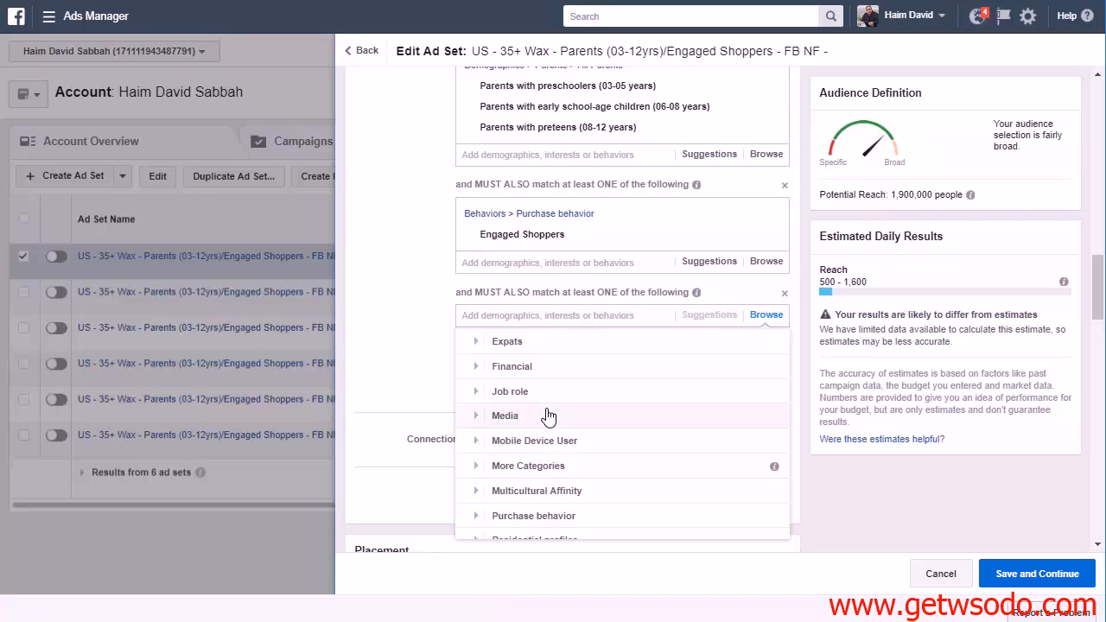
scroll(548, 416, down, 1)
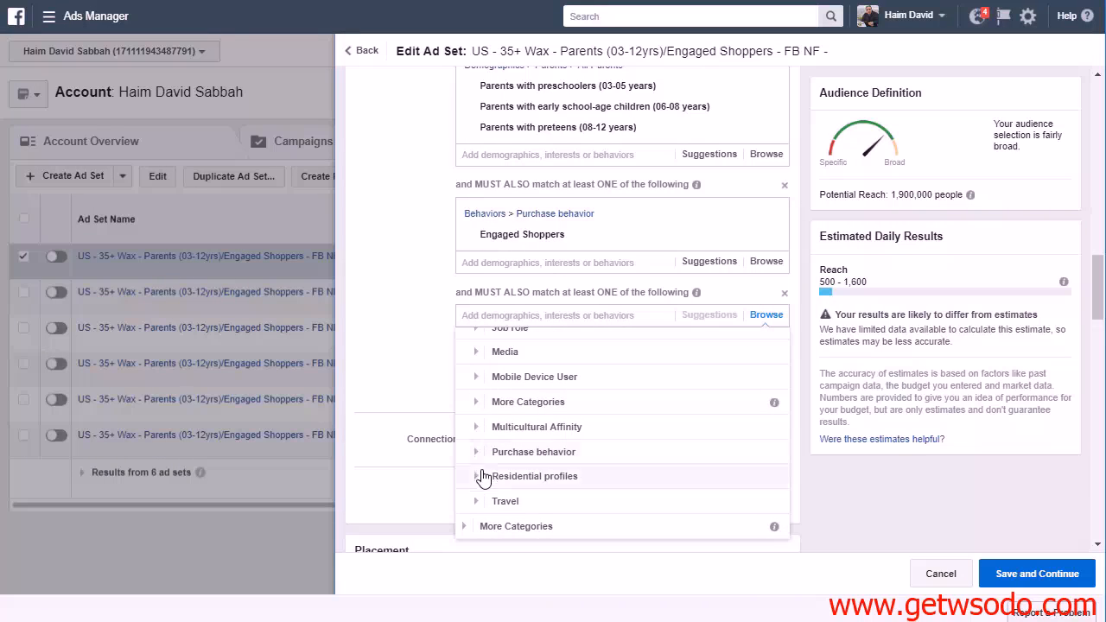
click(476, 478)
click(476, 378)
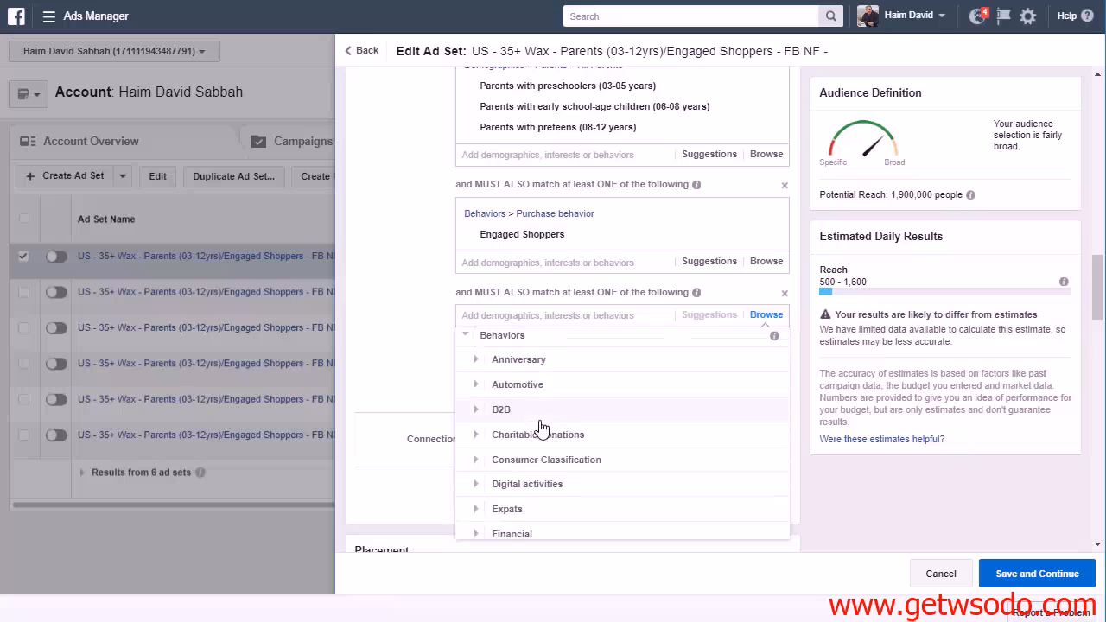
scroll(542, 456, down, 5)
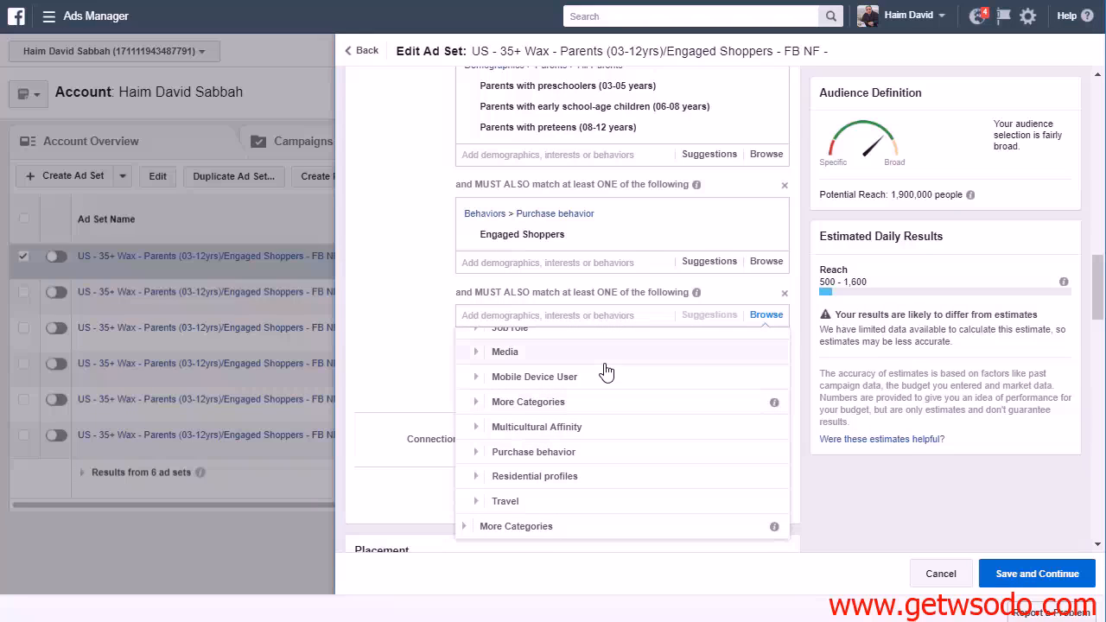
click(501, 321)
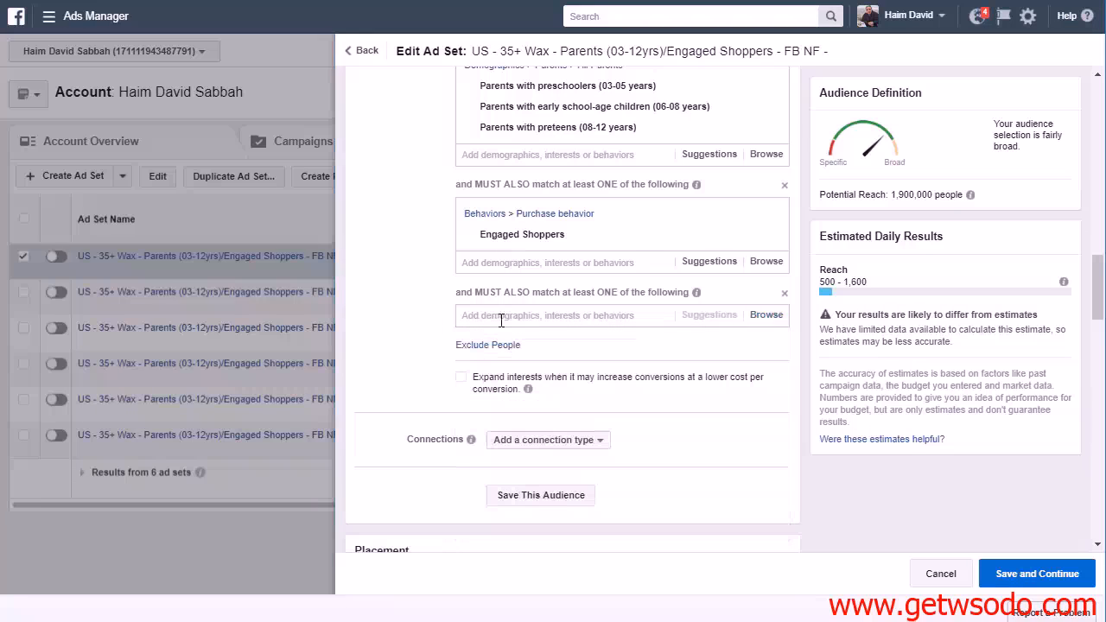
Search the last narrowing condition's targeting options for "household" and look through the suggestions
click(667, 314)
text(h)
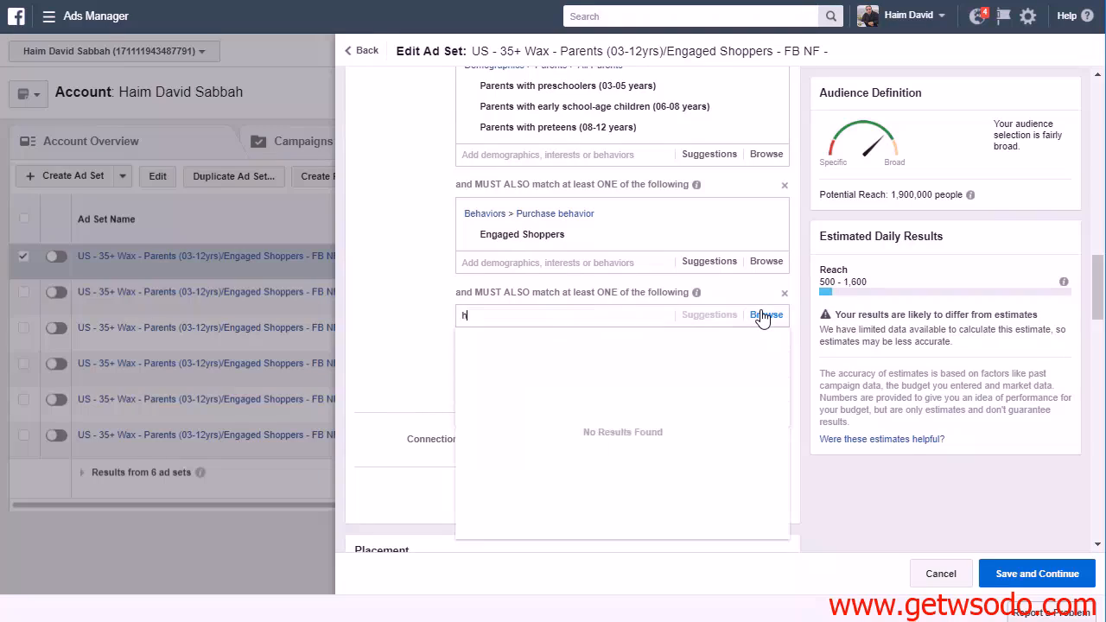
text(ousehold)
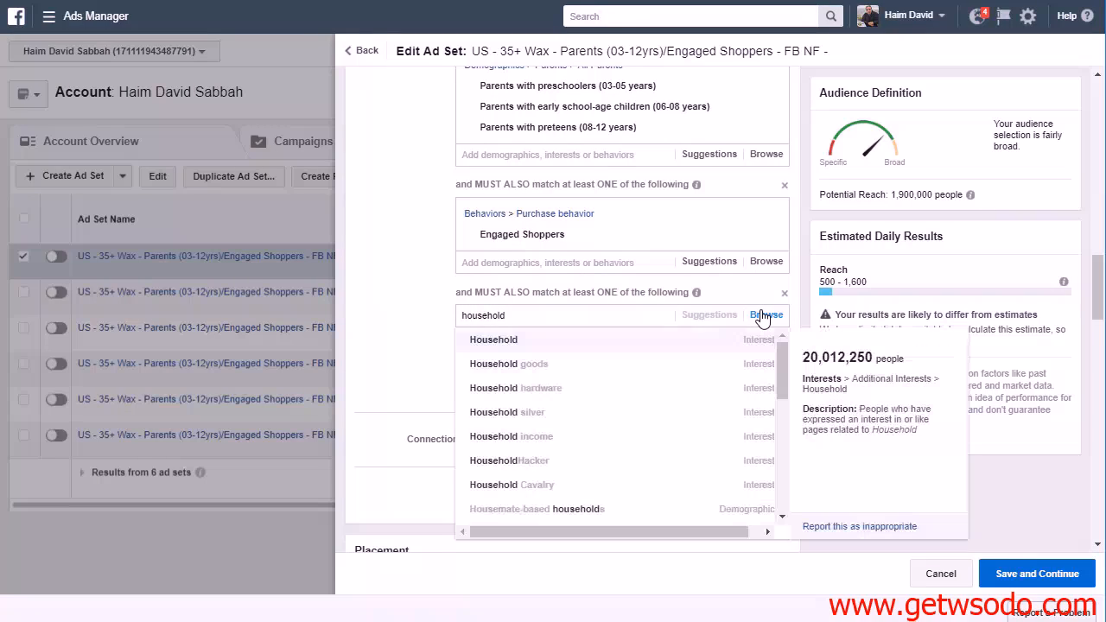
scroll(623, 365, down, 5)
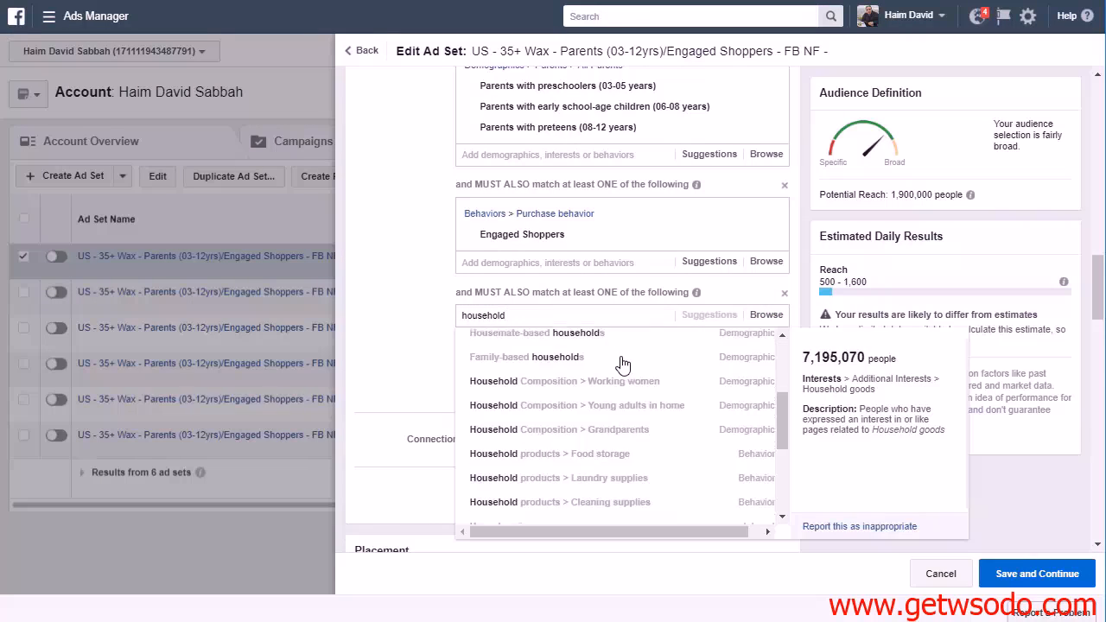
scroll(650, 394, up, 2)
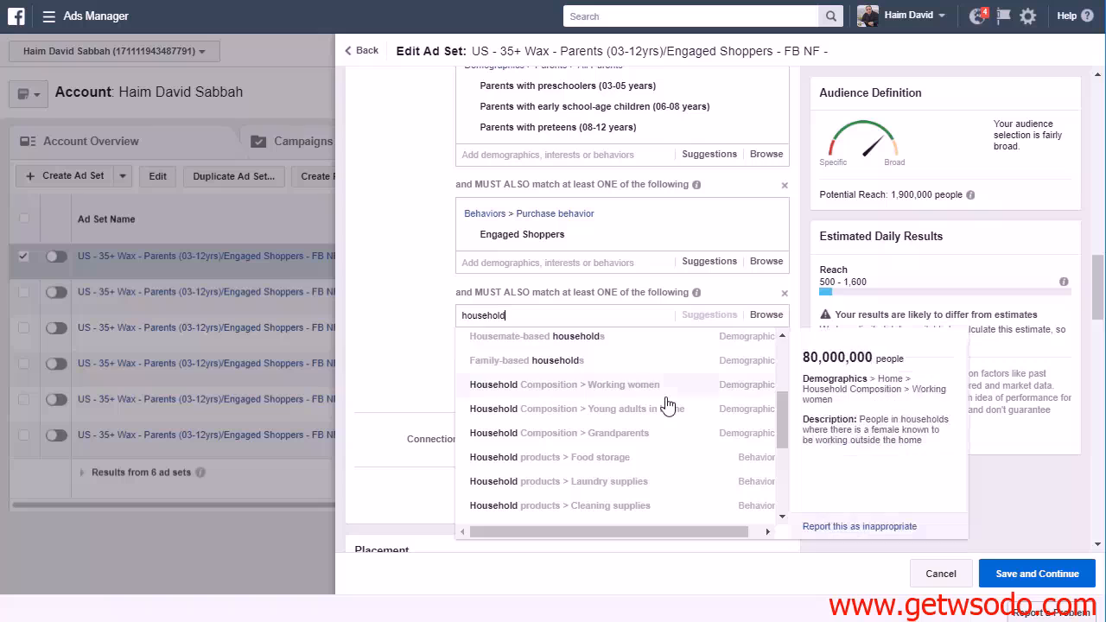
scroll(667, 403, down, 5)
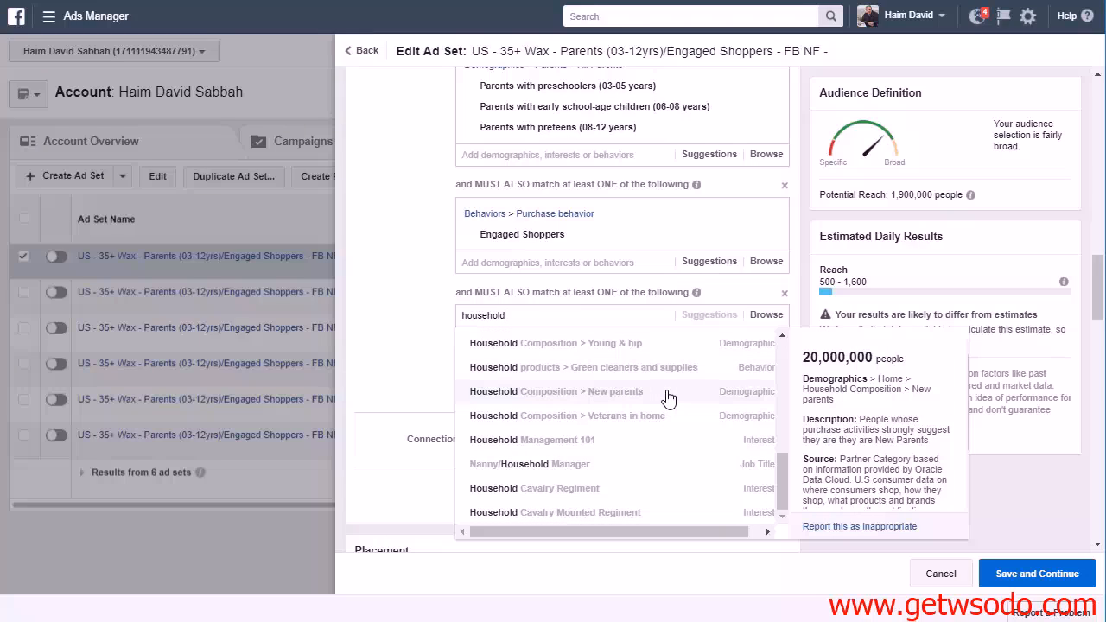
scroll(661, 410, up, 8)
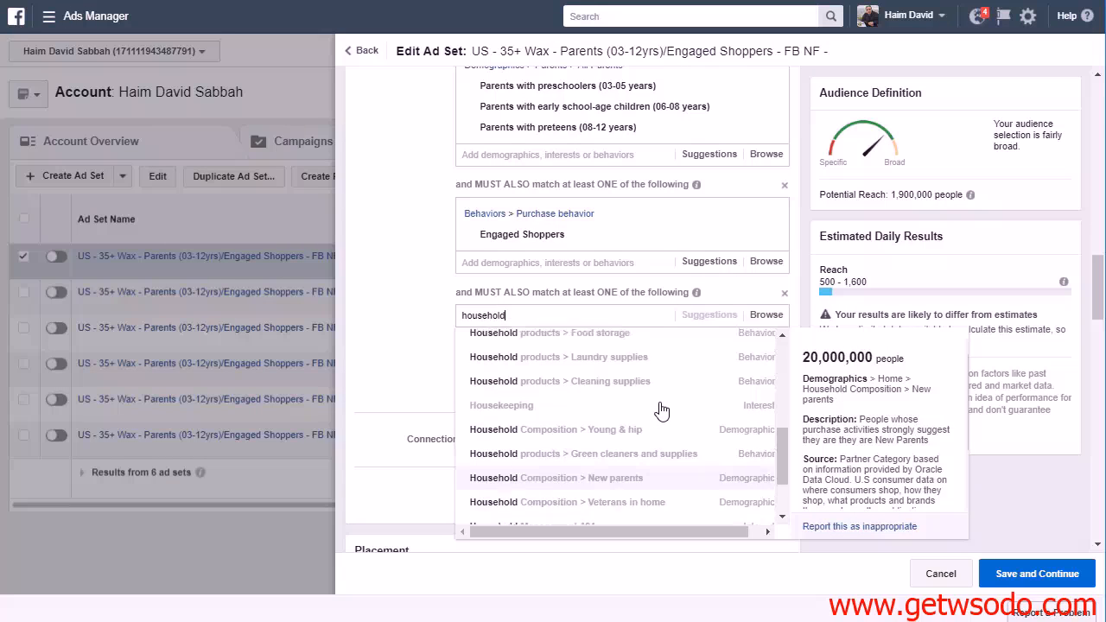
scroll(662, 408, up, 2)
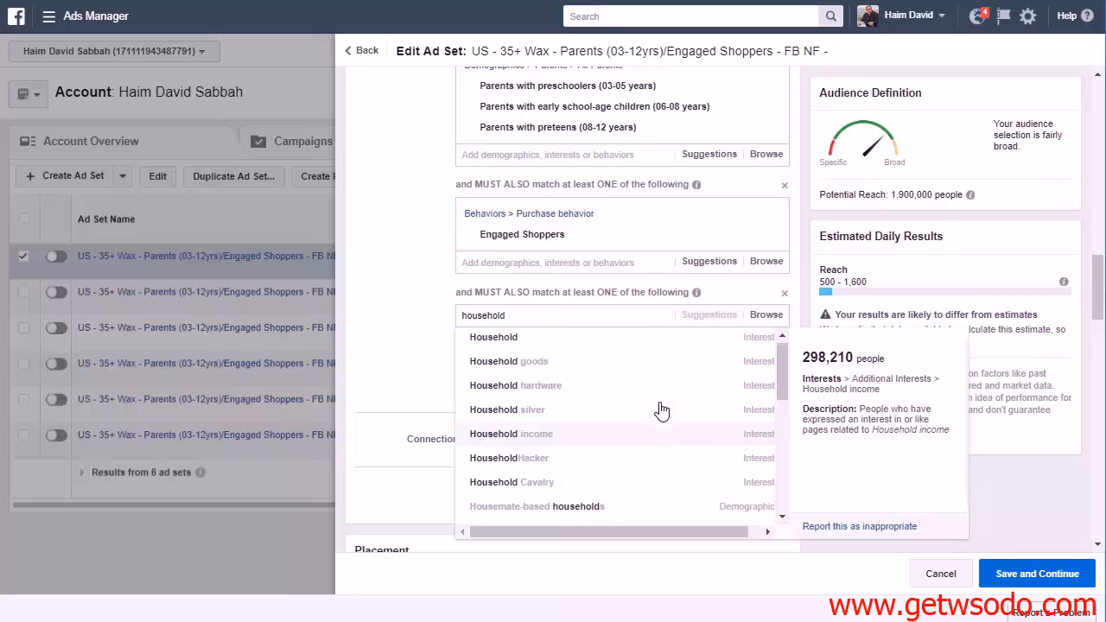
Examine the Household Composition options under Demographics > Home for the last narrowing condition
click(750, 316)
click(484, 340)
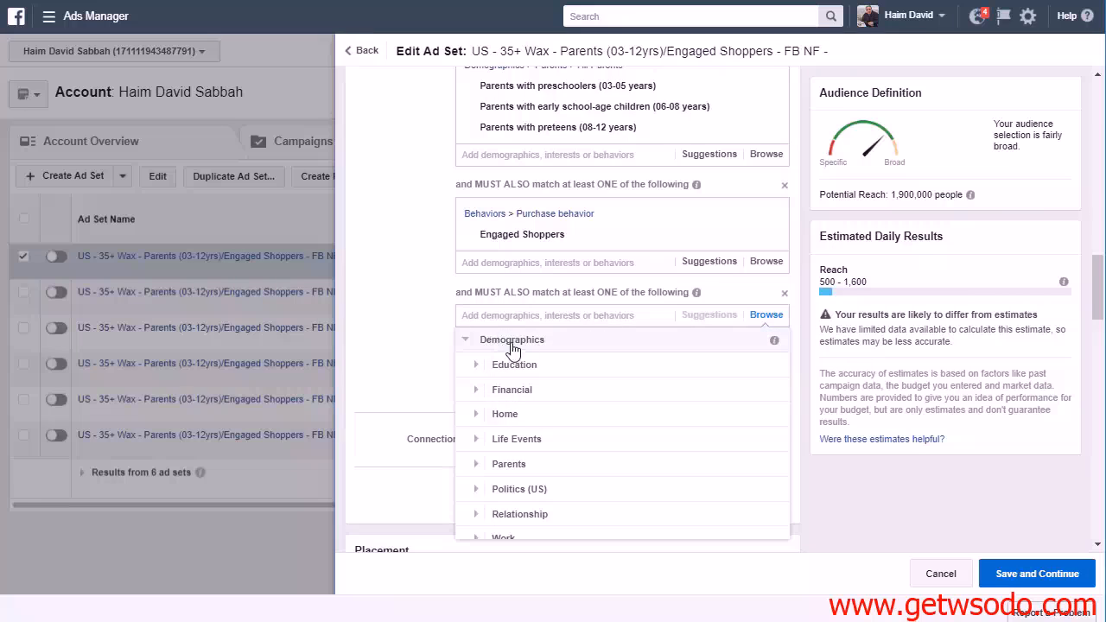
scroll(536, 472, down, 2)
scroll(597, 436, up, 2)
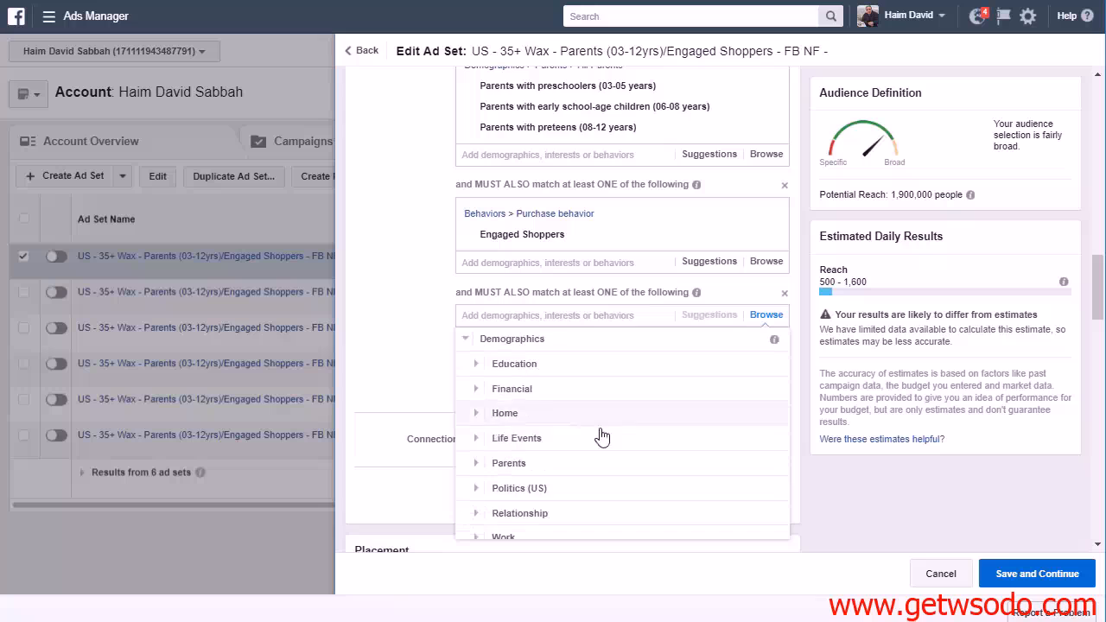
click(477, 414)
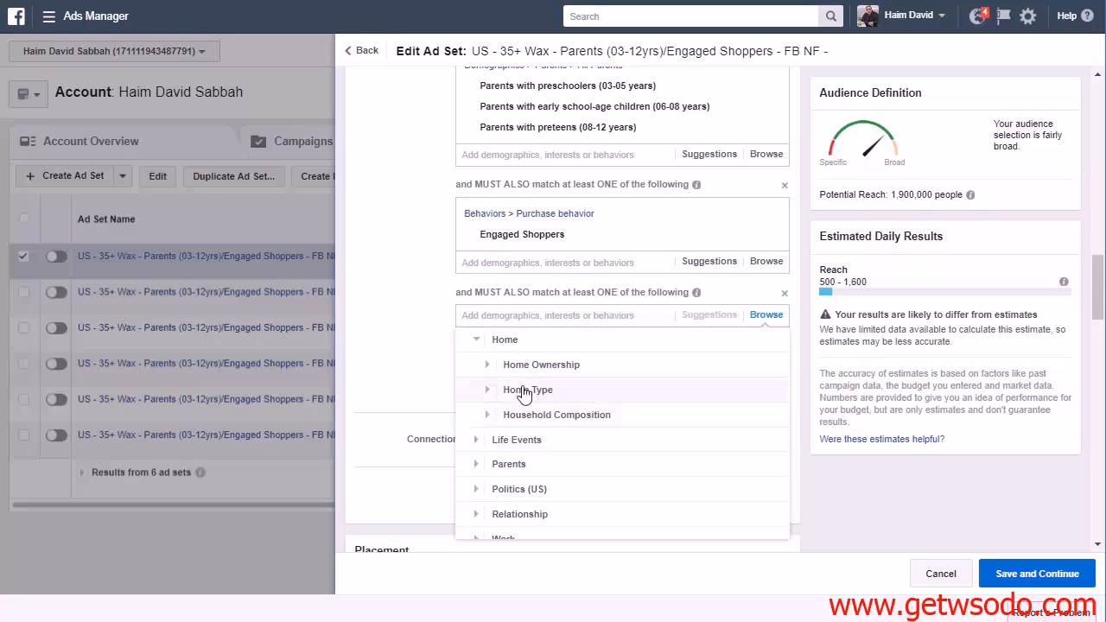
click(492, 410)
scroll(652, 432, down, 3)
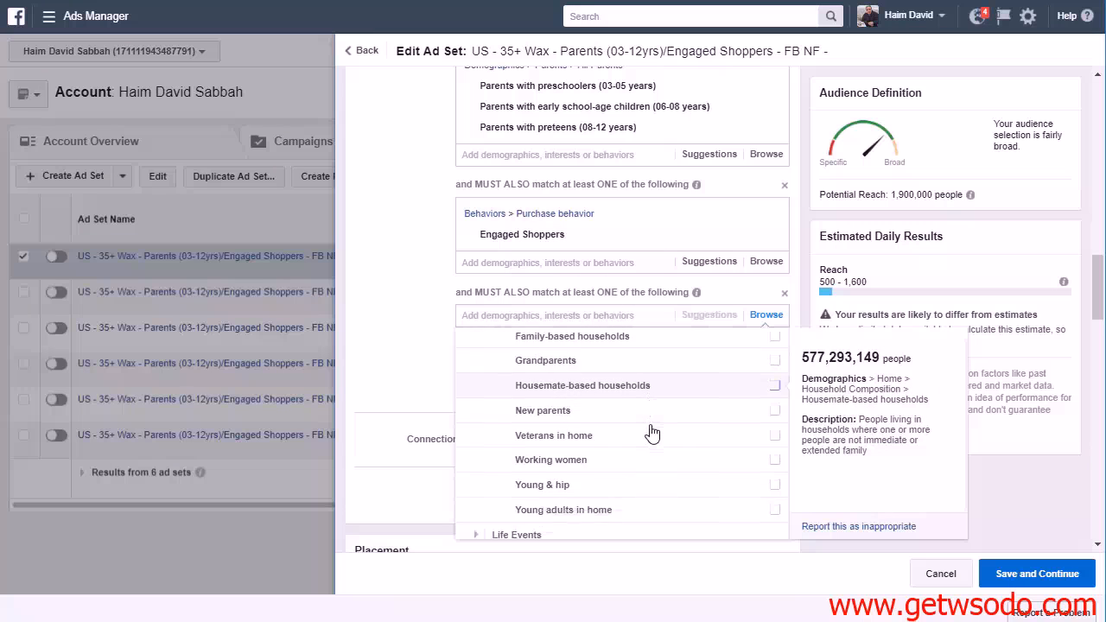
scroll(652, 433, up, 5)
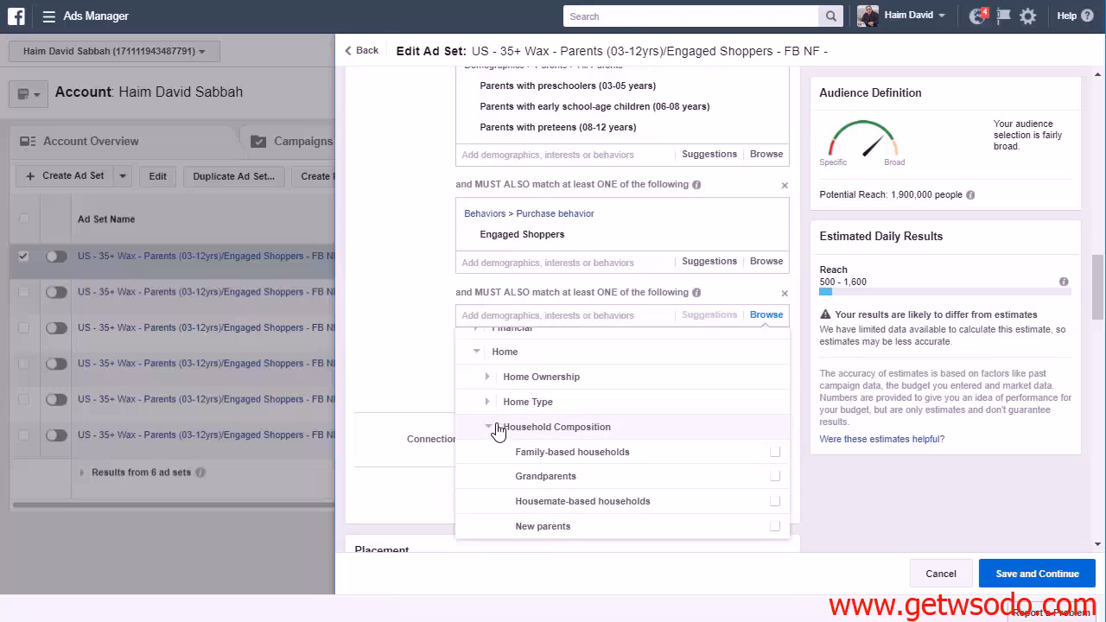
click(493, 427)
Examine the Home Type and Home Ownership options under Demographics > Home
click(489, 390)
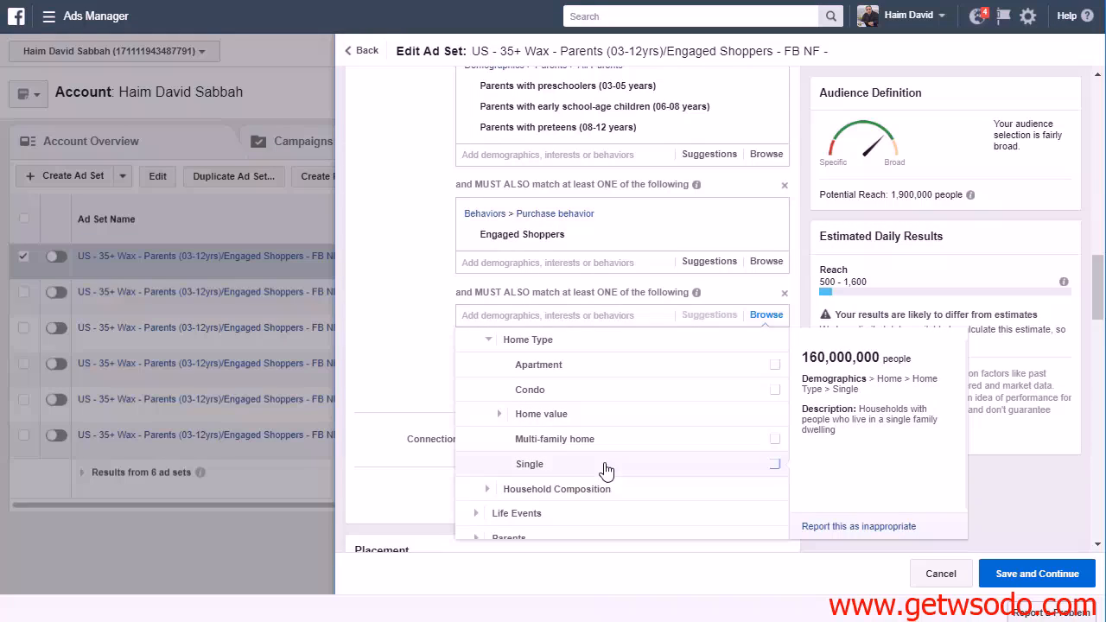
scroll(524, 427, up, 2)
click(511, 422)
scroll(489, 371, down, 1)
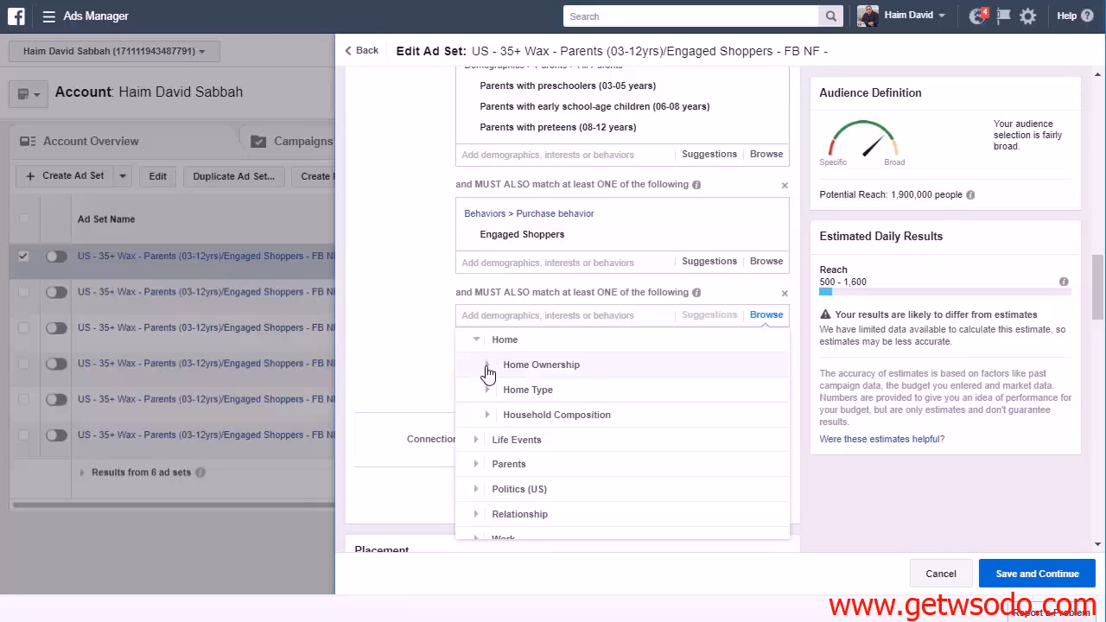
click(487, 367)
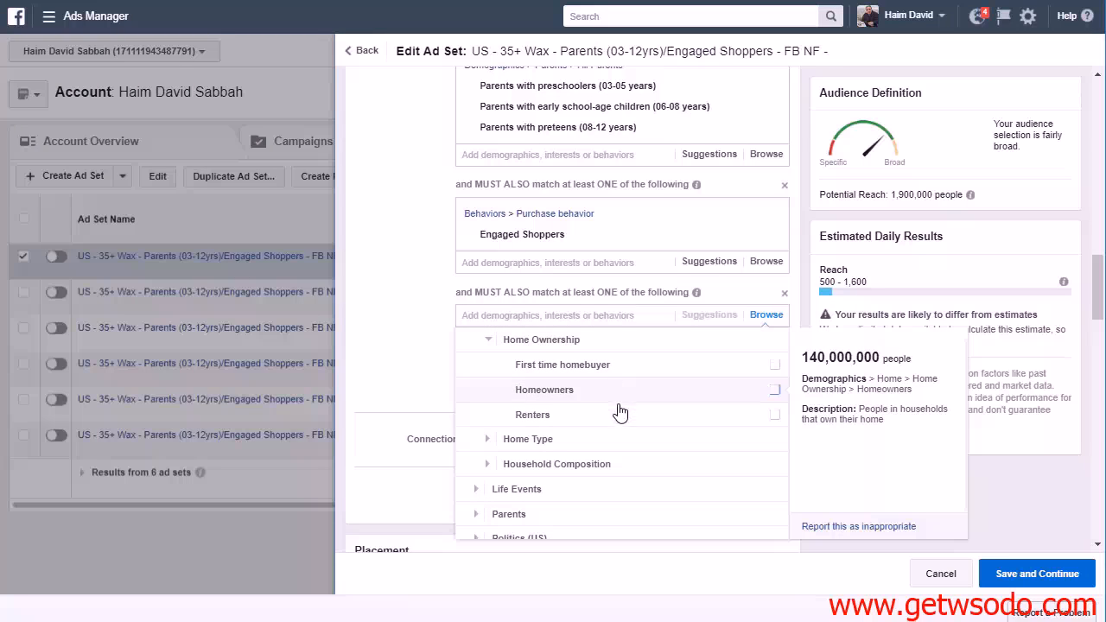
click(488, 342)
Check the Household Composition options again and scan the Behaviors categories for a suitable home-related audience
click(486, 416)
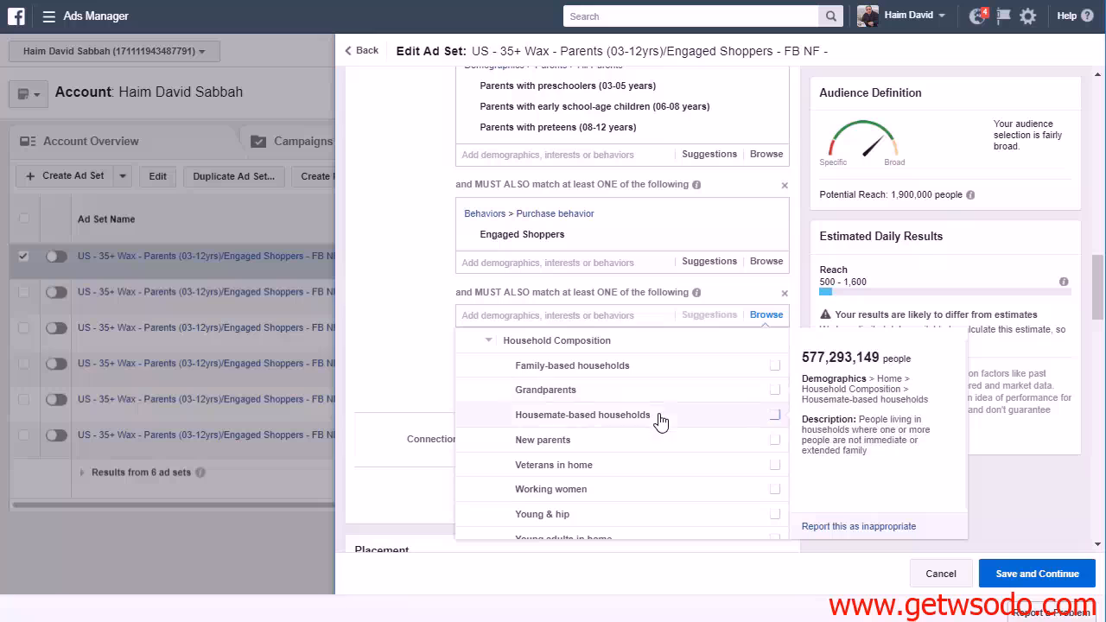
scroll(666, 464, down, 4)
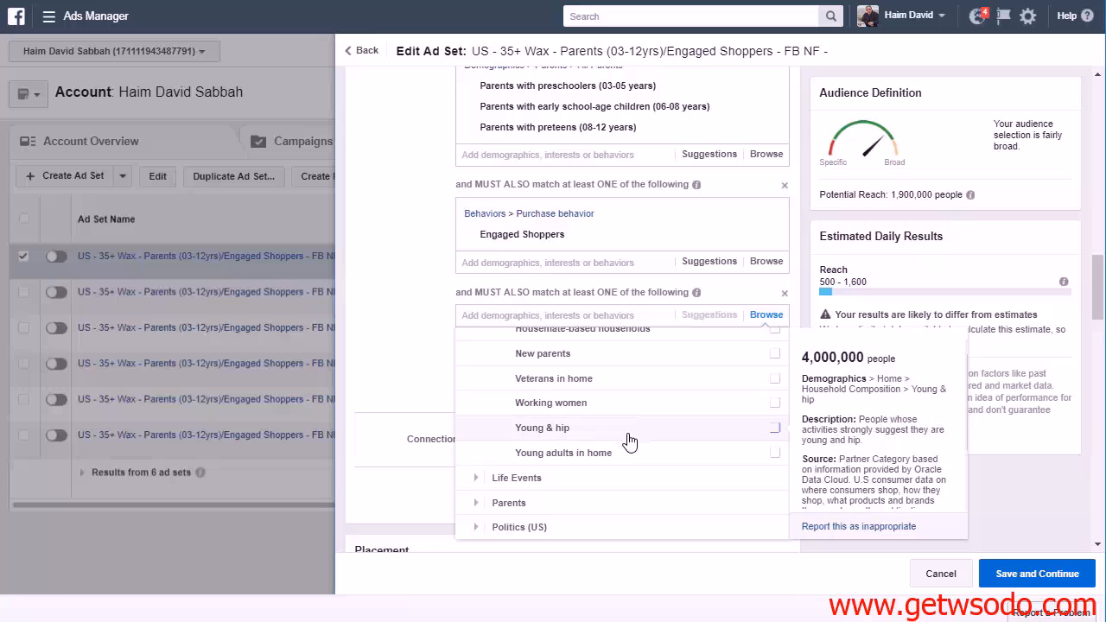
scroll(631, 450, down, 3)
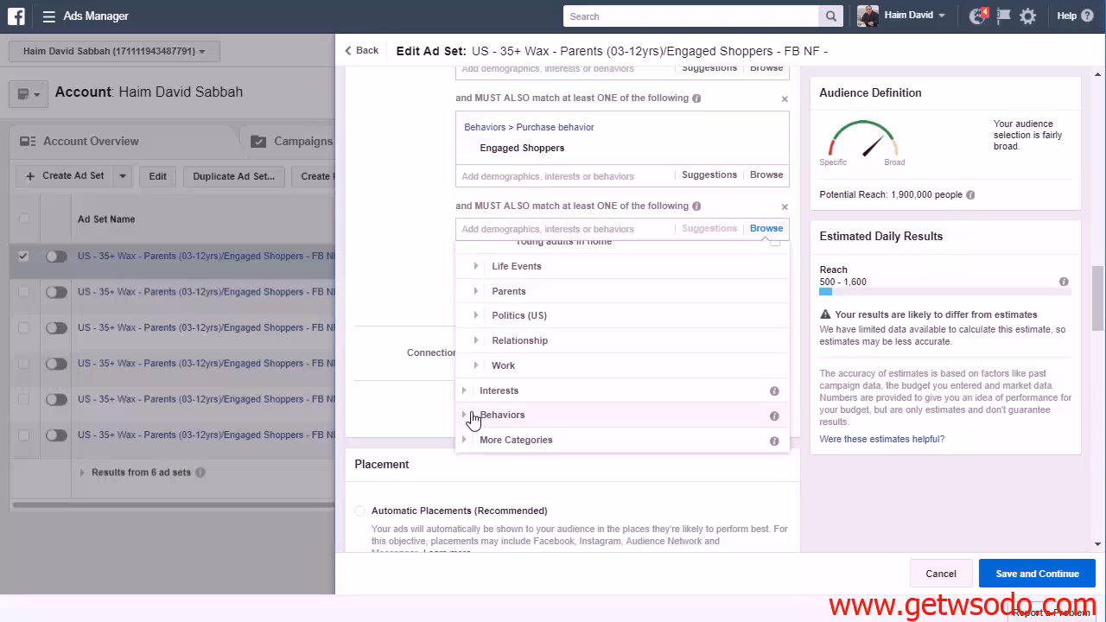
click(480, 415)
scroll(660, 383, down, 2)
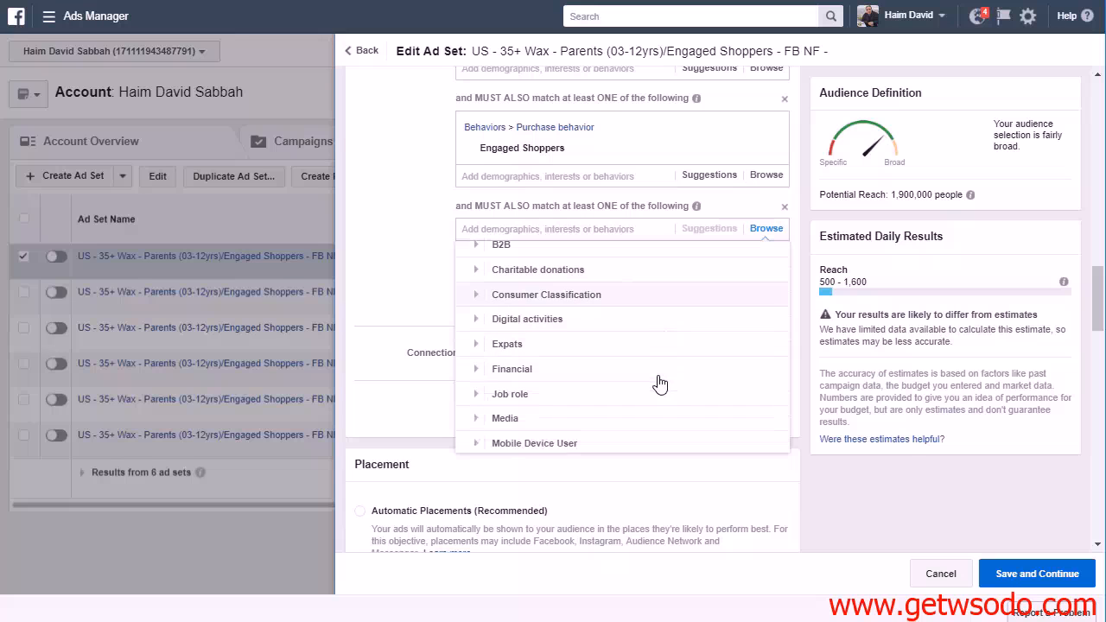
Search the last narrowing condition's targeting options for "home 4" and look through the suggestions
click(587, 232)
text(hoe)
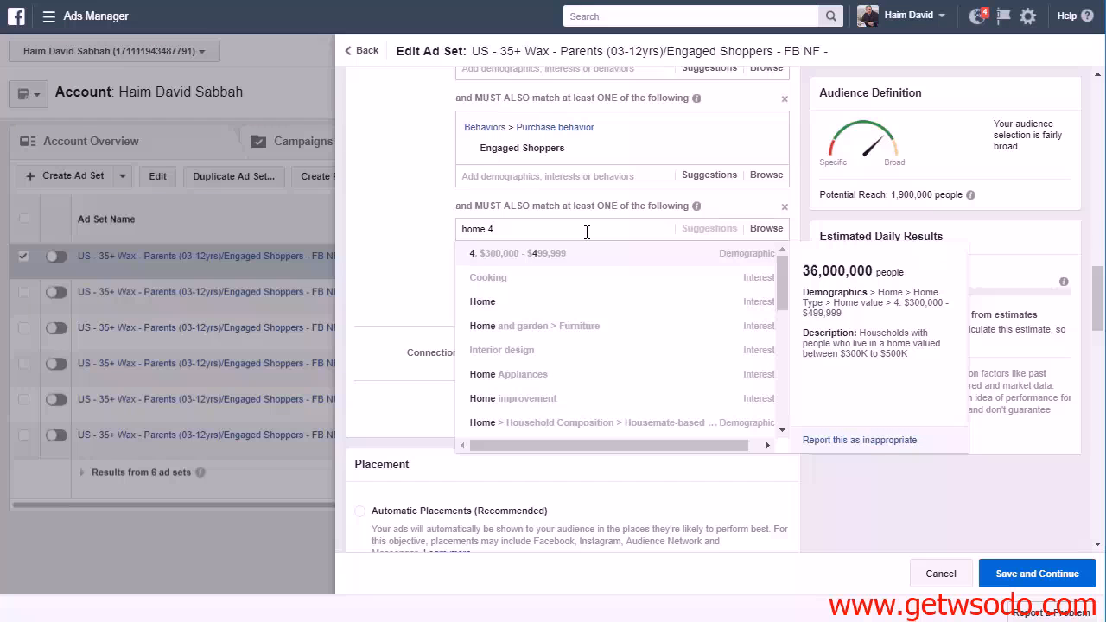
scroll(597, 314, down, 1)
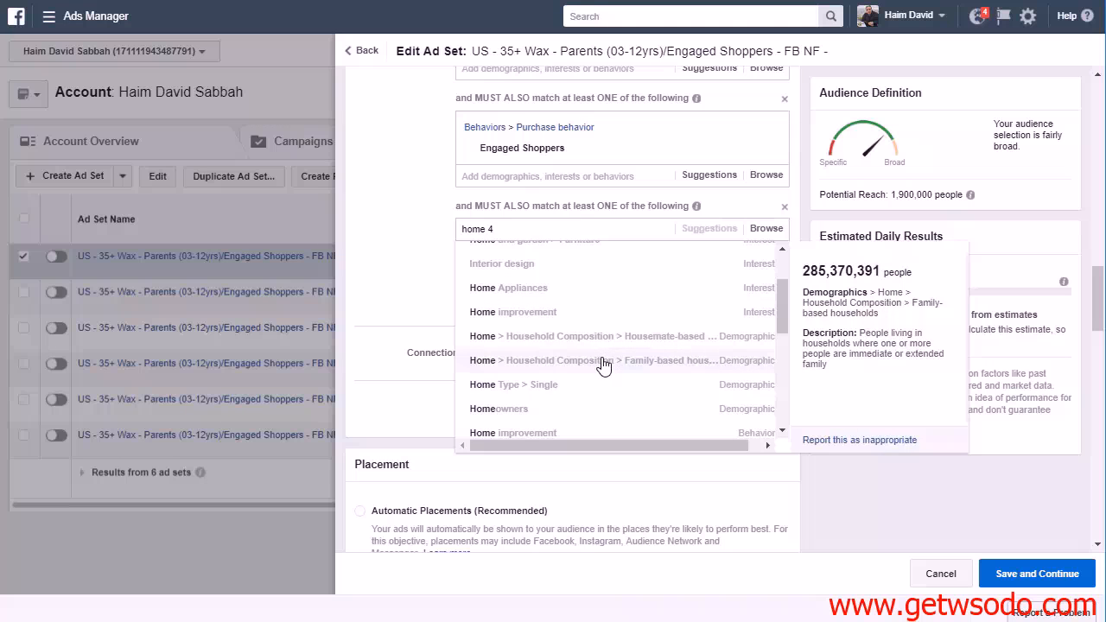
scroll(612, 363, down, 1)
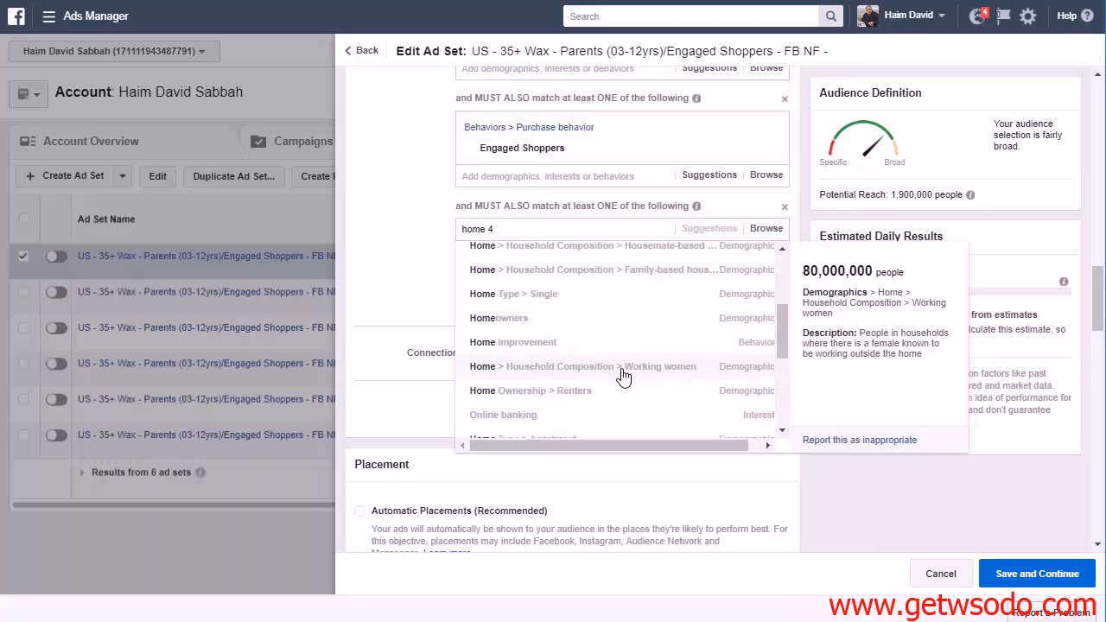
scroll(620, 367, down, 2)
scroll(623, 344, down, 1)
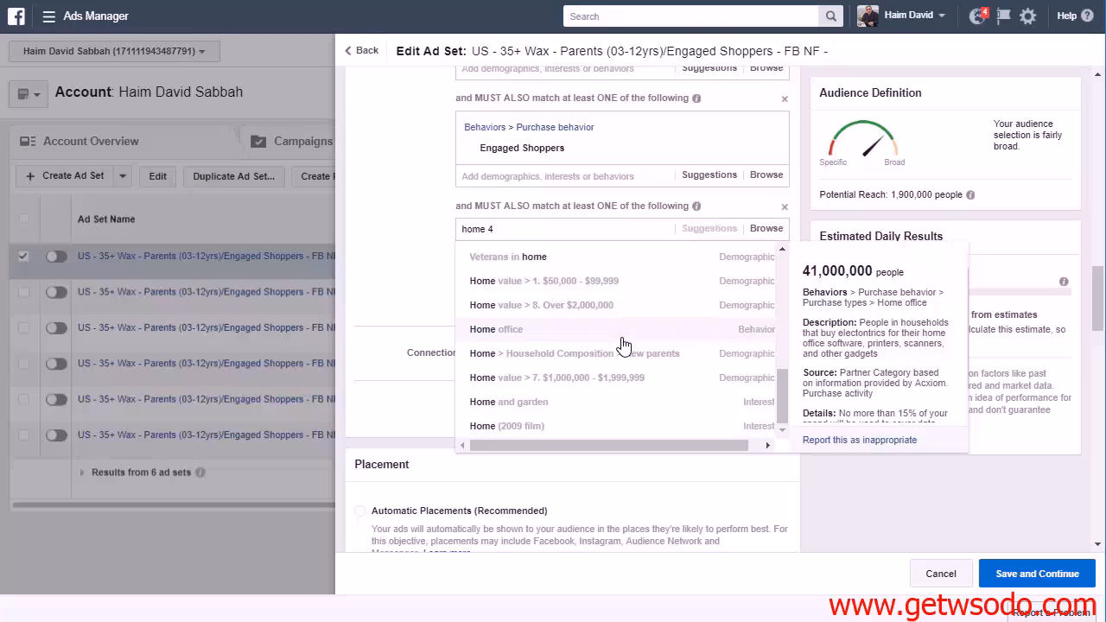
scroll(624, 344, down, 1)
scroll(586, 274, up, 2)
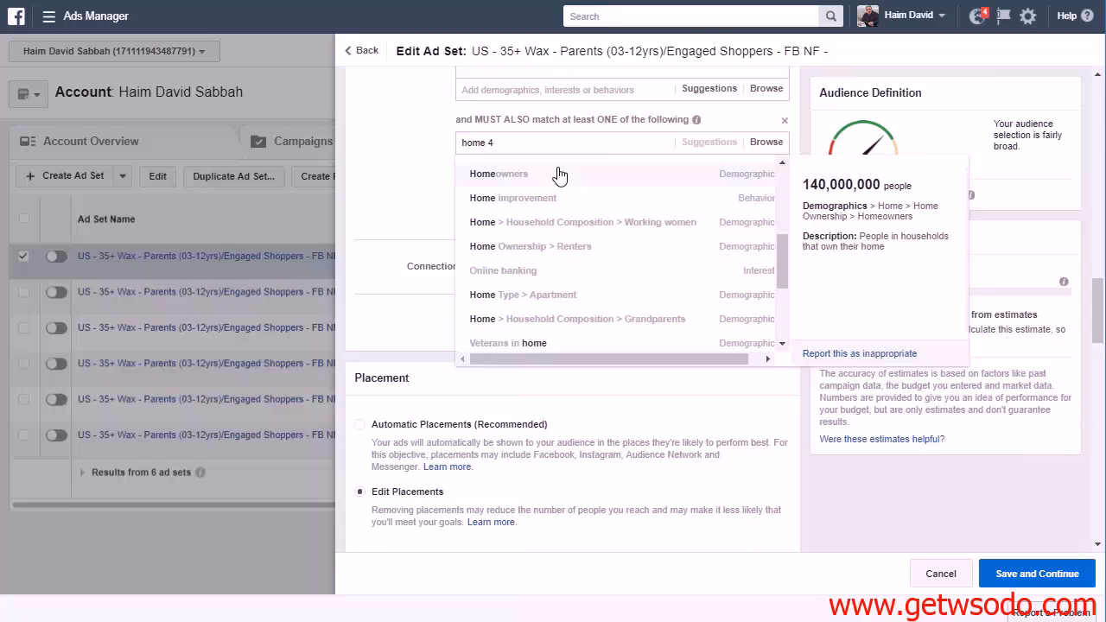
Search the last narrowing condition for "home 2" and scan the suggested home-related options
scroll(562, 176, up, 2)
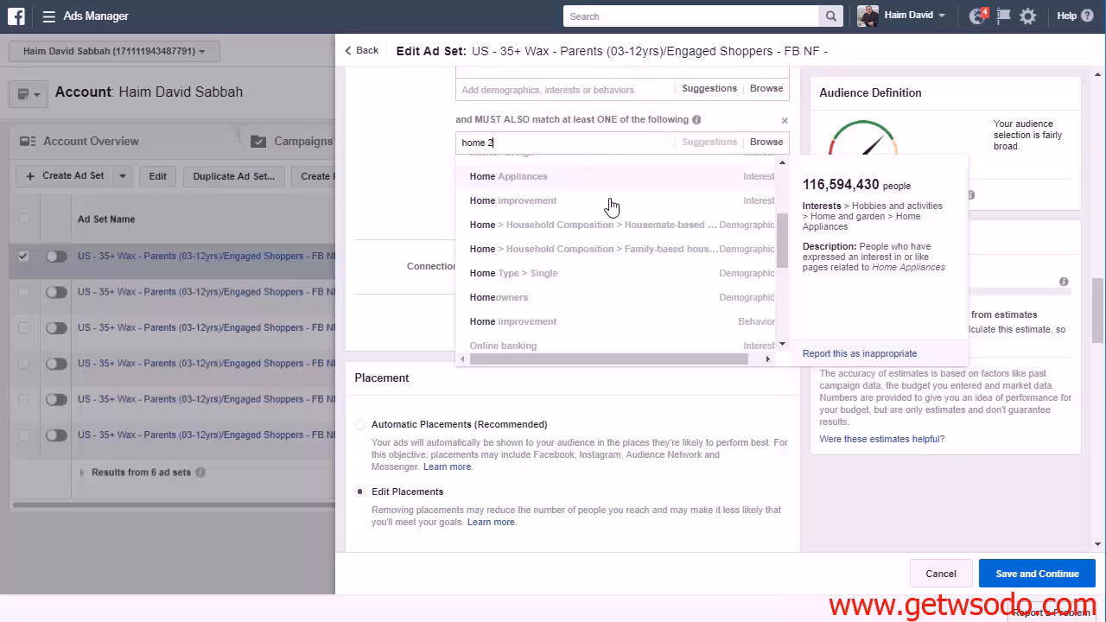
scroll(639, 262, down, 5)
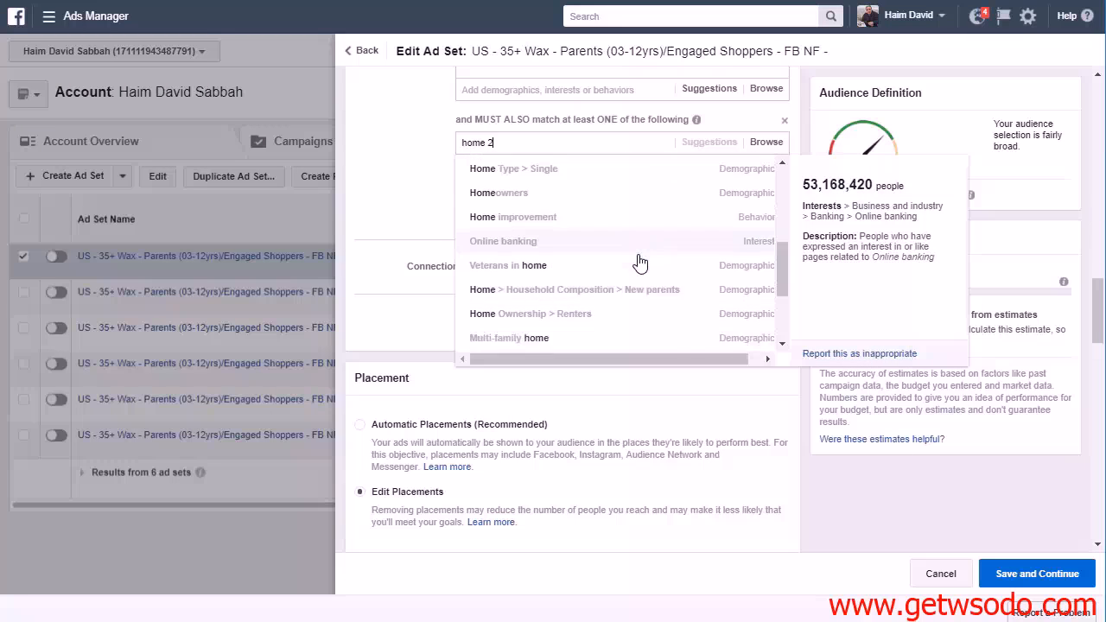
scroll(652, 291, down, 1)
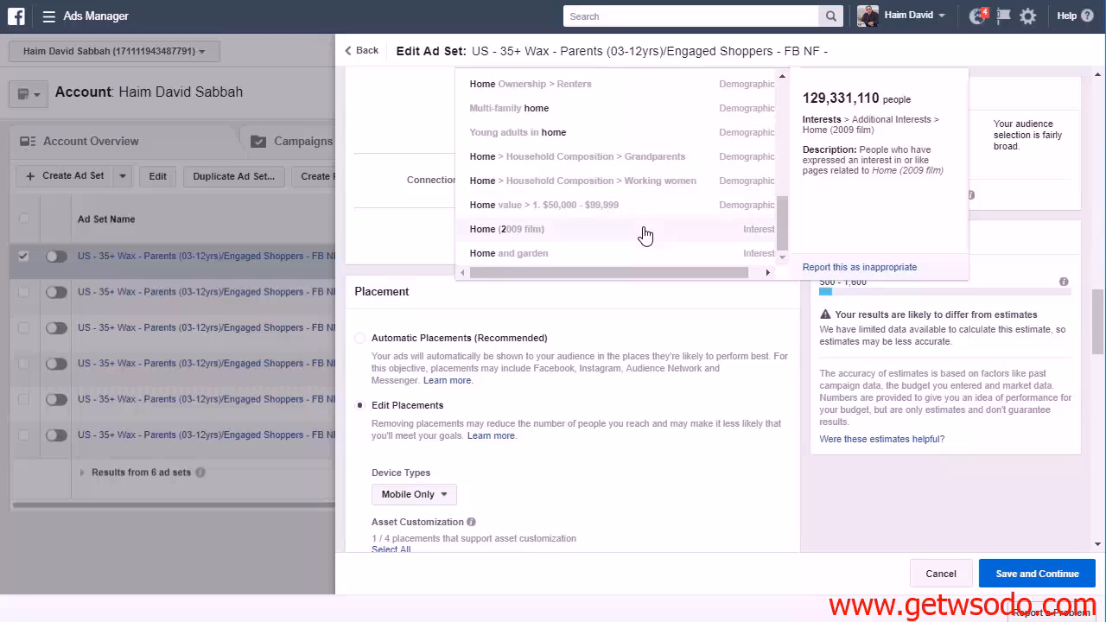
scroll(644, 235, up, 5)
scroll(522, 233, up, 8)
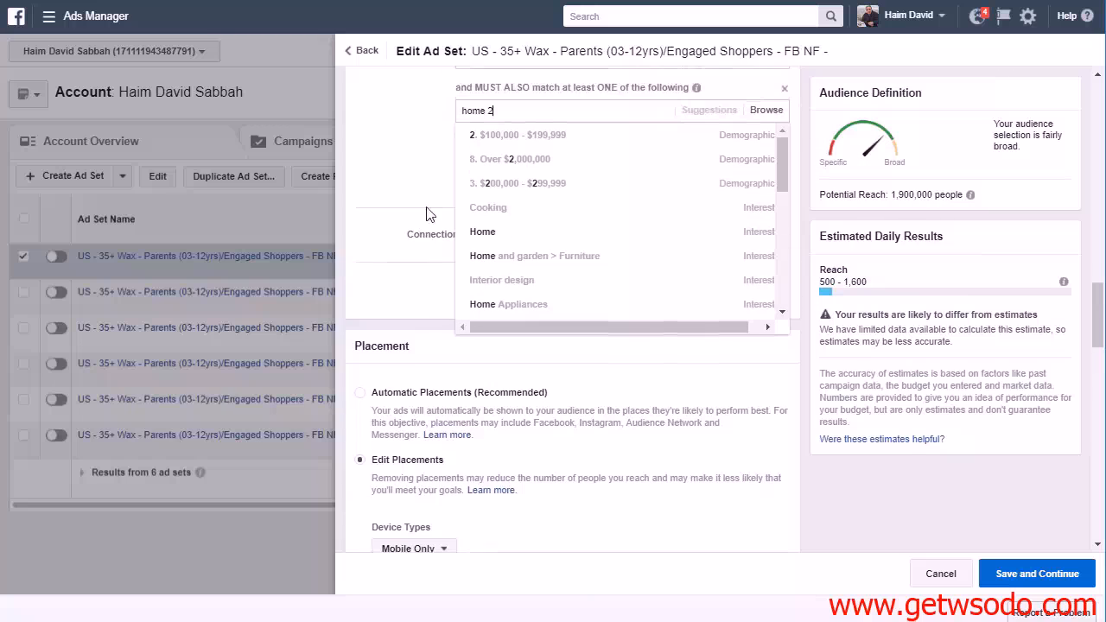
Browse the last narrowing condition's categories and examine the Income ranges under Demographics > Financial
click(763, 229)
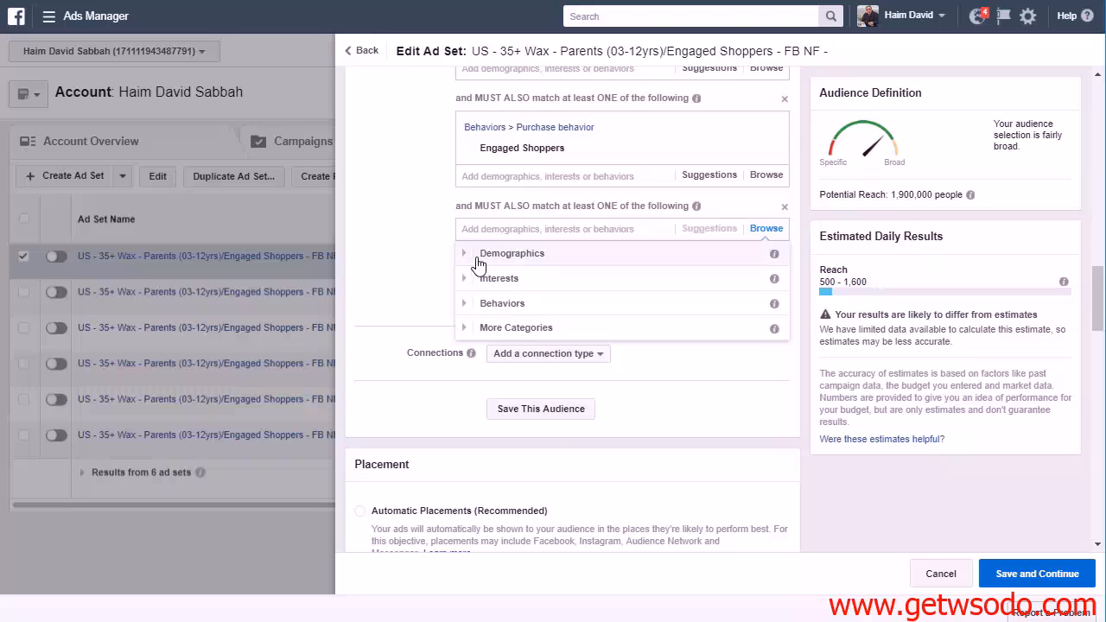
click(479, 259)
click(514, 301)
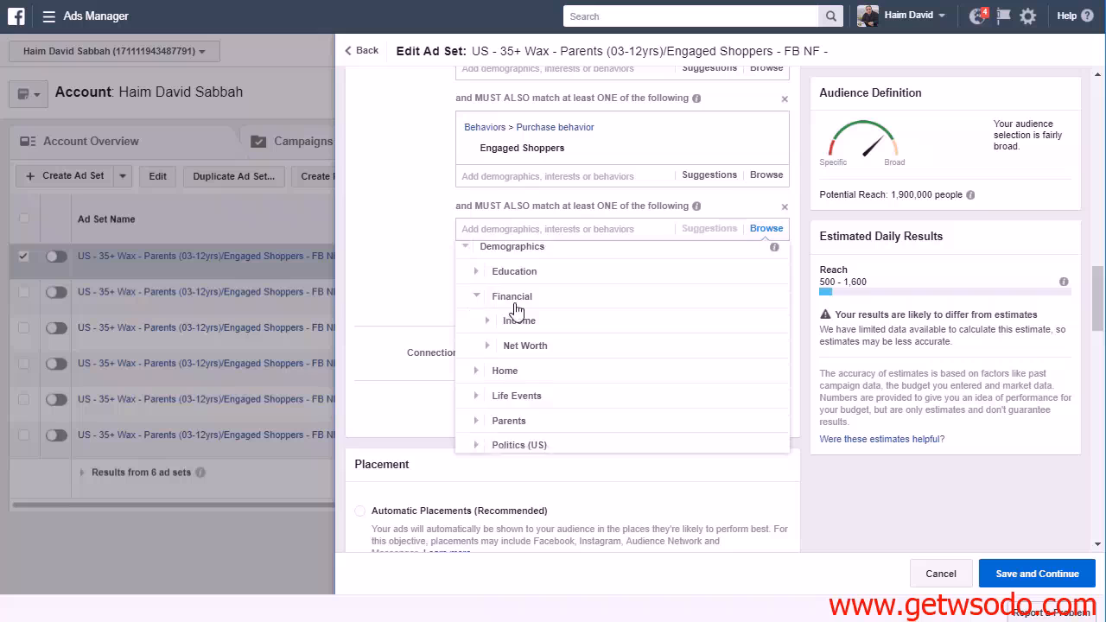
click(486, 300)
click(488, 263)
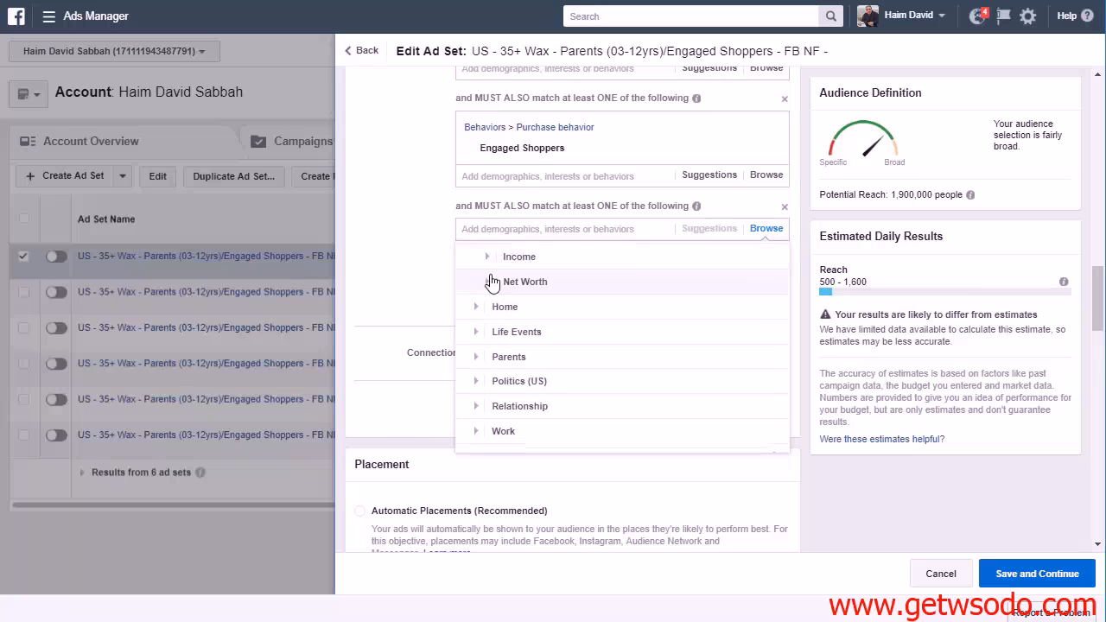
click(486, 281)
scroll(605, 345, down, 2)
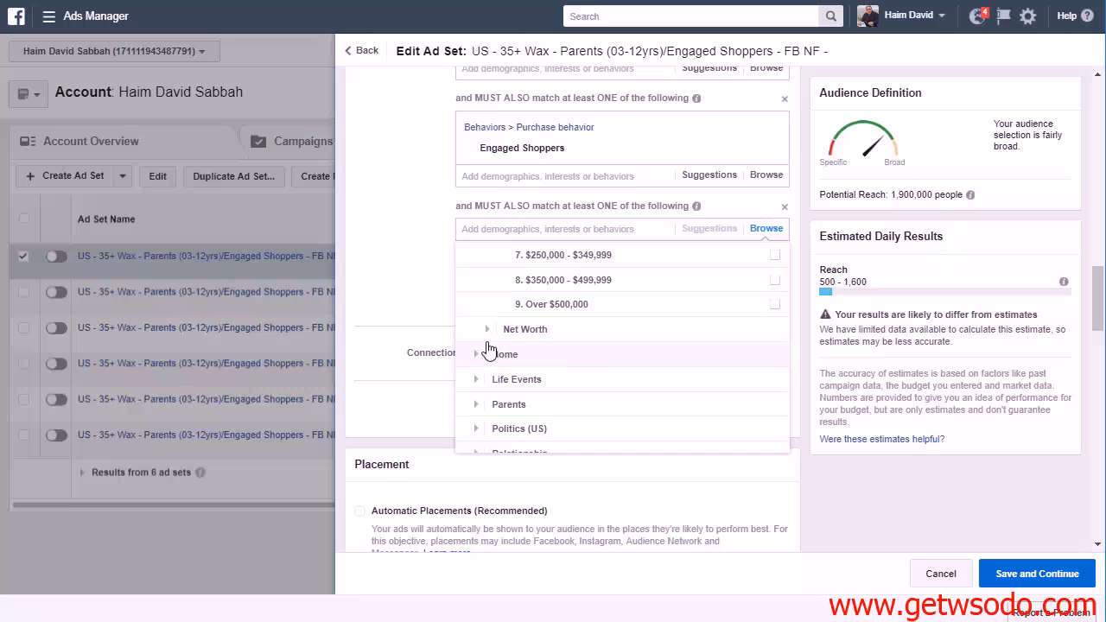
Examine Home Ownership, Home Type with its Home value ranges, and Household Composition under Demographics > Home
click(486, 351)
click(482, 282)
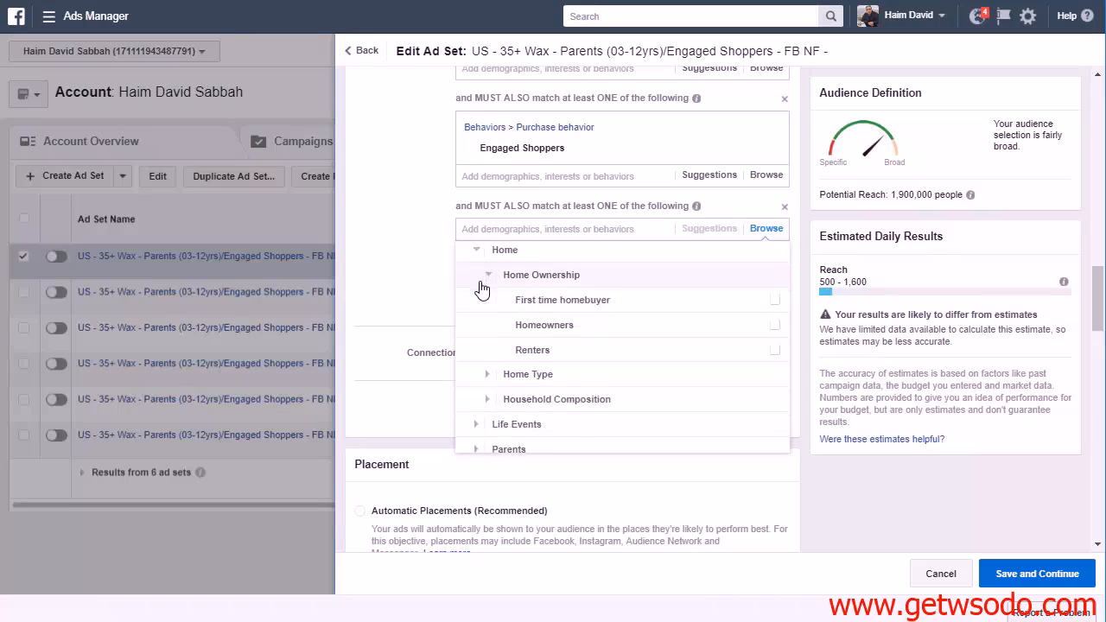
click(487, 374)
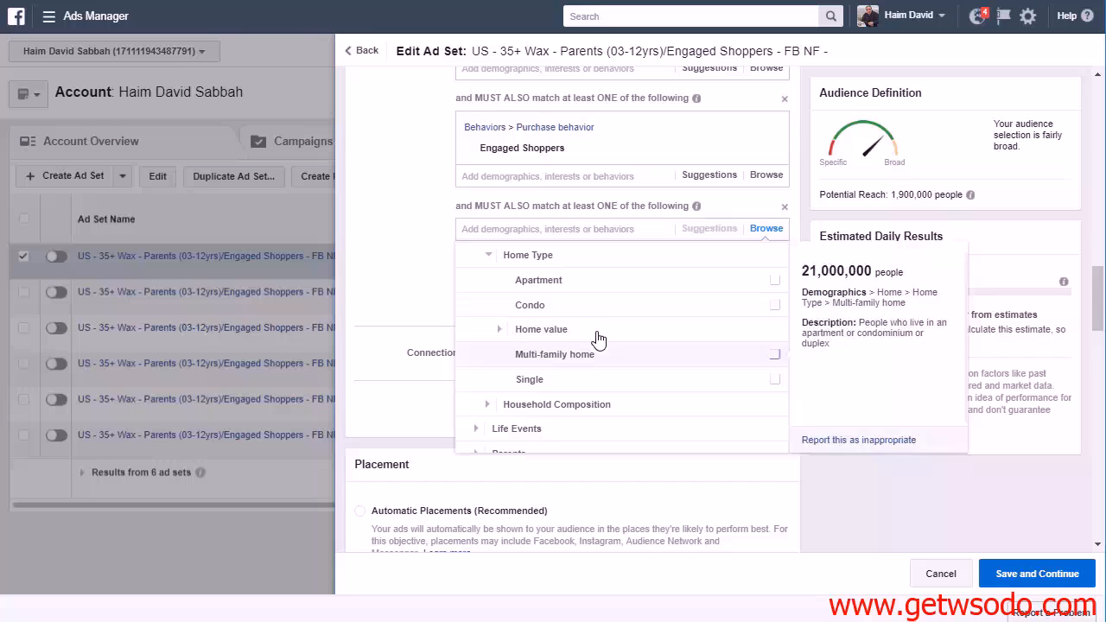
click(524, 333)
scroll(637, 319, down, 4)
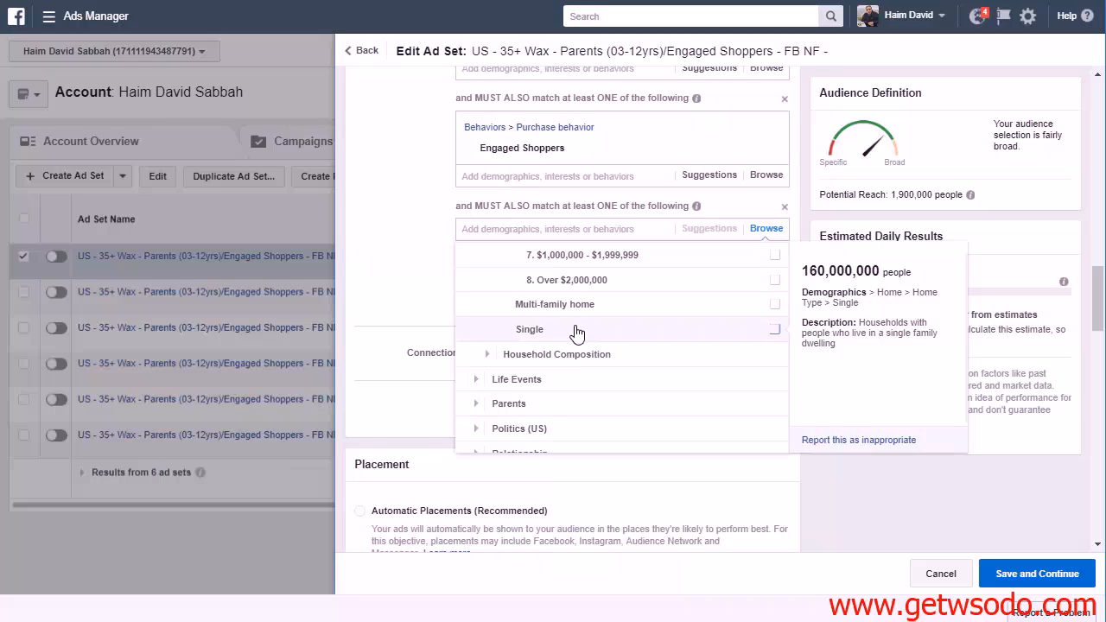
click(478, 353)
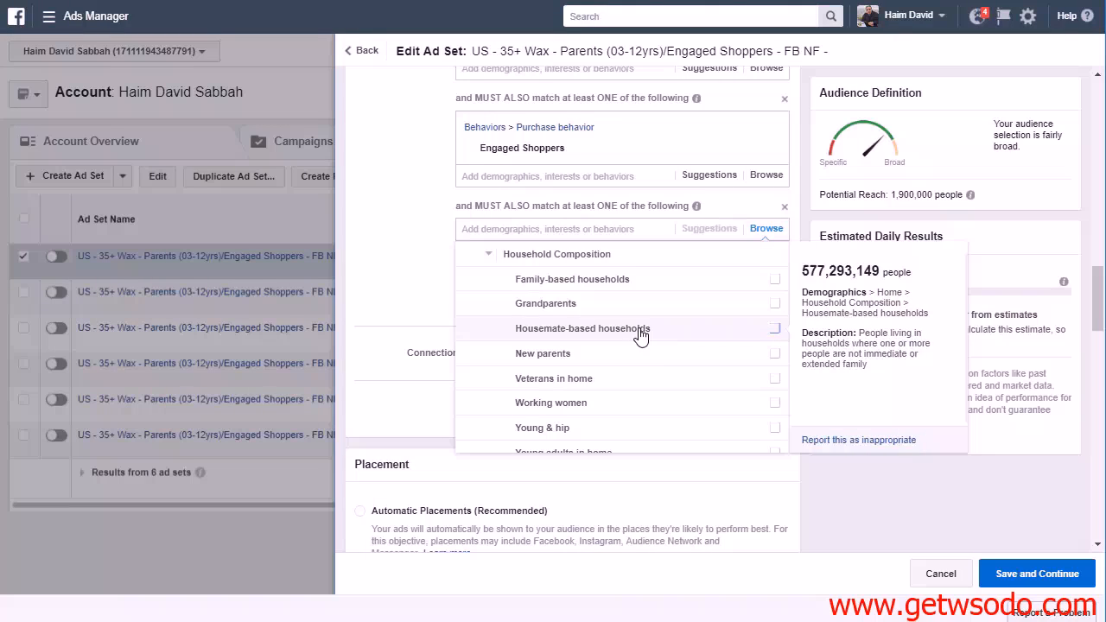
scroll(640, 335, down, 1)
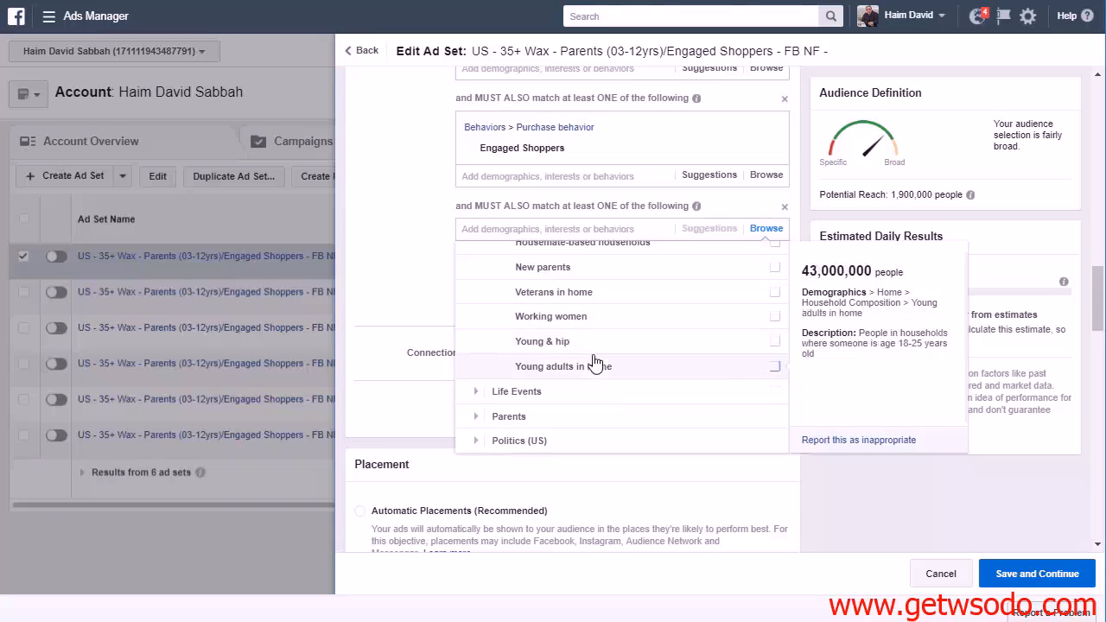
Look through the Life Events options and the All Parents and Moms groups under Demographics > Parents
click(476, 398)
scroll(632, 328, down, 5)
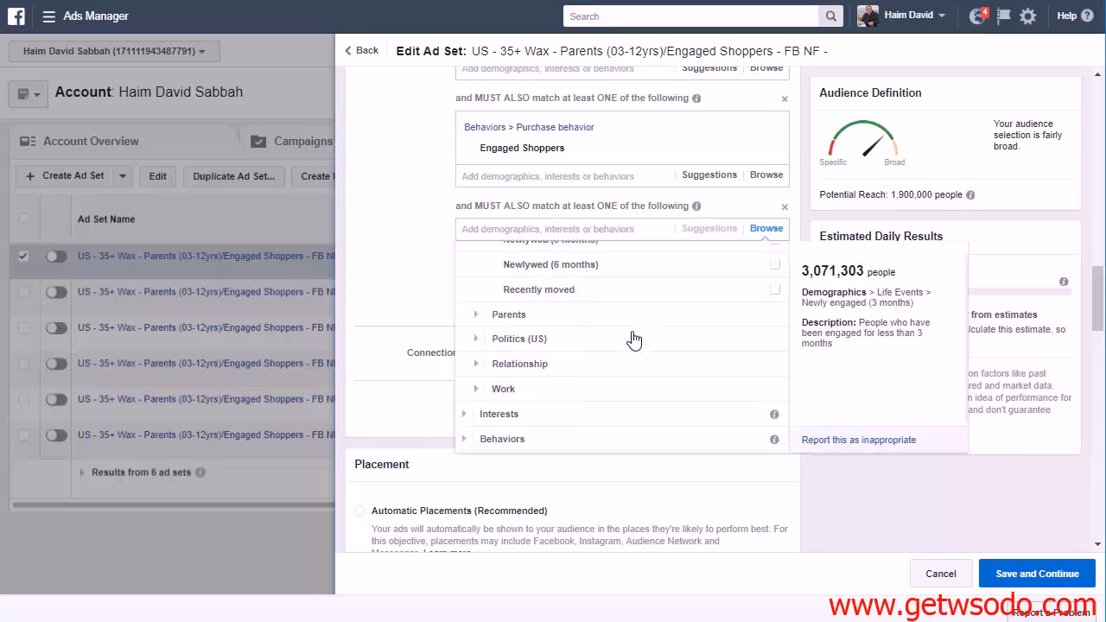
click(478, 309)
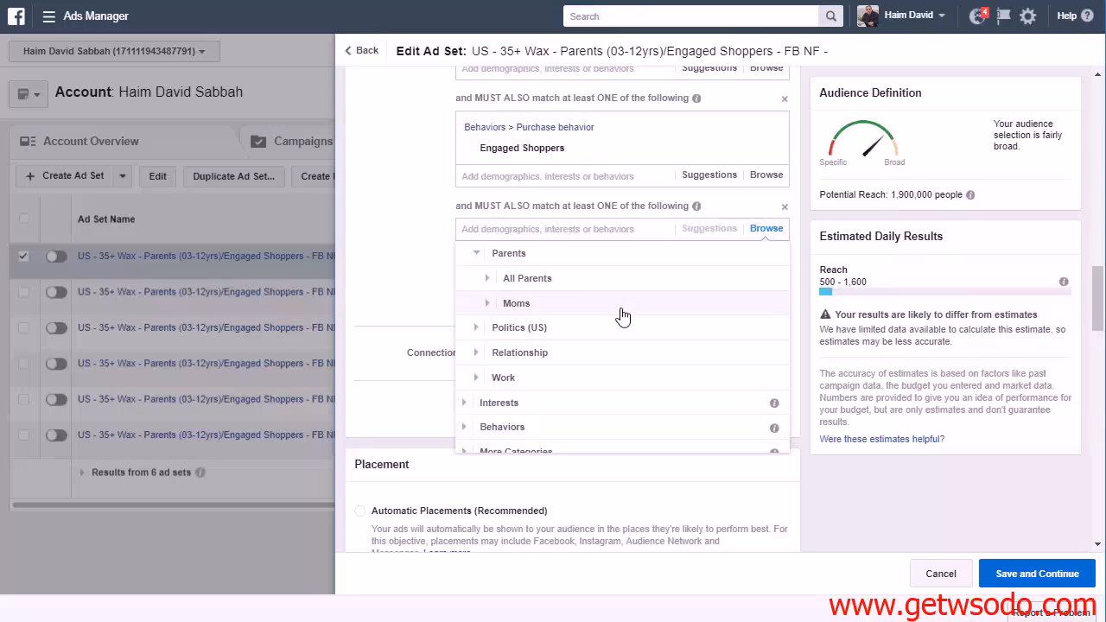
click(481, 278)
scroll(637, 345, down, 2)
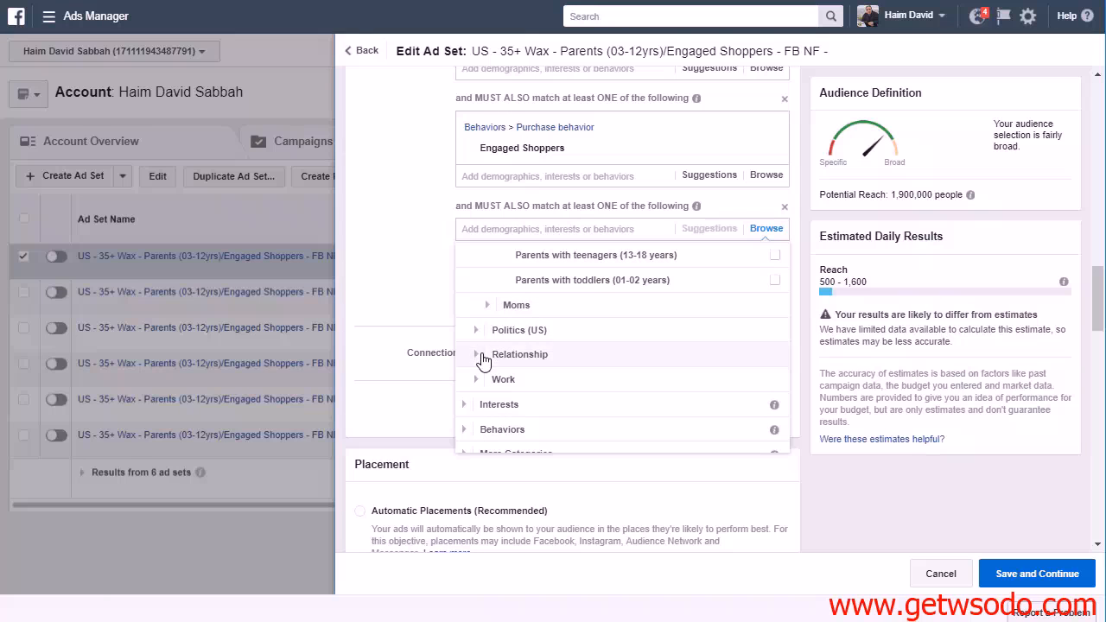
click(482, 305)
scroll(646, 334, down, 3)
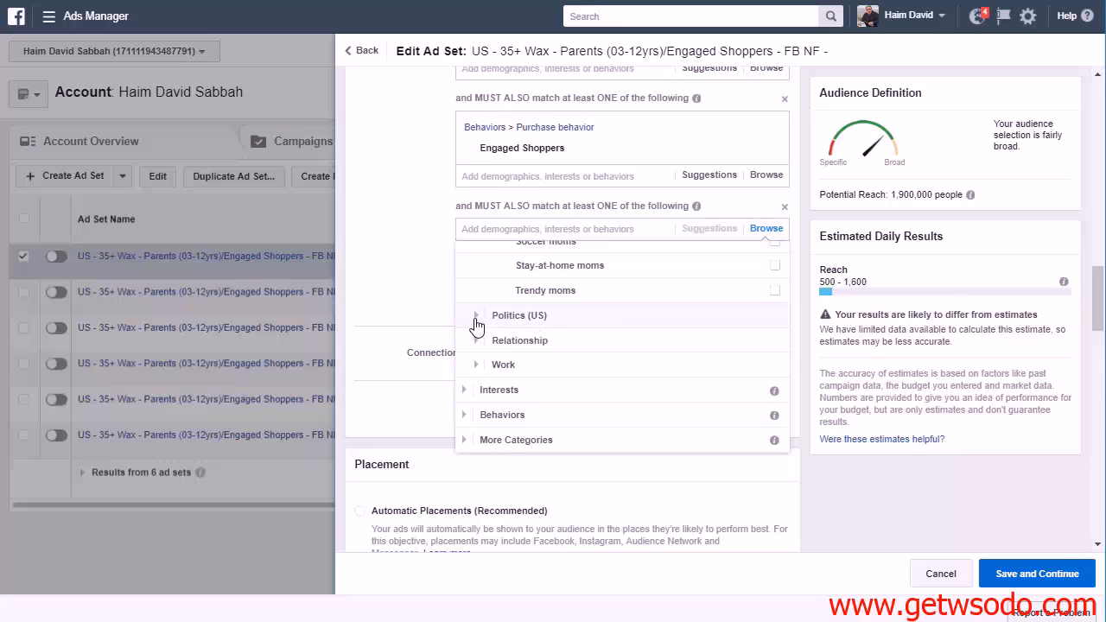
Collapse the Demographics category and check the Facebook Categories under More Categories
click(468, 389)
click(466, 254)
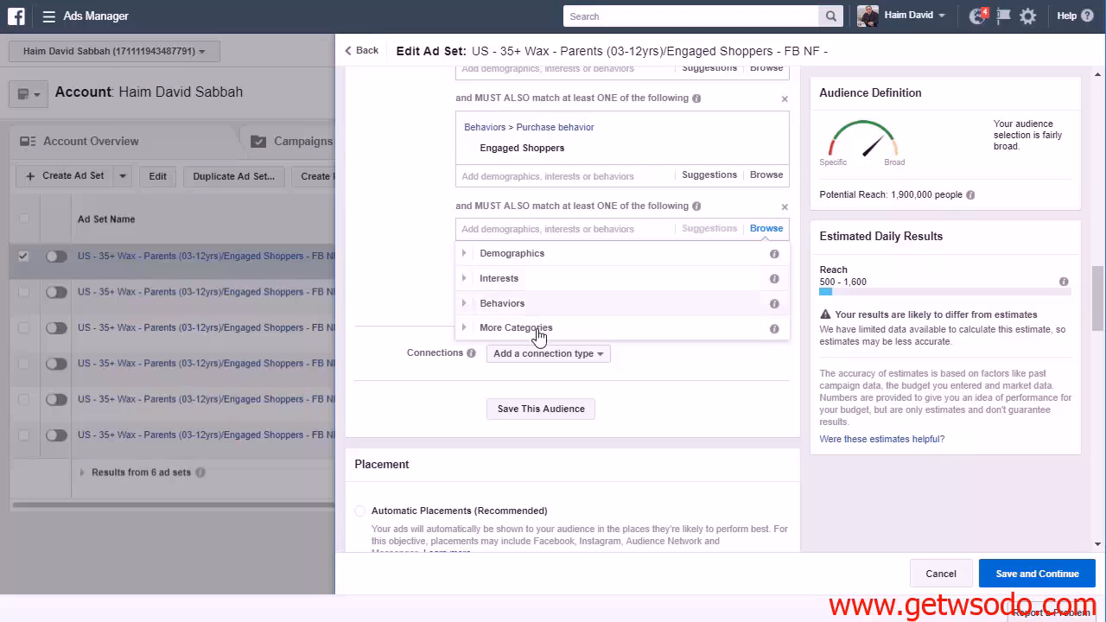
click(468, 328)
click(514, 352)
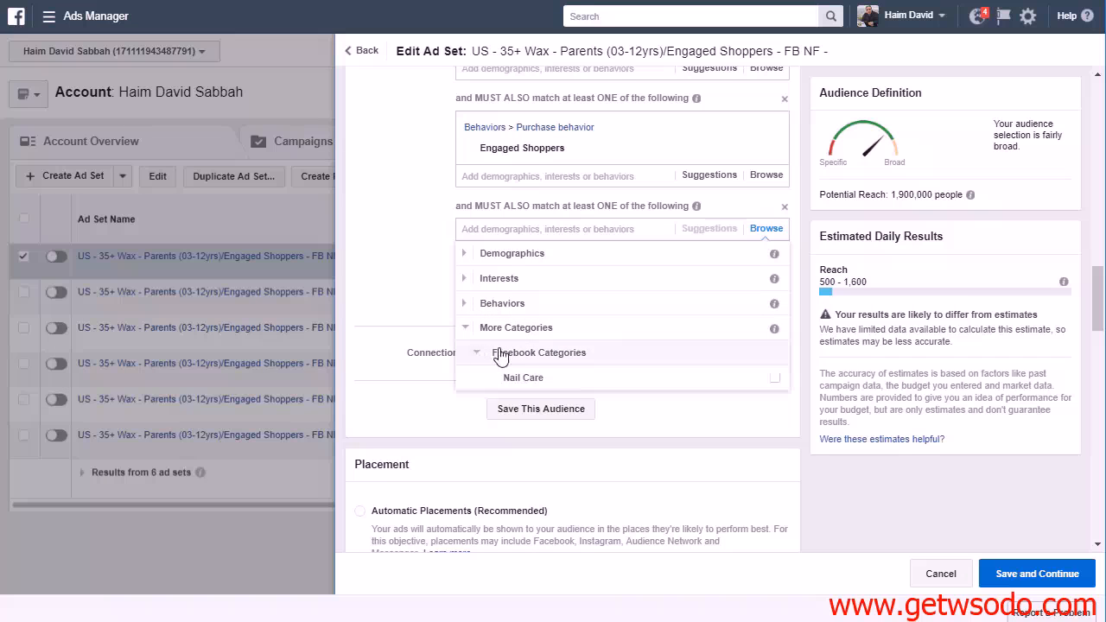
Search for "home" and add New parents from Household Composition to the last narrowing condition
text(home)
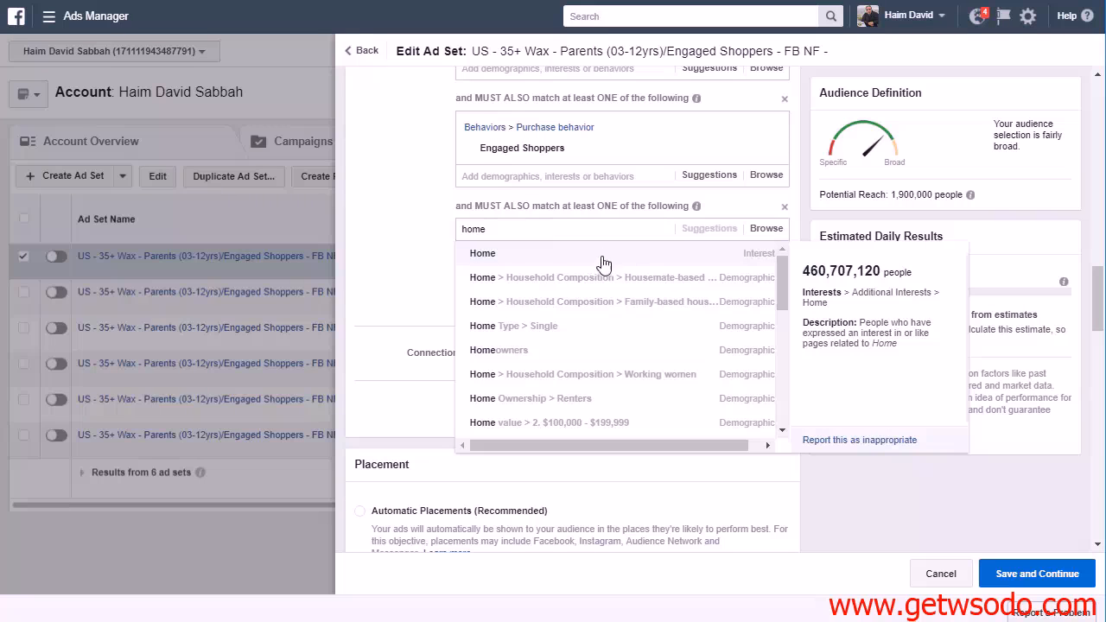
scroll(639, 354, down, 2)
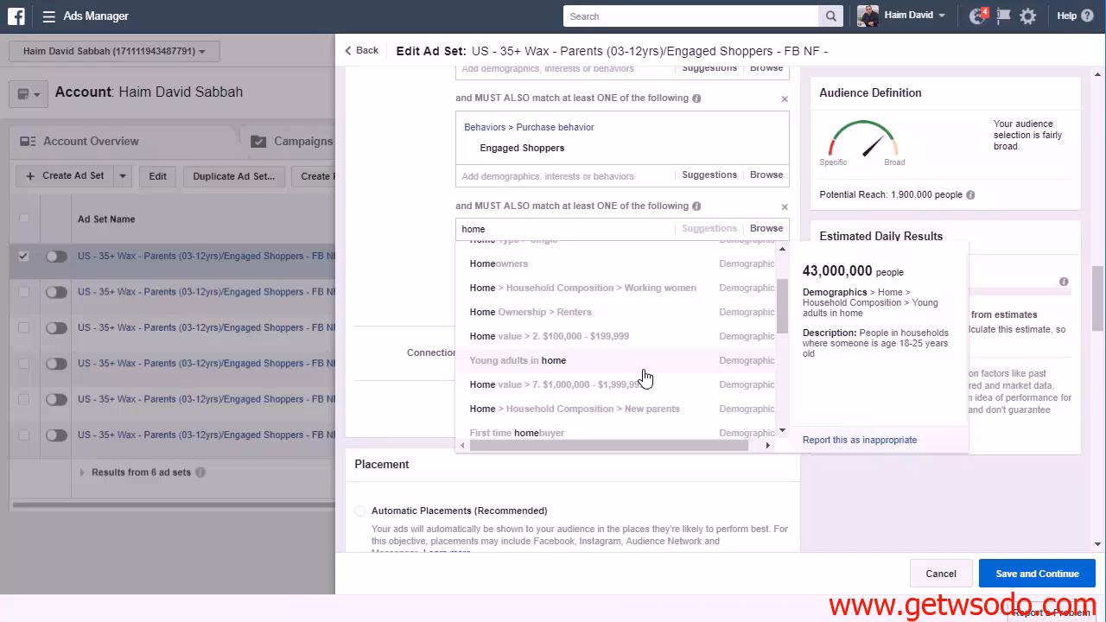
click(660, 419)
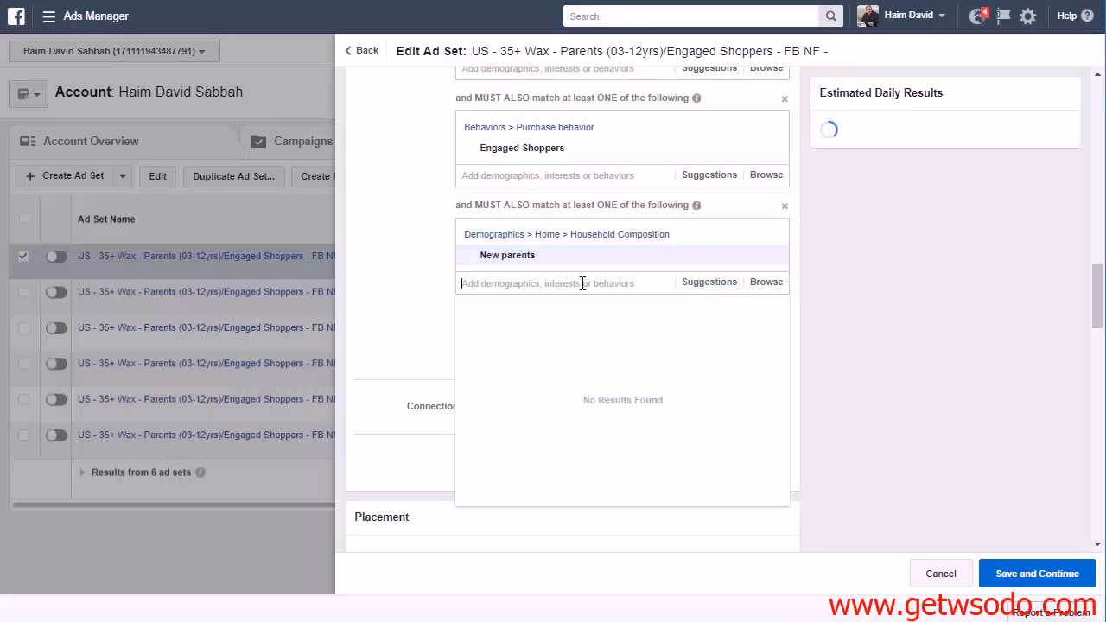
Examine the suggested audiences related to New parents for the last narrowing condition
click(730, 284)
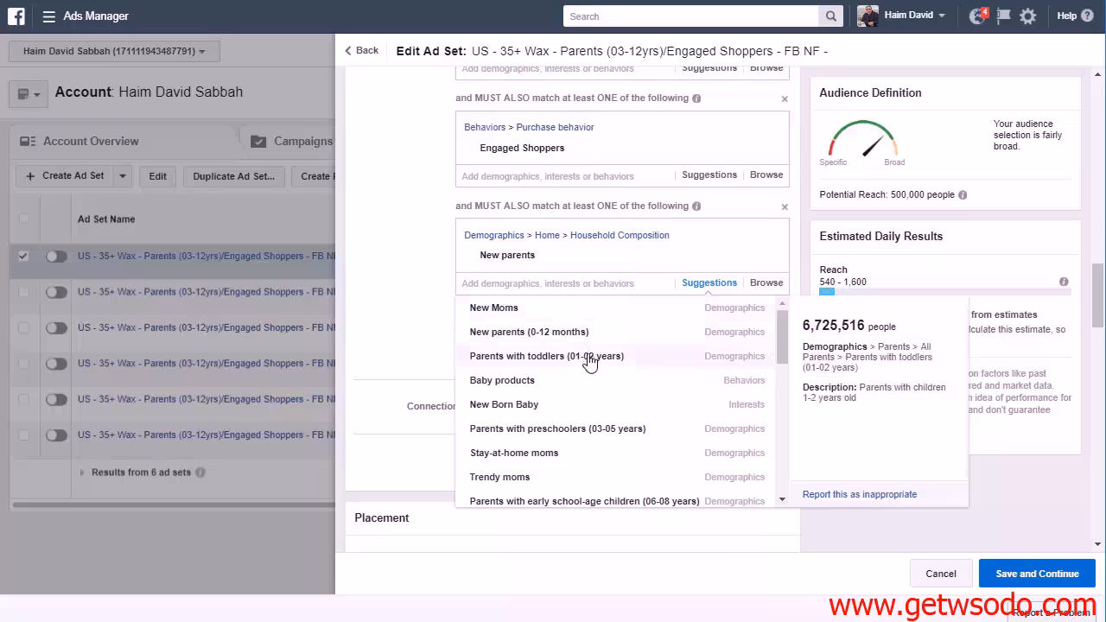
scroll(615, 436, down, 1)
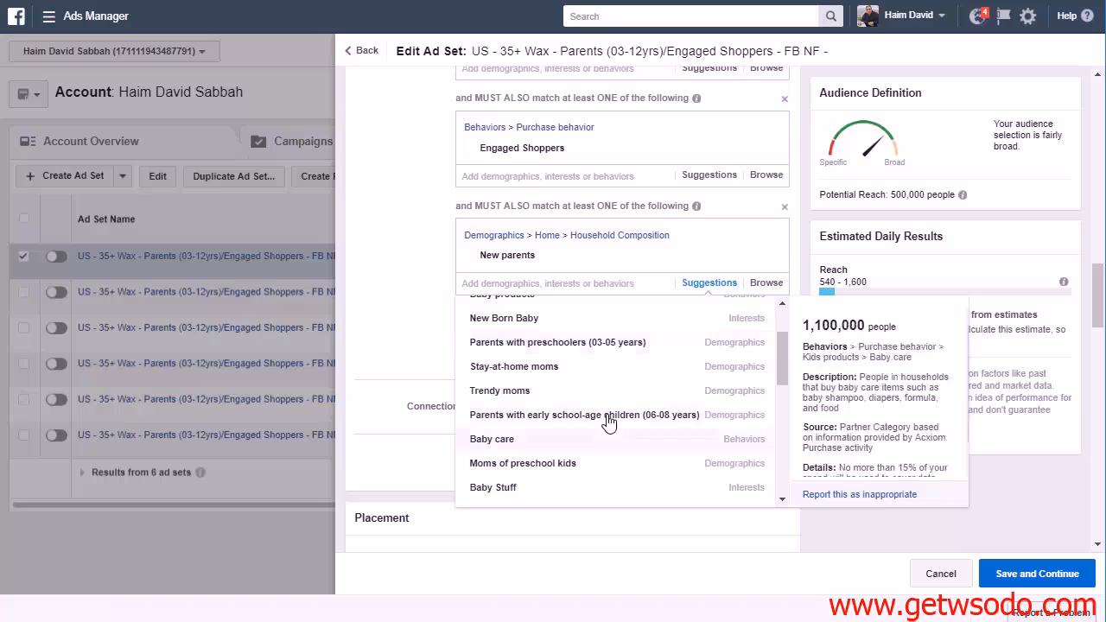
scroll(611, 419, down, 3)
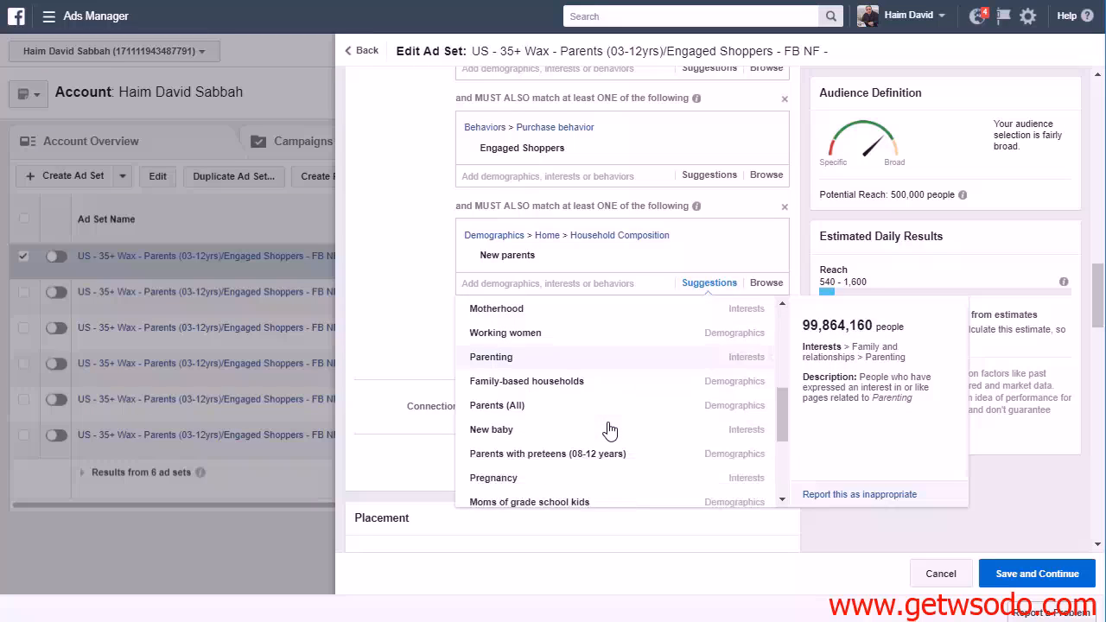
scroll(616, 422, down, 1)
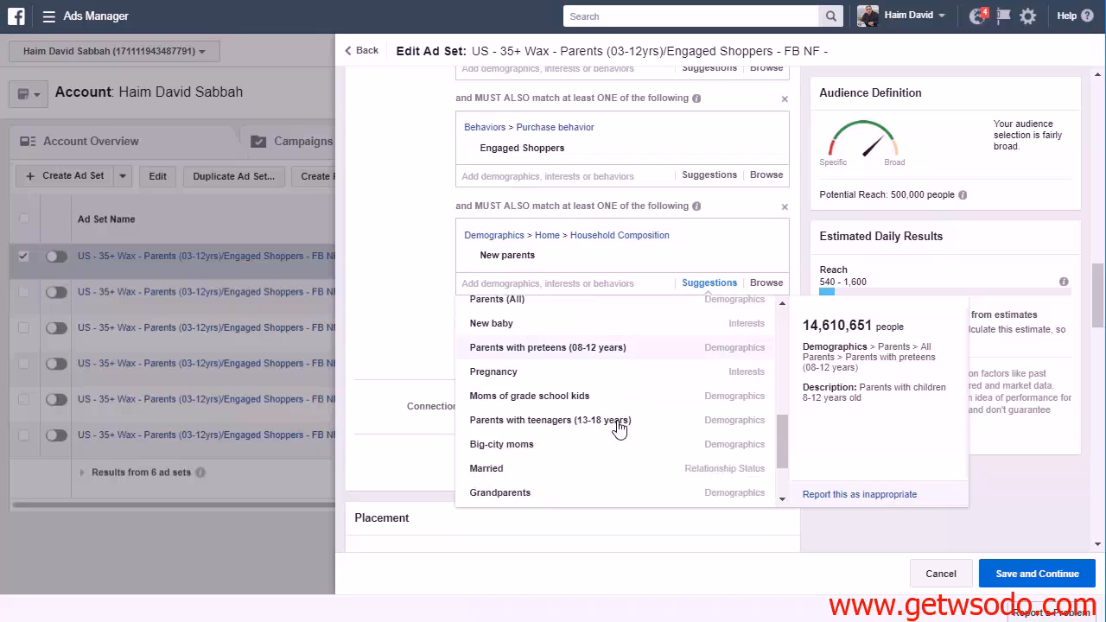
scroll(612, 418, down, 1)
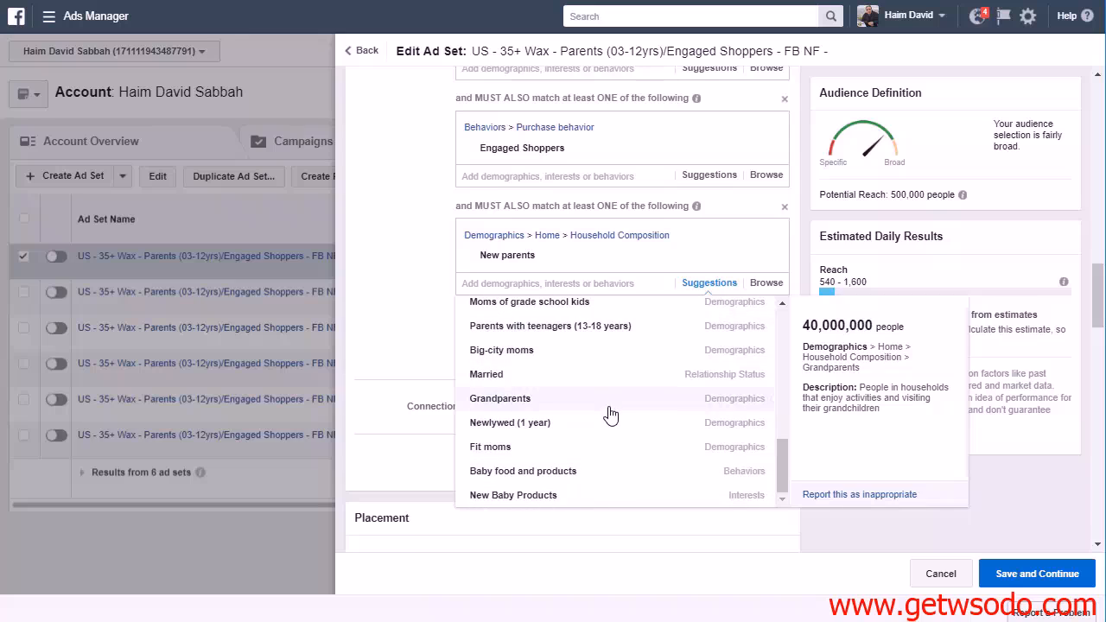
scroll(610, 416, down, 1)
scroll(610, 416, up, 2)
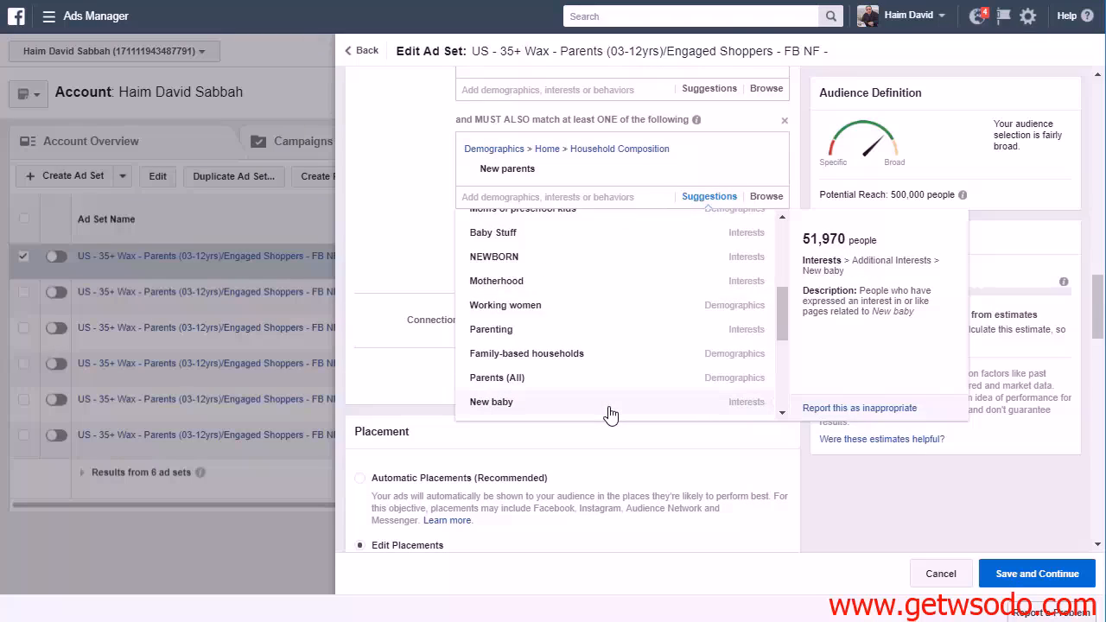
scroll(610, 416, up, 3)
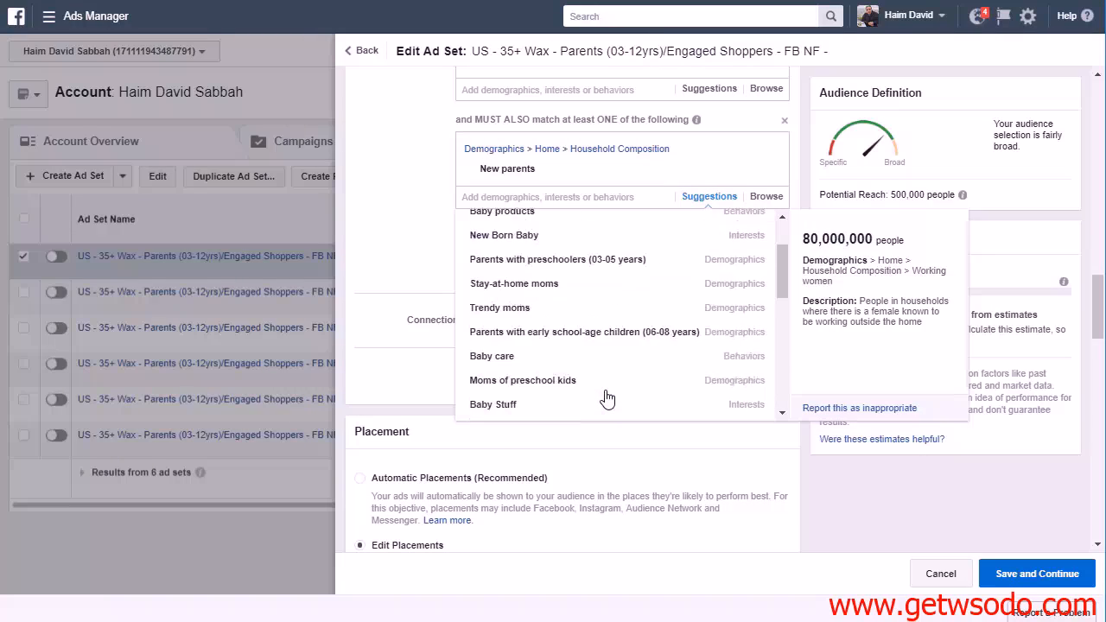
scroll(608, 399, up, 1)
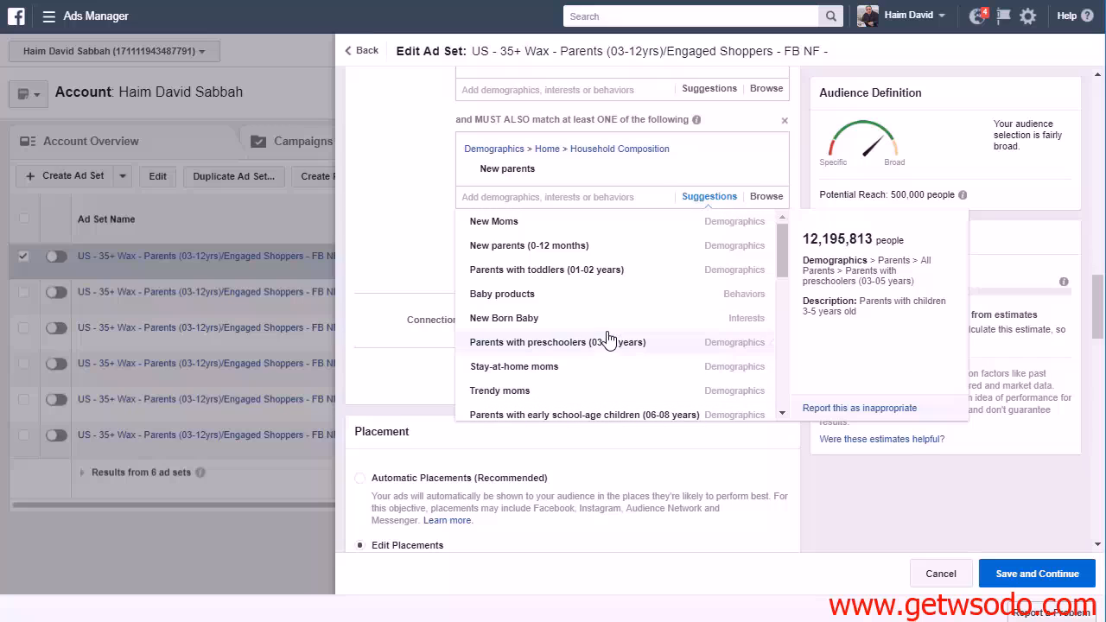
Close the suggested audiences and remove New parents from the last narrowing condition
scroll(618, 331, up, 1)
scroll(624, 347, up, 1)
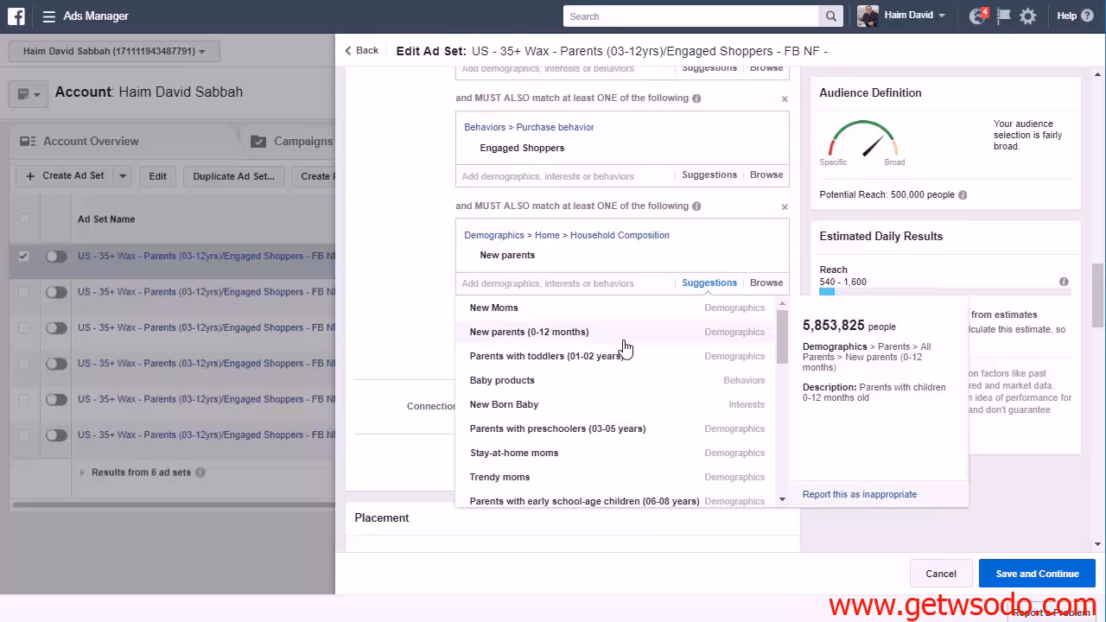
click(422, 320)
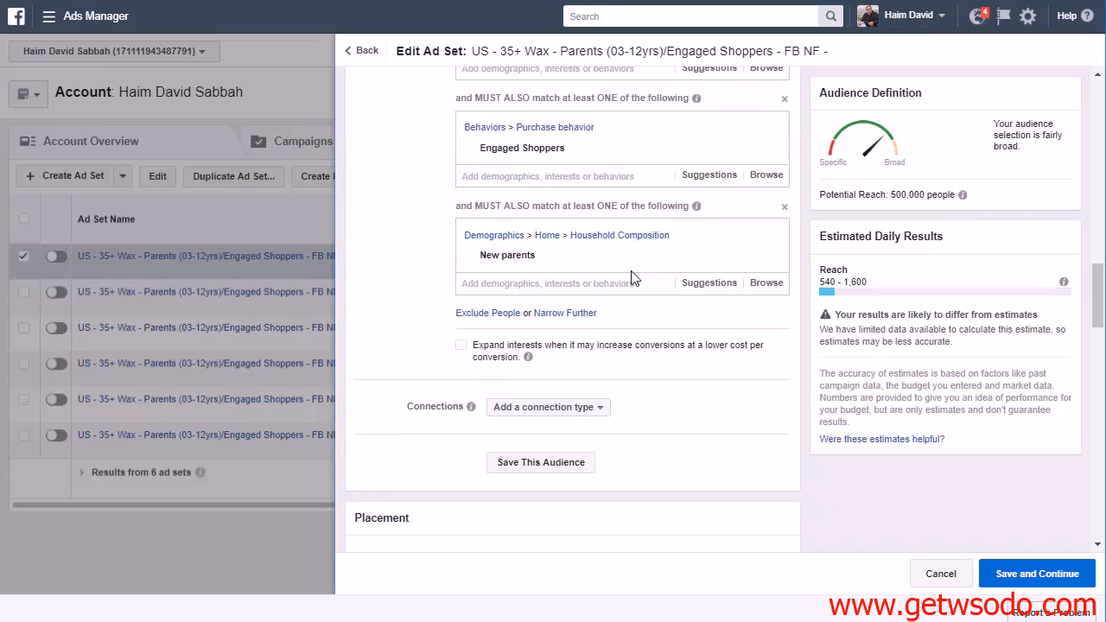
mouse_move(726, 267)
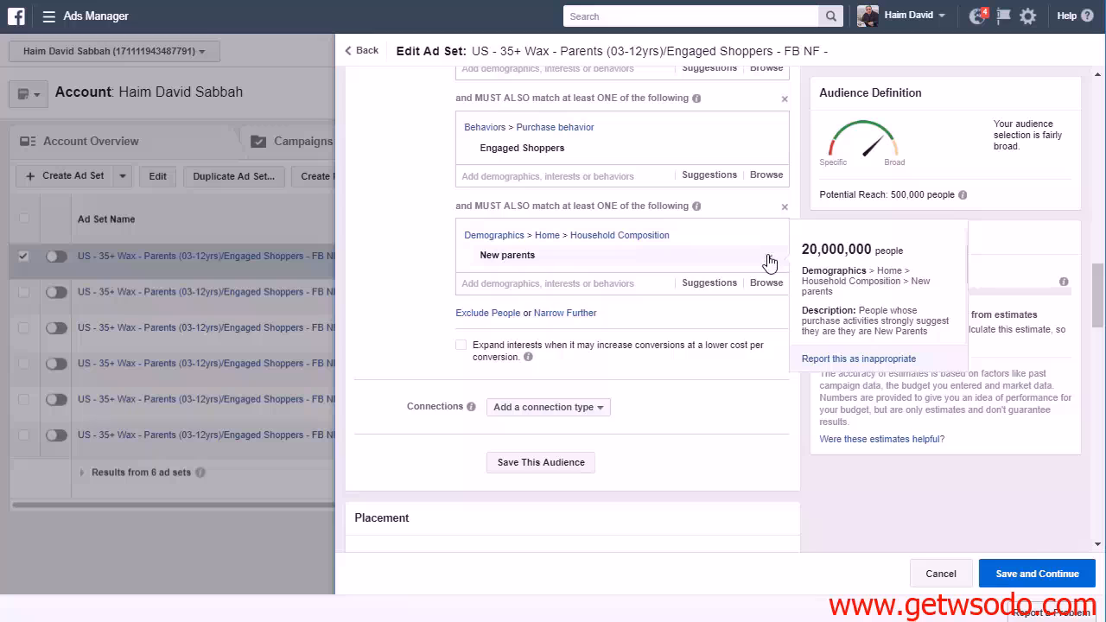
click(767, 260)
Browse the Demographics category for the last narrowing condition and check the subgroups under Home
click(724, 235)
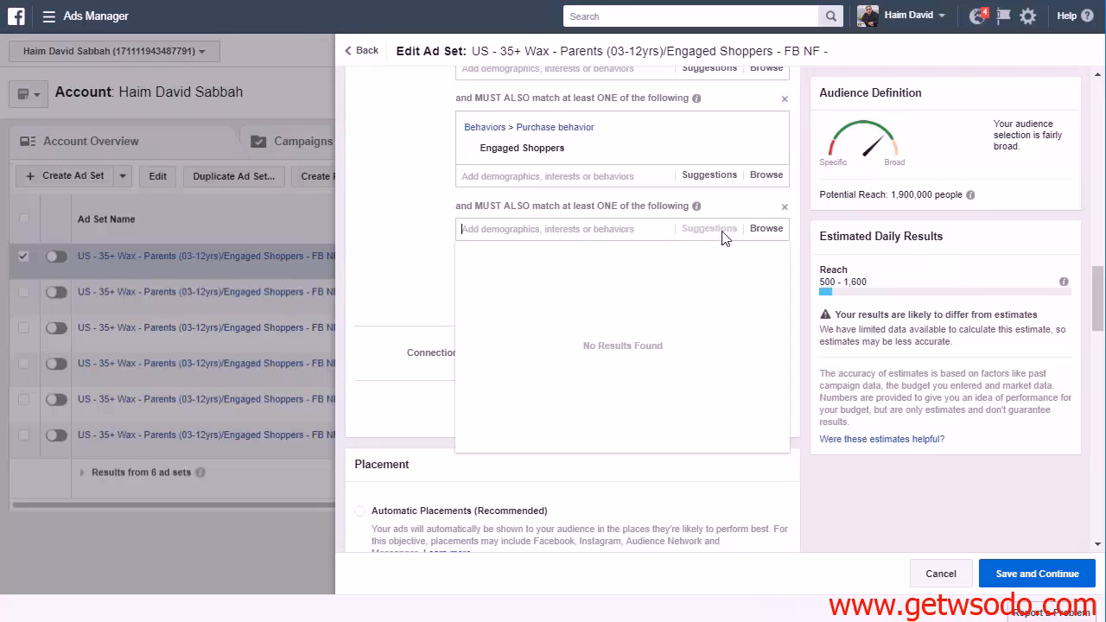
click(767, 230)
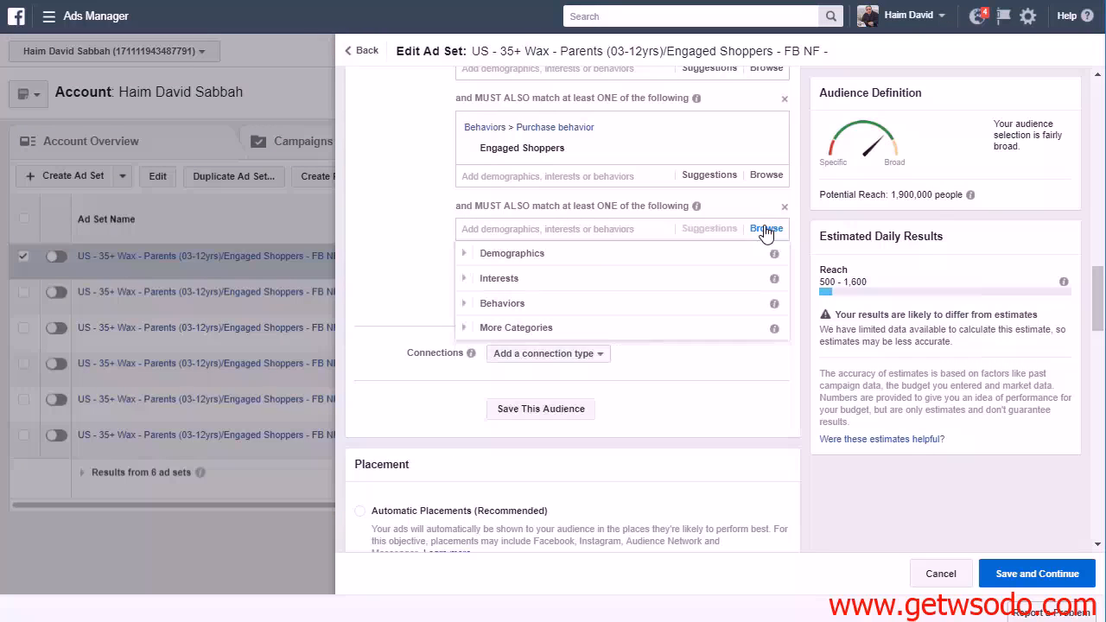
click(466, 256)
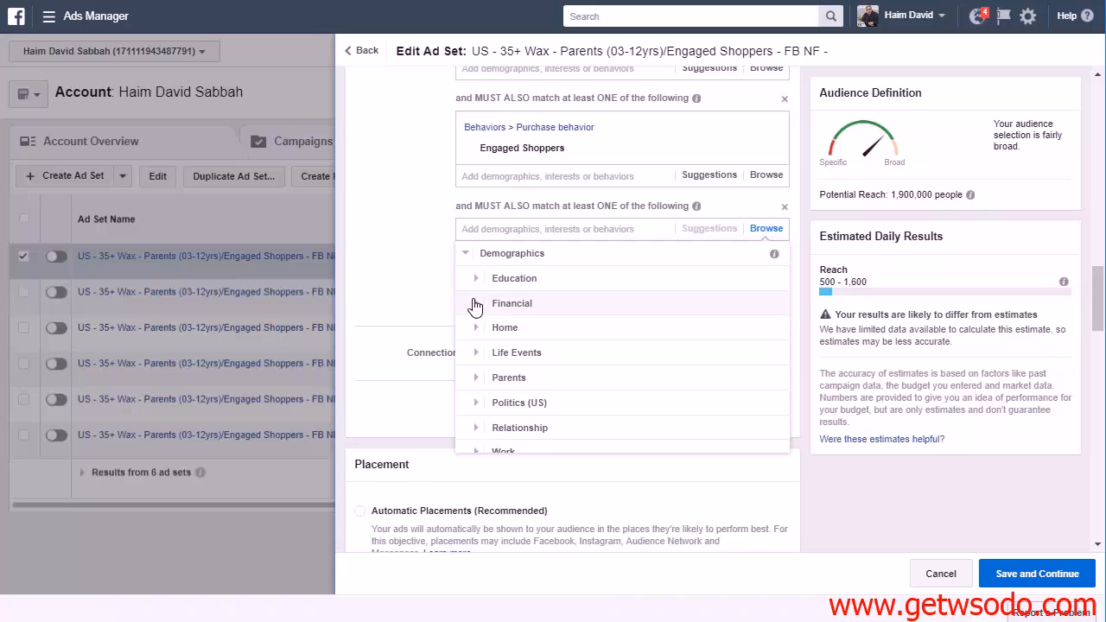
click(475, 326)
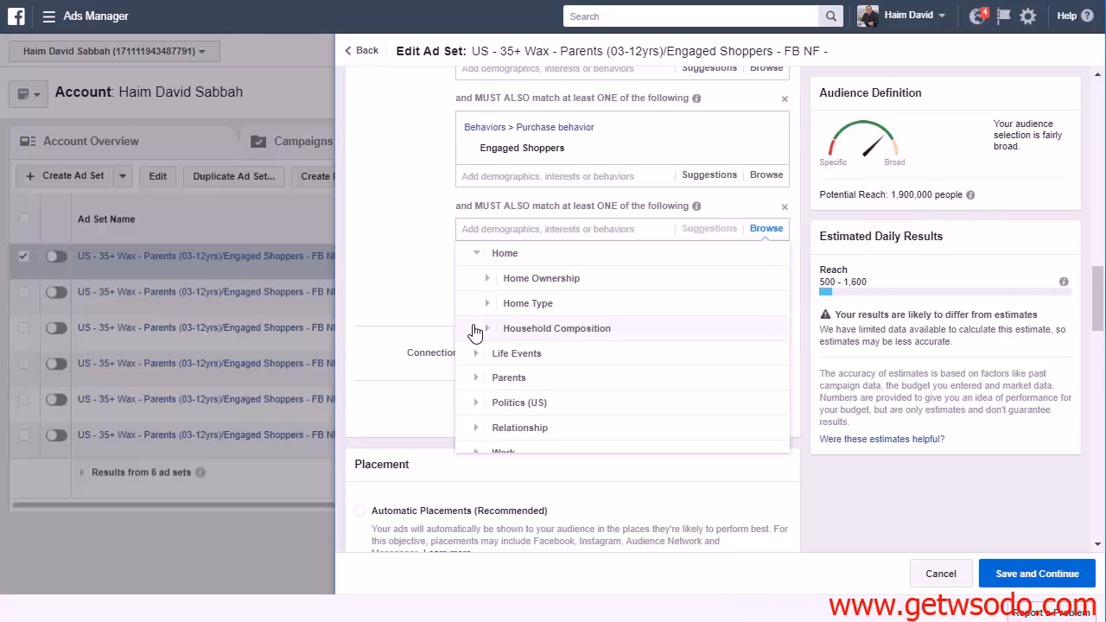
click(476, 278)
click(481, 260)
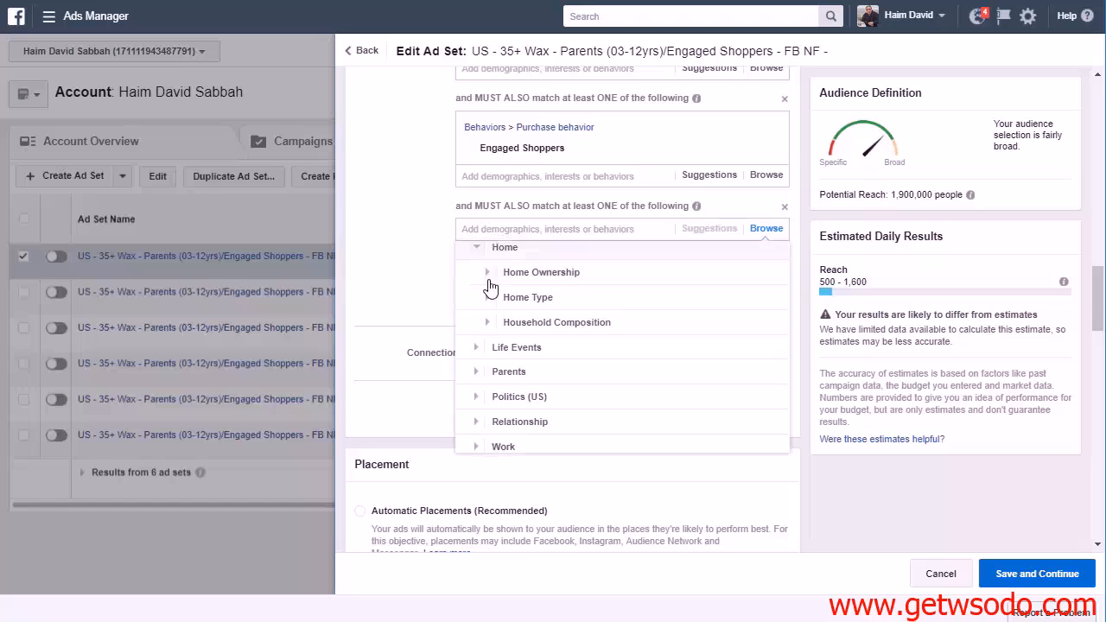
click(475, 259)
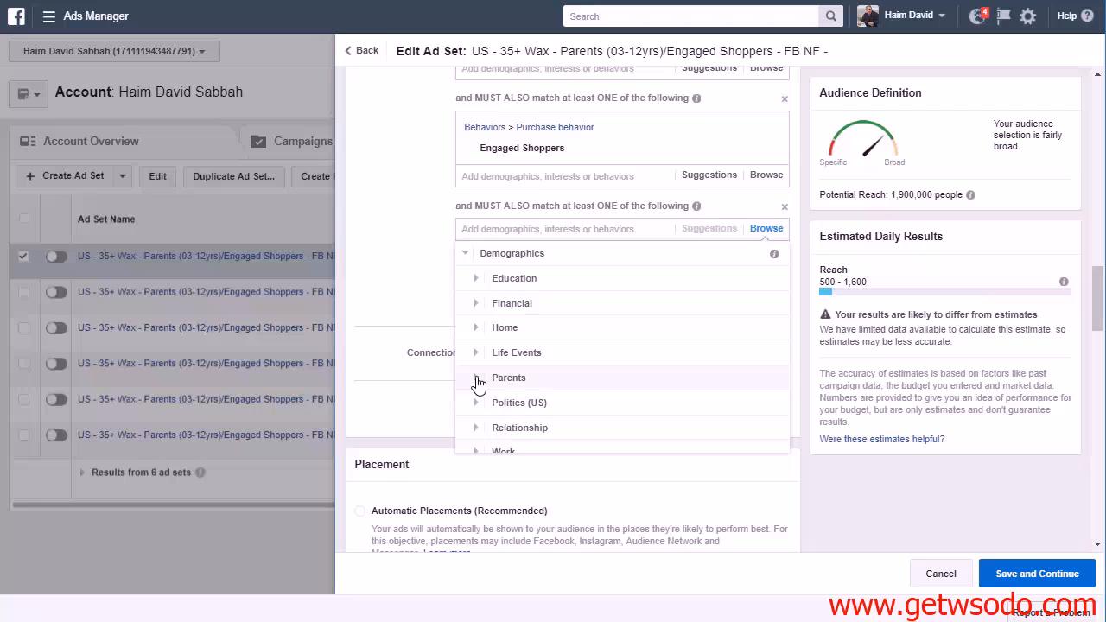
Review the All Parents and Moms audience options under Demographics > Parents, leaving the category list closed
click(478, 383)
click(486, 279)
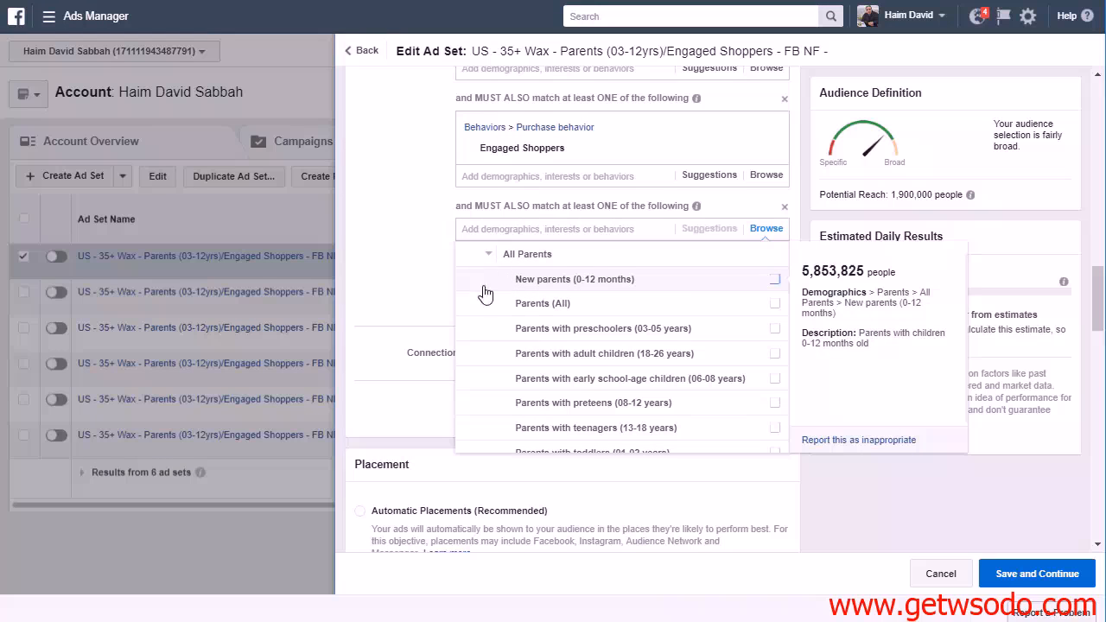
scroll(650, 326, down, 1)
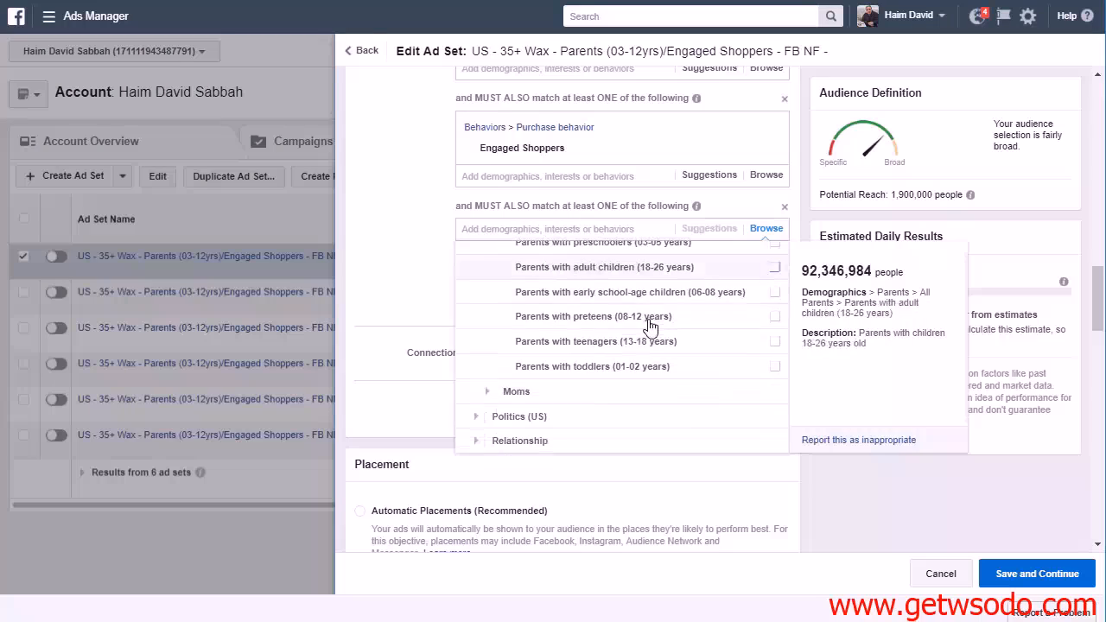
click(509, 390)
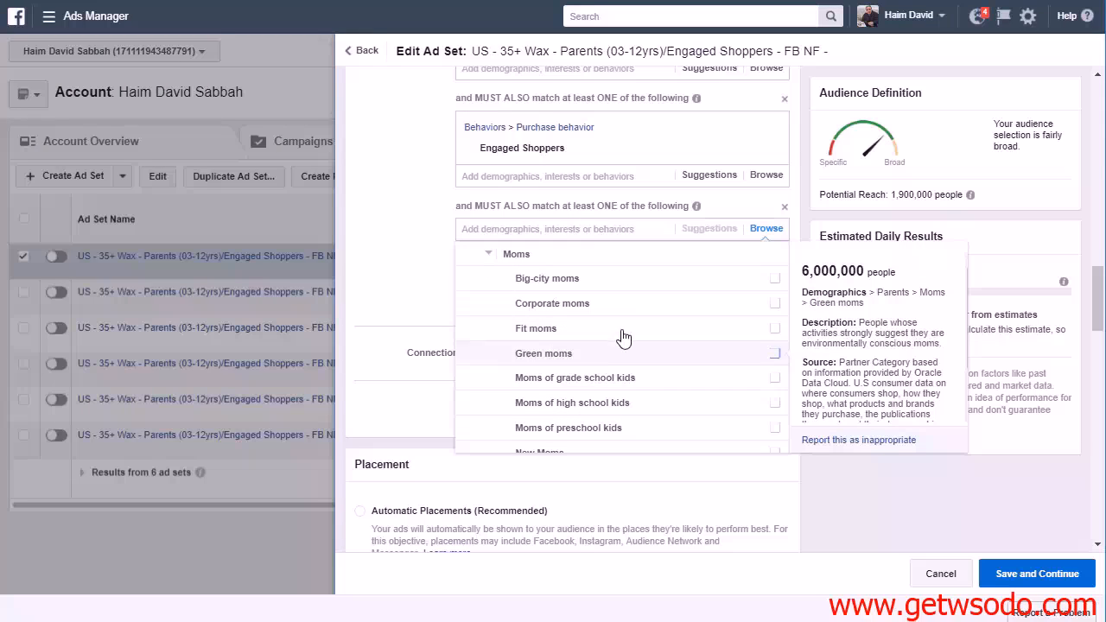
scroll(624, 337, down, 2)
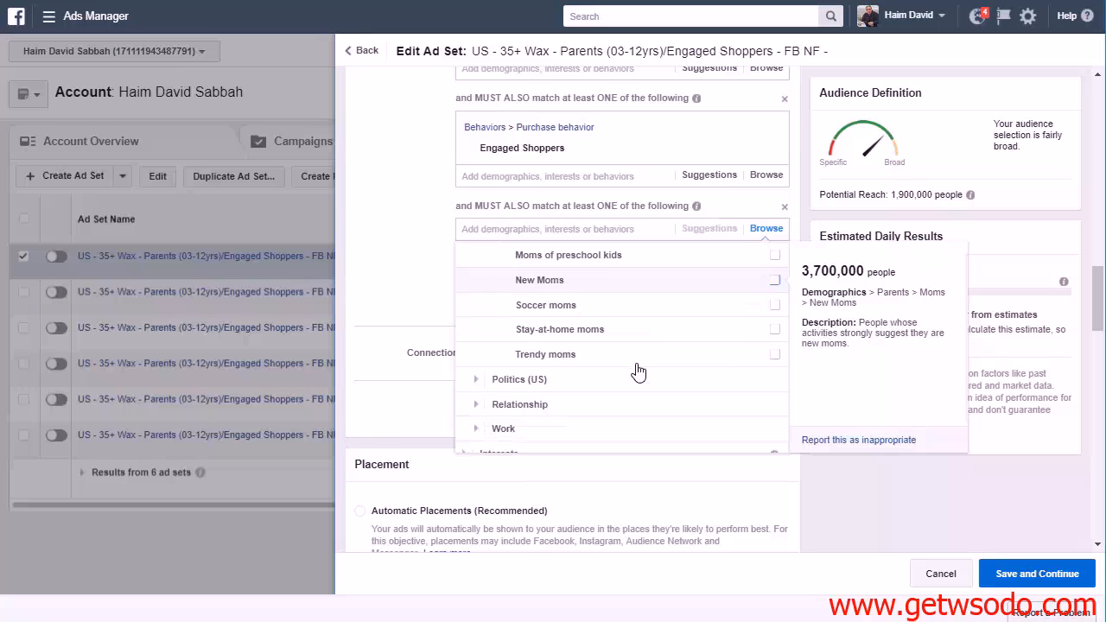
scroll(638, 370, up, 4)
click(414, 215)
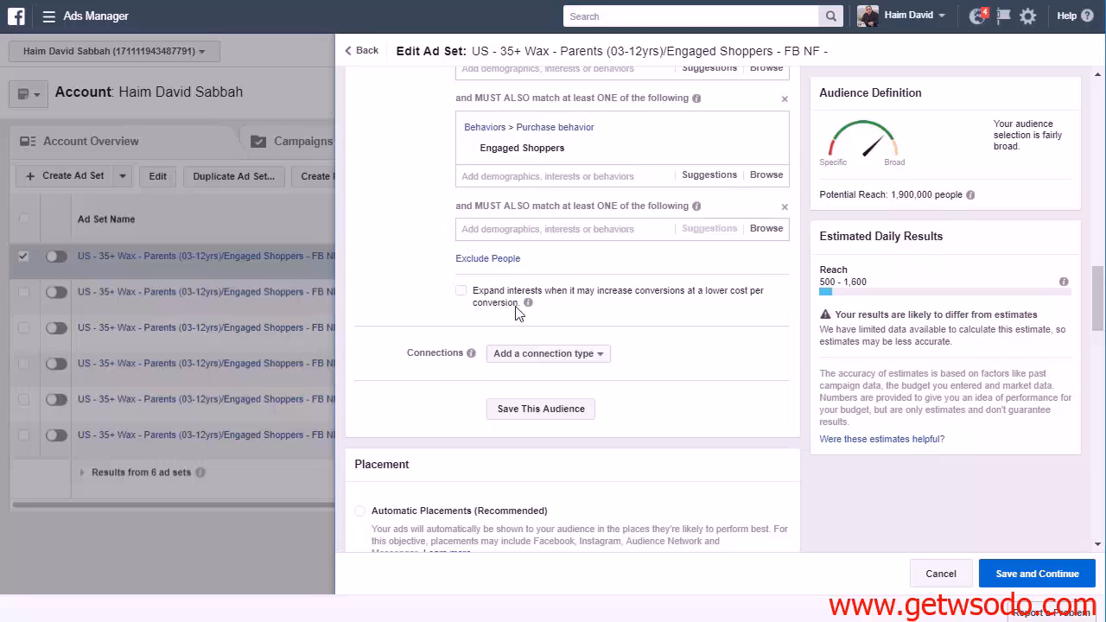
Look through the Interests categories for the last narrowing condition and expand Family and relationships
click(766, 229)
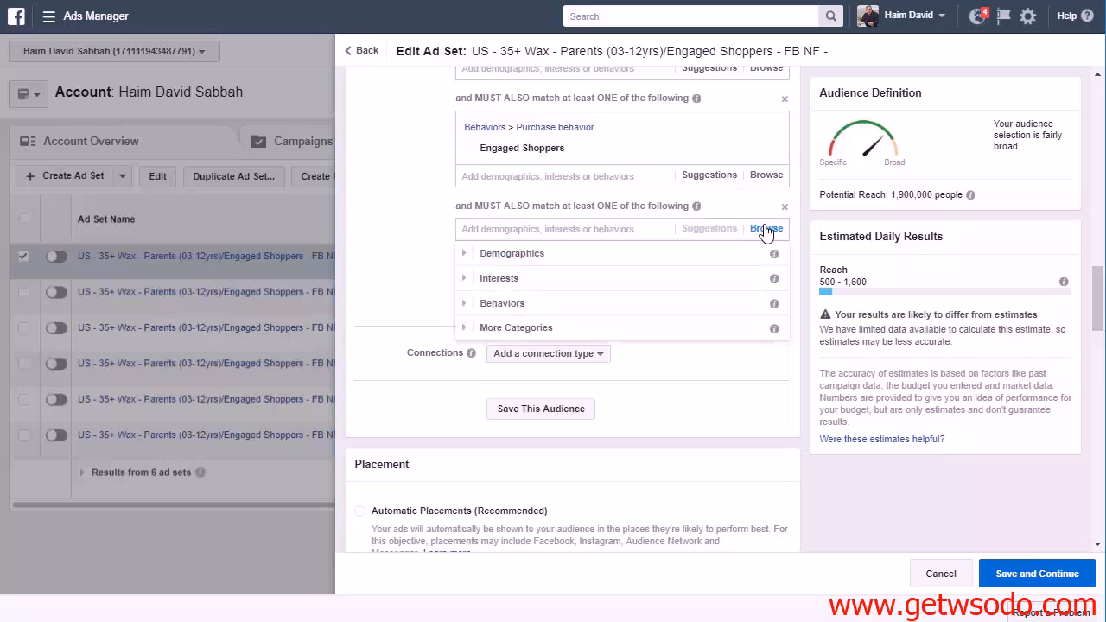
click(474, 279)
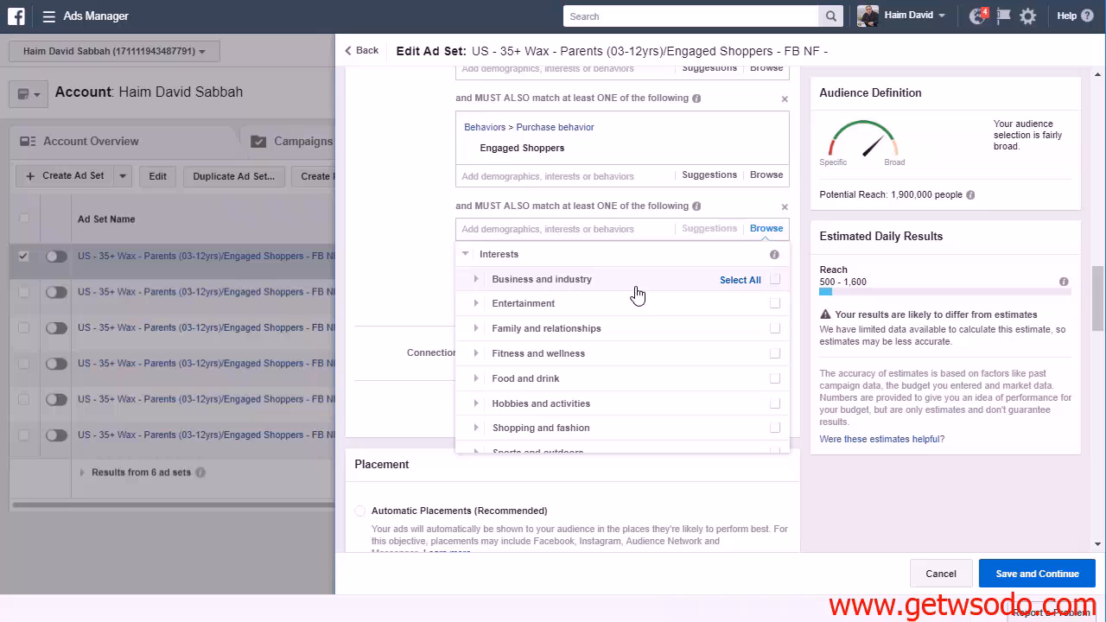
scroll(641, 325, down, 1)
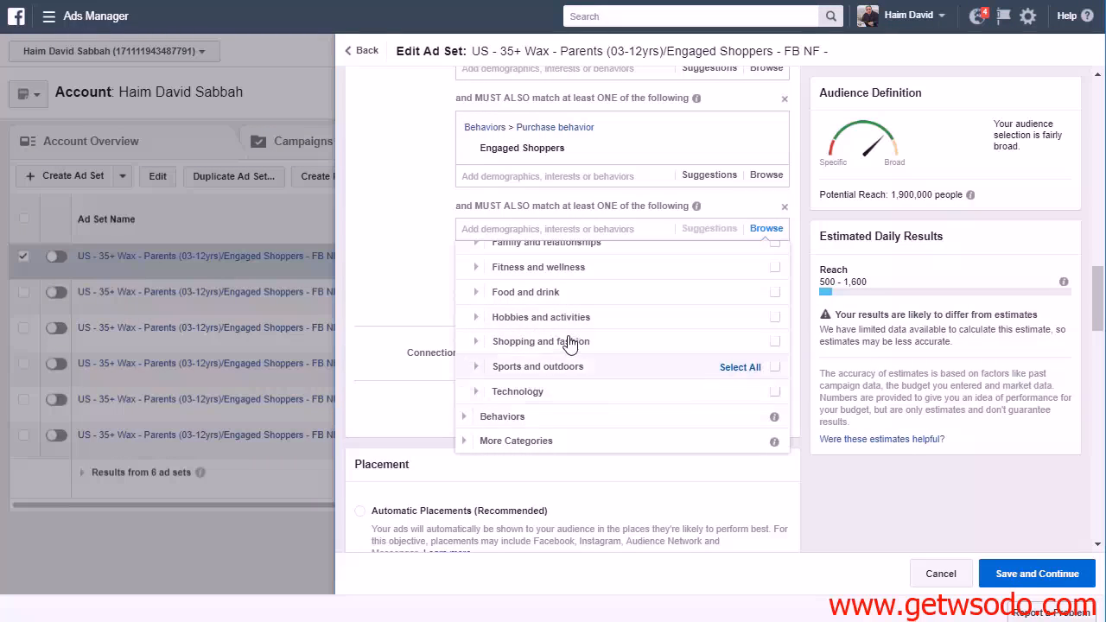
scroll(506, 344, up, 1)
click(468, 334)
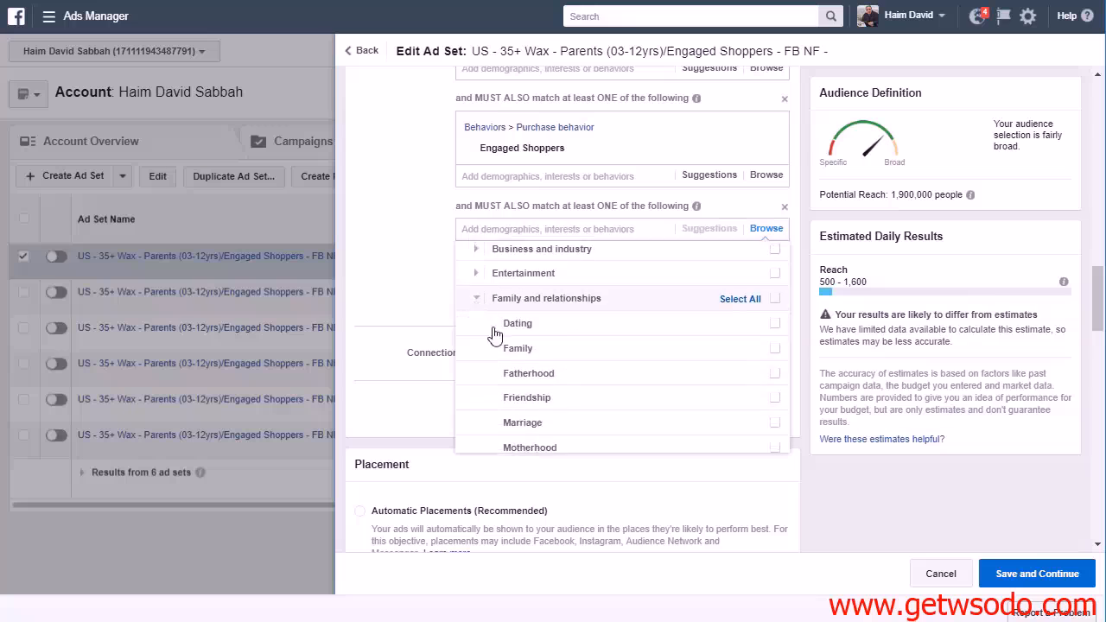
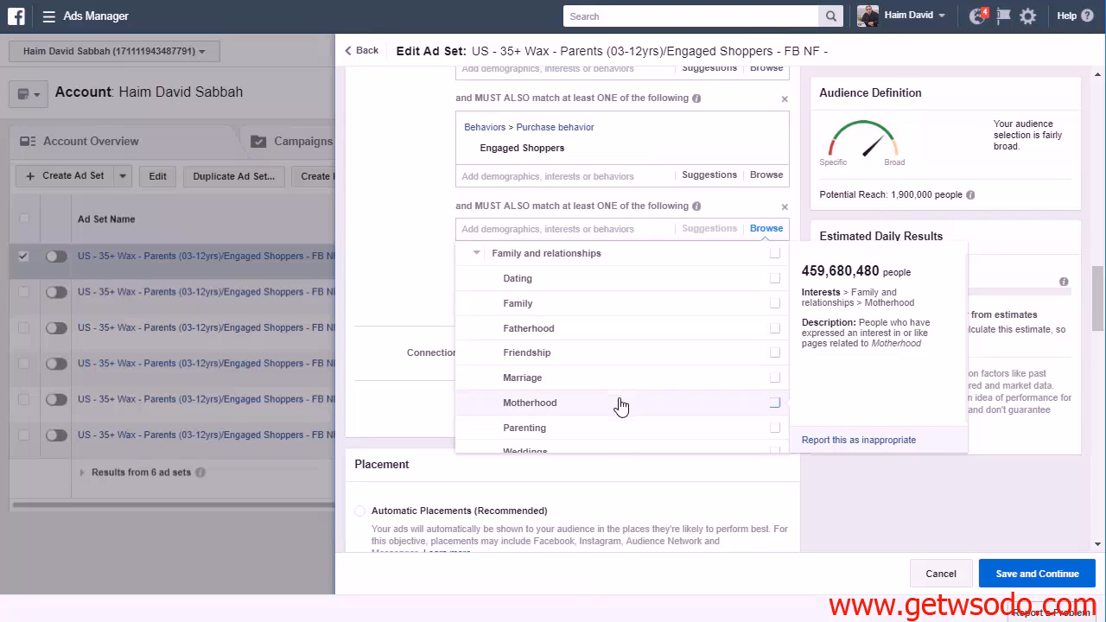
Add the Parenting interest under Family and relationships to the last narrowing condition
scroll(610, 428, down, 1)
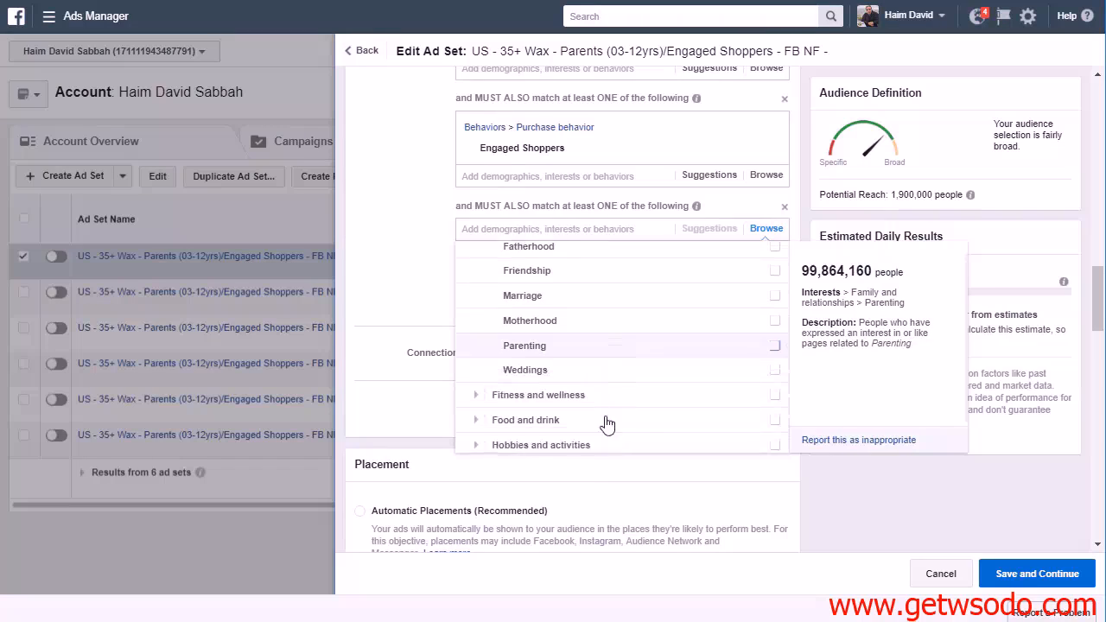
click(550, 348)
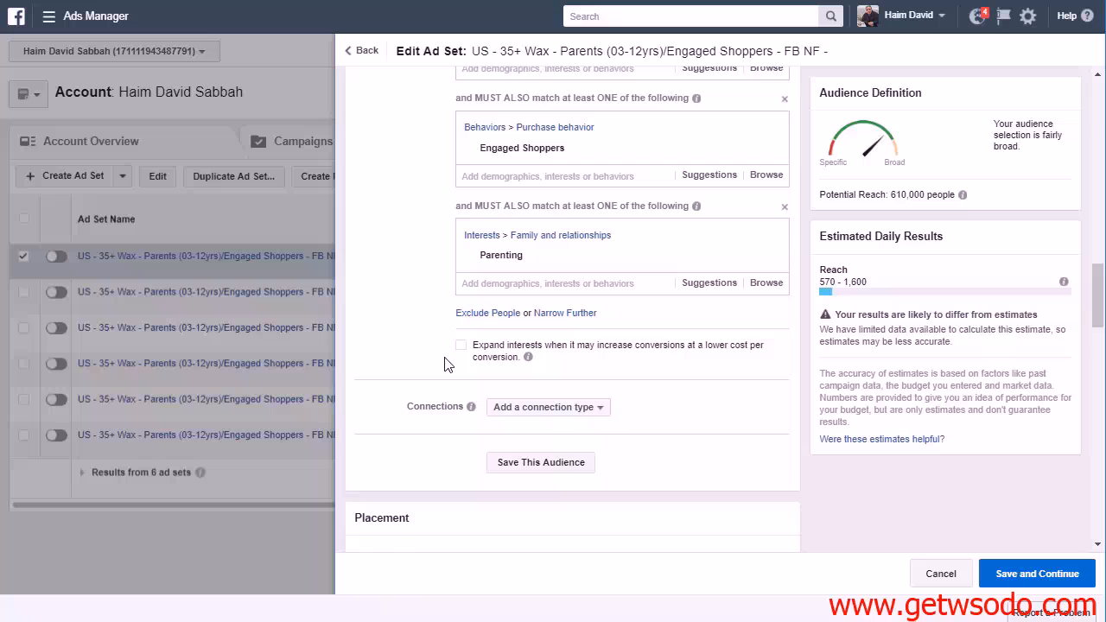
scroll(444, 223, up, 2)
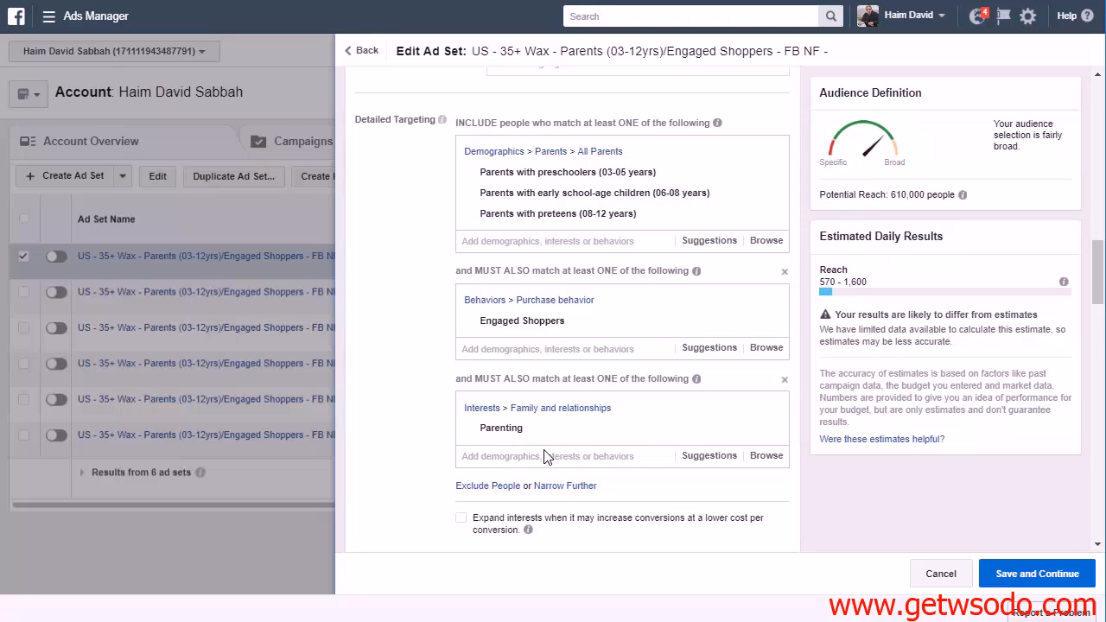
mouse_move(961, 195)
Complete the ad set name with "Parenting" at the end, save the ad set and place the order
scroll(619, 257, up, 4)
scroll(619, 257, up, 10)
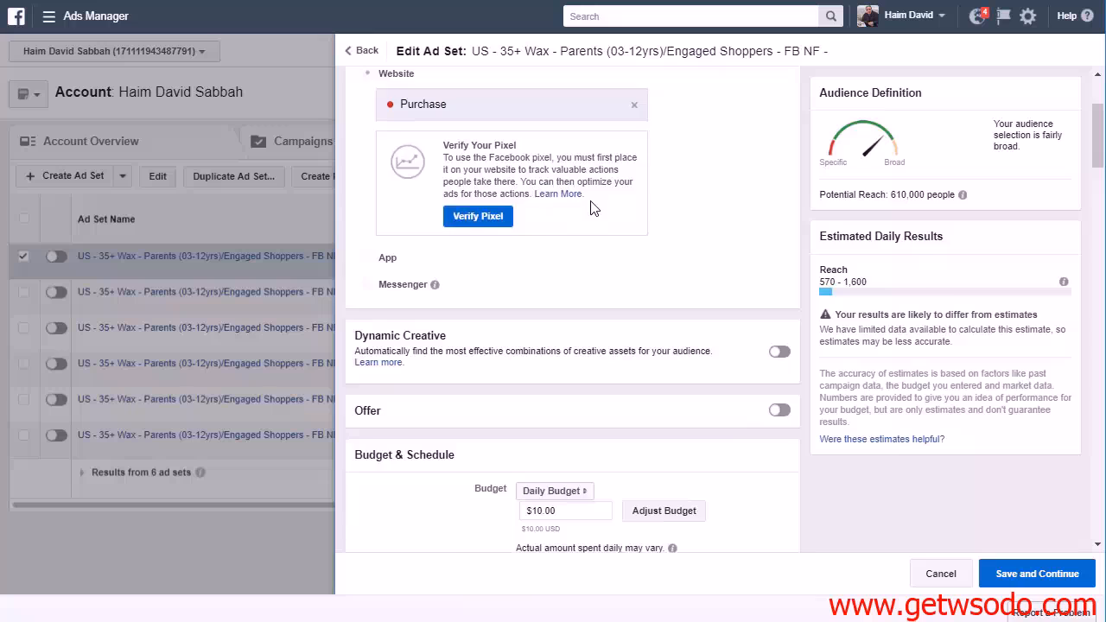
click(630, 115)
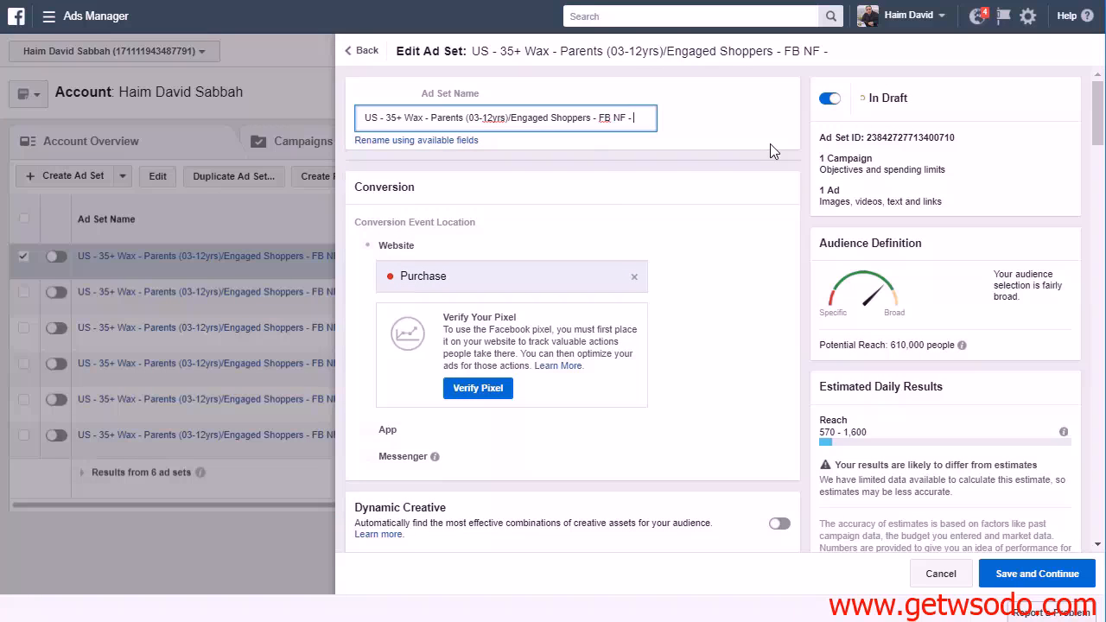
text(Parenting)
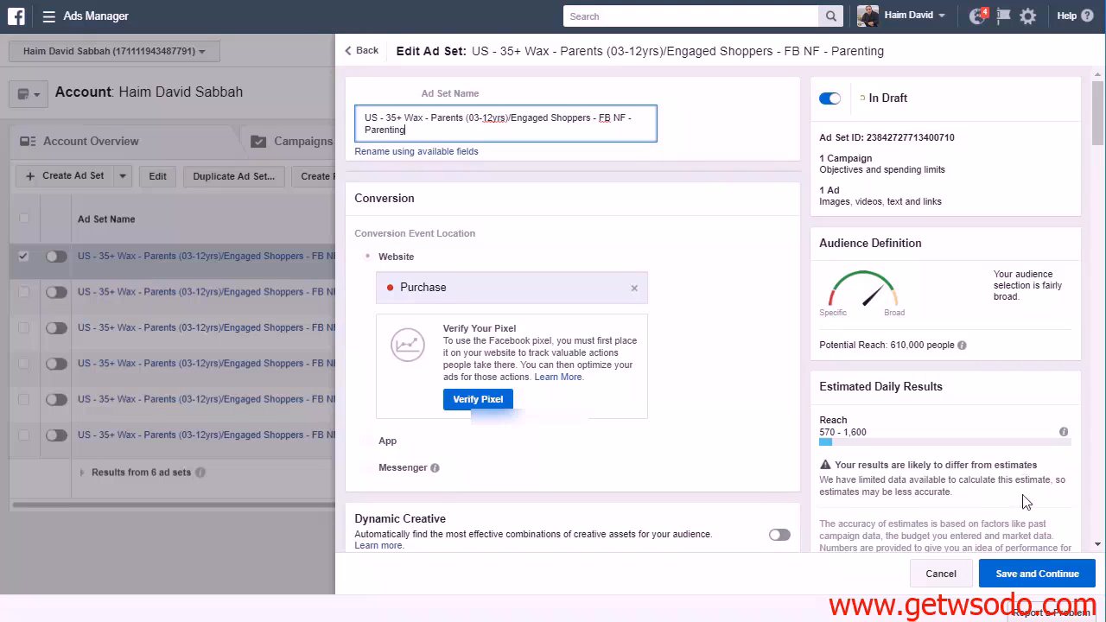
click(1041, 575)
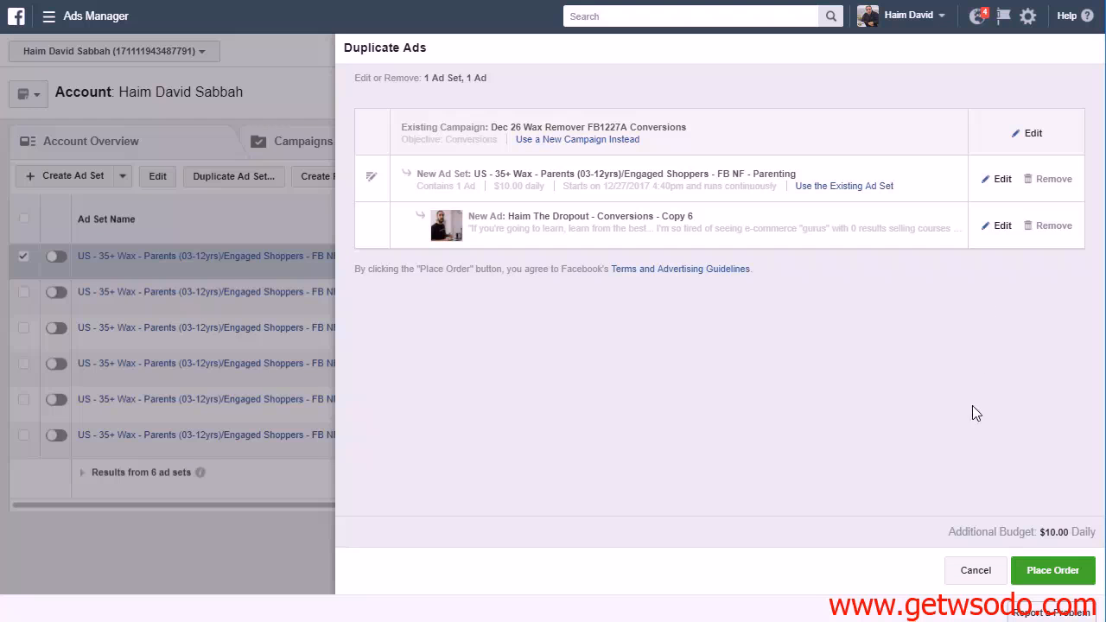
click(1055, 575)
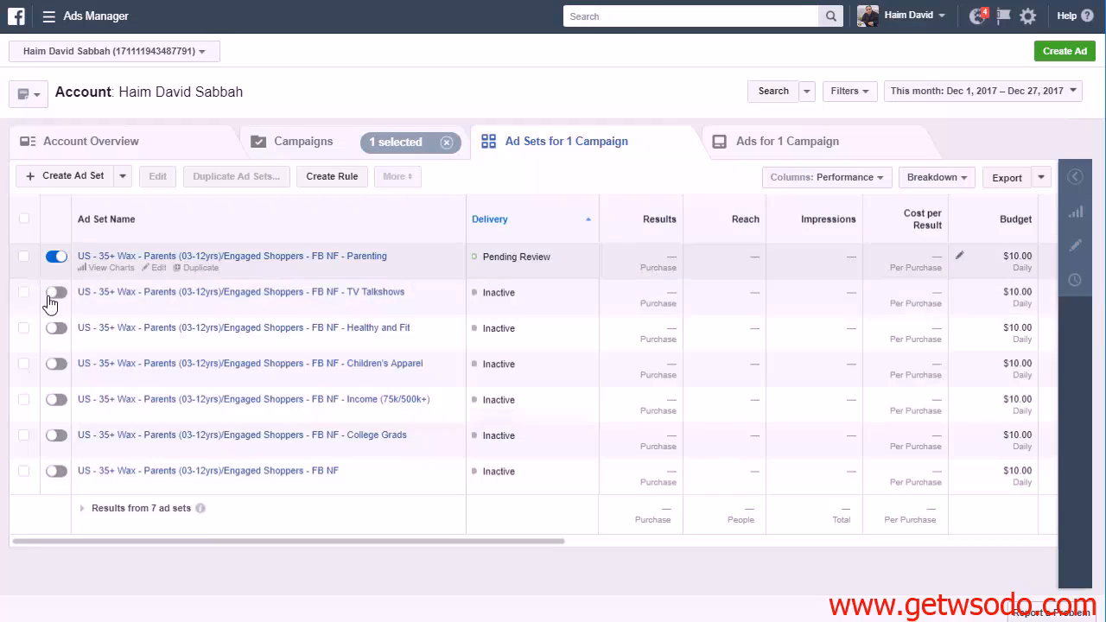
Switch off the new Parenting ad set and duplicate it within the campaign
click(55, 258)
click(56, 255)
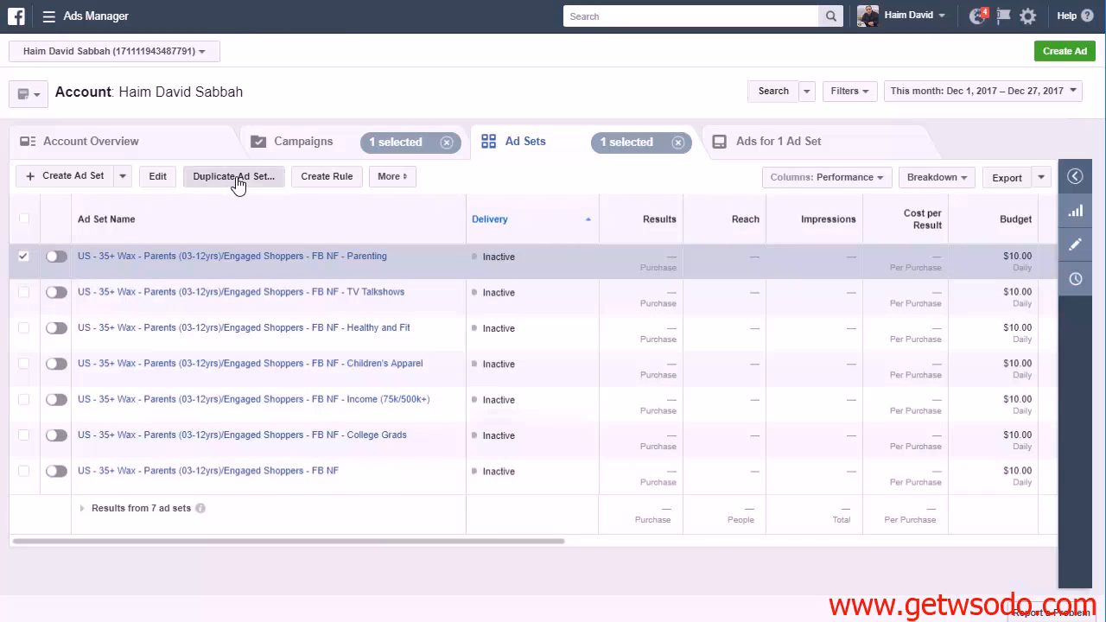
click(235, 177)
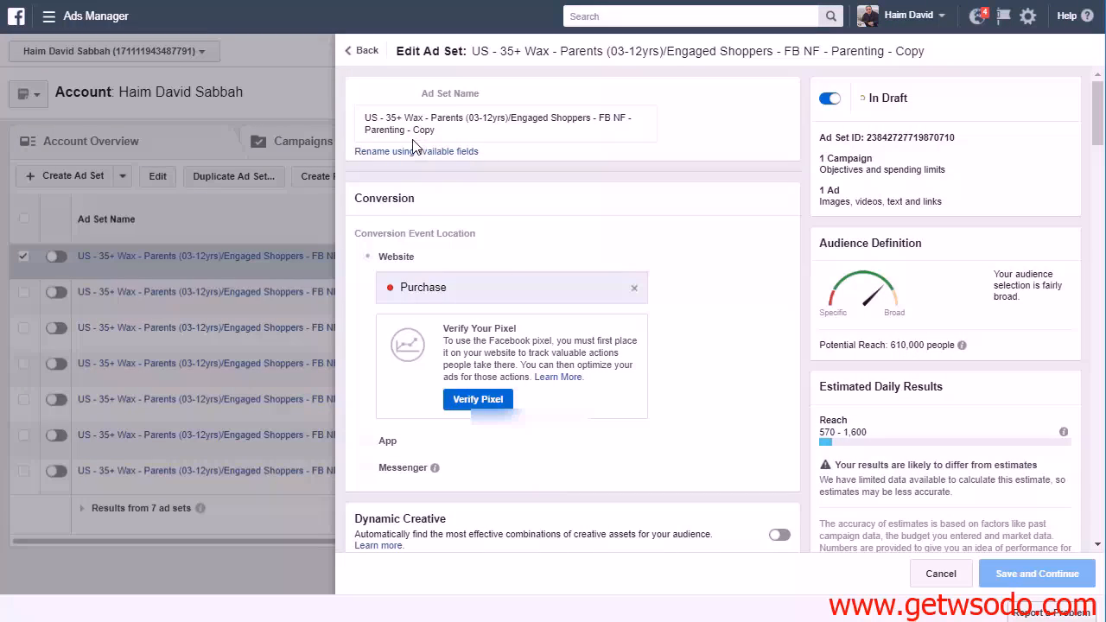
Remove "Parenting - Copy" from the end of the duplicated ad set's name
click(413, 131)
drag(435, 130, 365, 130)
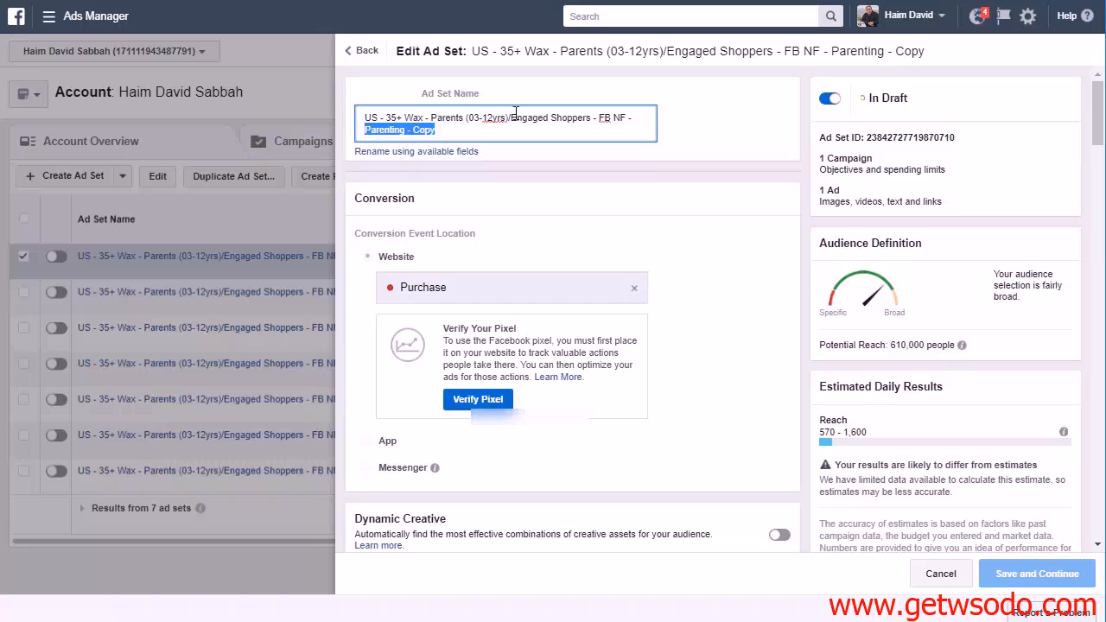
key(BackSpace)
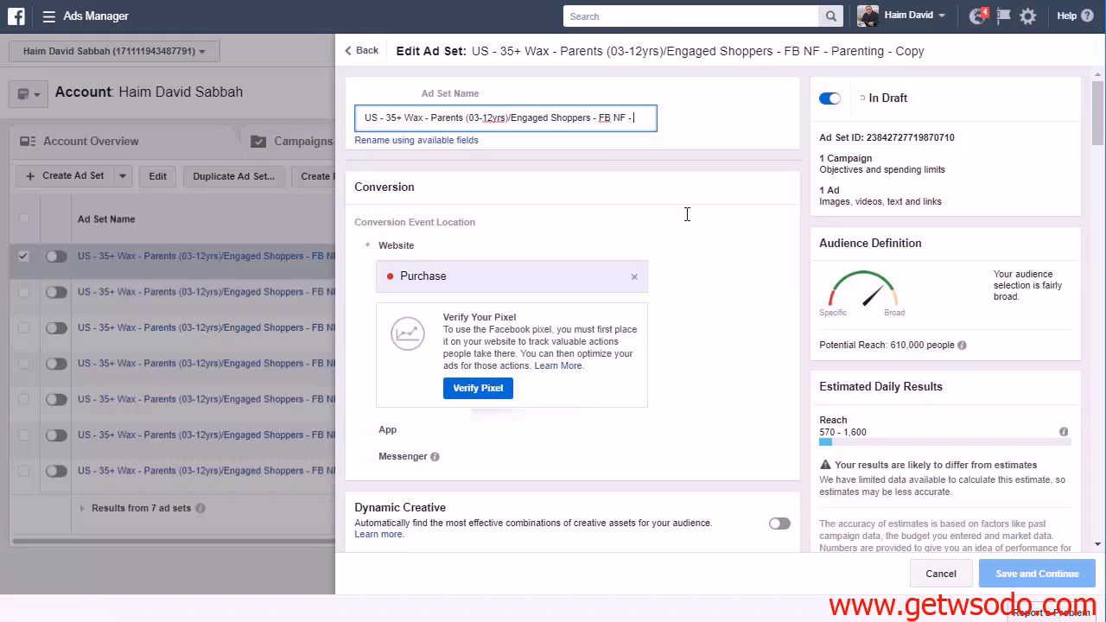
Remove the Parenting interest from the last narrowing condition in the duplicate's detailed targeting
scroll(773, 536, down, 3)
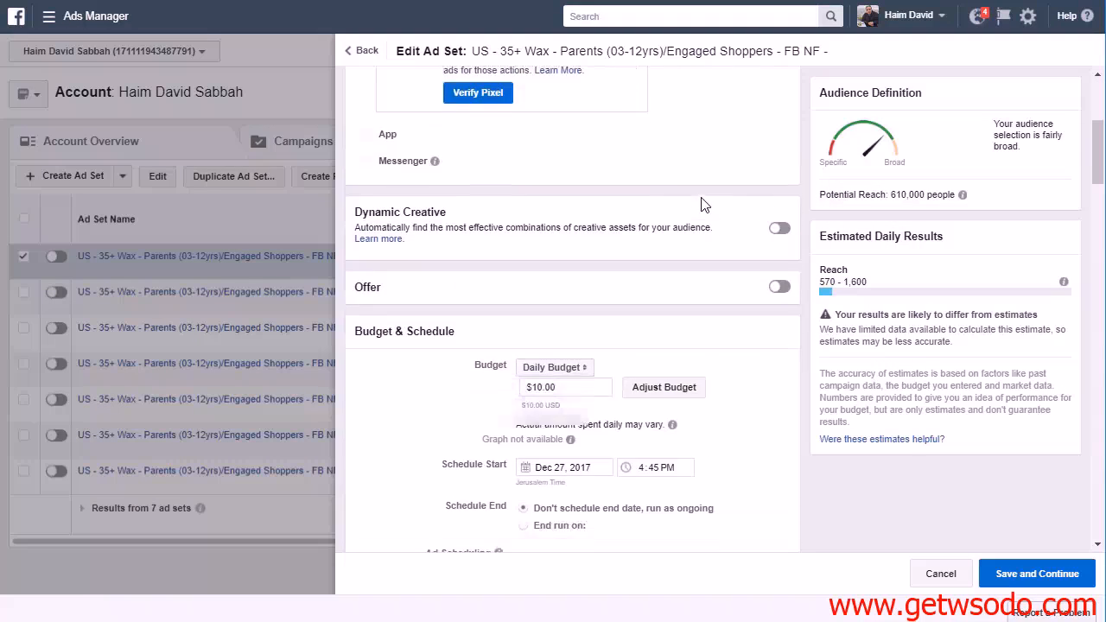
scroll(415, 337, down, 5)
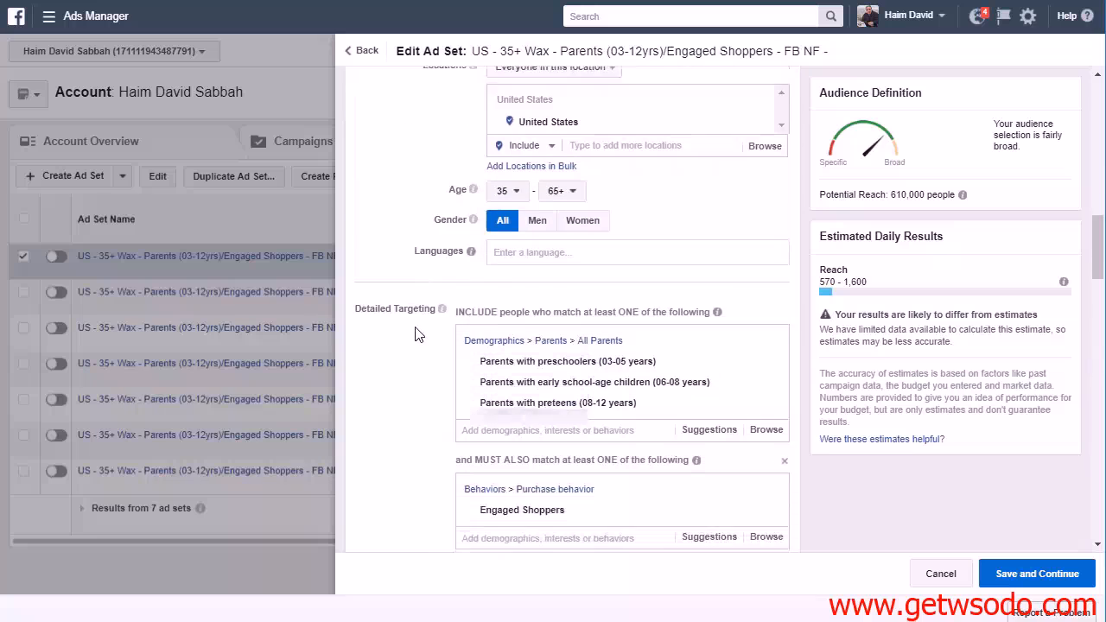
scroll(415, 336, down, 2)
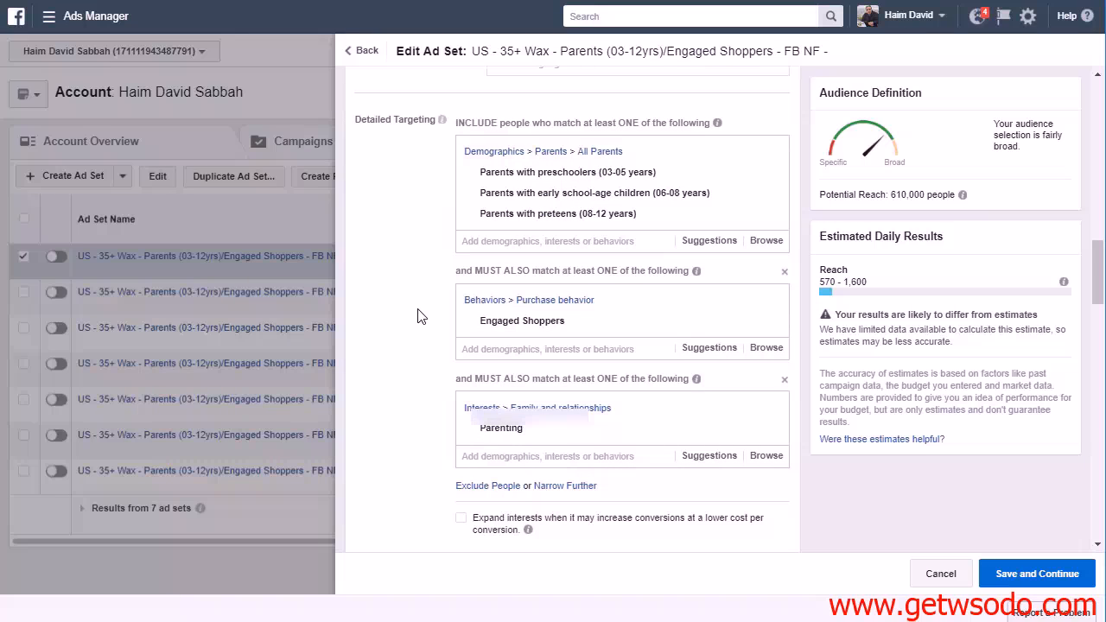
scroll(427, 377, up, 8)
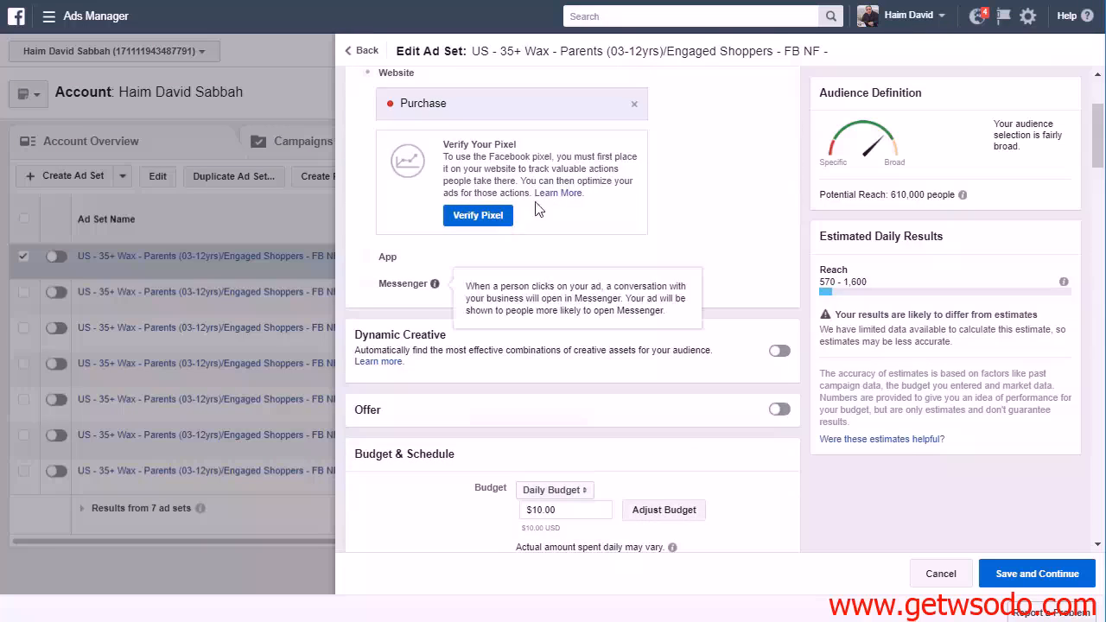
scroll(536, 210, up, 2)
click(637, 118)
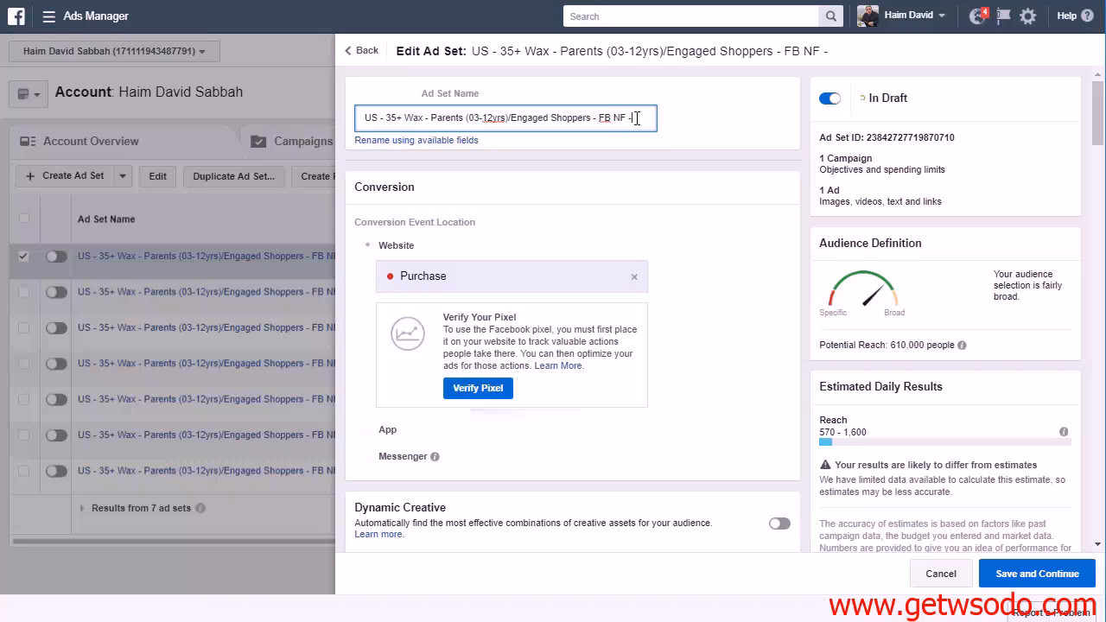
scroll(691, 363, down, 7)
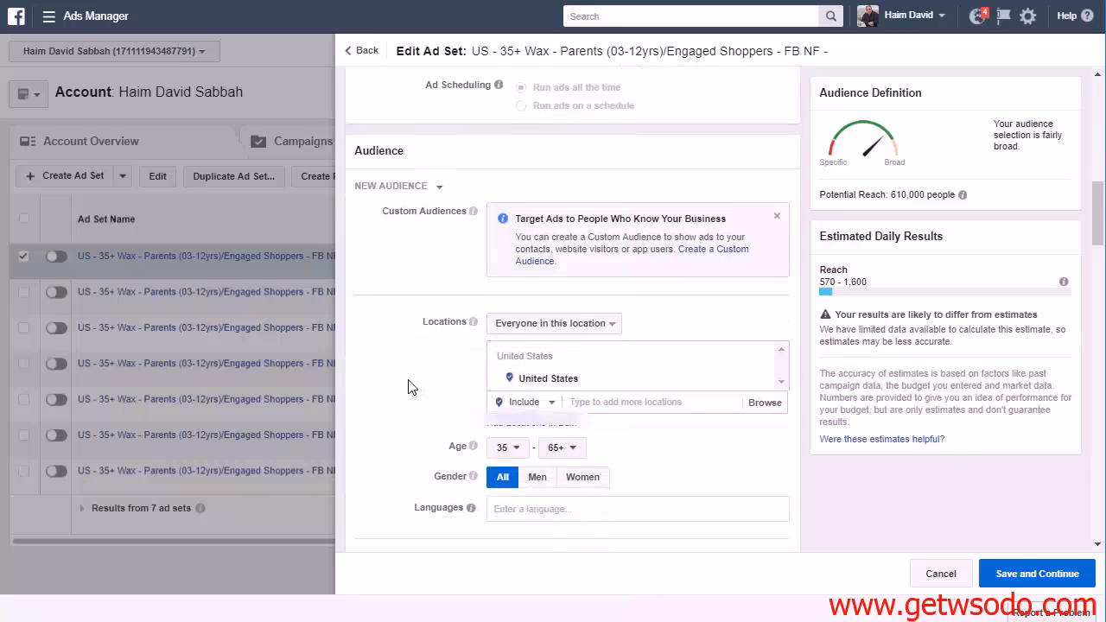
scroll(411, 388, down, 5)
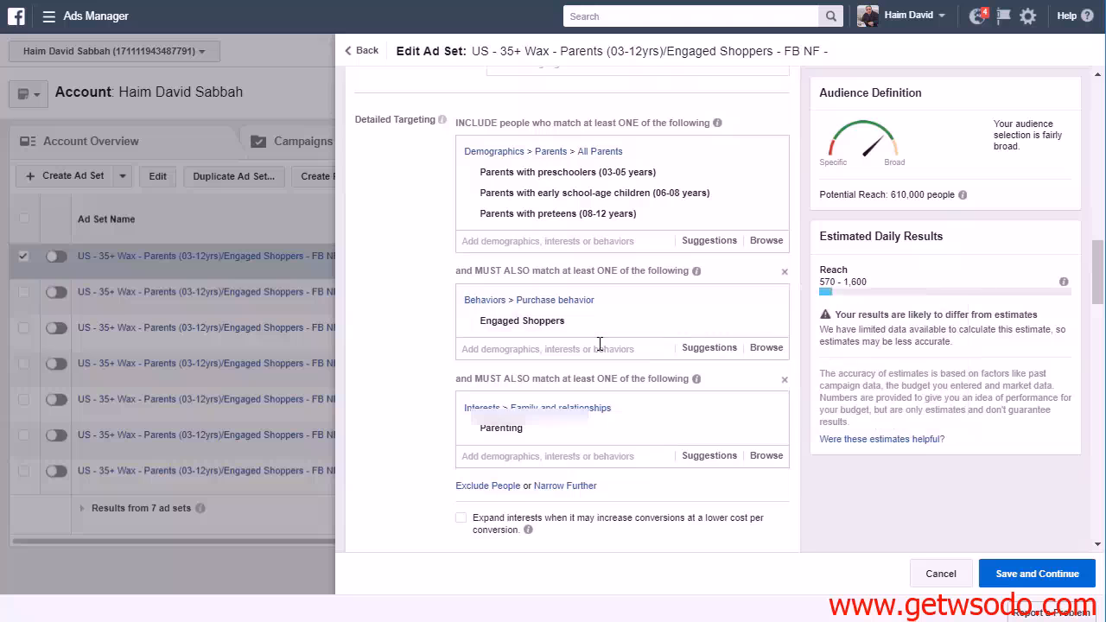
click(769, 432)
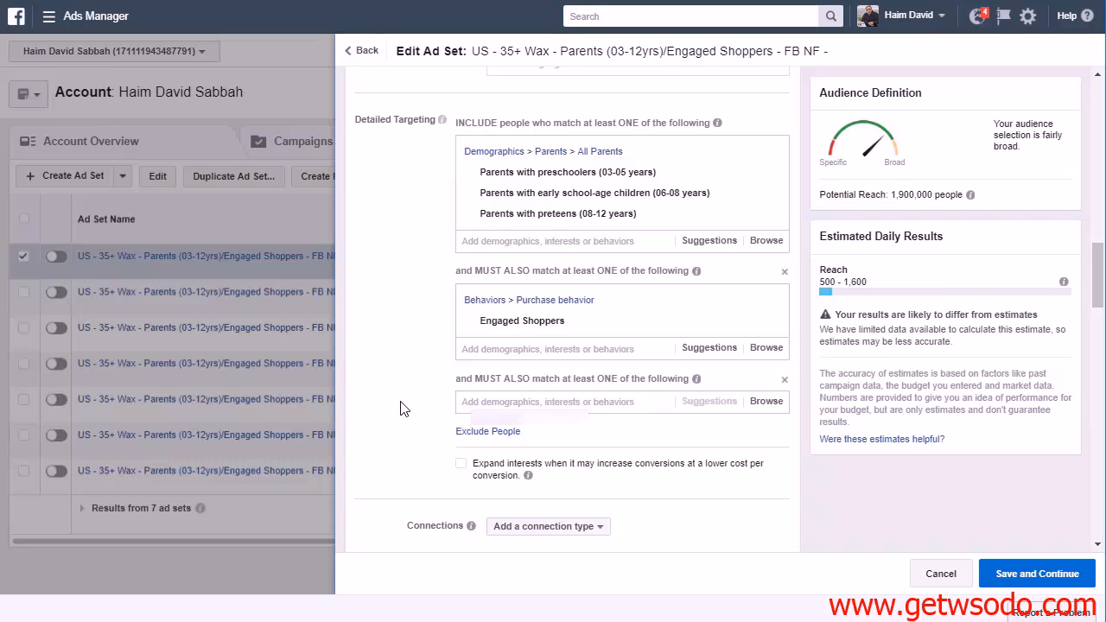
Search for "new parents" in the last narrowing condition and add the New Parents household demographic
mouse_move(624, 175)
click(534, 403)
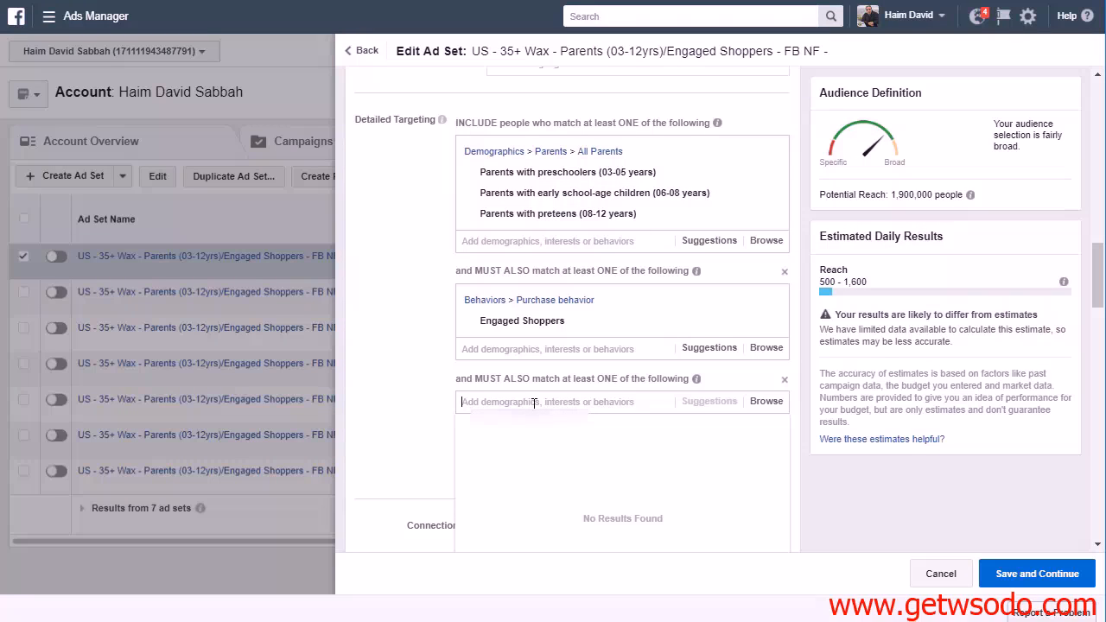
text(new parents)
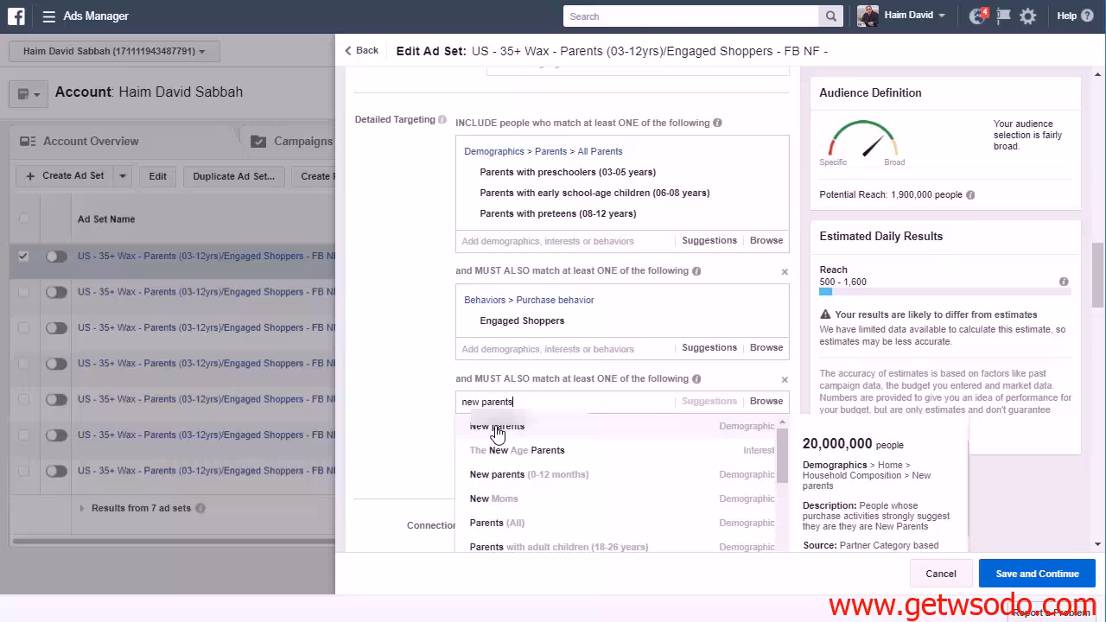
click(497, 433)
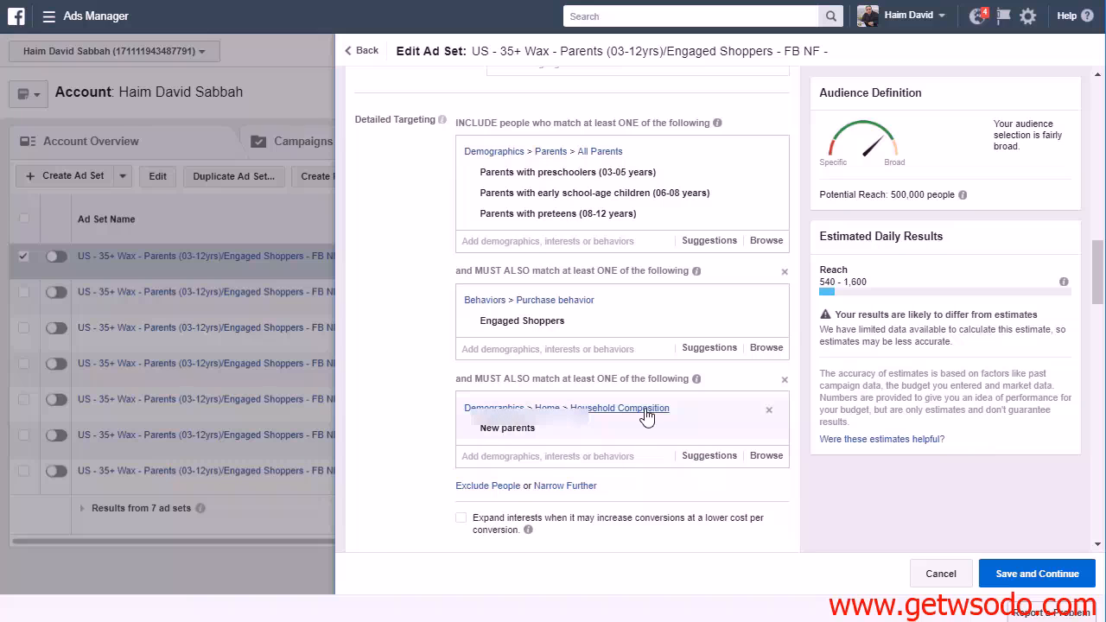
Browse Demographics > Home > Household Composition to check the New parents entry, leaving the category list closed
click(755, 458)
scroll(519, 407, down, 1)
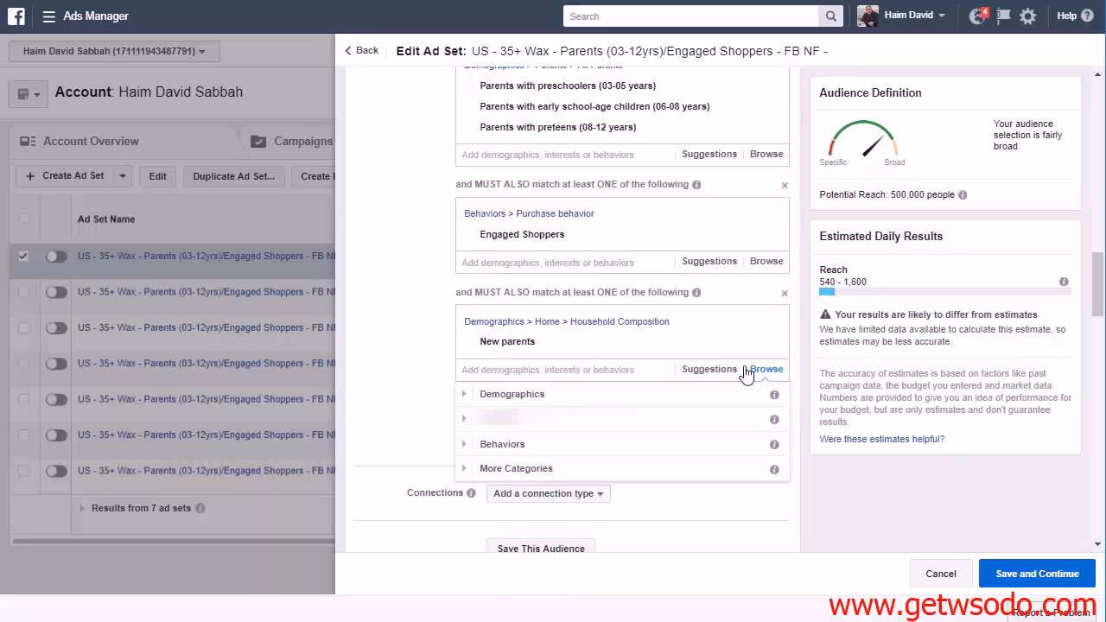
click(477, 398)
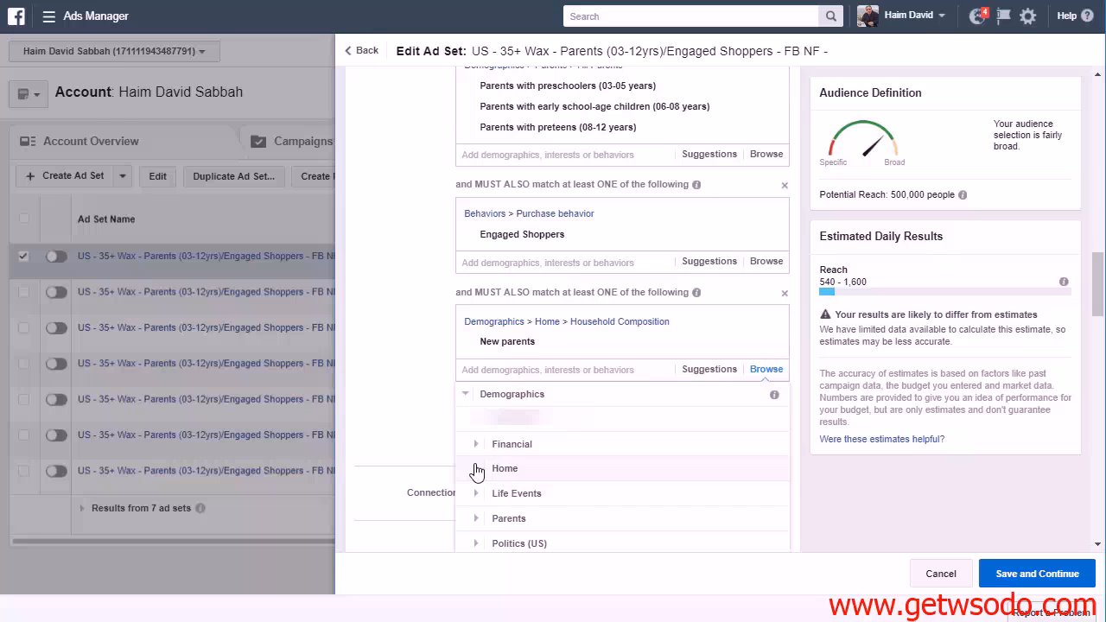
click(478, 467)
click(516, 469)
scroll(679, 497, down, 3)
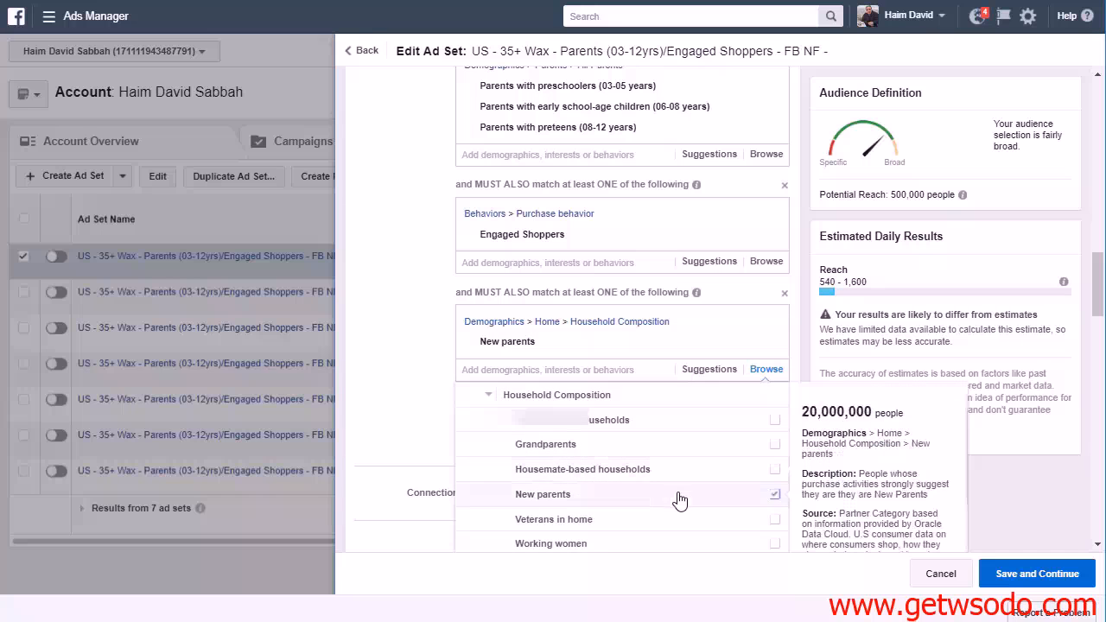
click(416, 433)
Complete the ad set name with "New Parents" at the end, save the ad set and place the order
scroll(753, 436, up, 10)
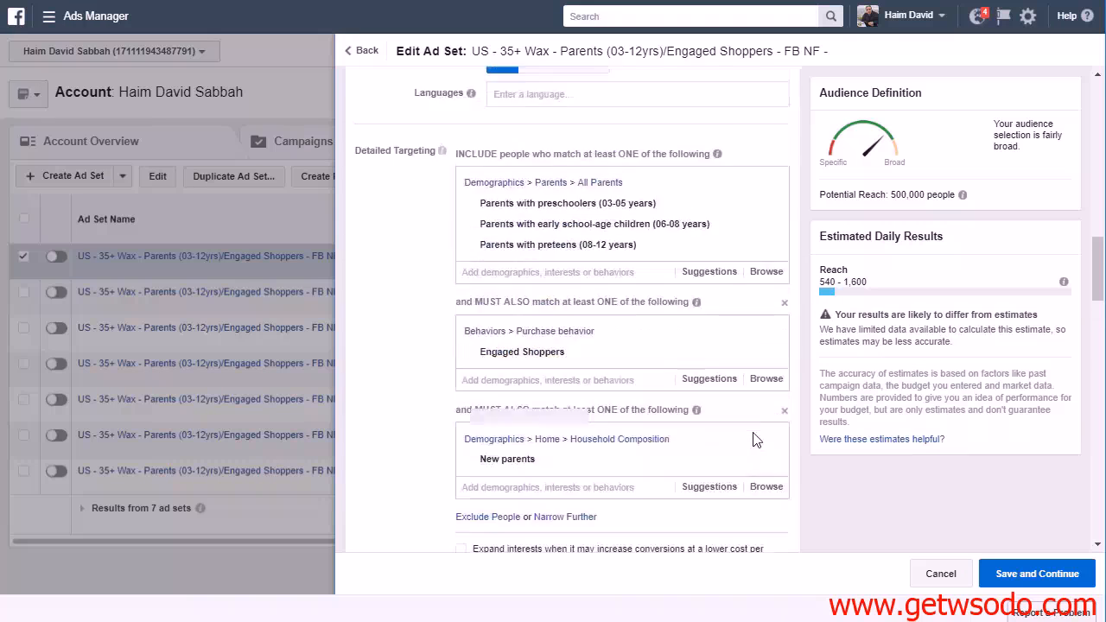
scroll(753, 439, up, 4)
click(643, 121)
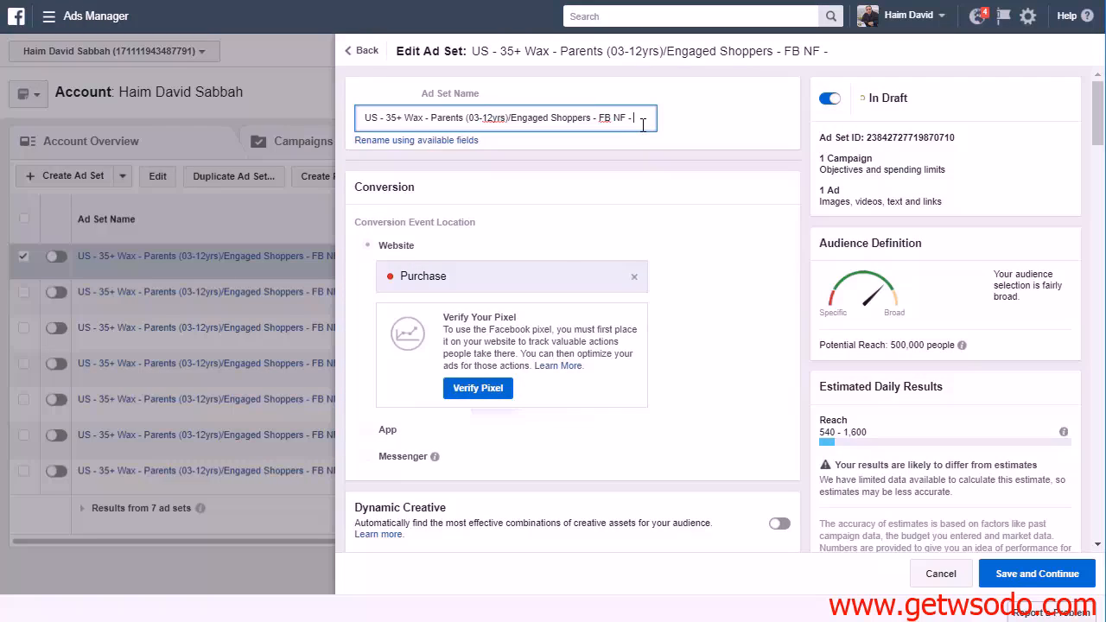
text(New Parents)
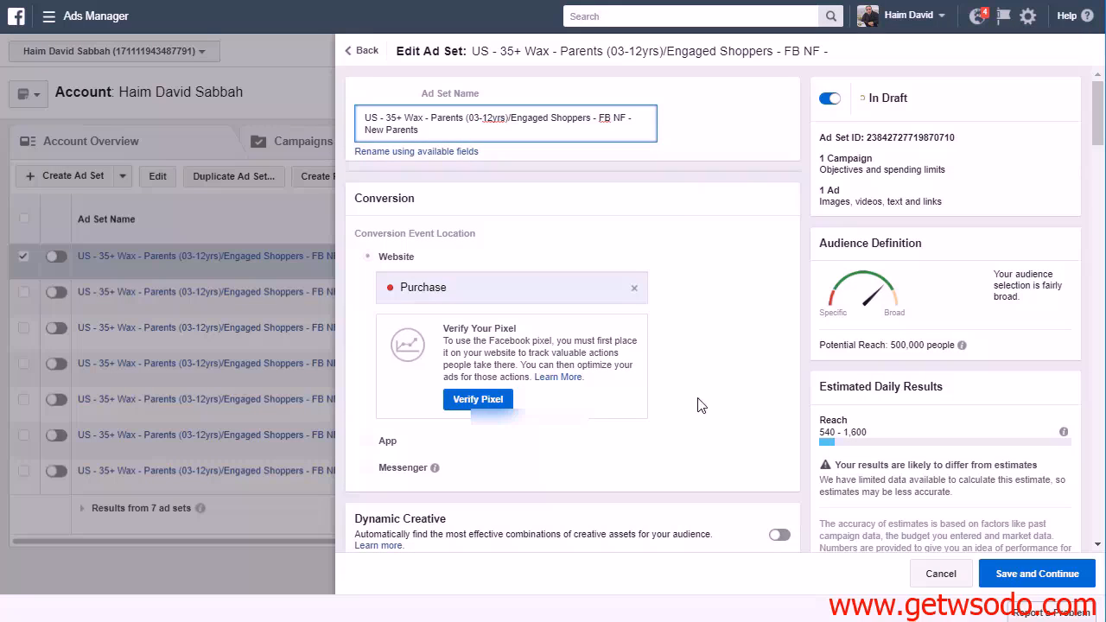
click(1015, 574)
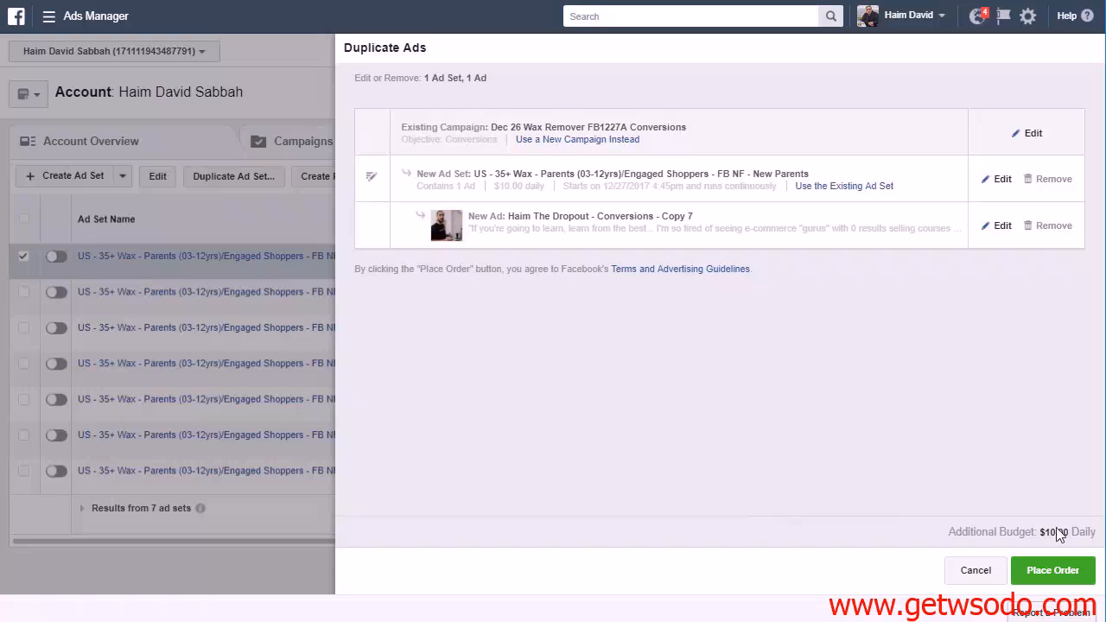
click(1062, 573)
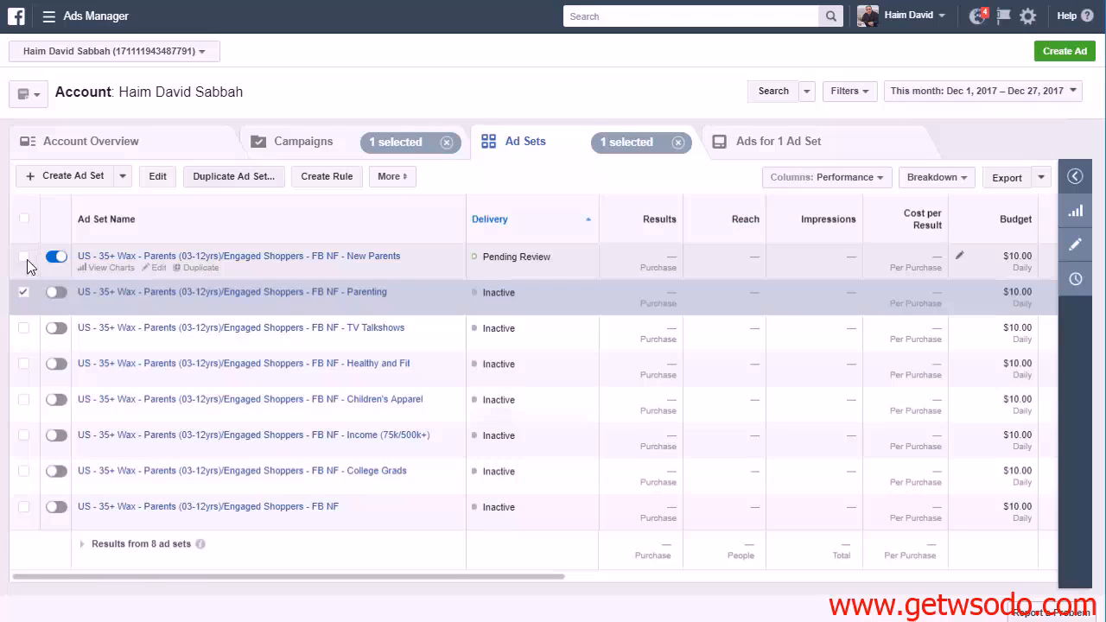
Deselect the Parenting ad set and switch off the New Parents ad set, leaving no ad set selected
click(23, 292)
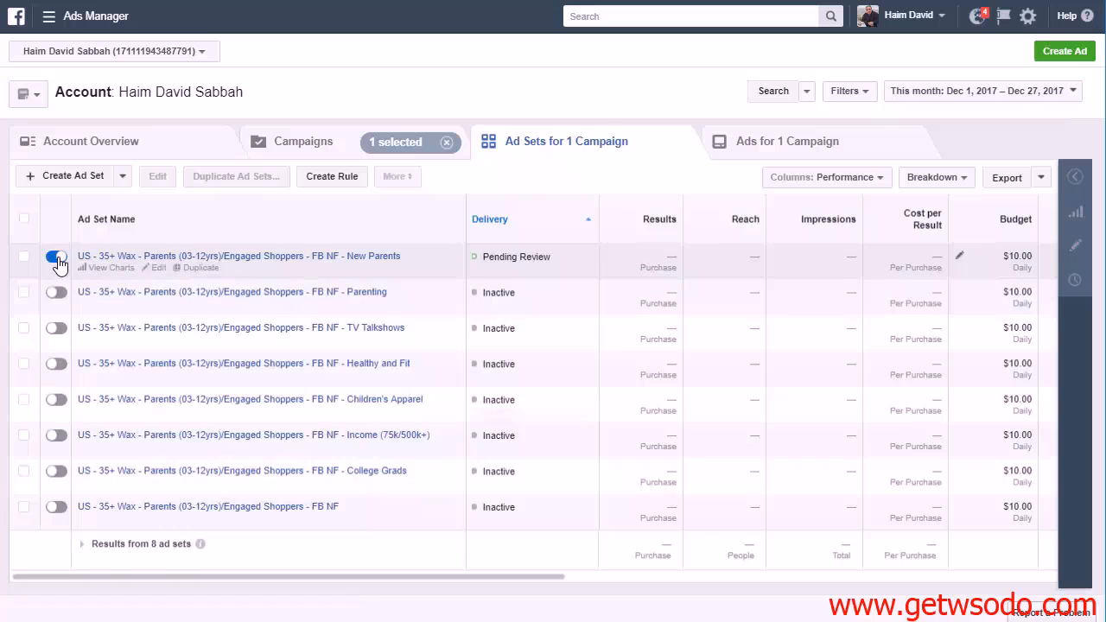
click(57, 259)
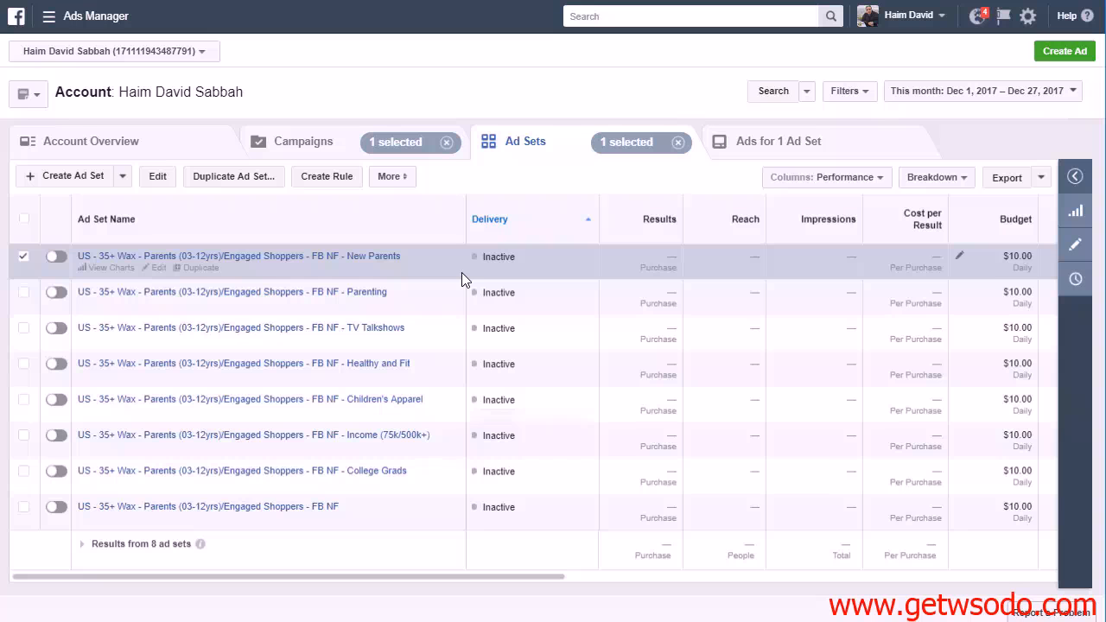
click(24, 258)
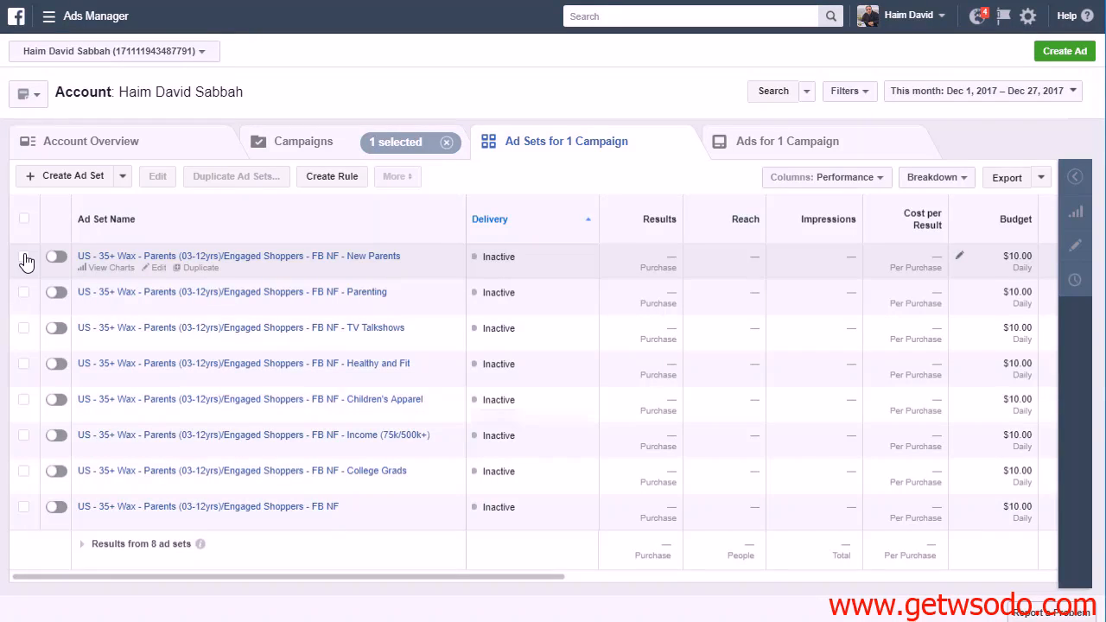
mouse_move(475, 217)
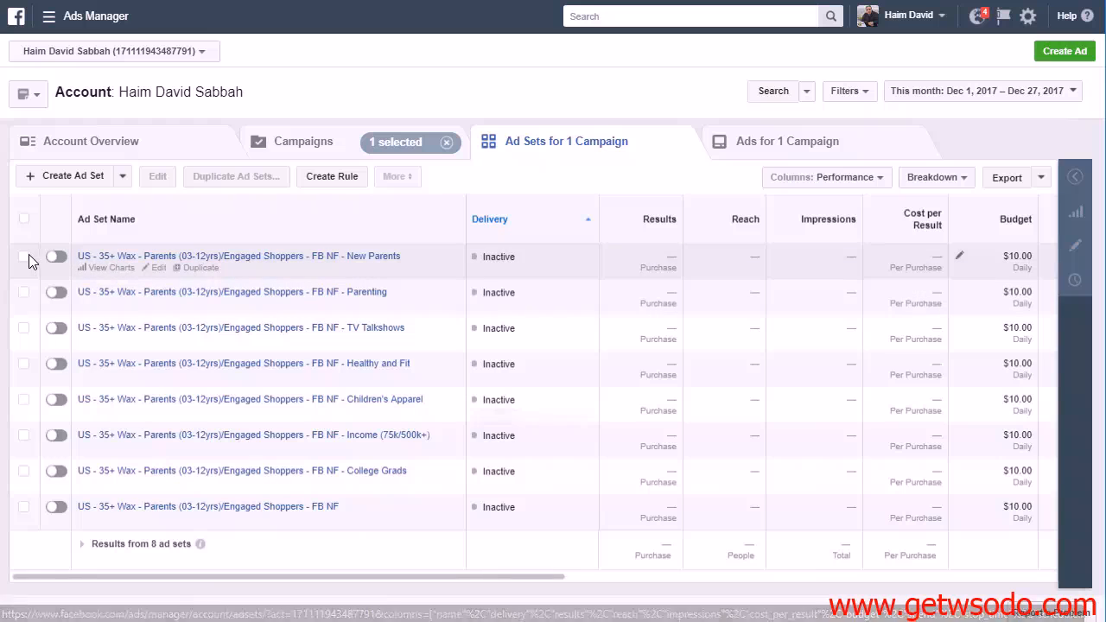
Duplicate the New Parents ad set and rename the copy "US - 35+ M Wax - Parents (03-12yrs)/Engaged Shoppers - FB NF"
click(24, 256)
click(254, 186)
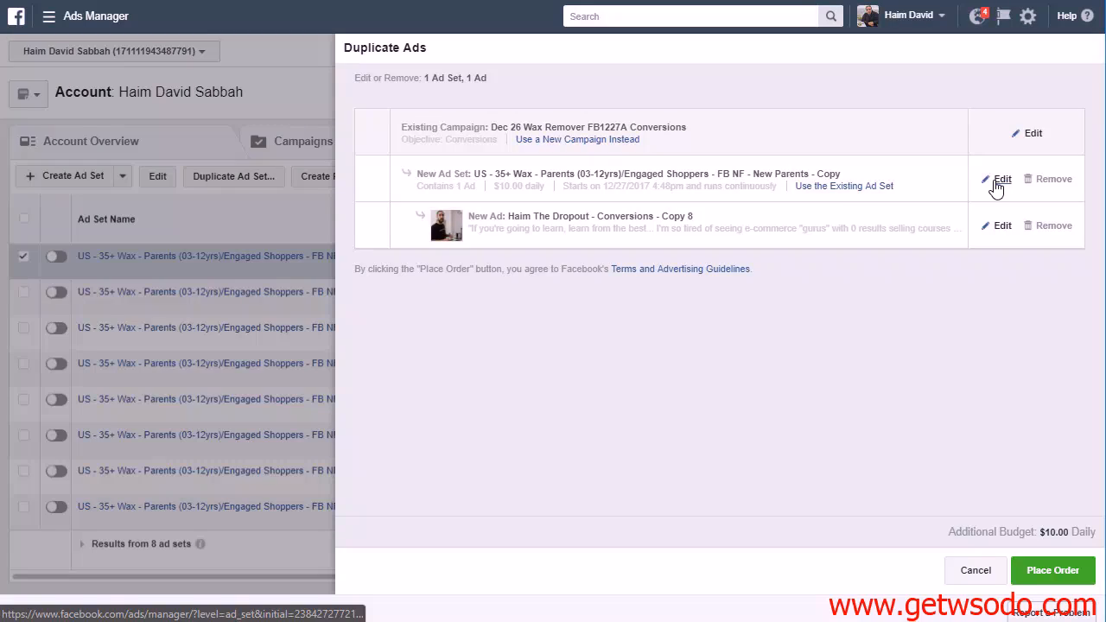
click(998, 180)
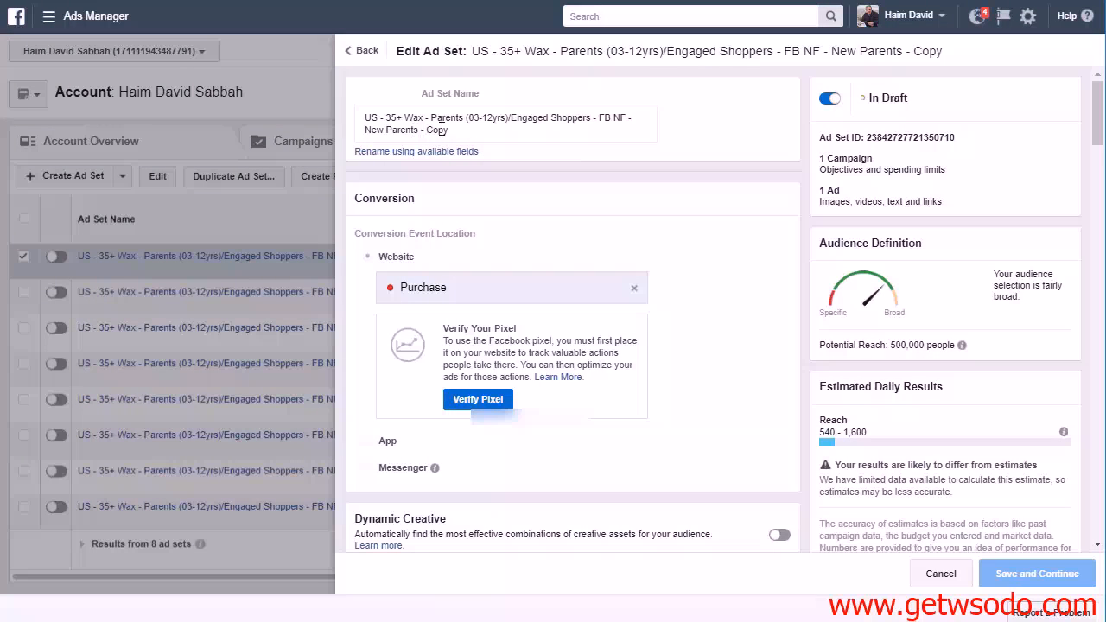
drag(367, 131, 481, 136)
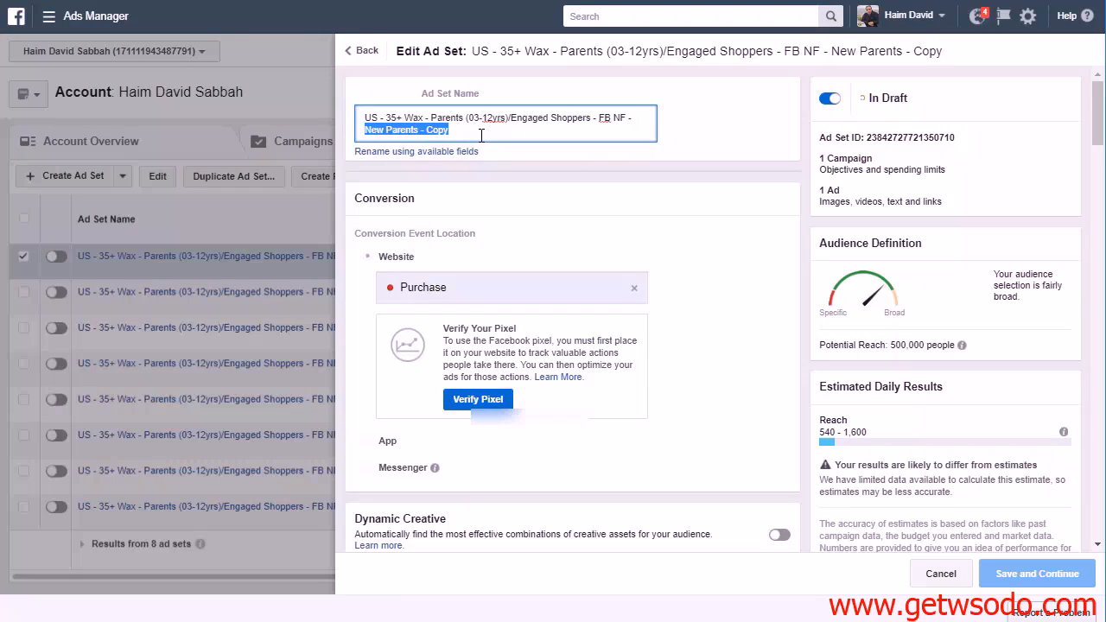
key(BackSpace)
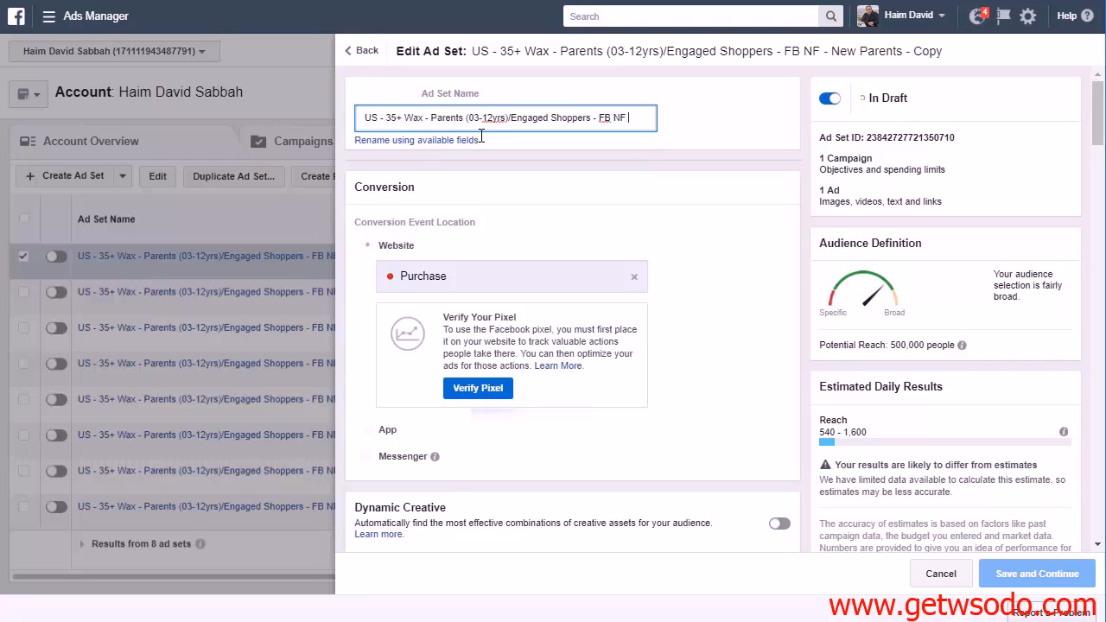
click(404, 118)
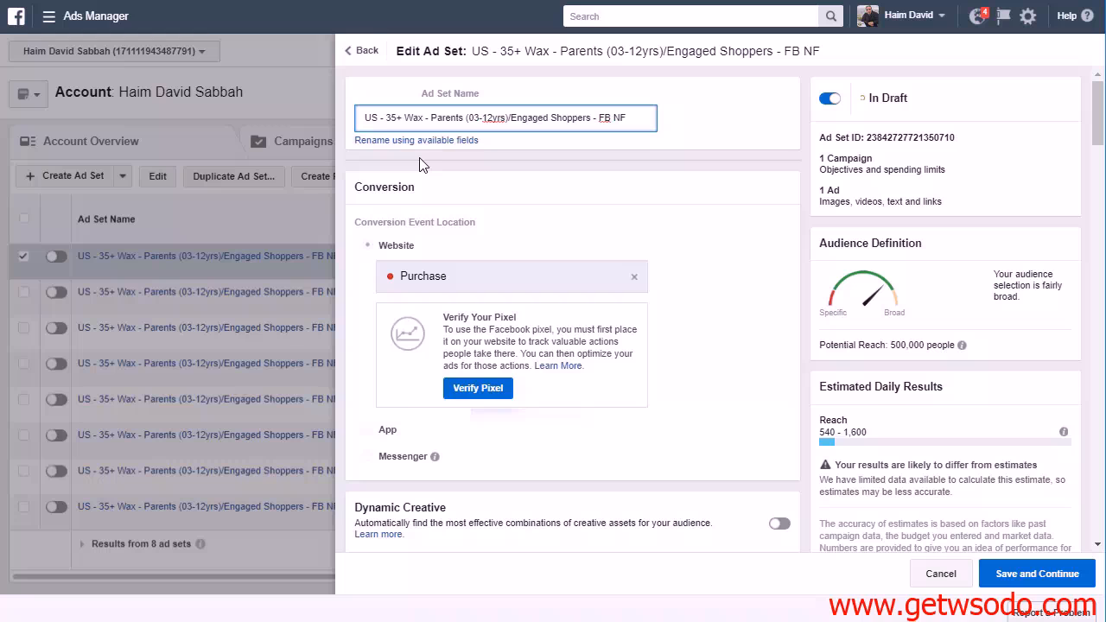
text(M)
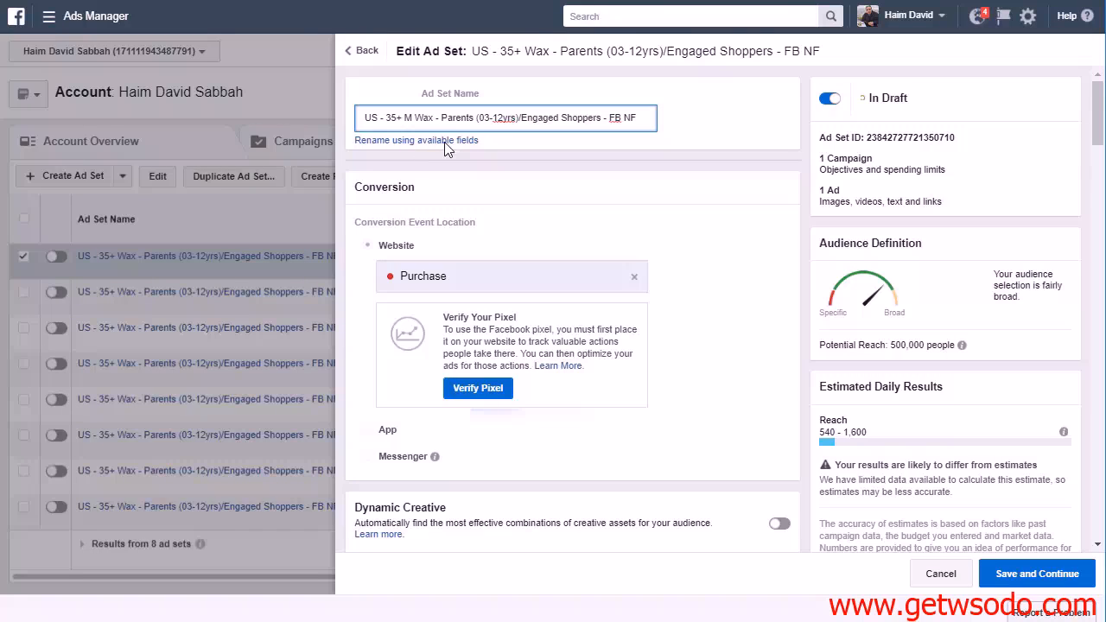
Remove the New parents narrowing condition from the copy's detailed targeting and set the gender to Men
scroll(797, 306, down, 8)
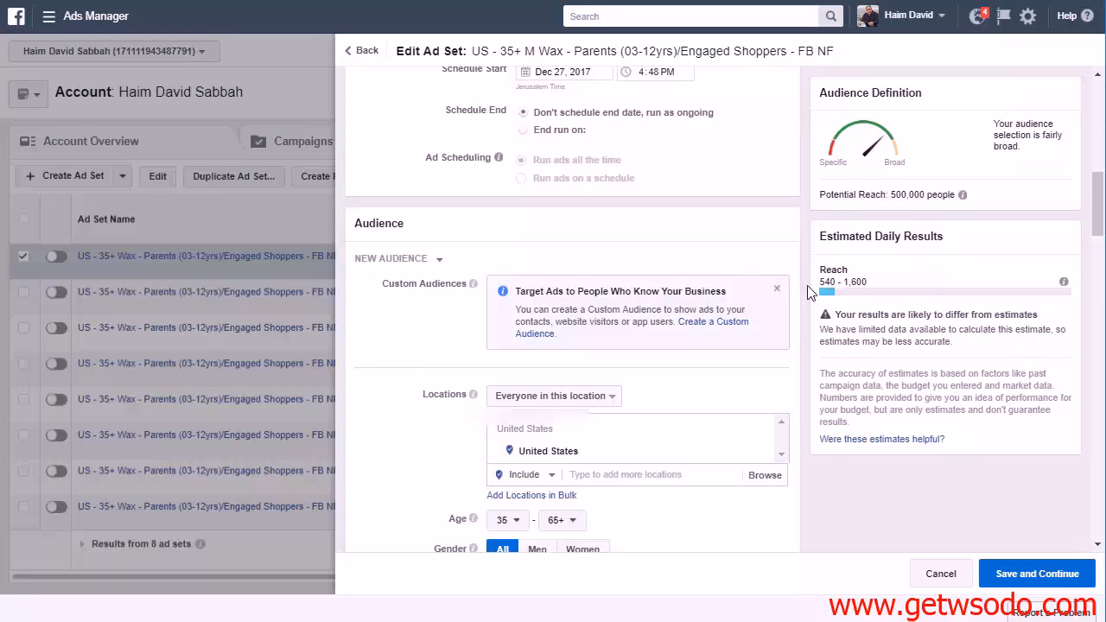
scroll(808, 294, down, 10)
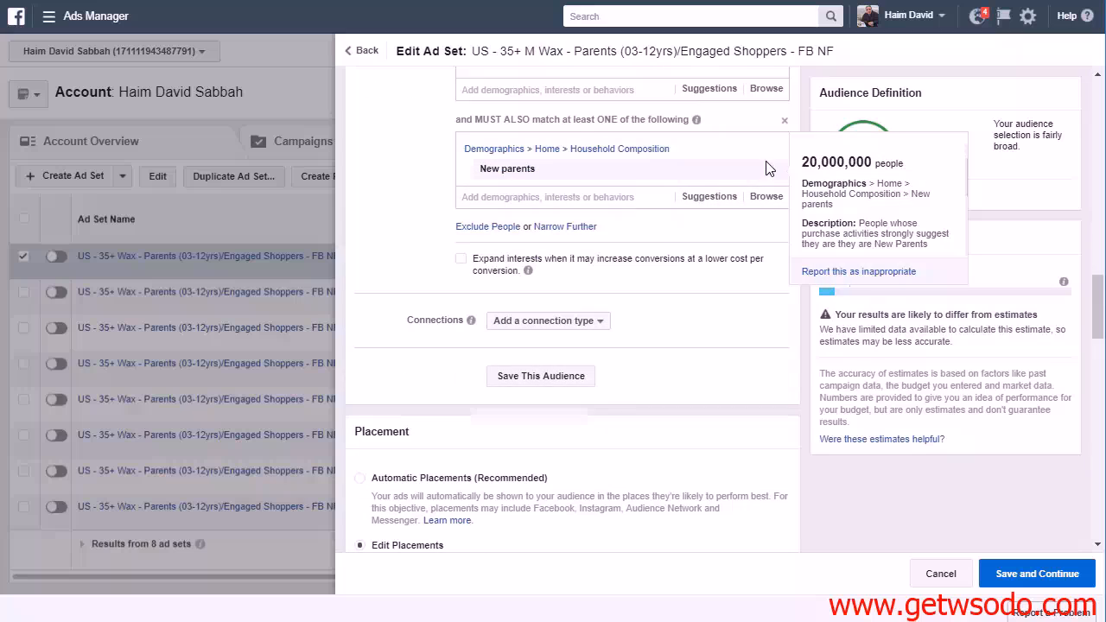
click(769, 169)
scroll(395, 316, up, 5)
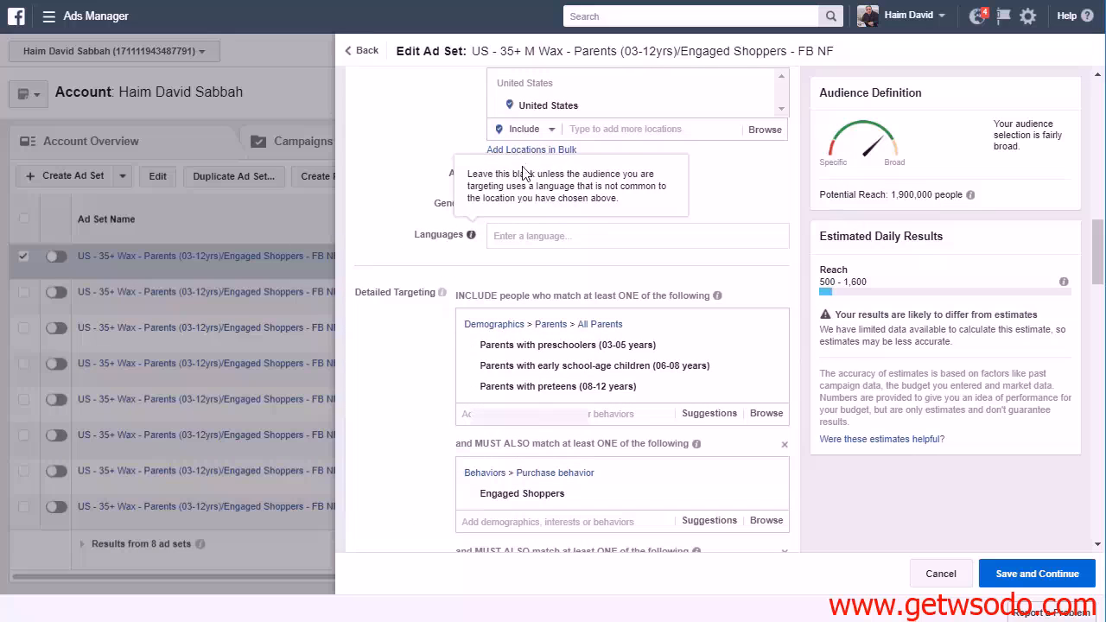
click(538, 204)
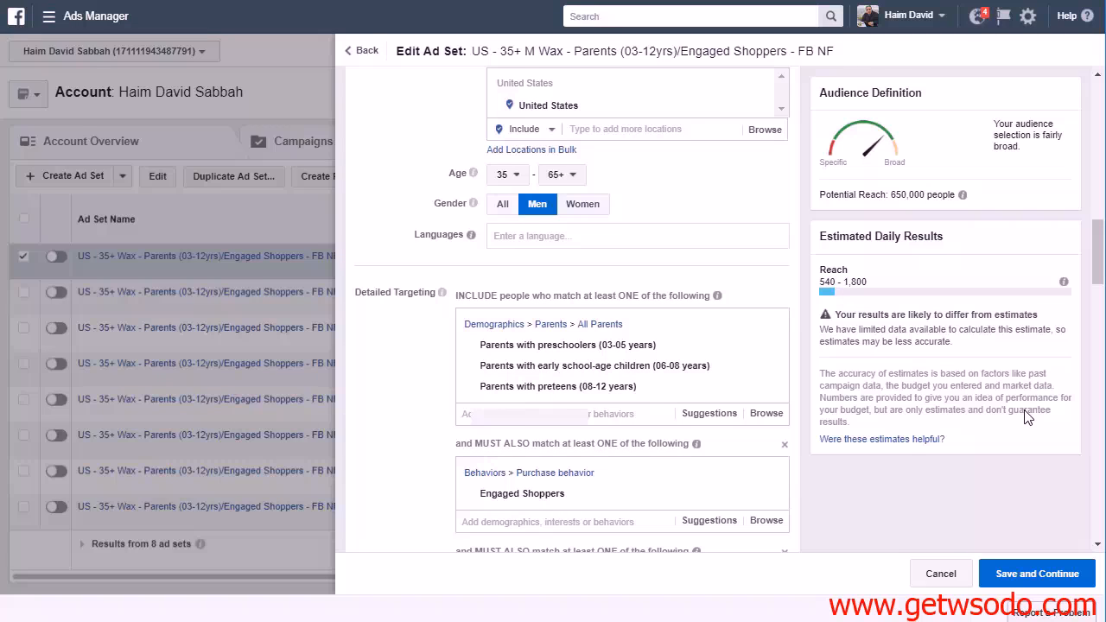
Save the men's ad set and place the order, then switch it off with the New Parents ad set deselected
click(1035, 575)
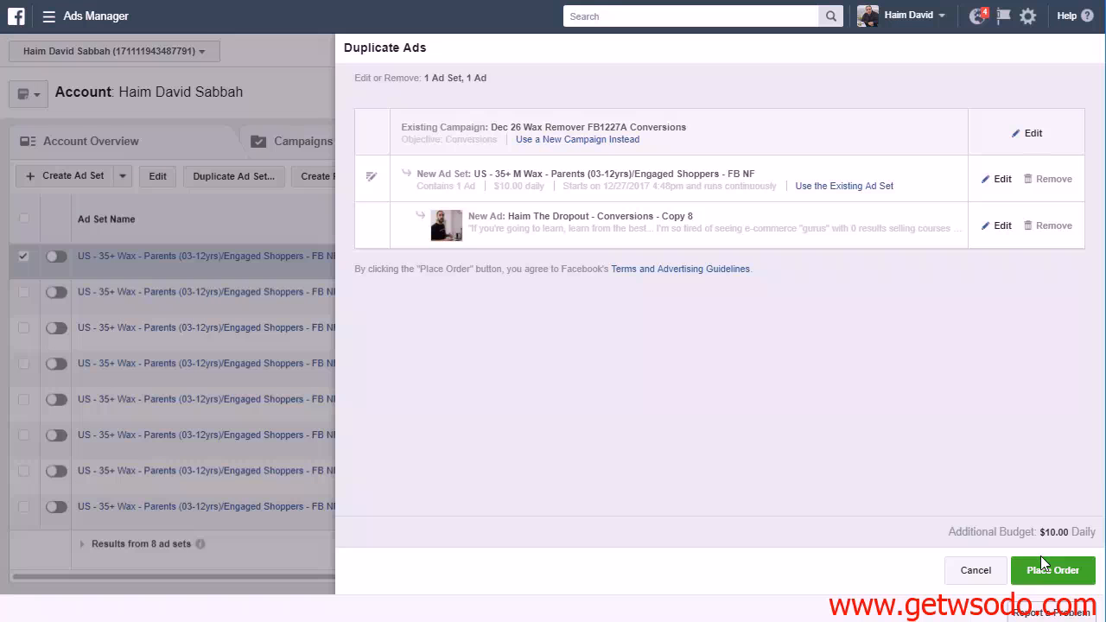
click(1041, 562)
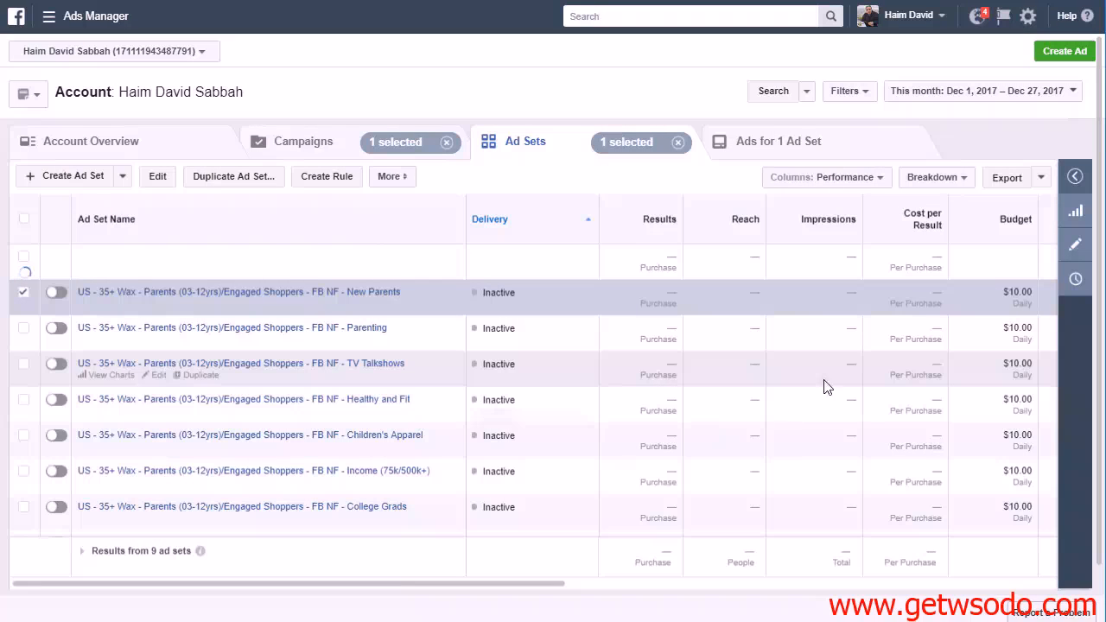
click(23, 292)
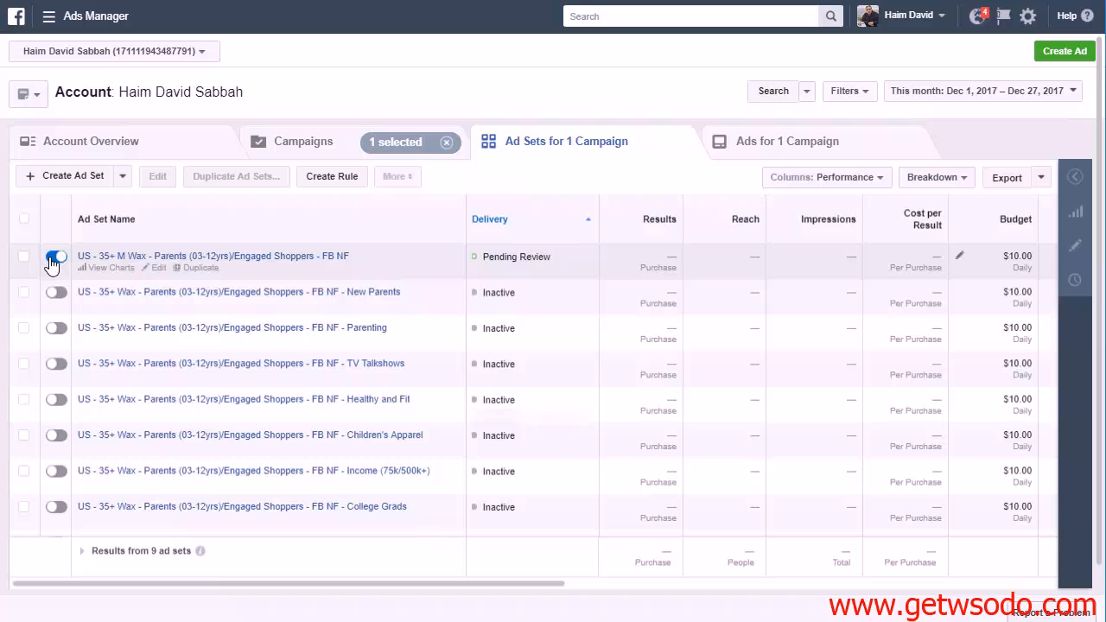
click(55, 258)
Duplicate the men's ad set and rename the copy "US - 35+ W Wax - Parents (03-12yrs)/Engaged Shoppers - FB NF"
click(24, 255)
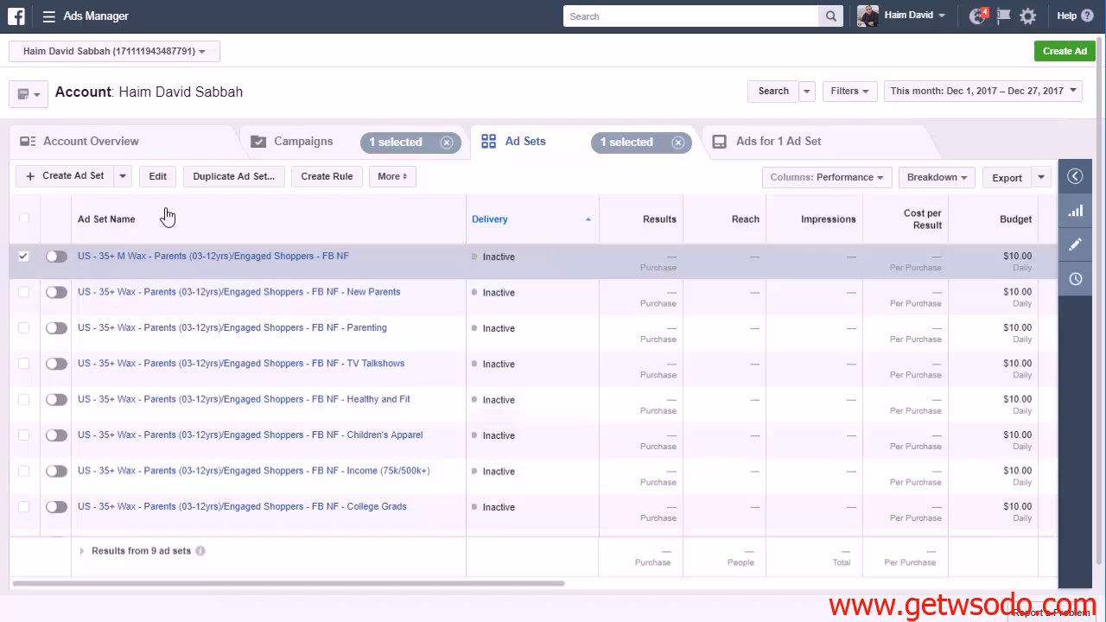
click(229, 179)
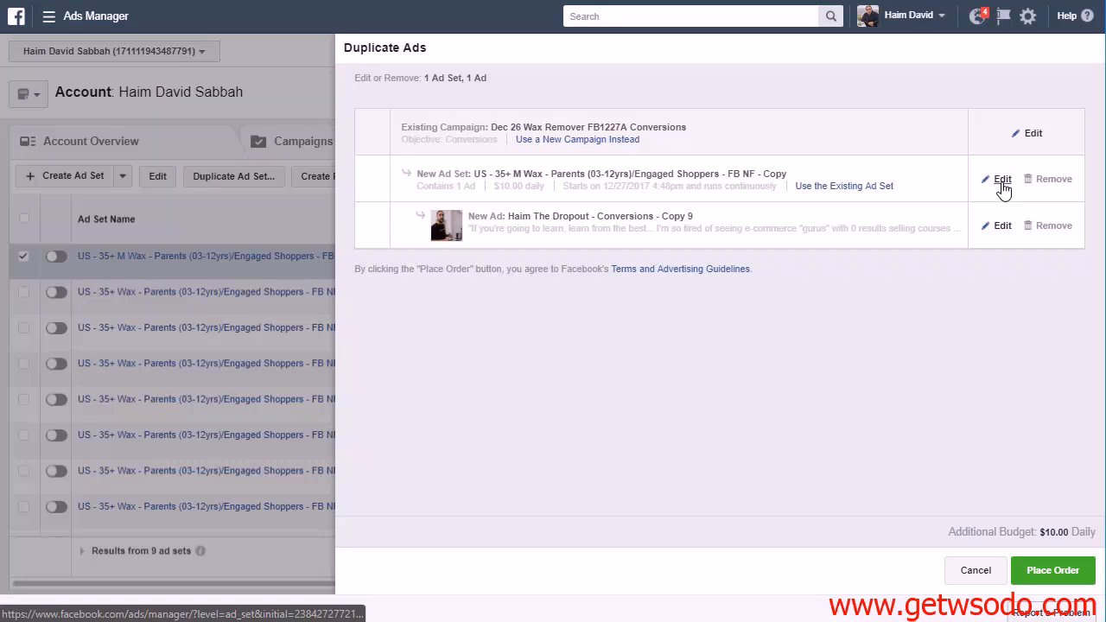
click(1002, 180)
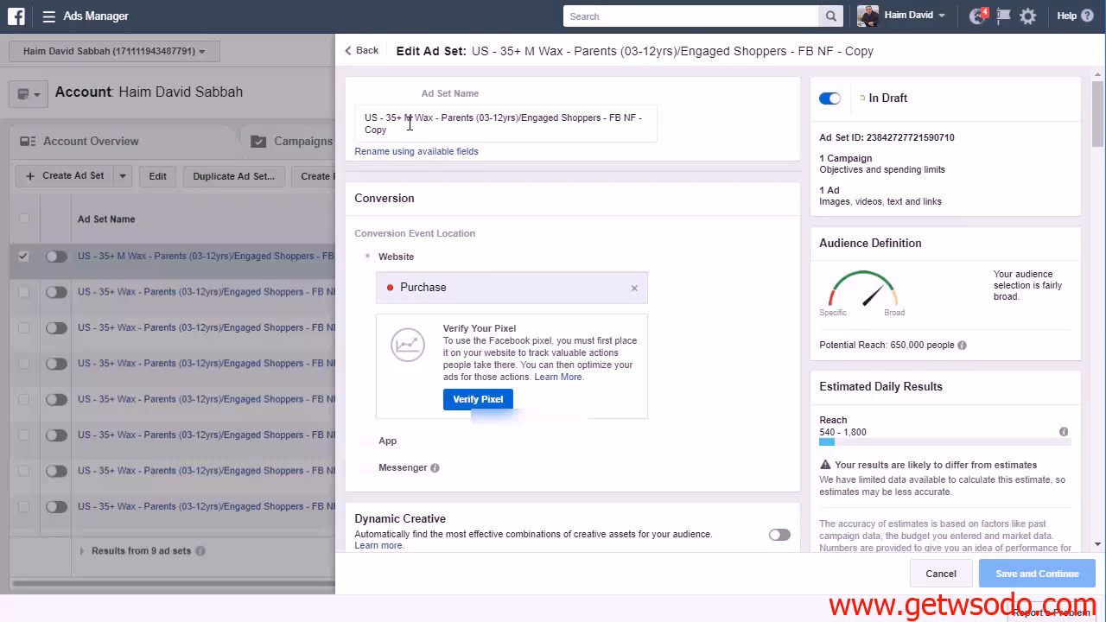
click(410, 124)
key(BackSpace)
text(W)
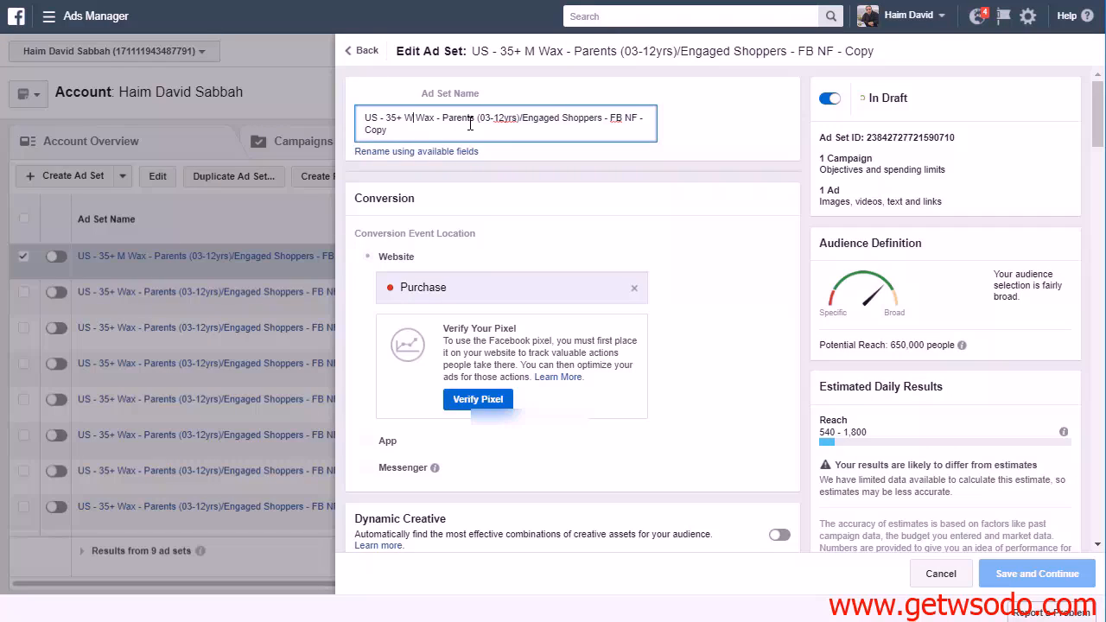
drag(397, 132, 358, 132)
key(BackSpace)
key(BackSpace)
key(BackSpace)
key(BackSpace)
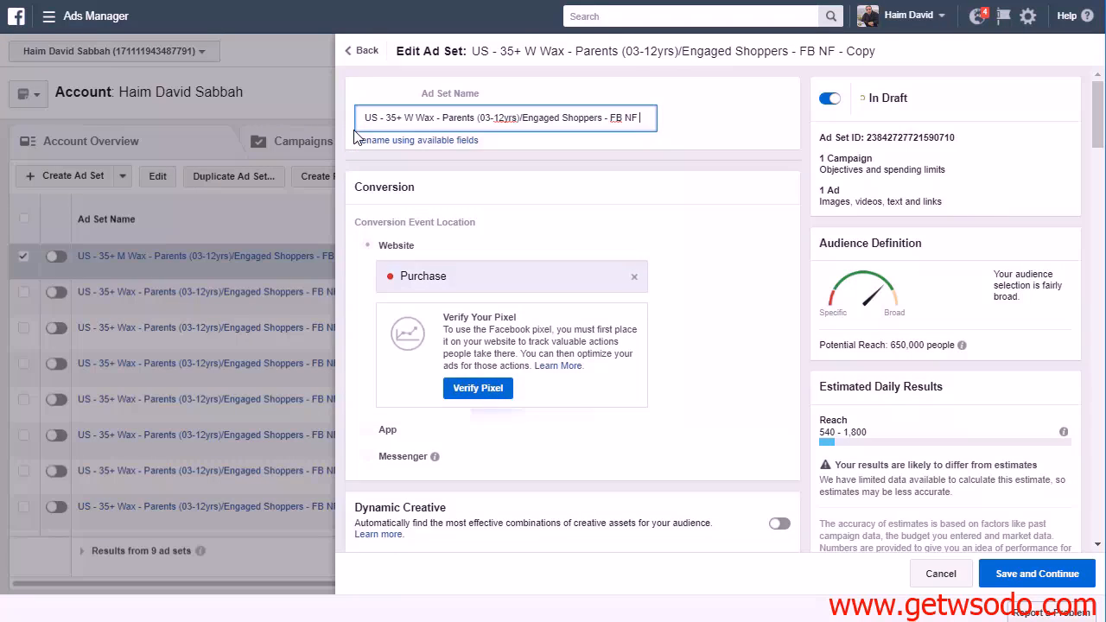
Set the copy's gender to Women, save it and place the order, leaving the men's ad set deselected
scroll(620, 216, down, 12)
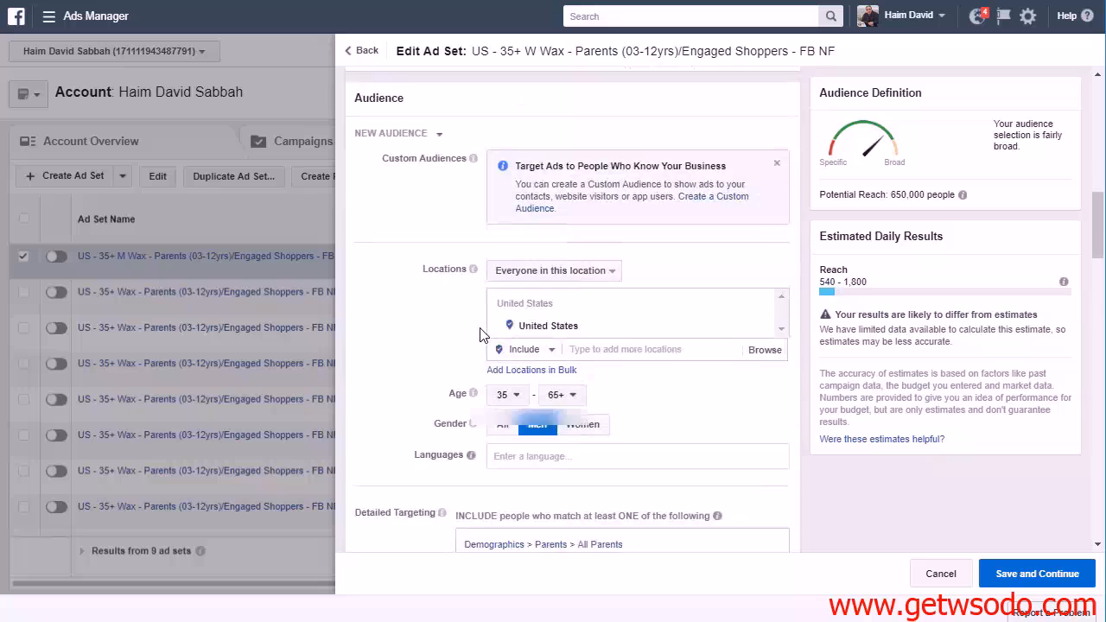
scroll(556, 303, down, 1)
click(588, 206)
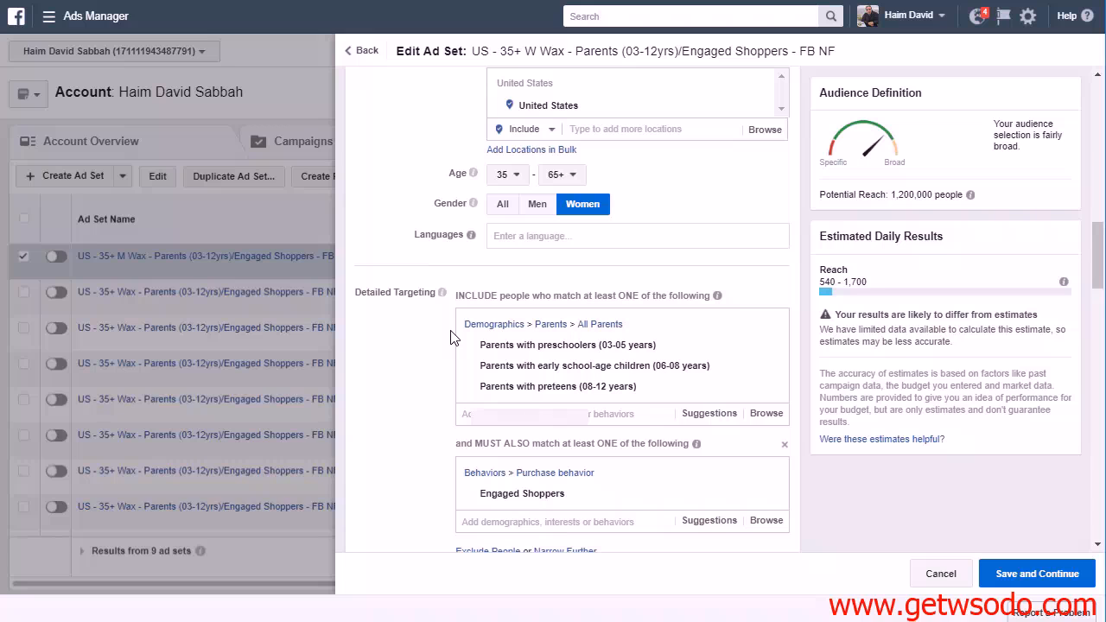
scroll(450, 337, down, 15)
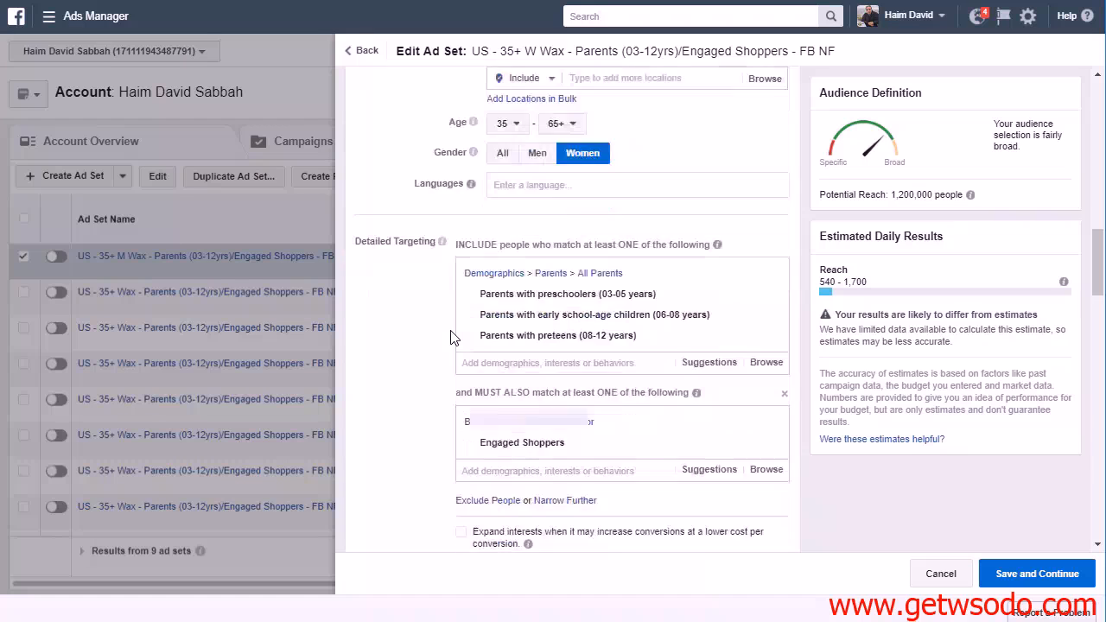
scroll(801, 463, down, 6)
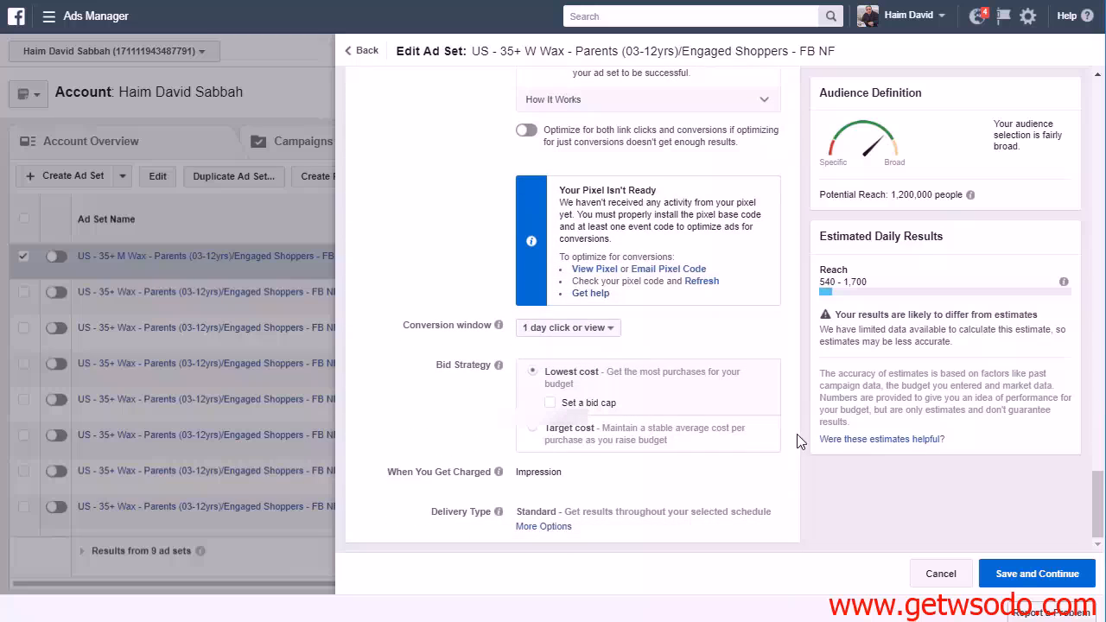
click(1007, 574)
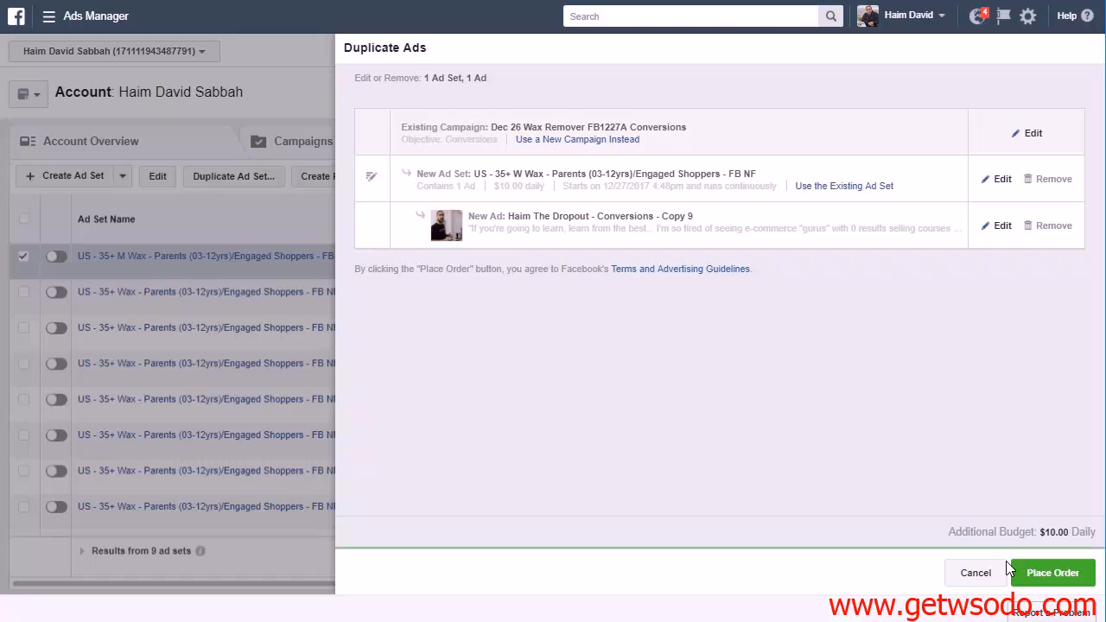
click(1038, 569)
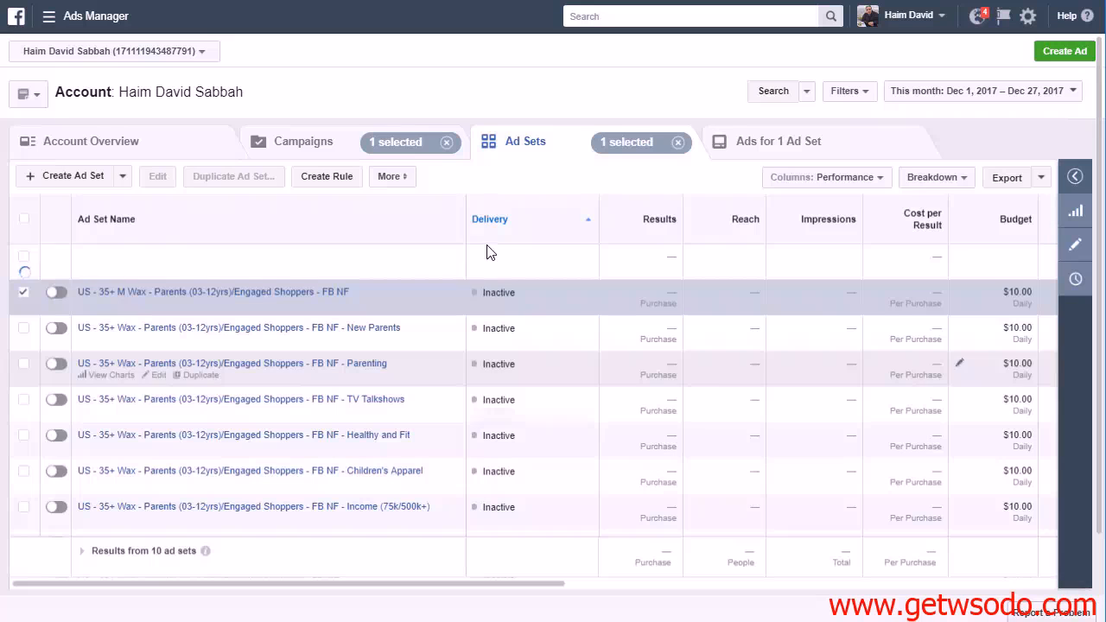
click(27, 297)
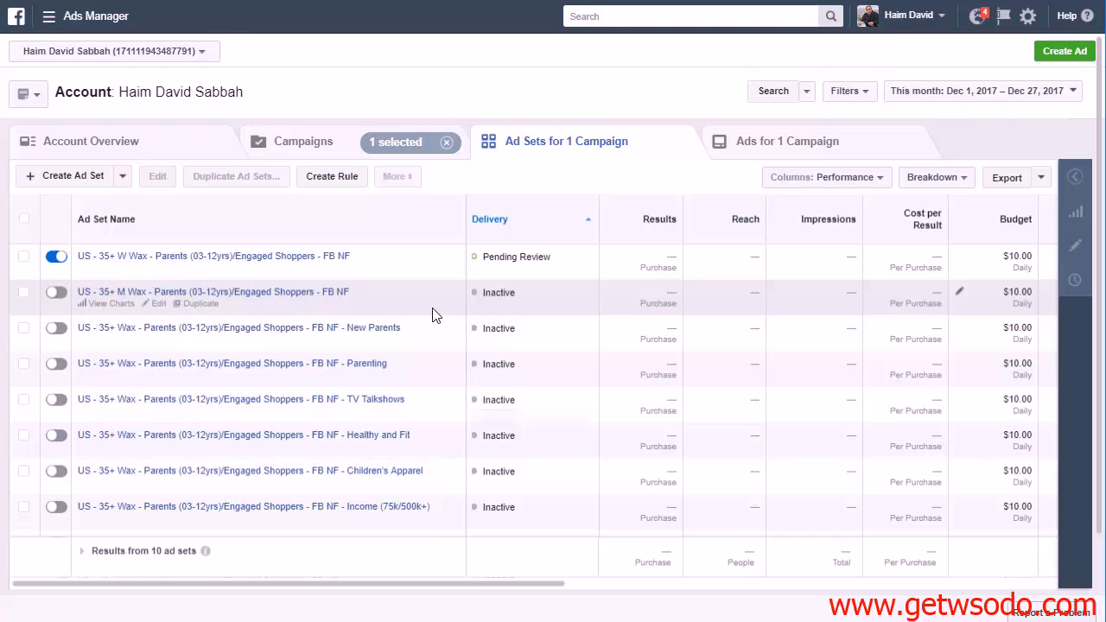
Examine the breakdown options by delivery, closing the list without choosing one
click(940, 179)
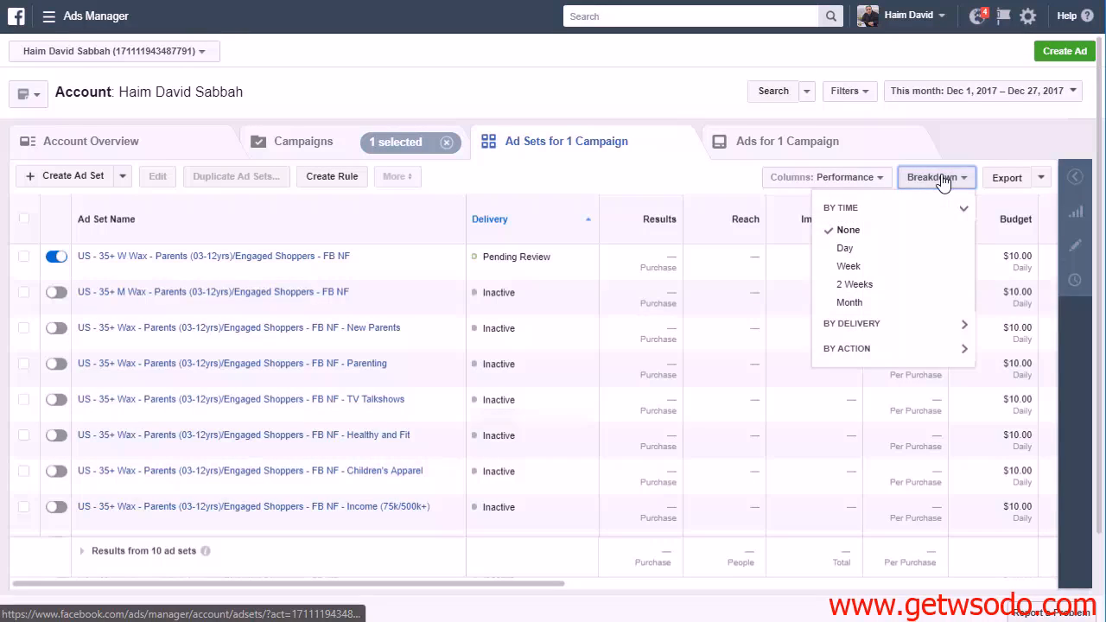
click(896, 337)
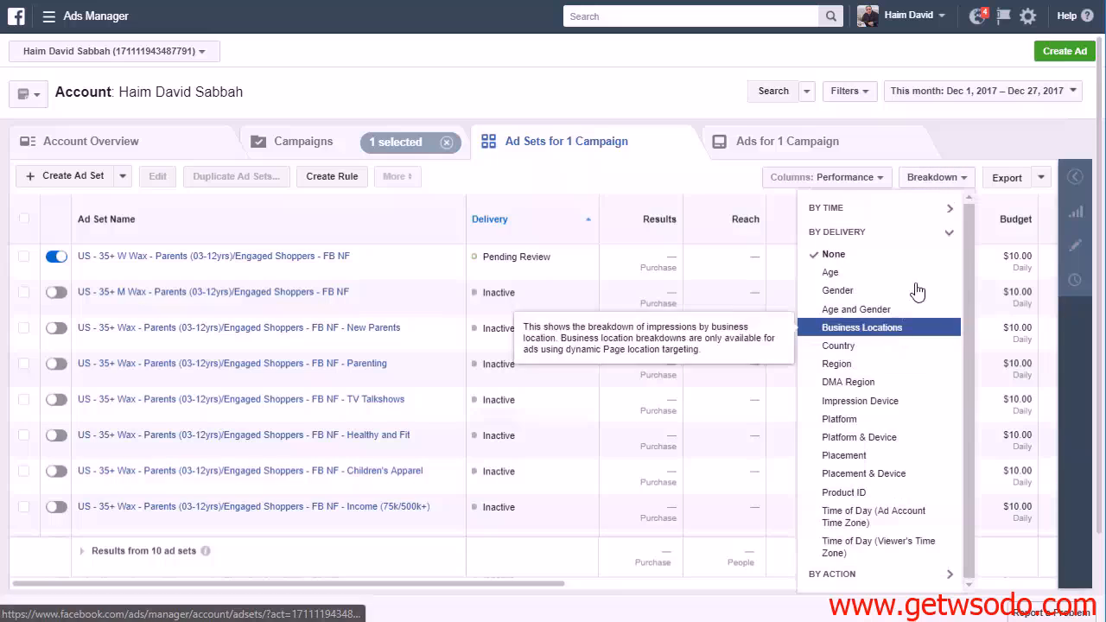
click(709, 127)
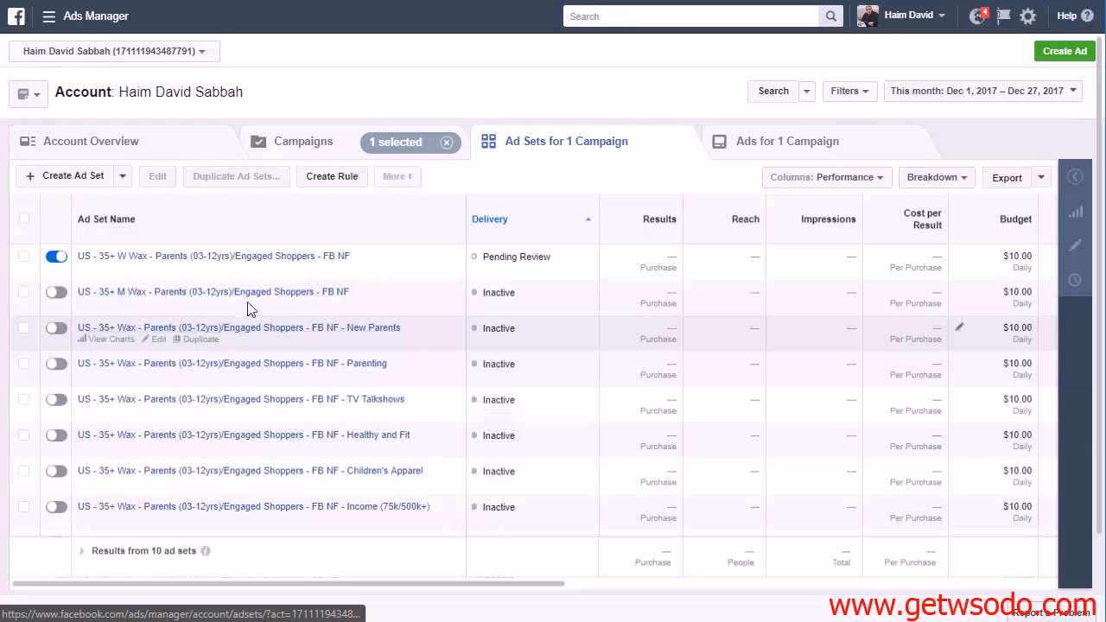
Review the list of ad sets, switch off the women's "US - 35+ W Wax" ad set and select it
scroll(361, 463, down, 1)
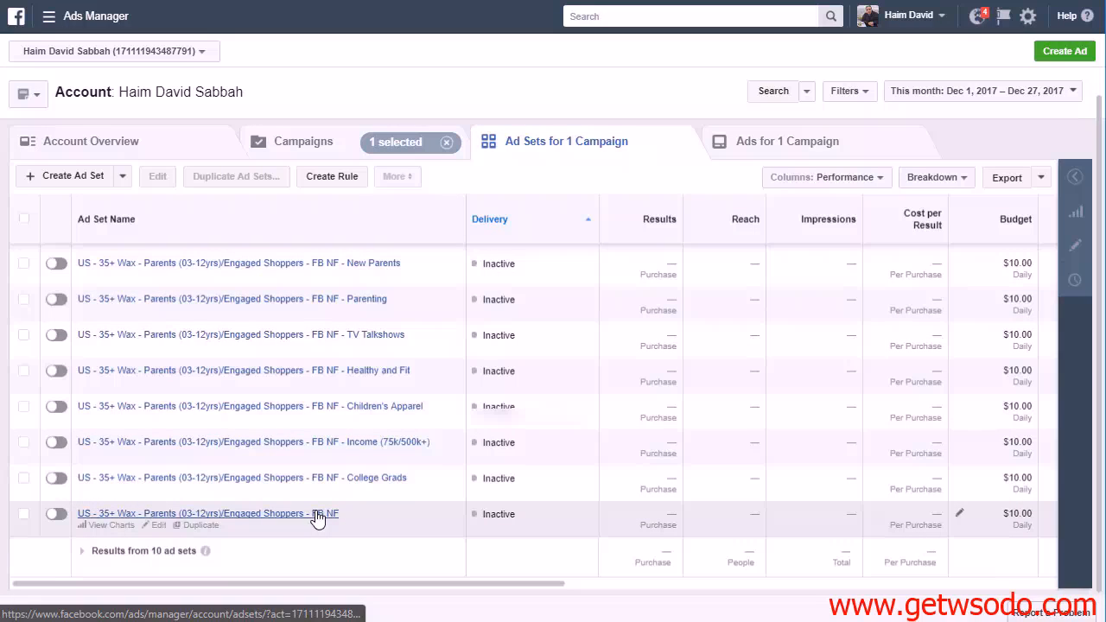
scroll(316, 519, up, 1)
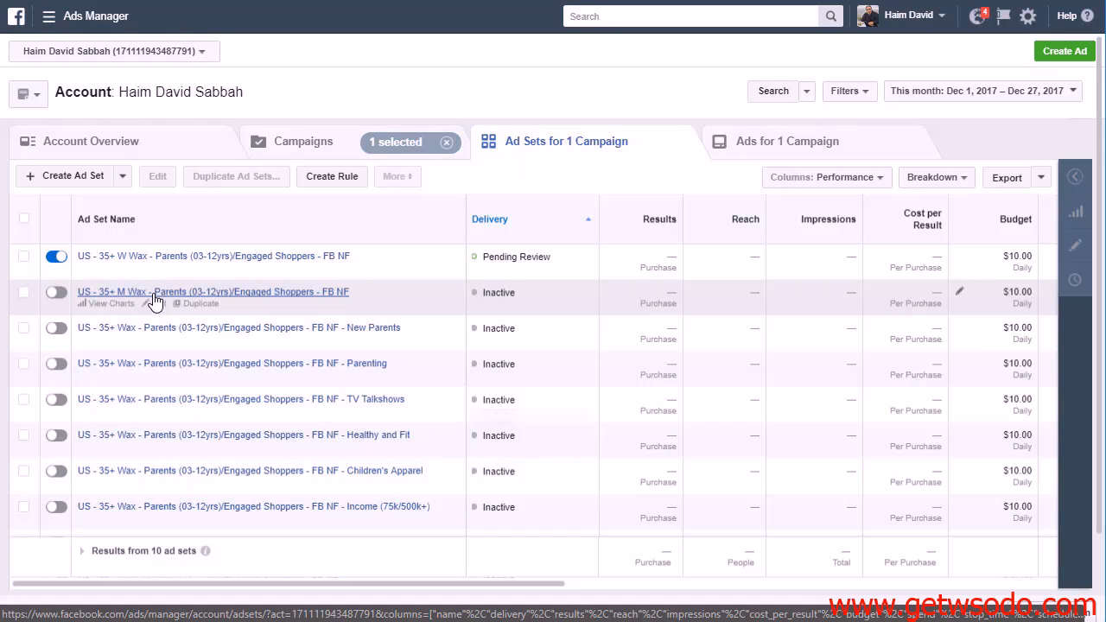
scroll(154, 300, down, 2)
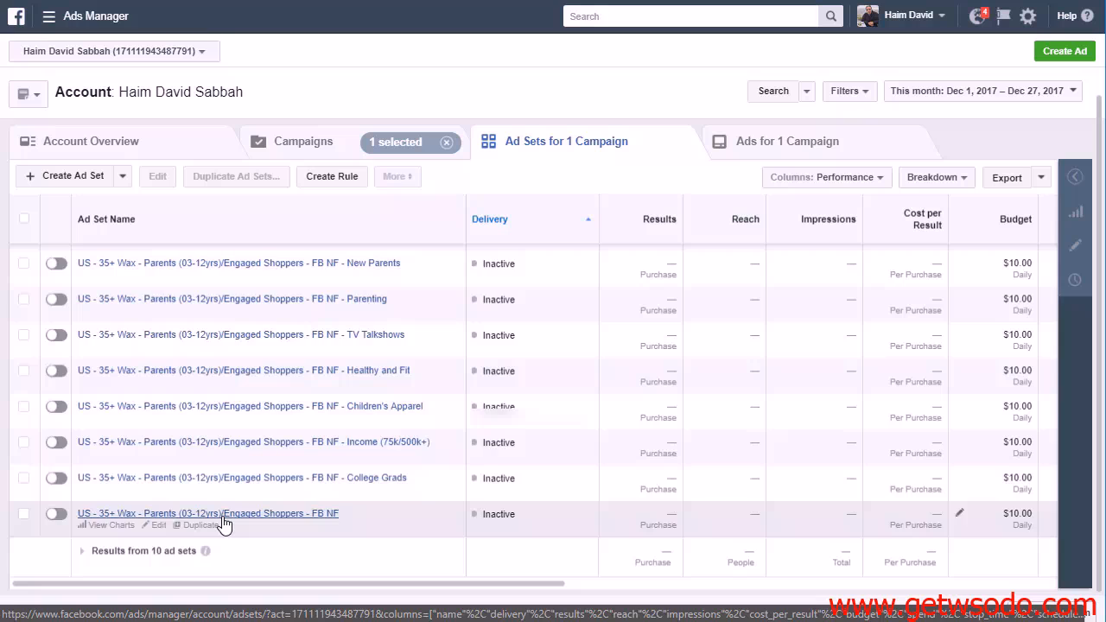
scroll(223, 523, up, 2)
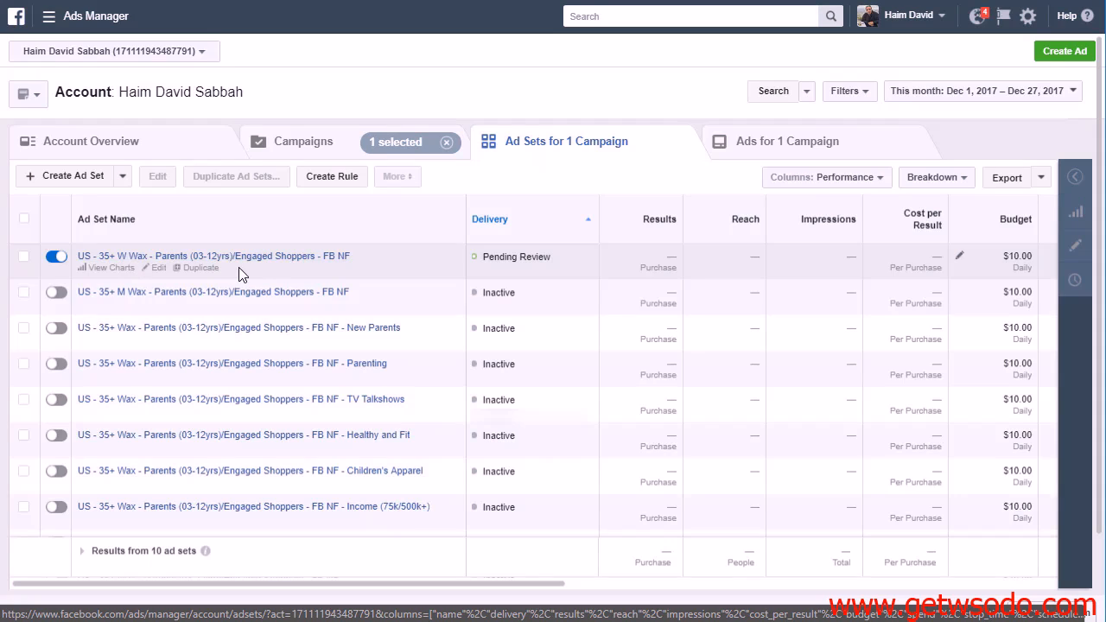
scroll(259, 489, down, 2)
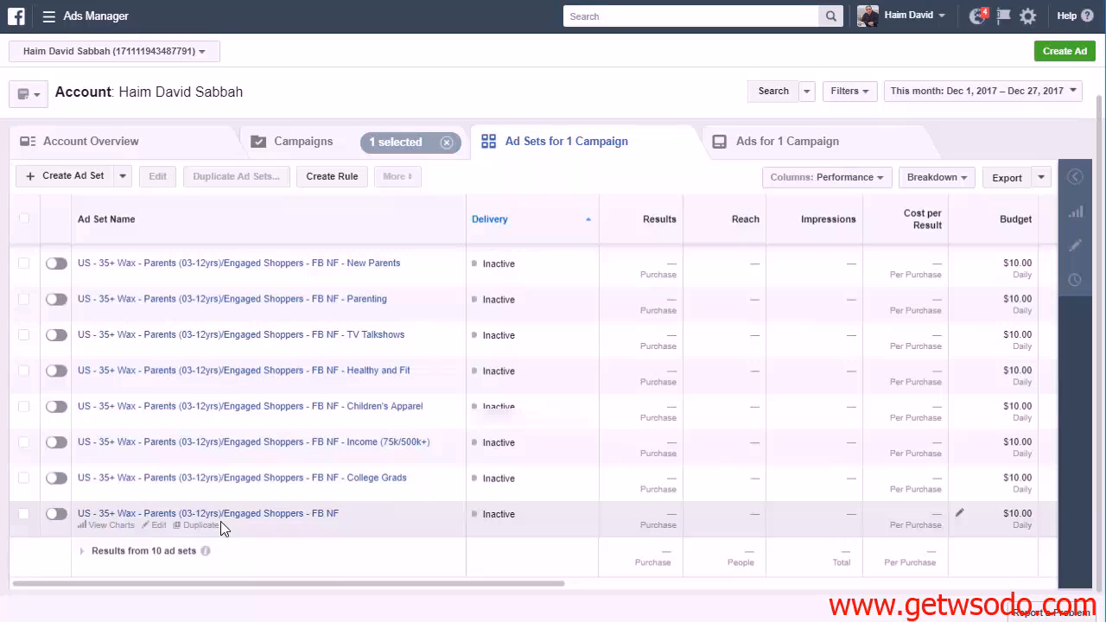
scroll(271, 520, up, 2)
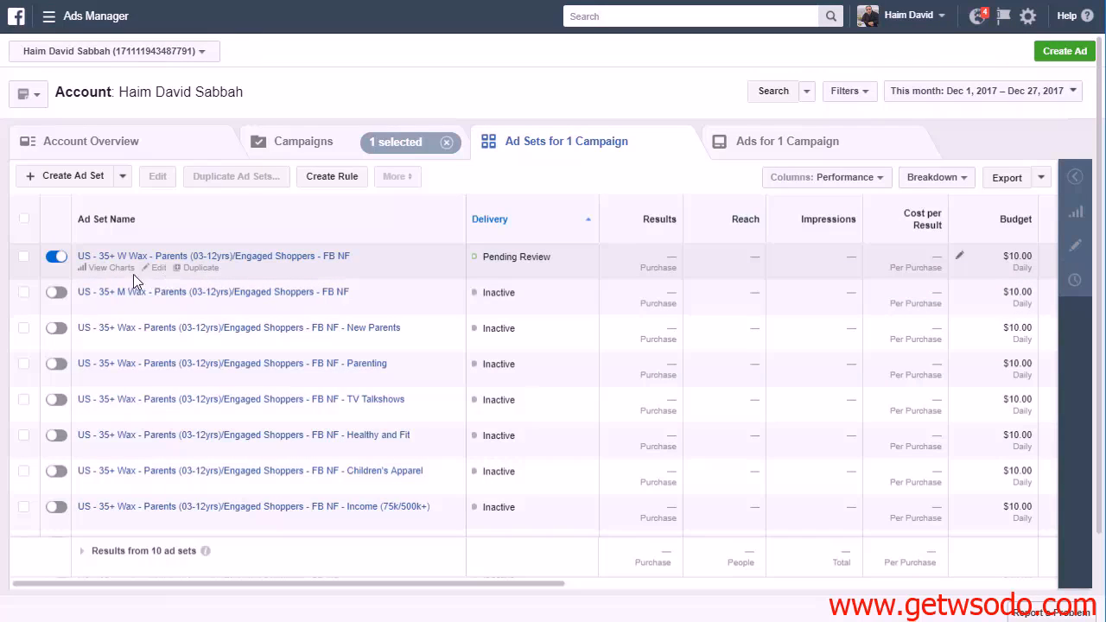
click(56, 259)
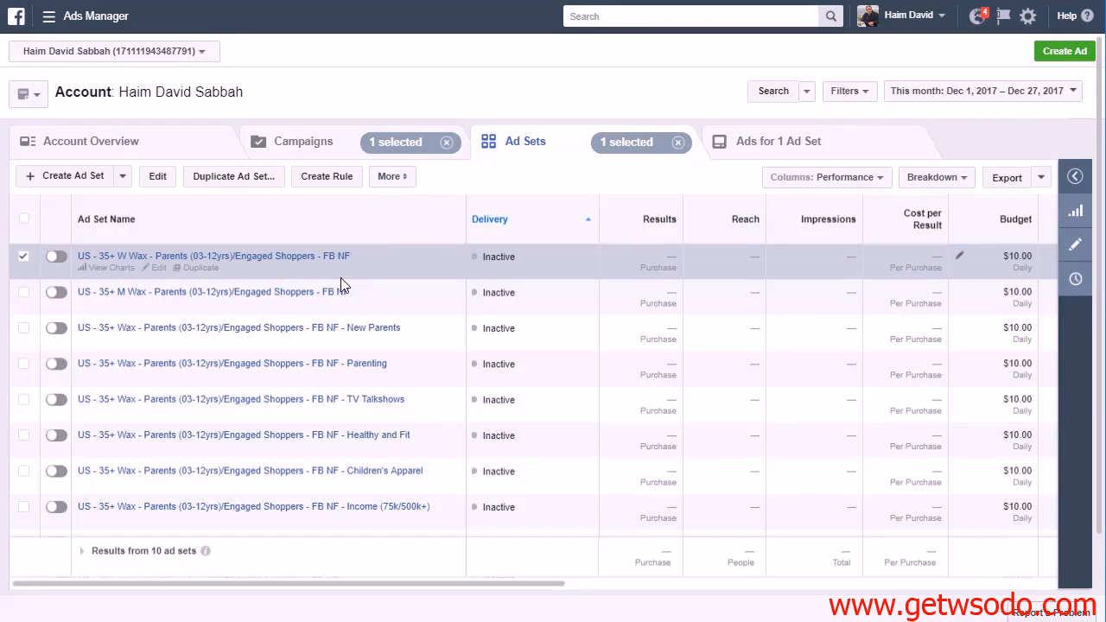
Review the campaign's full list of ad sets, from the women's ad set down to the original one
scroll(329, 345, down, 2)
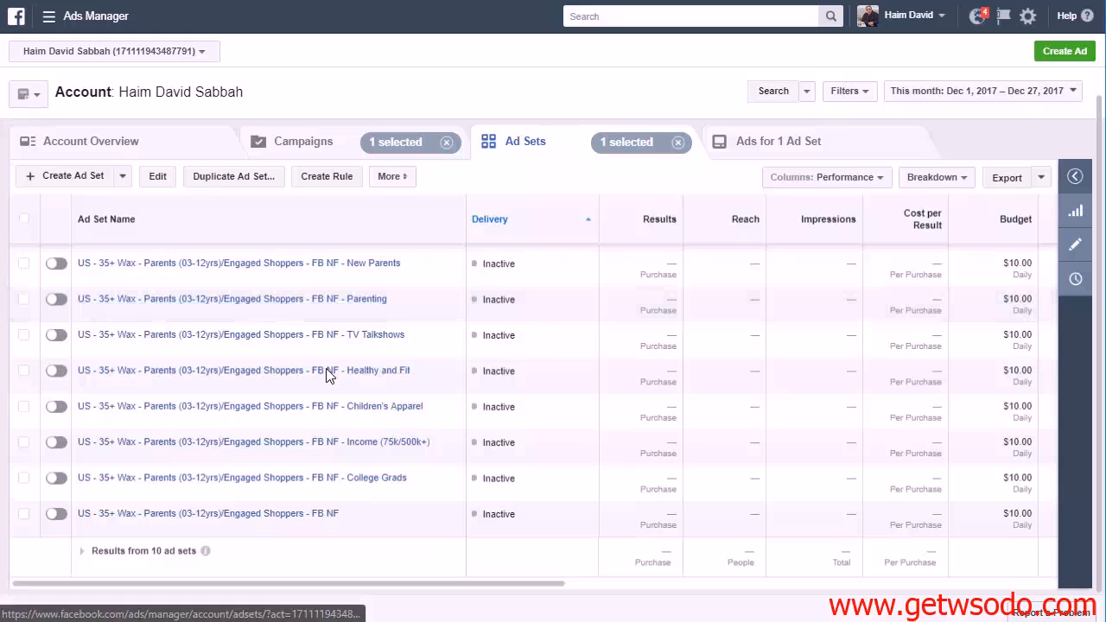
scroll(304, 461, up, 2)
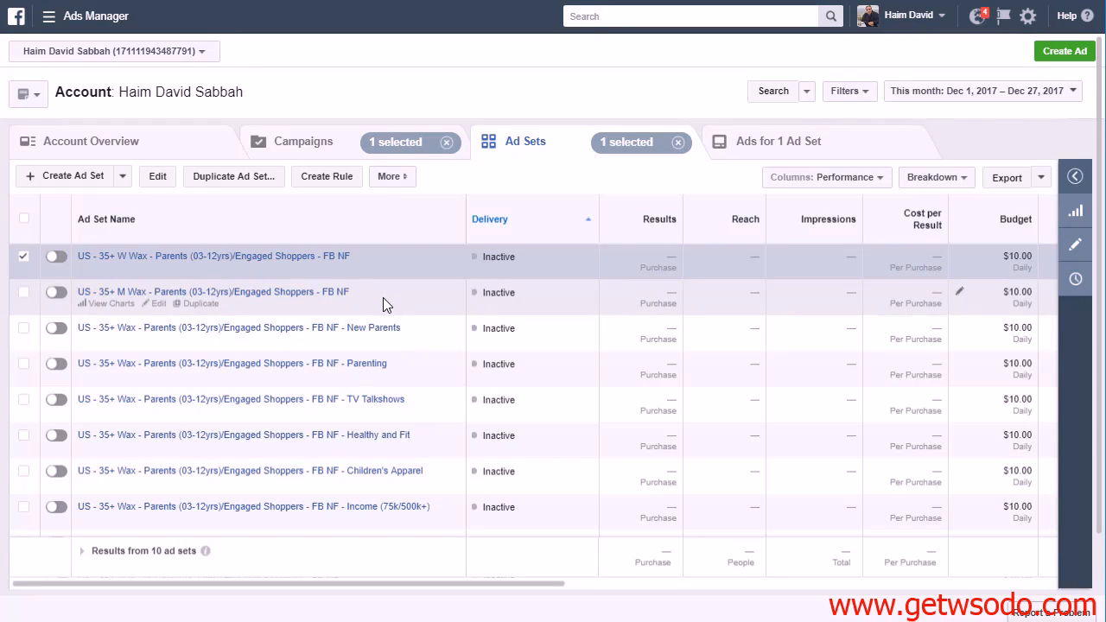
scroll(251, 345, down, 2)
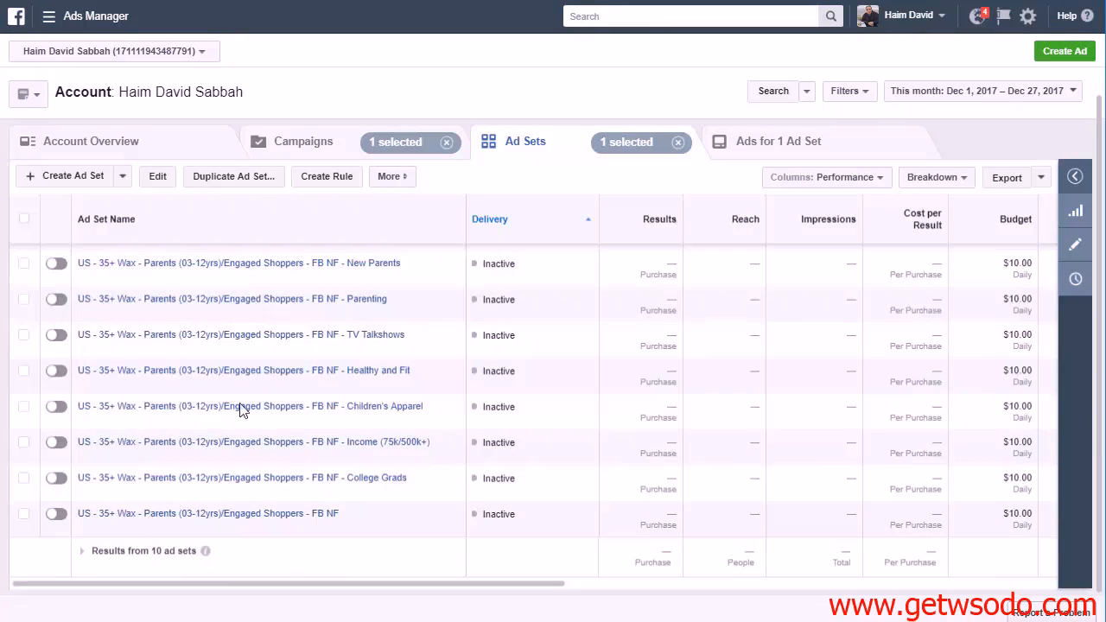
scroll(52, 406, up, 2)
scroll(149, 473, down, 2)
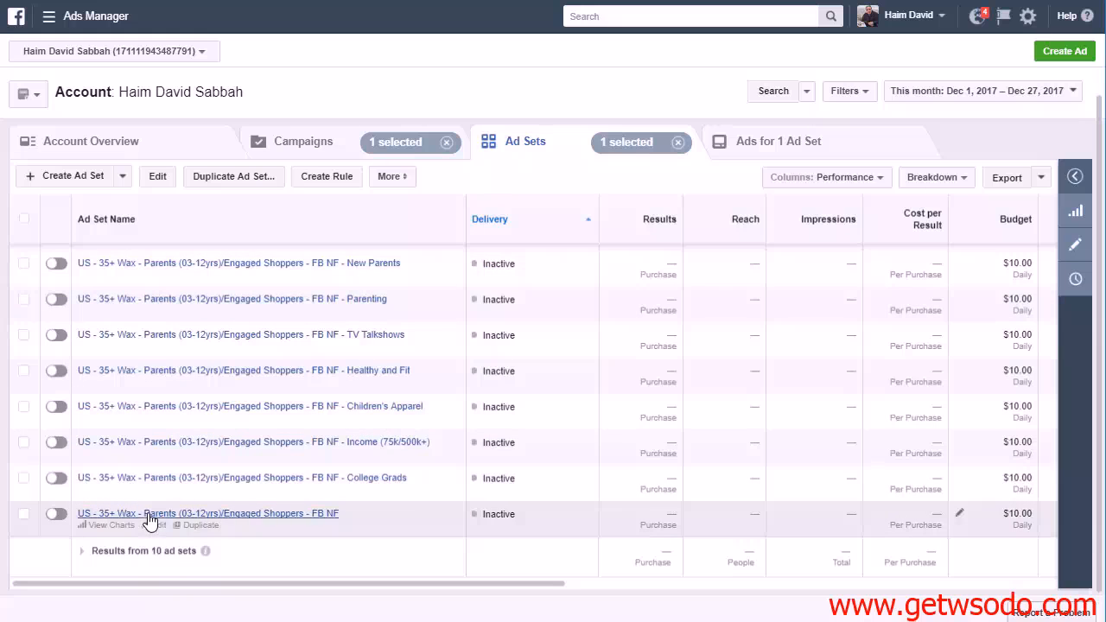
scroll(285, 501, up, 2)
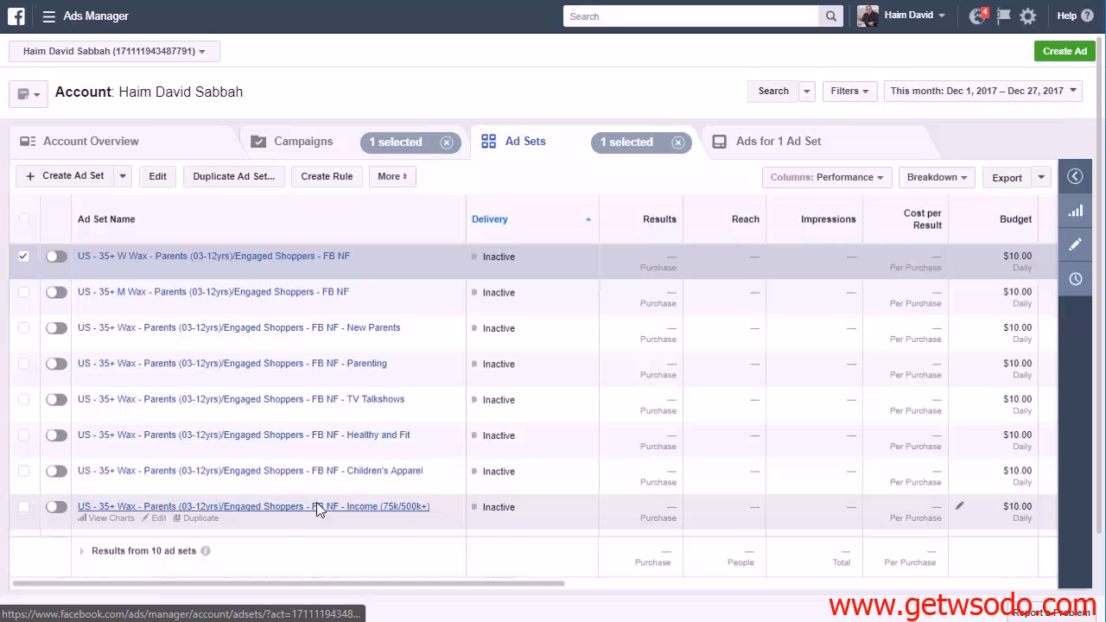
scroll(281, 513, down, 2)
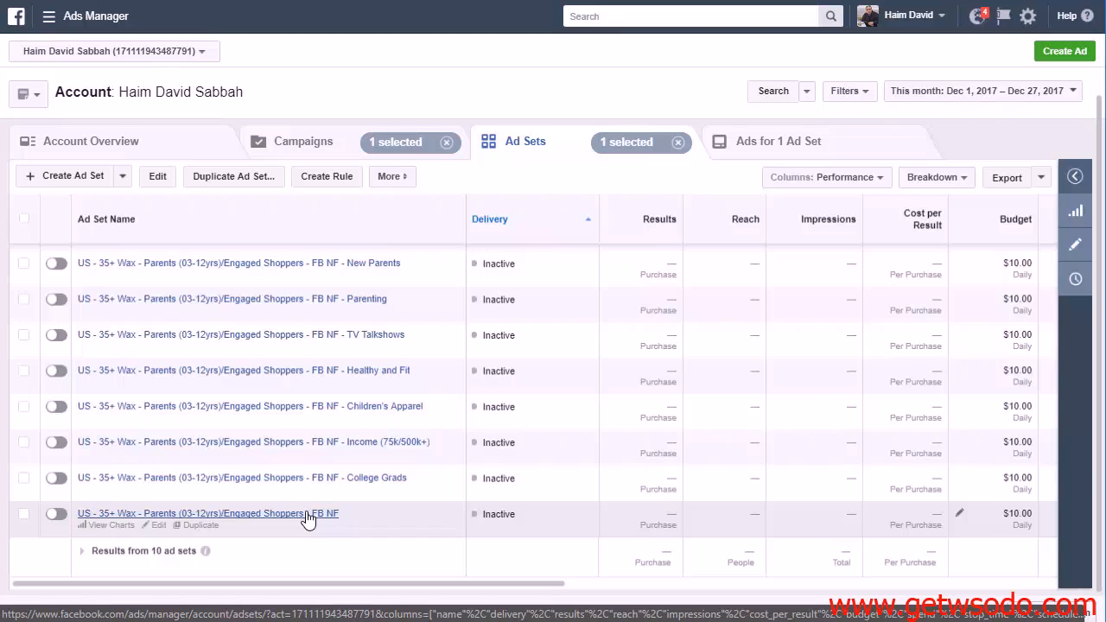
scroll(306, 517, up, 2)
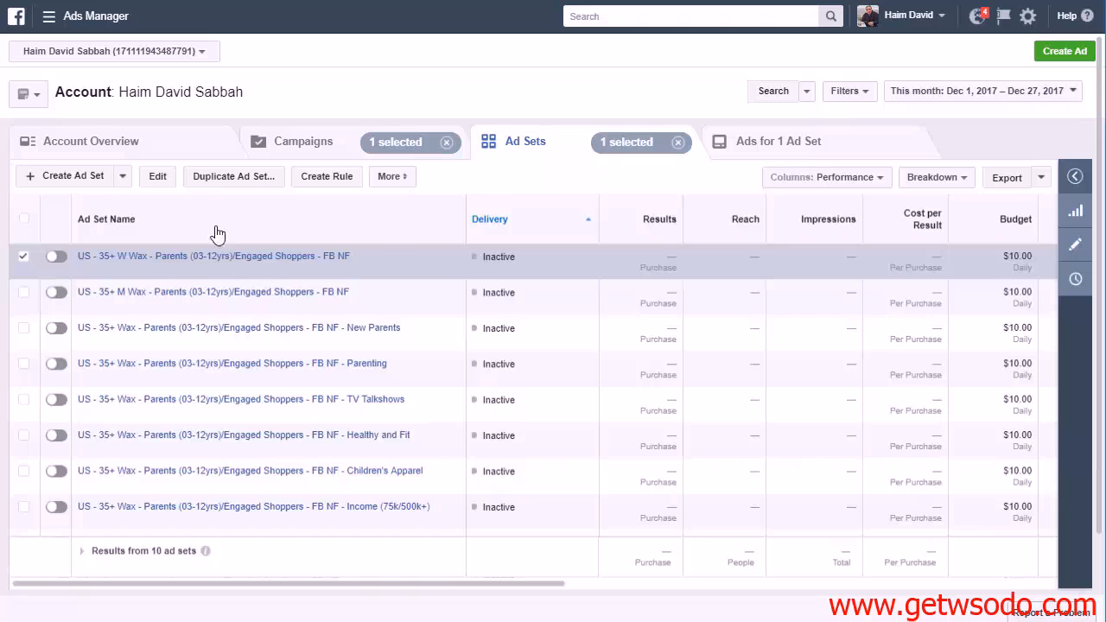
Duplicate the selected women's ad set and remove the "W" from the copy's name
click(231, 179)
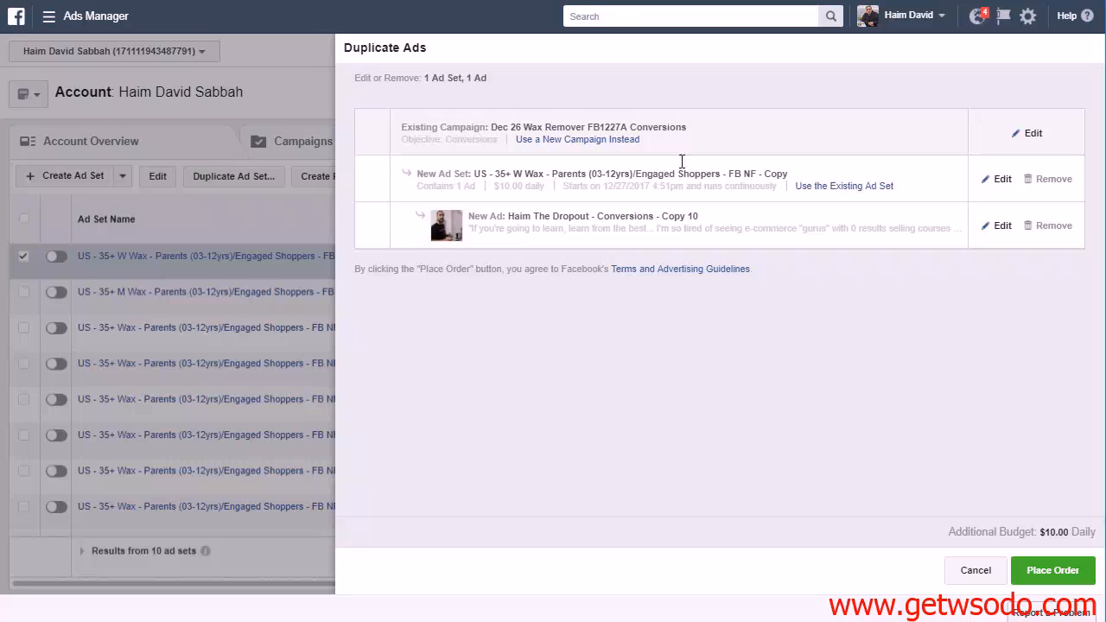
click(1002, 181)
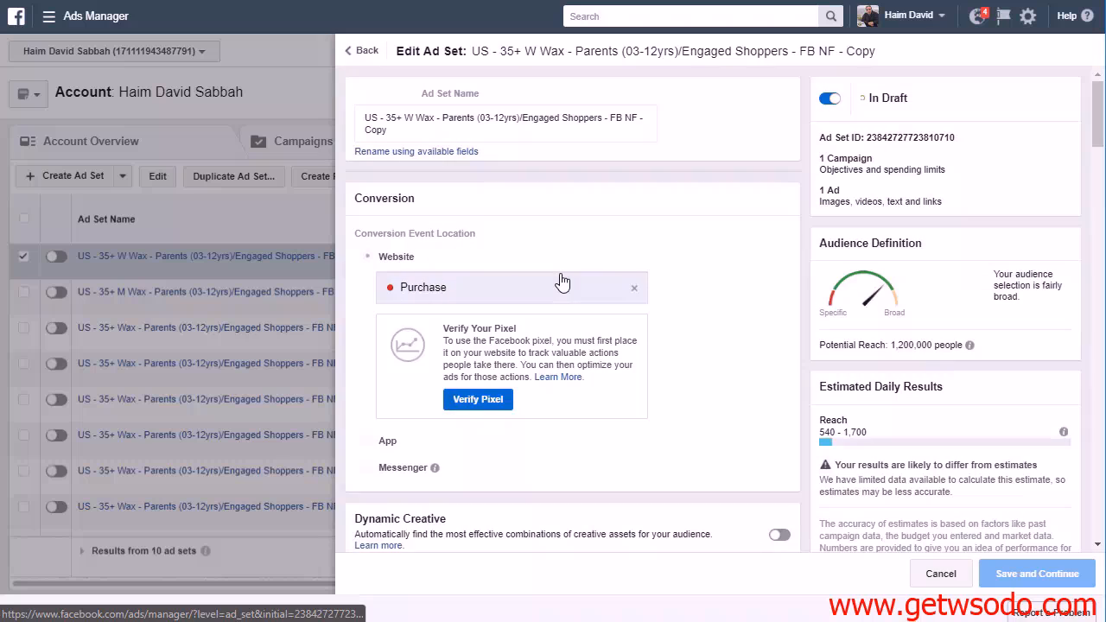
click(414, 119)
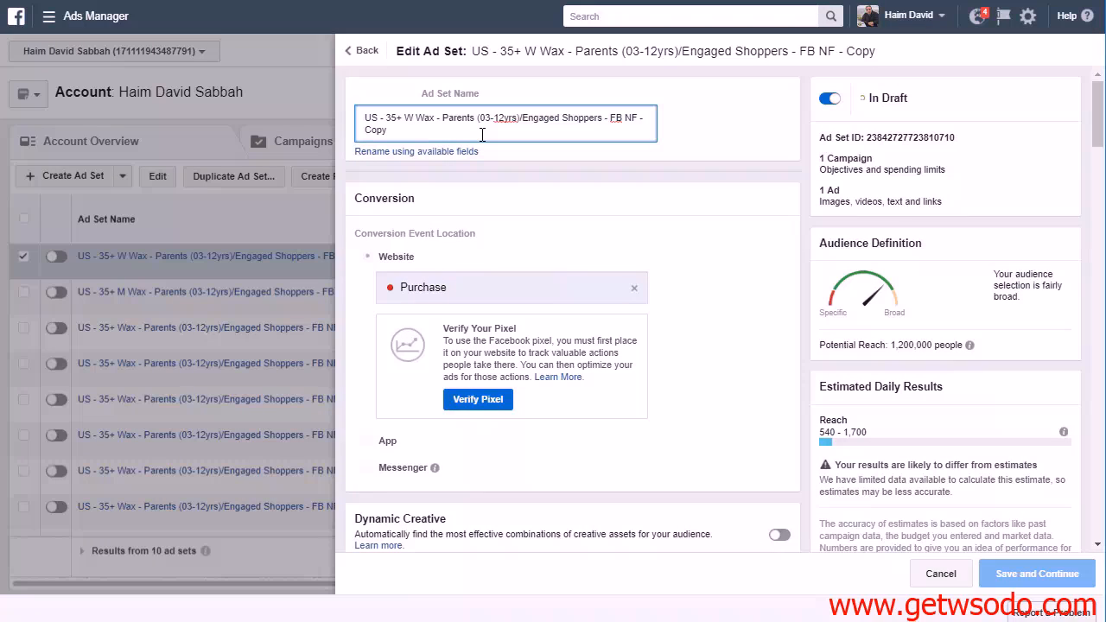
key(BackSpace)
key(BackSpace)
Set the duplicated ad set's gender targeting to All
scroll(563, 328, down, 10)
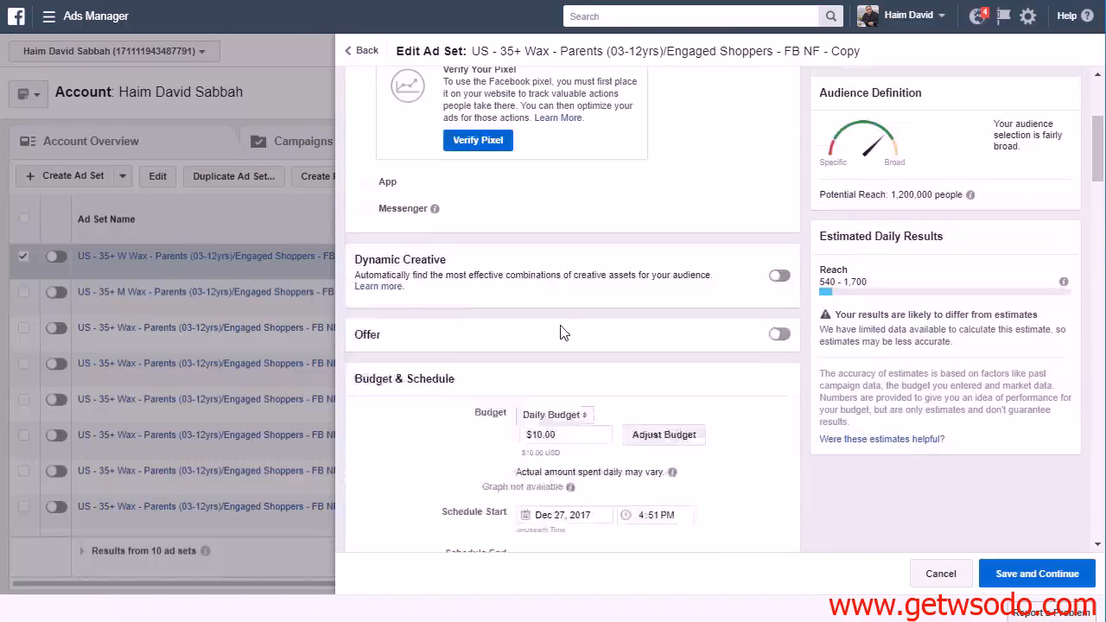
scroll(474, 413, down, 2)
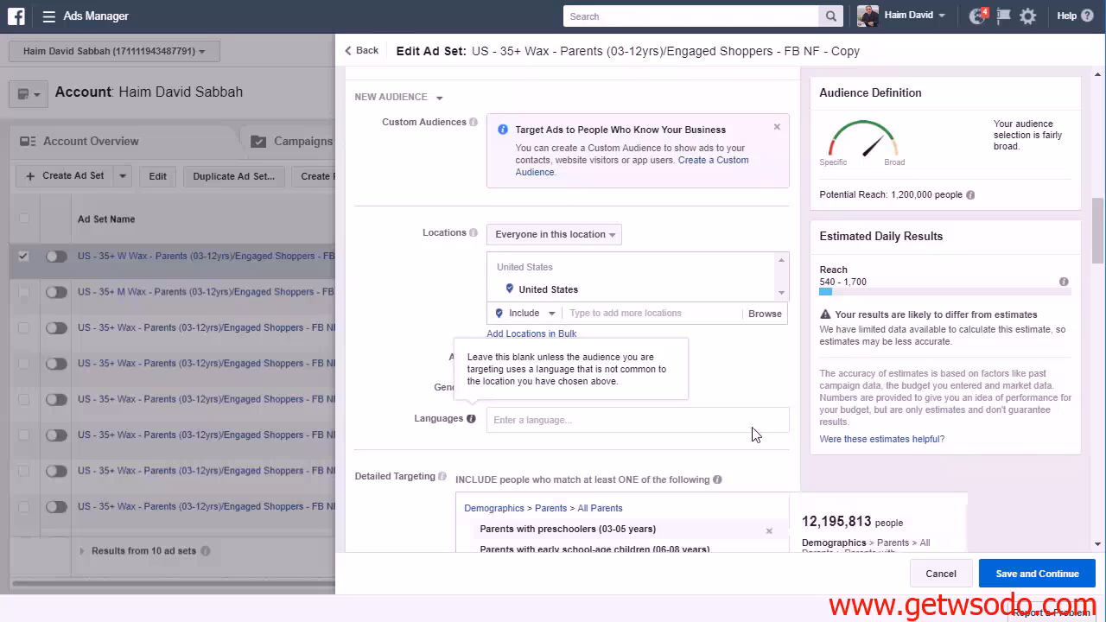
click(501, 390)
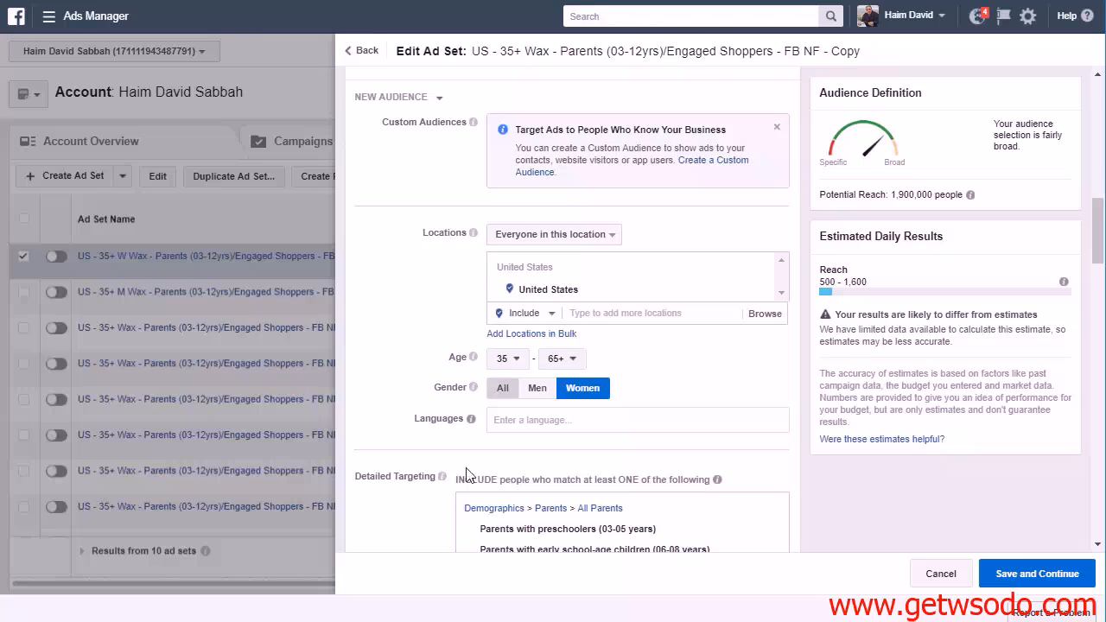
Remove the "- Copy" suffix so the ad set is named "US - 35+ Wax - Parents (03-12yrs)/Engaged Shoppers - FB NF"
scroll(410, 389, up, 2)
scroll(410, 389, up, 8)
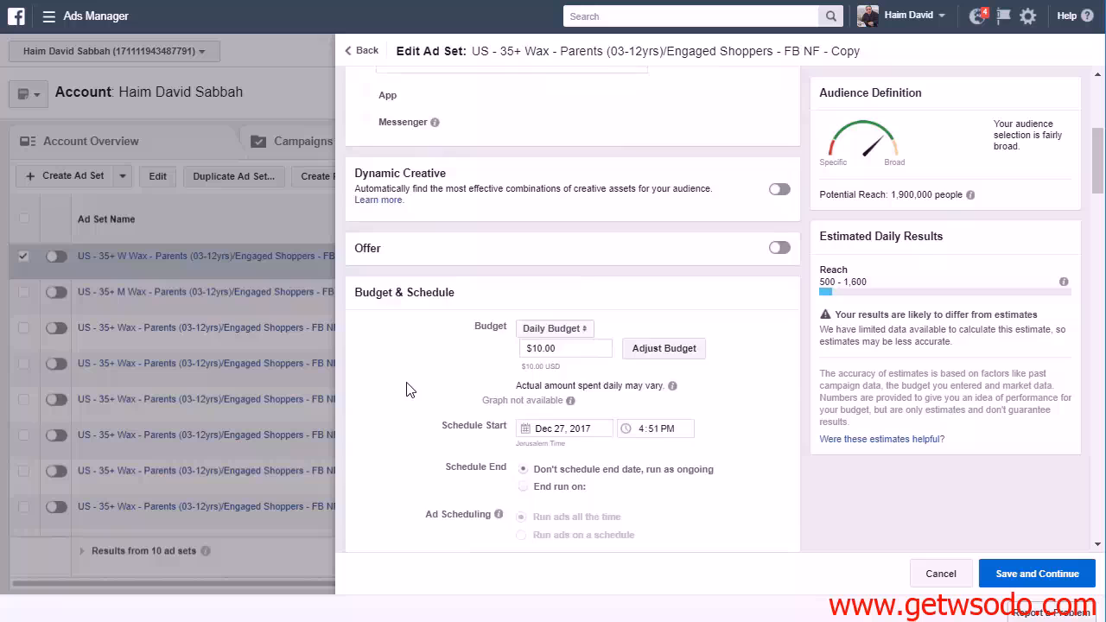
click(399, 128)
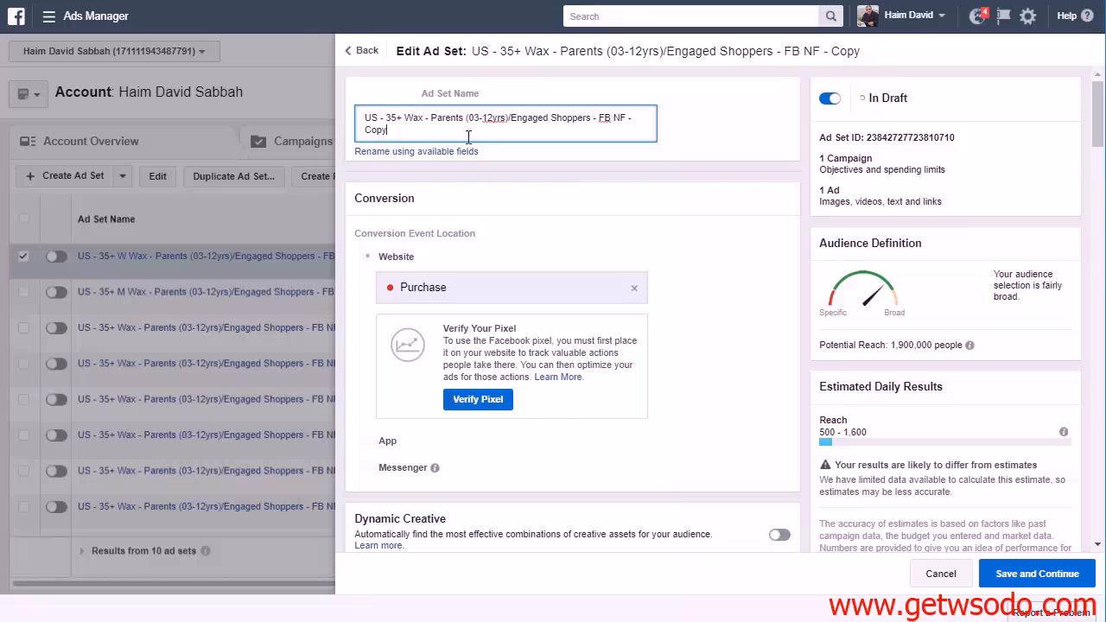
key(BackSpace)
key(BackSpace)
key(BackSpace)
key(BackSpace)
key(BackSpace)
key(BackSpace)
key(BackSpace)
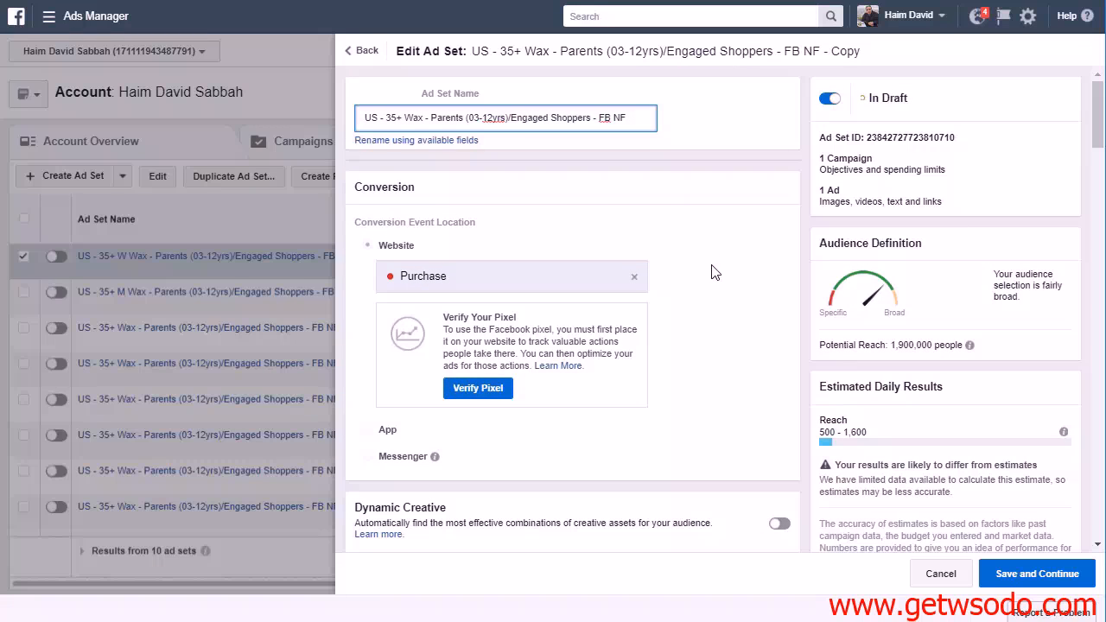
Remove the Engaged Shoppers behavior from the ad set's must-also-match detailed targeting
scroll(455, 426, down, 5)
scroll(445, 426, down, 10)
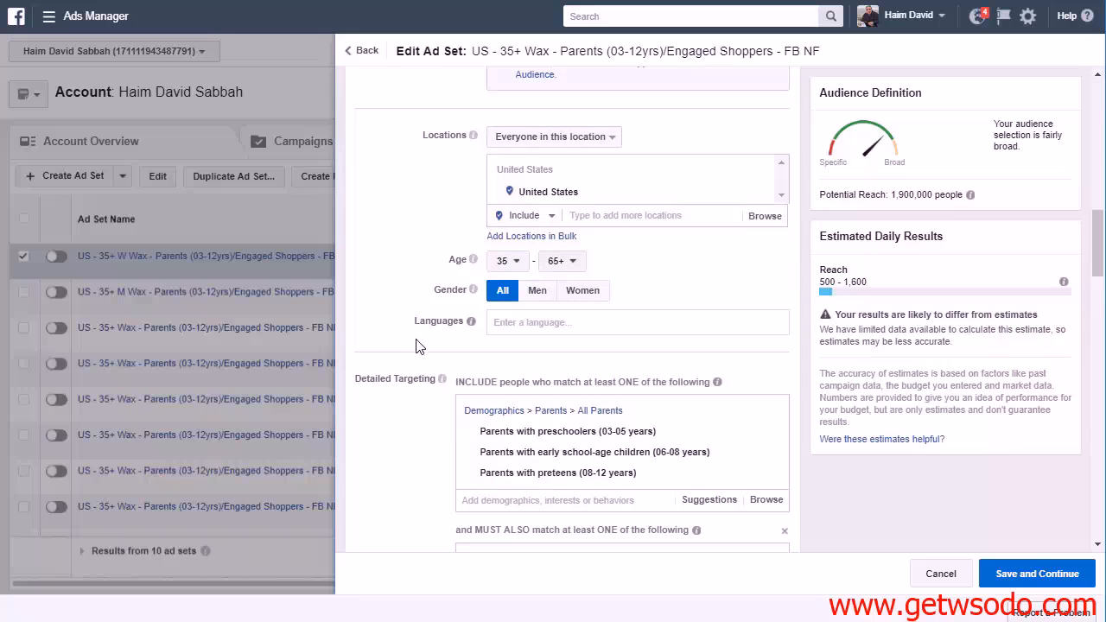
scroll(750, 264, down, 1)
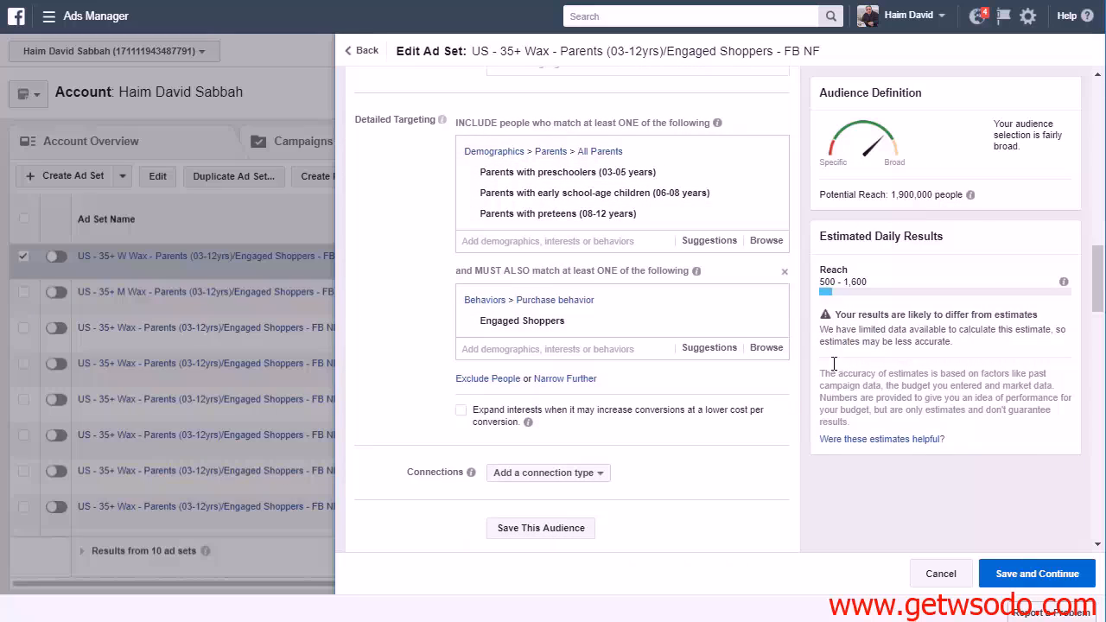
scroll(760, 396, down, 1)
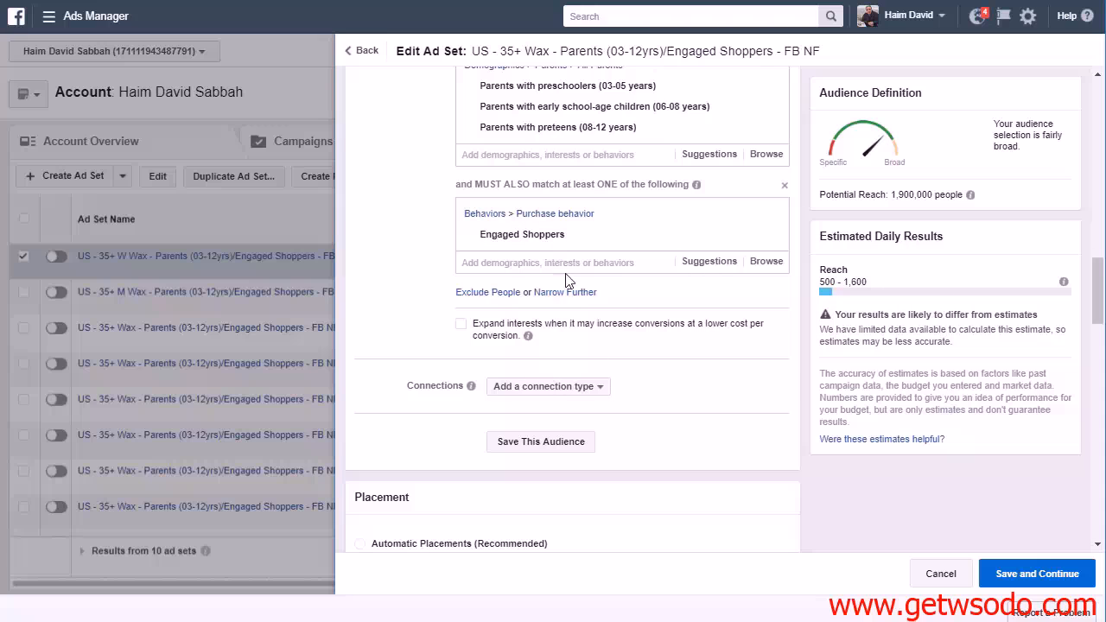
scroll(752, 390, up, 1)
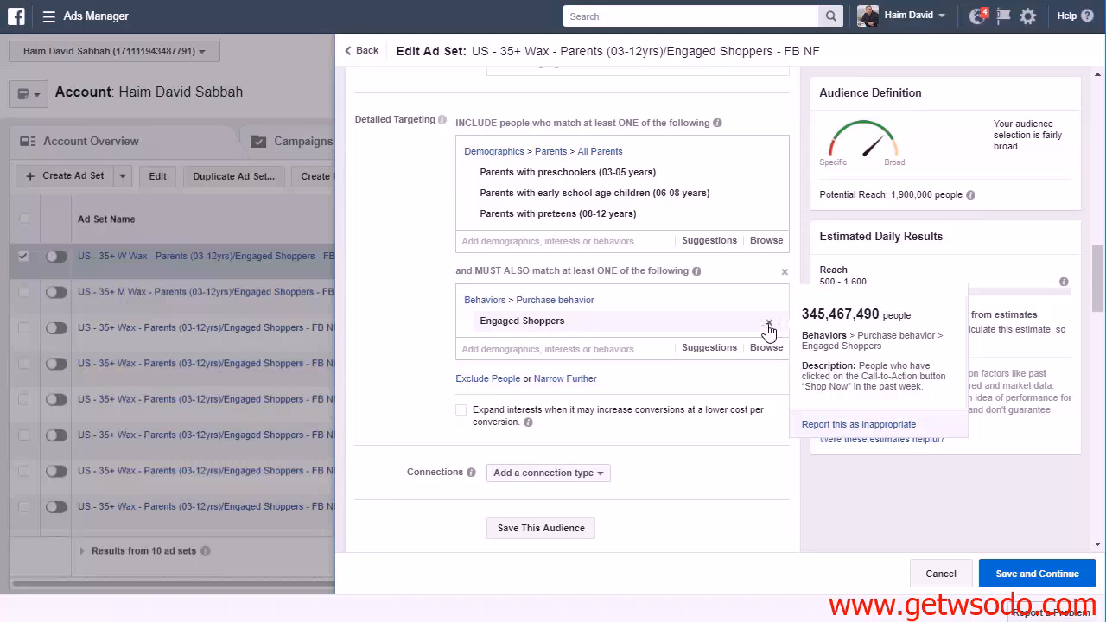
click(764, 322)
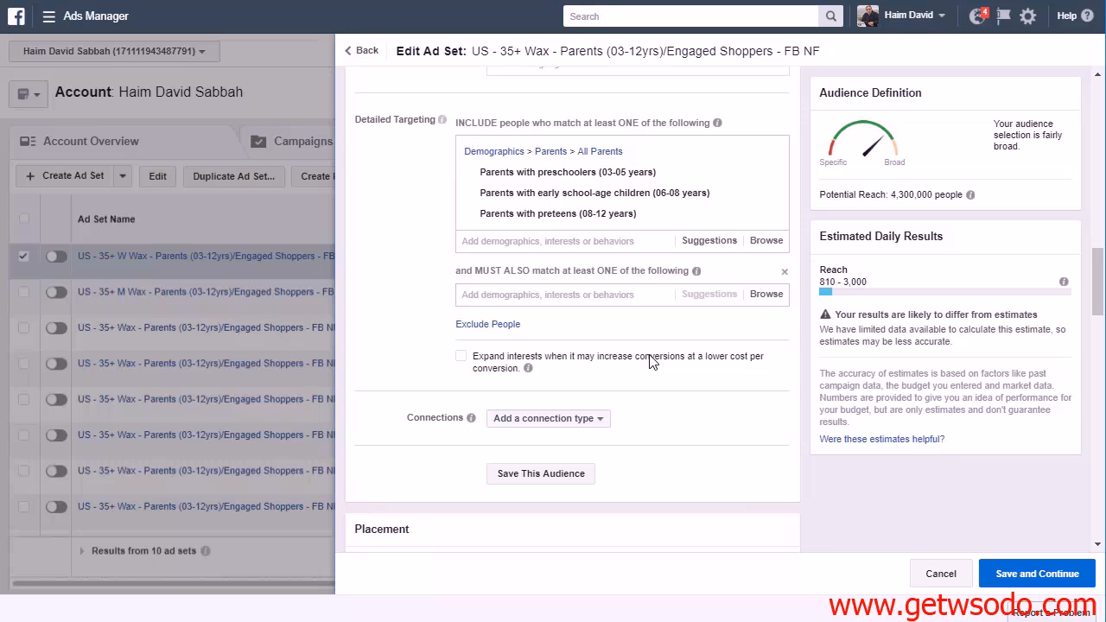
Search the must-also-match targeting for "engaged shoppers" and examine the behavior's description without adding it
click(584, 294)
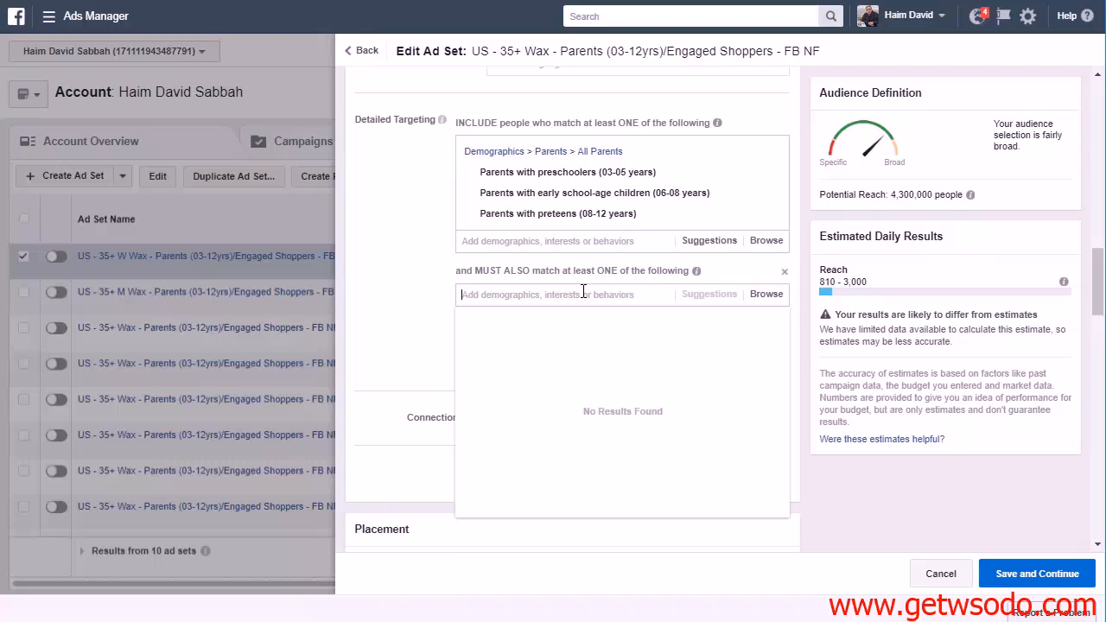
text(engag)
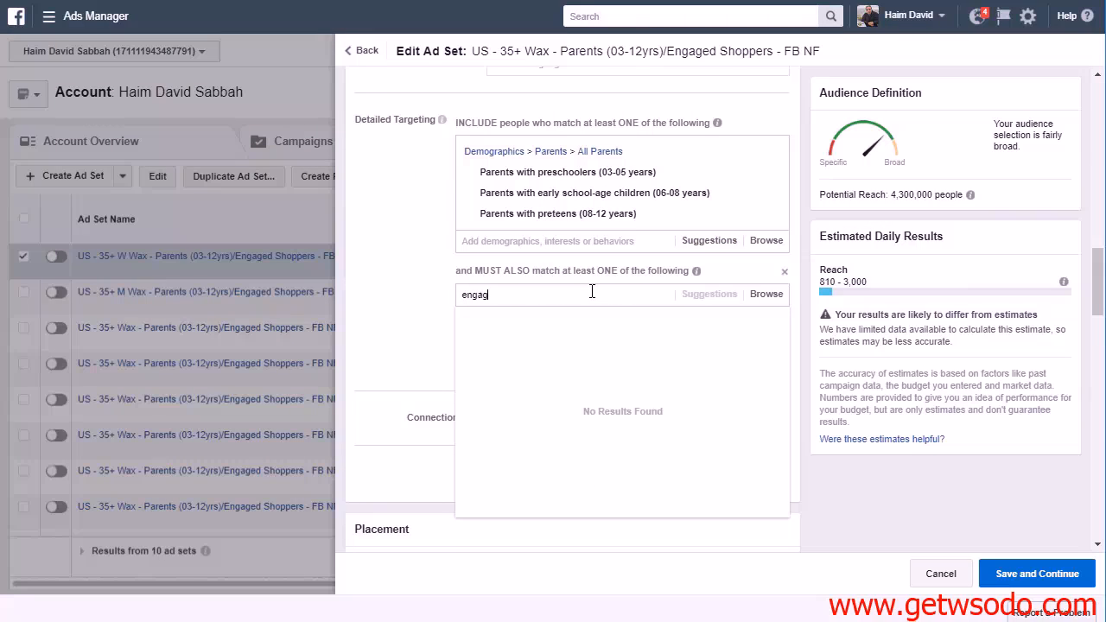
text(ed shoppers)
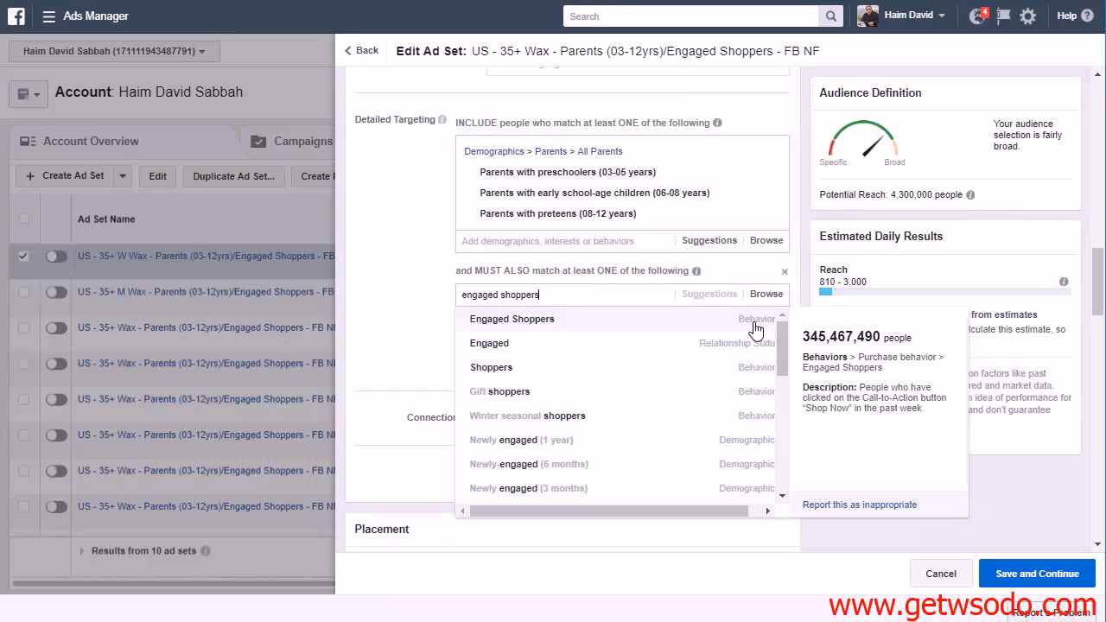
click(415, 308)
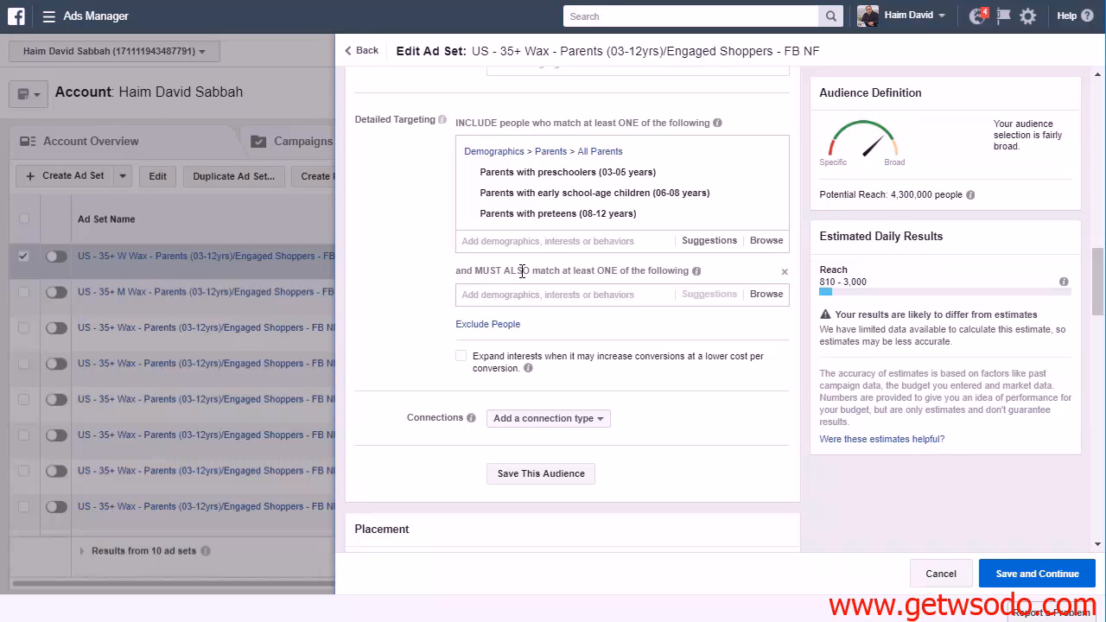
click(560, 292)
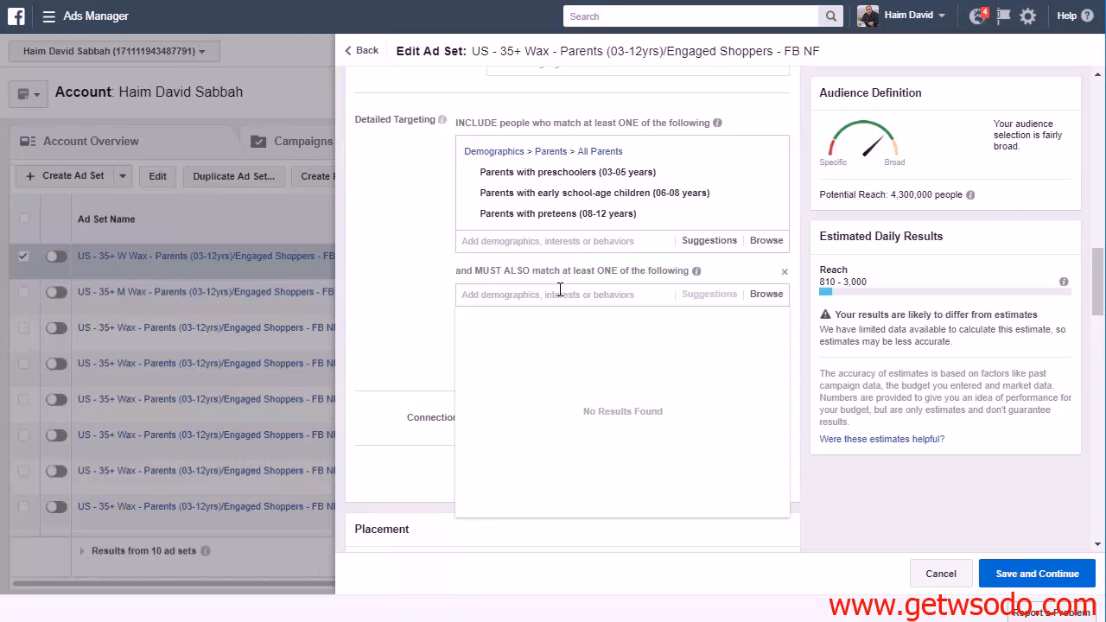
click(418, 311)
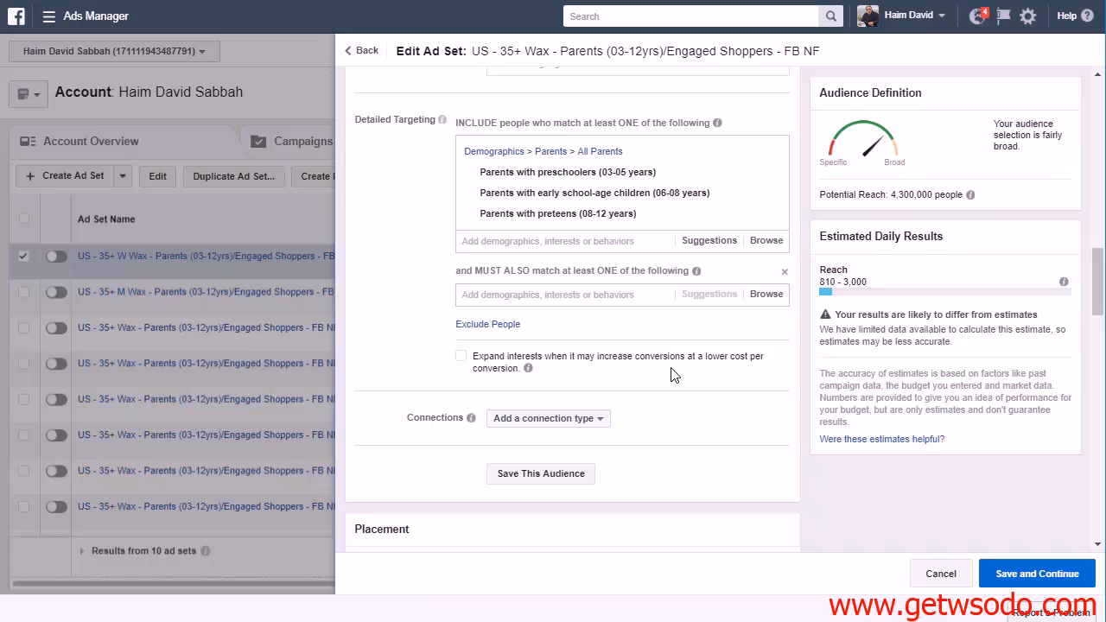
Rename the copy "US - 35+ Wax - Parents (03-12yrs) - FB NF", save it and place the order
scroll(696, 387, up, 6)
scroll(697, 383, up, 10)
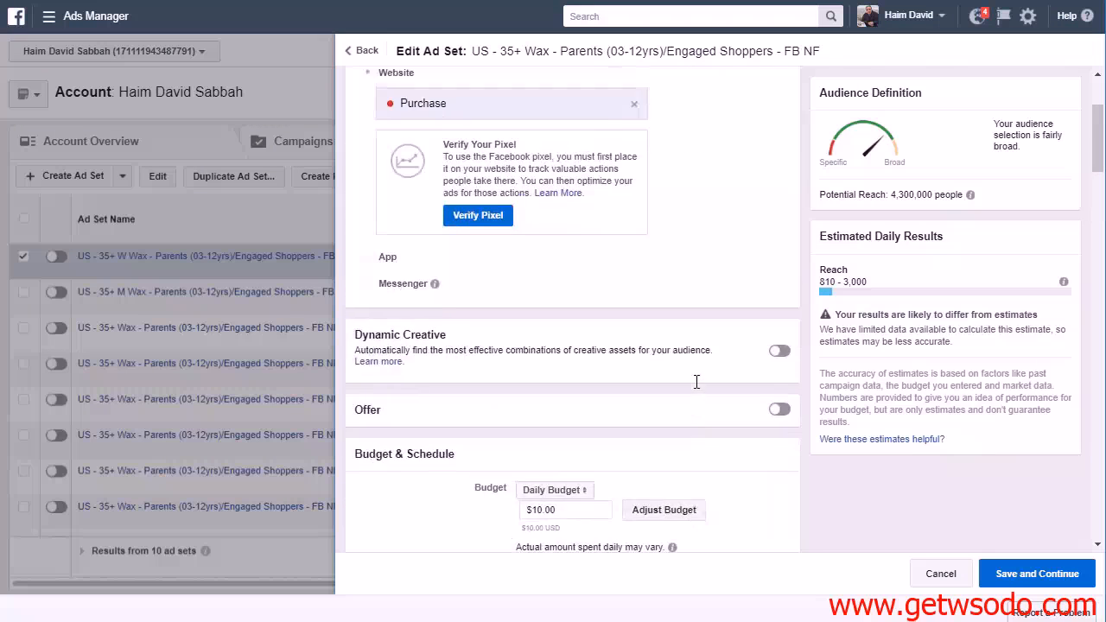
drag(510, 117, 592, 120)
key(BackSpace)
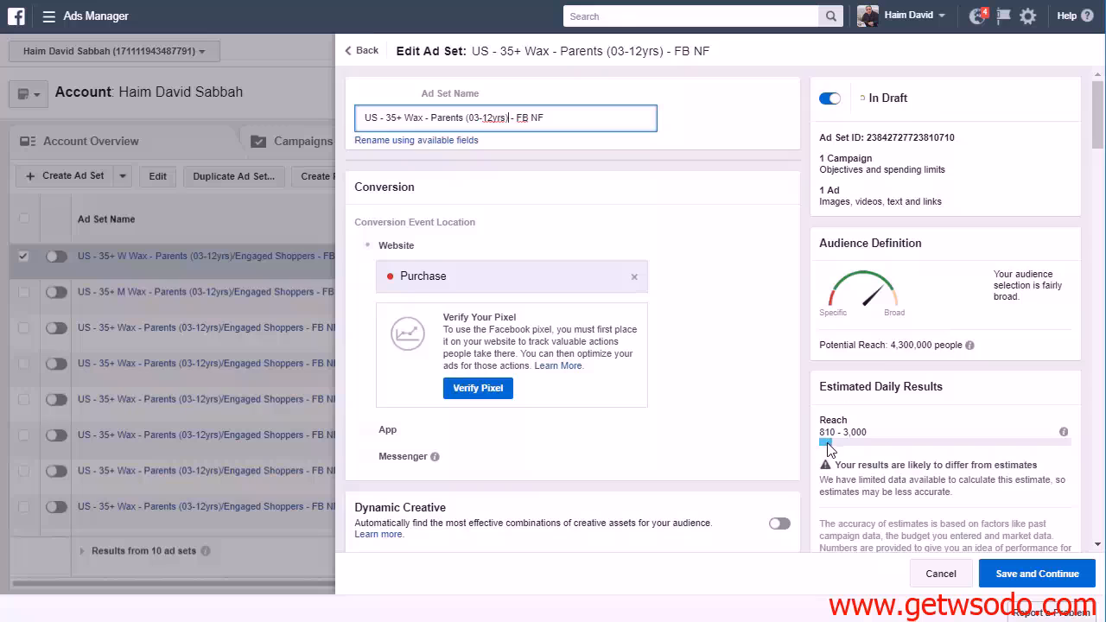
click(1019, 574)
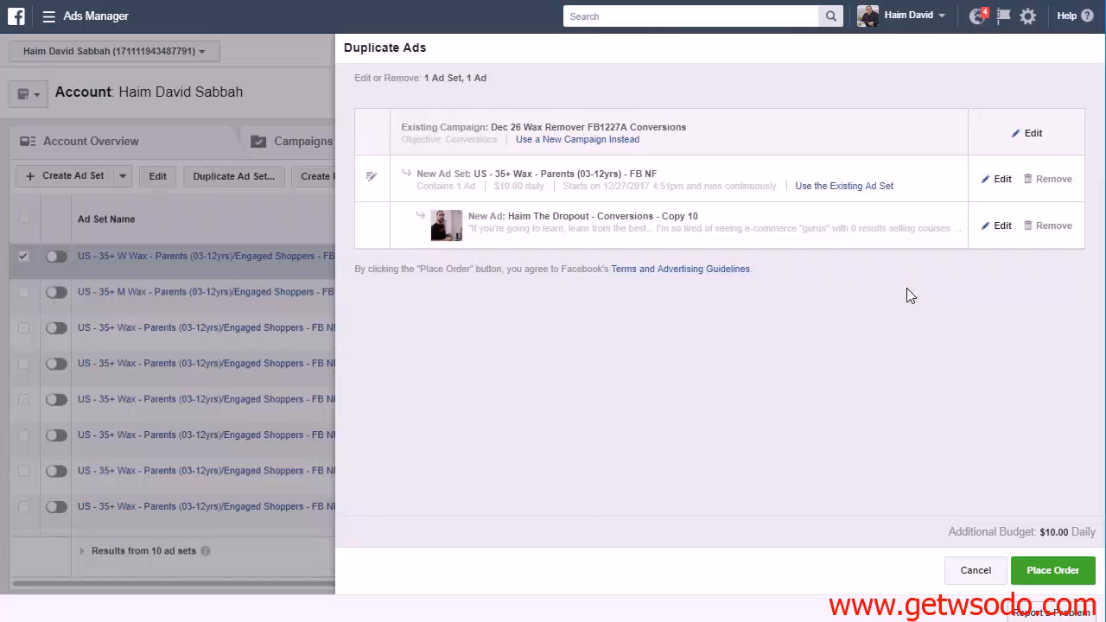
click(1036, 578)
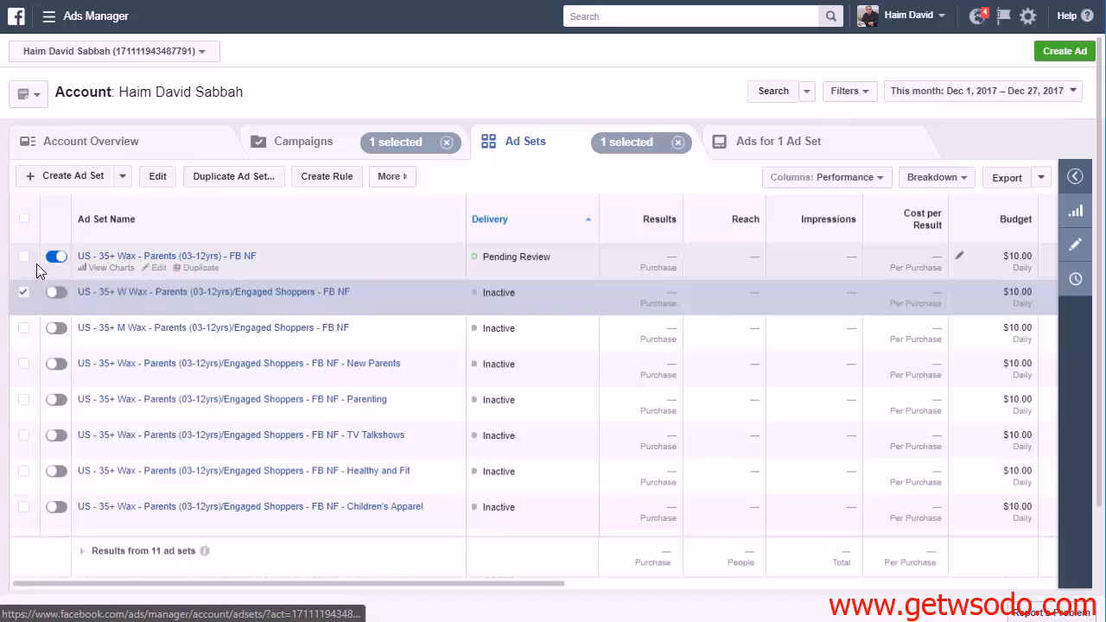
Switch off the new "US - 35+ Wax - Parents (03-12yrs) - FB NF" ad set and leave it deselected in the list
click(54, 259)
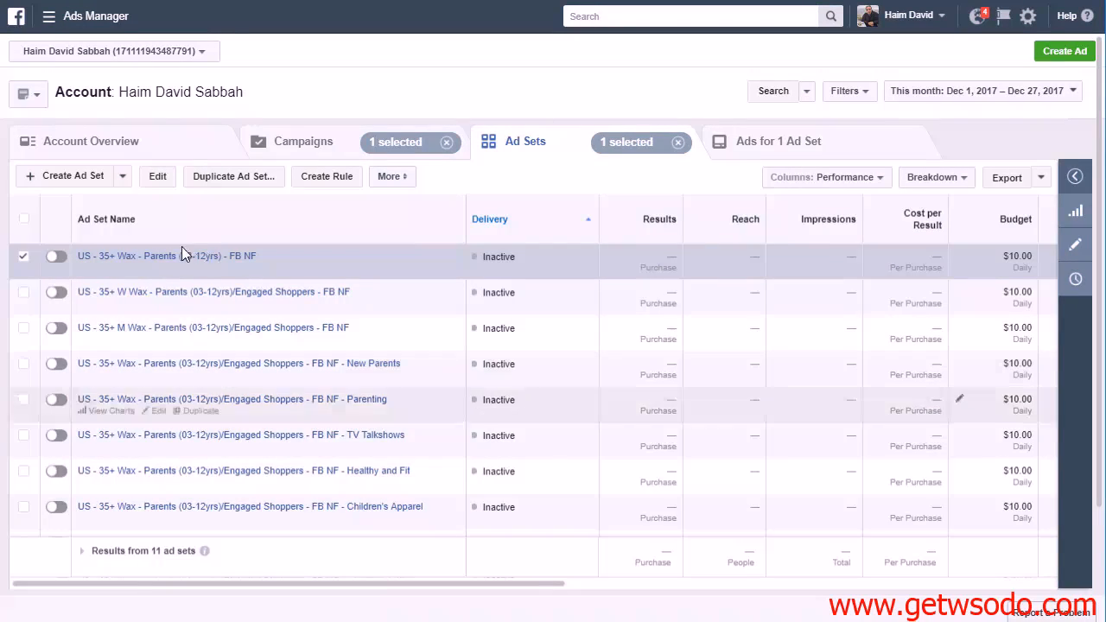
click(26, 256)
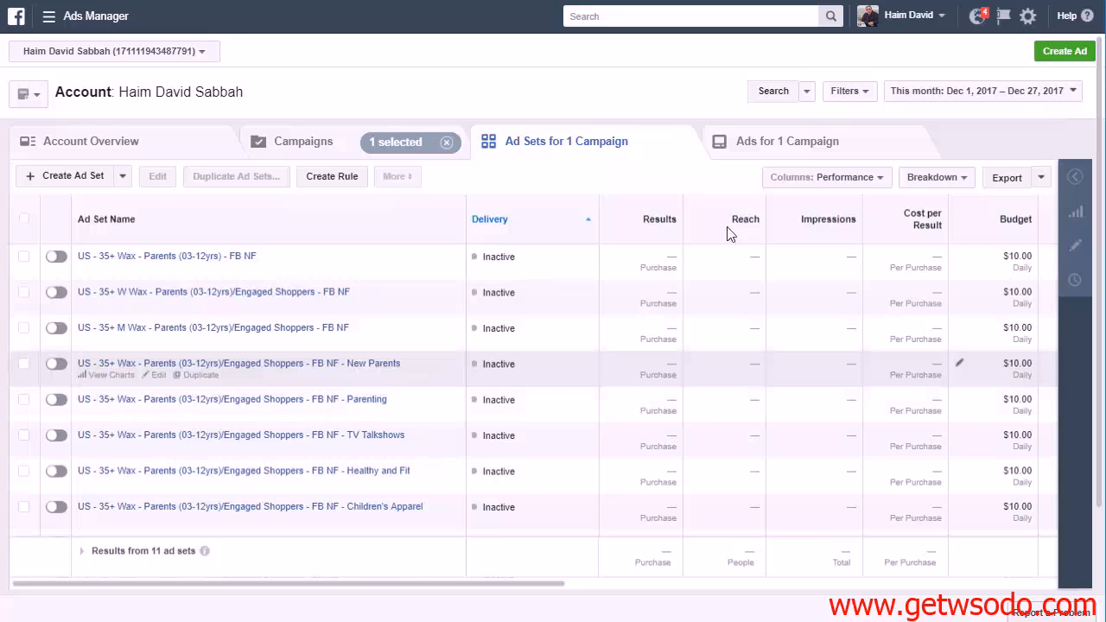
drag(1099, 218, 806, 162)
scroll(296, 395, down, 3)
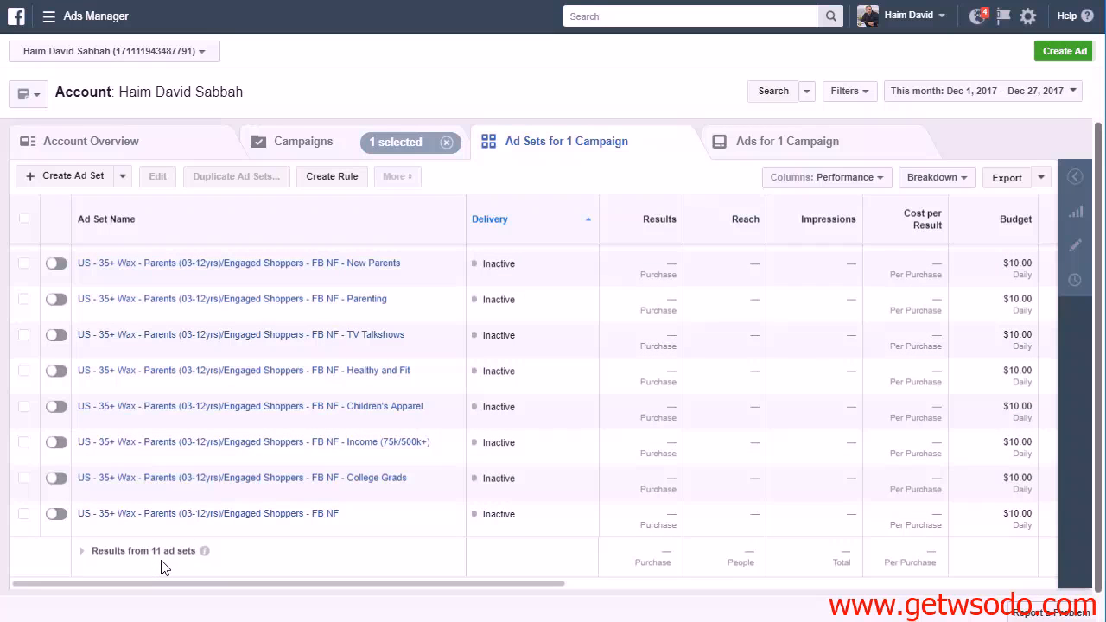
scroll(406, 302, up, 3)
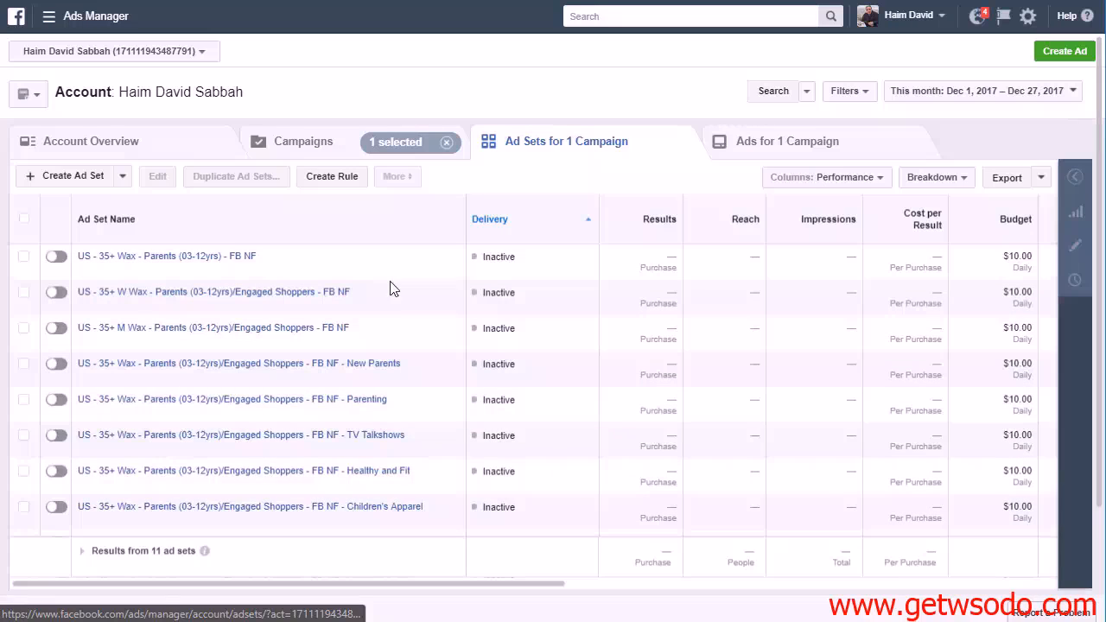
Duplicate all 11 ad sets within the existing Dec 26 Wax Remover FB1227A Conversions campaign and place the order
click(23, 222)
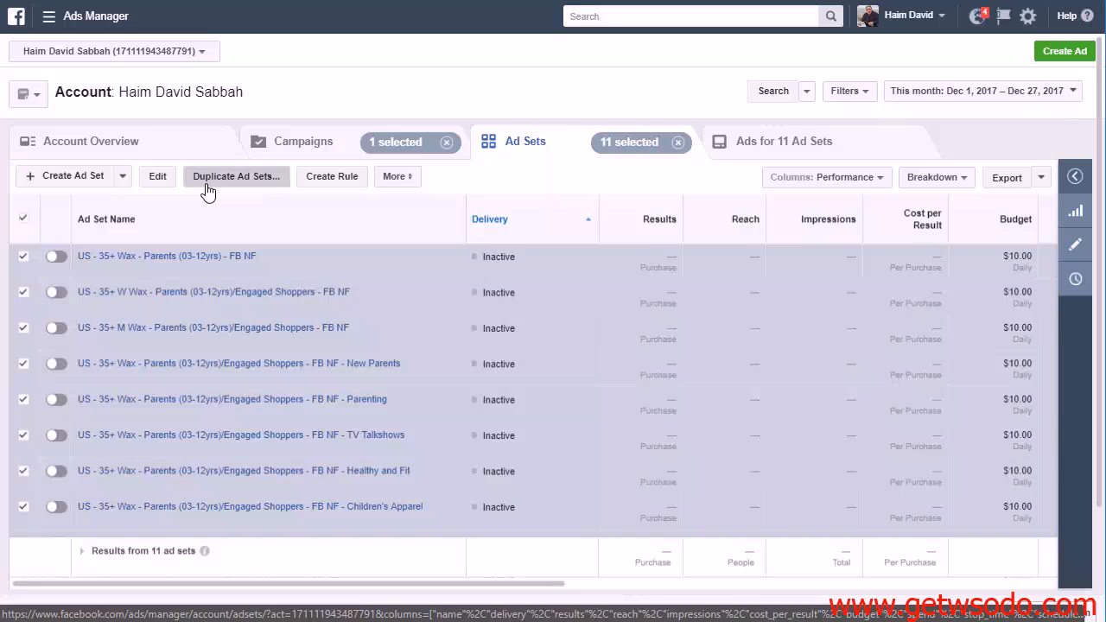
click(275, 182)
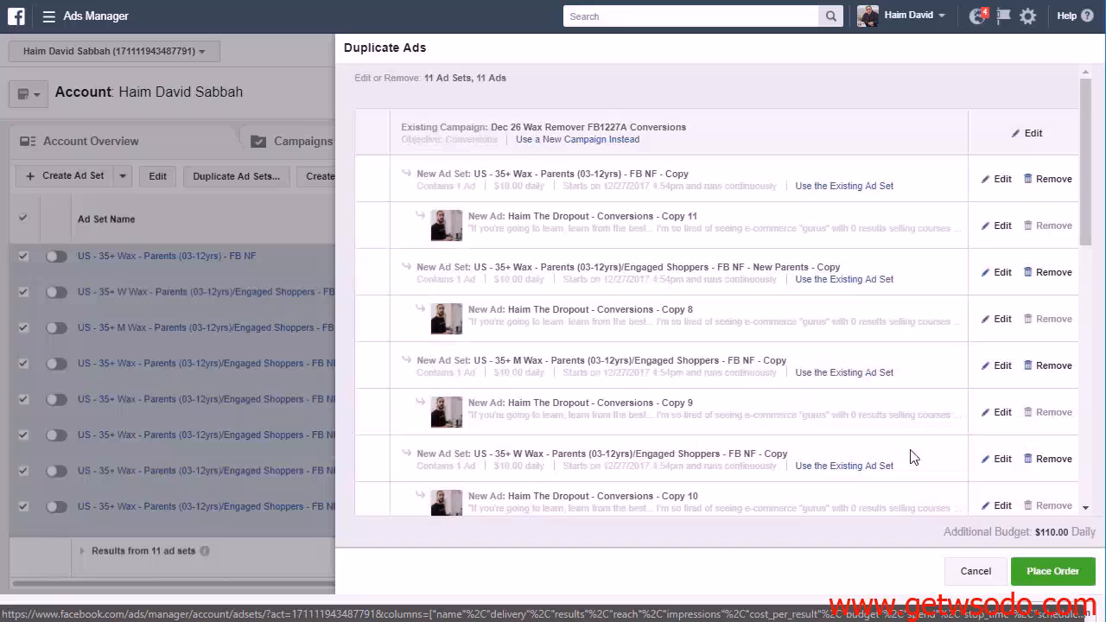
click(1048, 574)
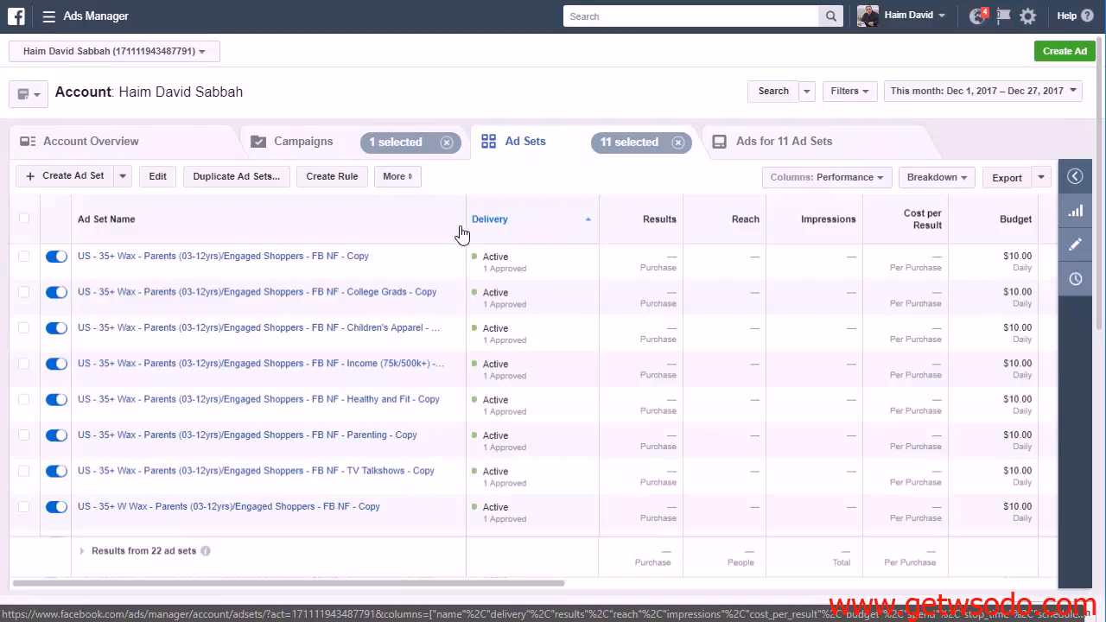
Widen the Ad Set Name column to fit the copies' names, switch off all the duplicated ad sets together and leave everything deselected
drag(466, 227, 526, 232)
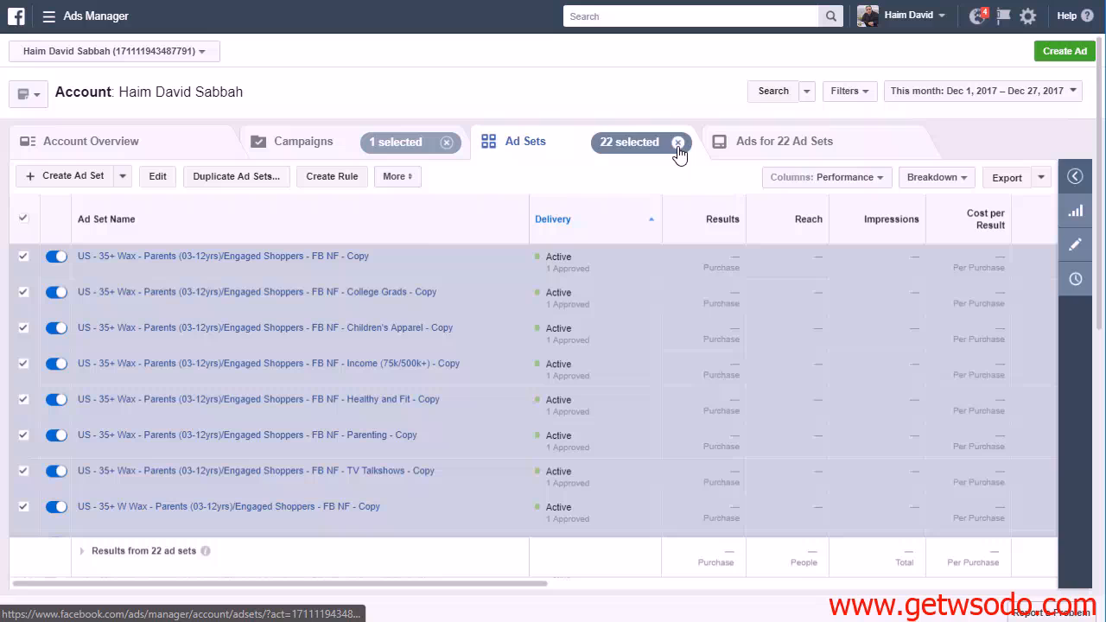
click(406, 179)
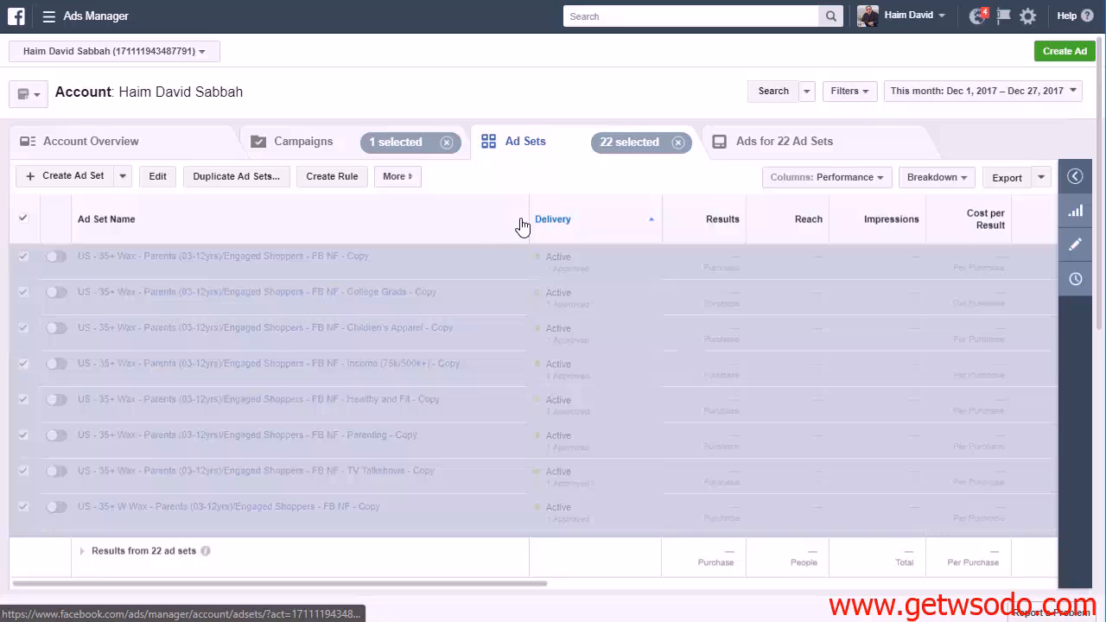
click(680, 143)
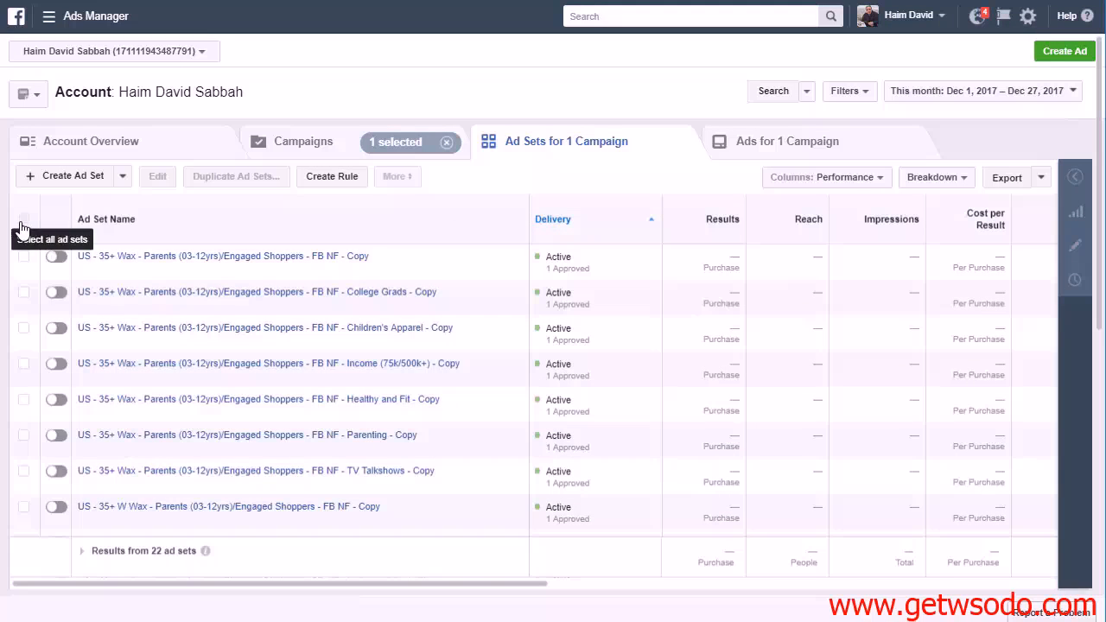
click(23, 223)
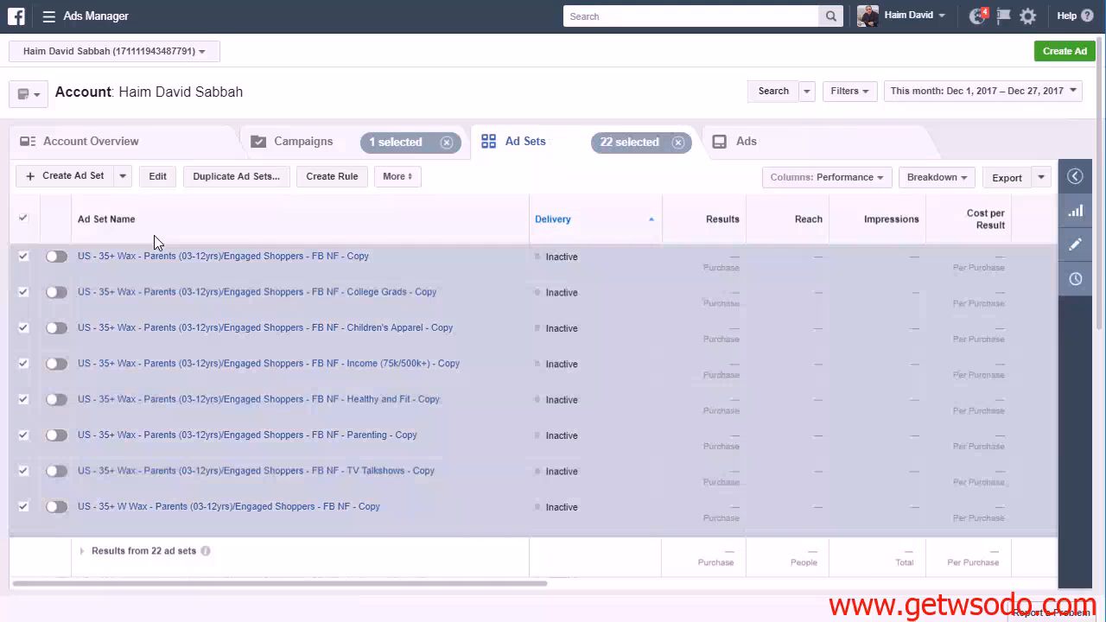
click(23, 220)
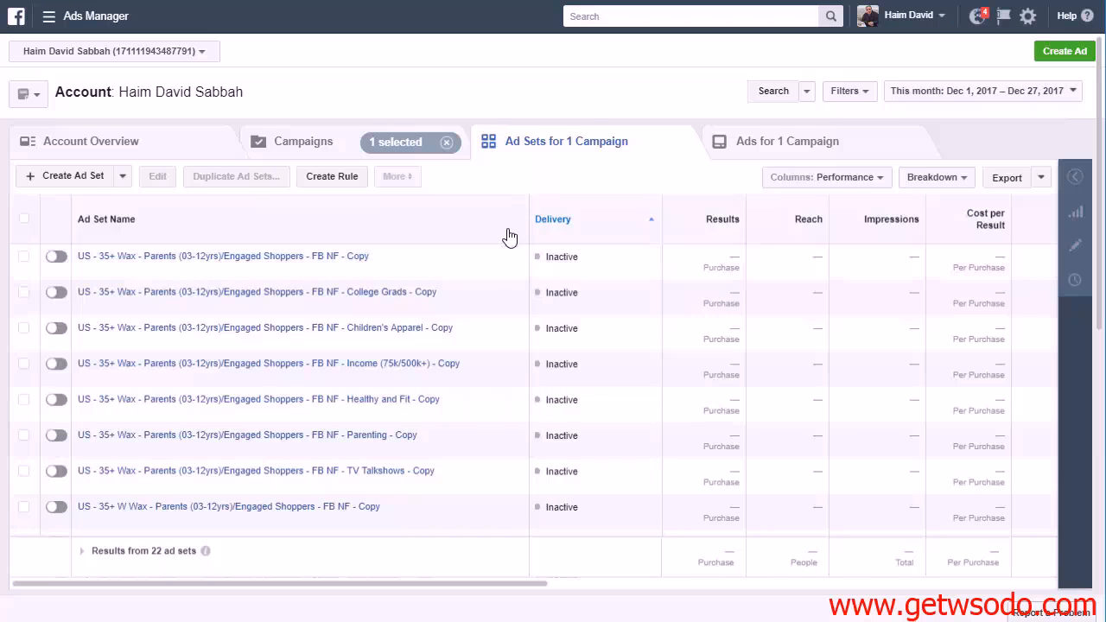
Widen the Ad Set Name column a little more and look through the full list of original and copied ad sets
drag(528, 223, 569, 223)
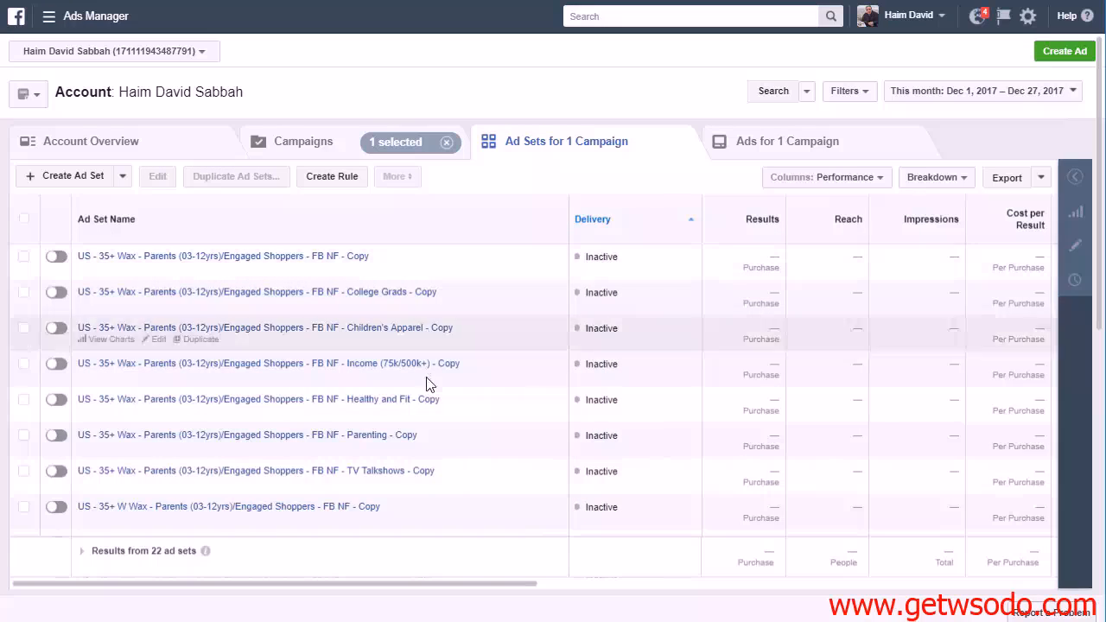
scroll(426, 385, down, 5)
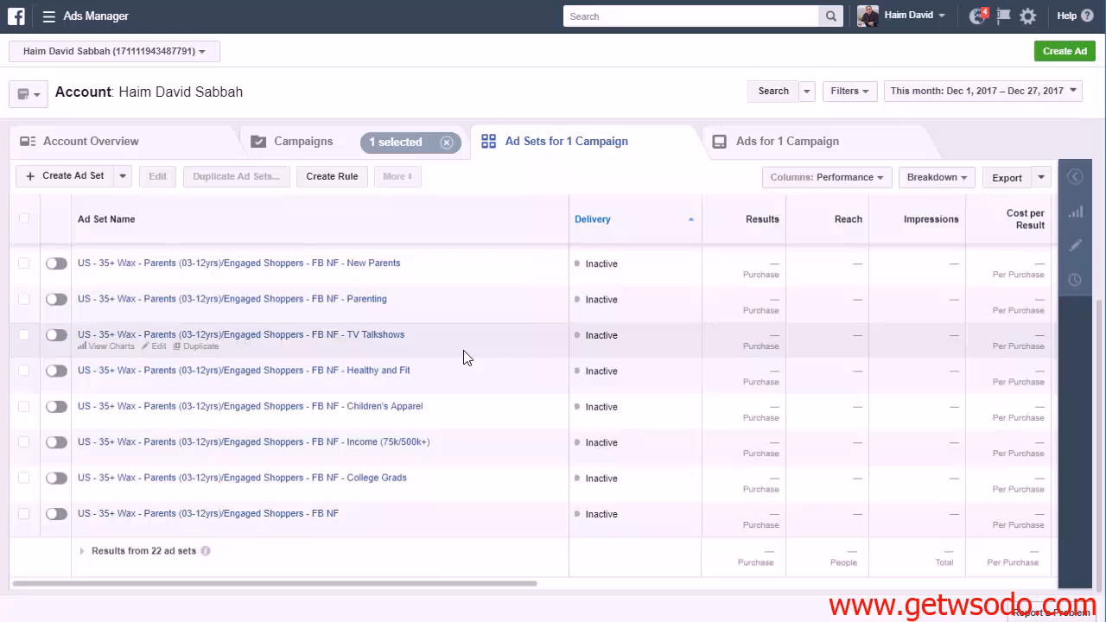
scroll(464, 358, up, 5)
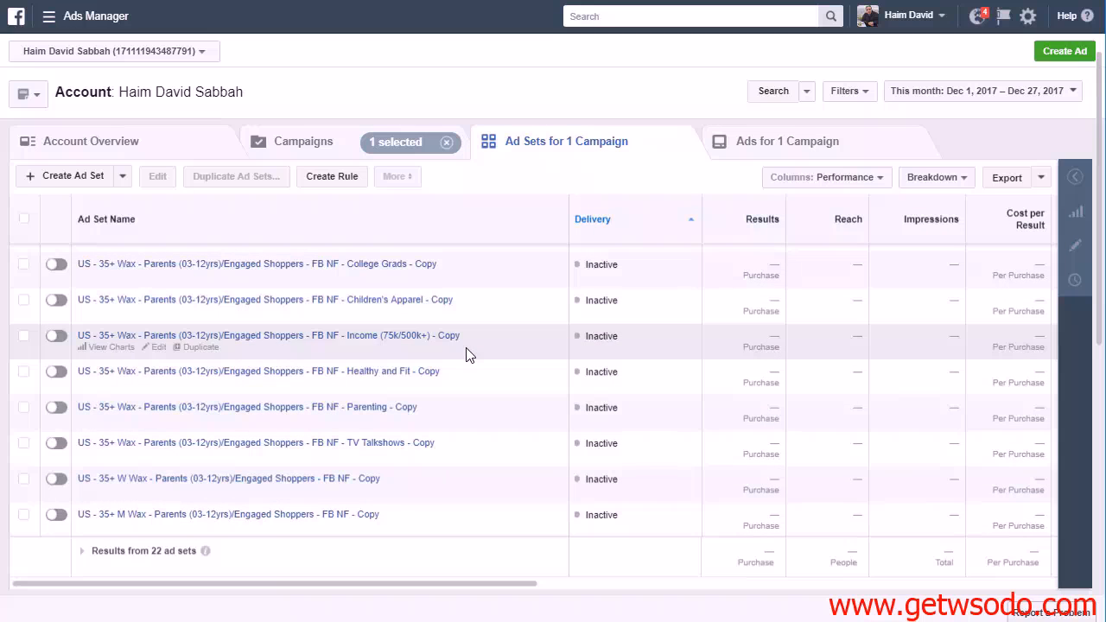
scroll(466, 352, up, 1)
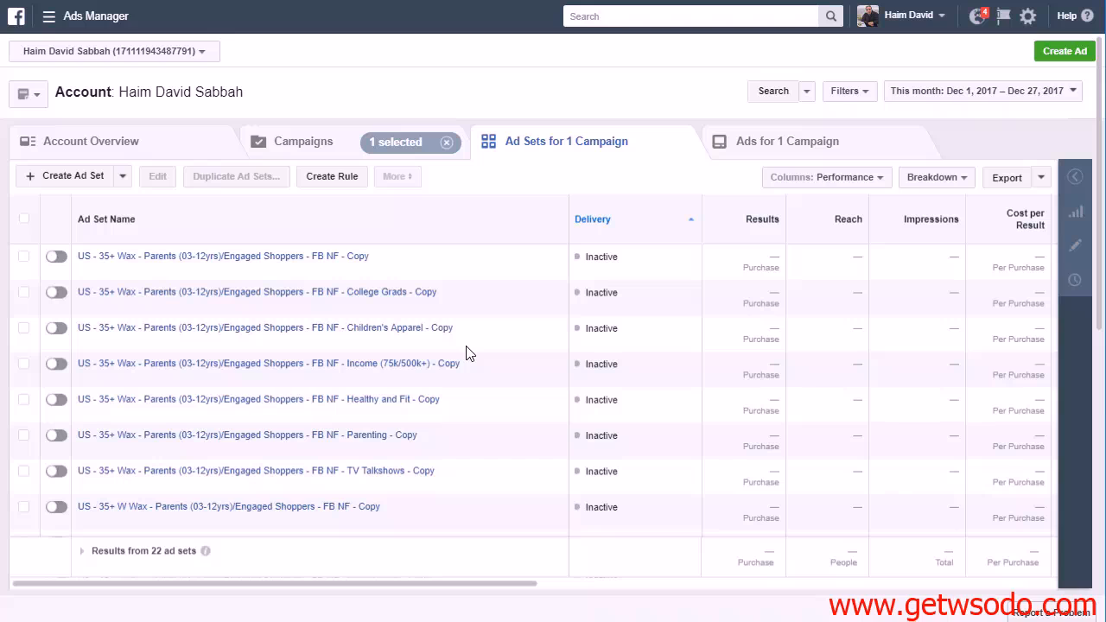